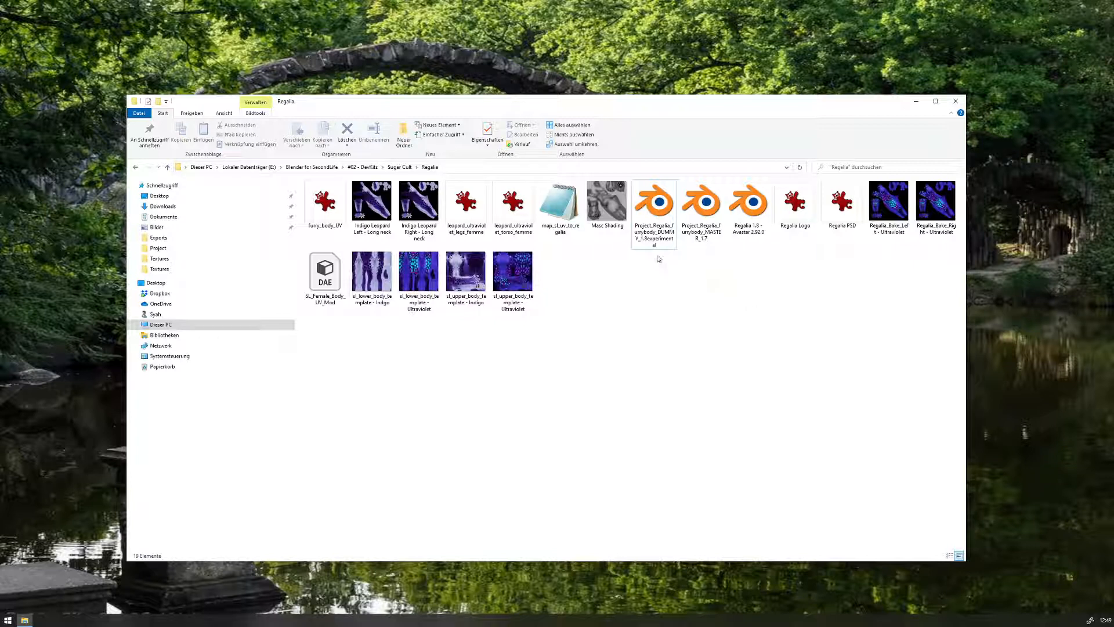
- Open the file Project_Regalia_furrybody_DUMMY_1.8experimental from the Regalia folder in Blender
click(652, 236)
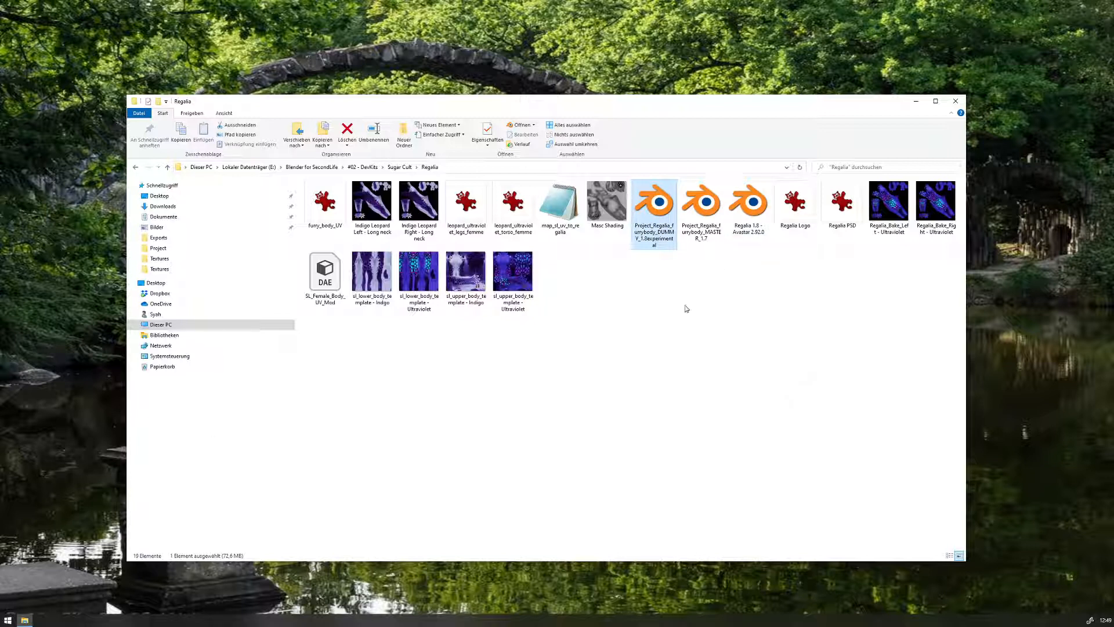
click(746, 226)
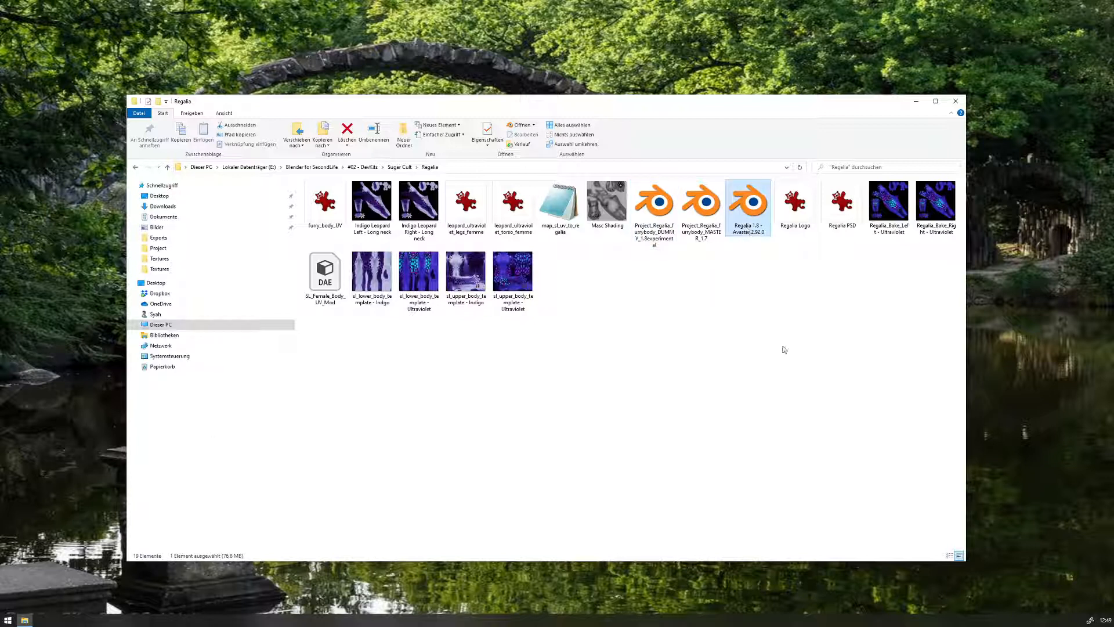
click(760, 279)
click(657, 227)
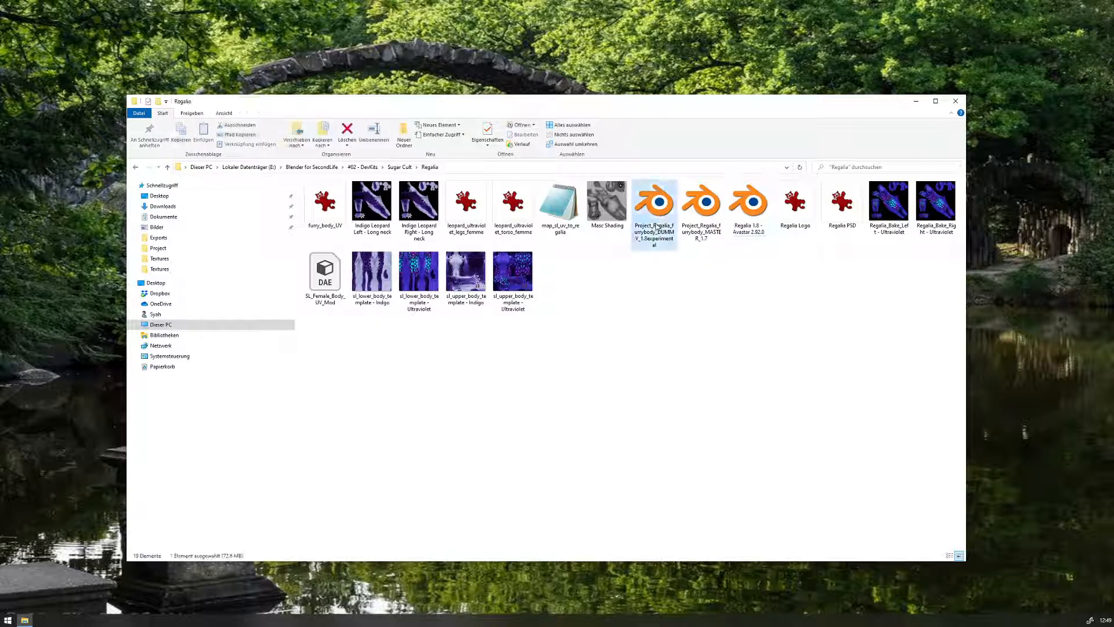
right_click(656, 226)
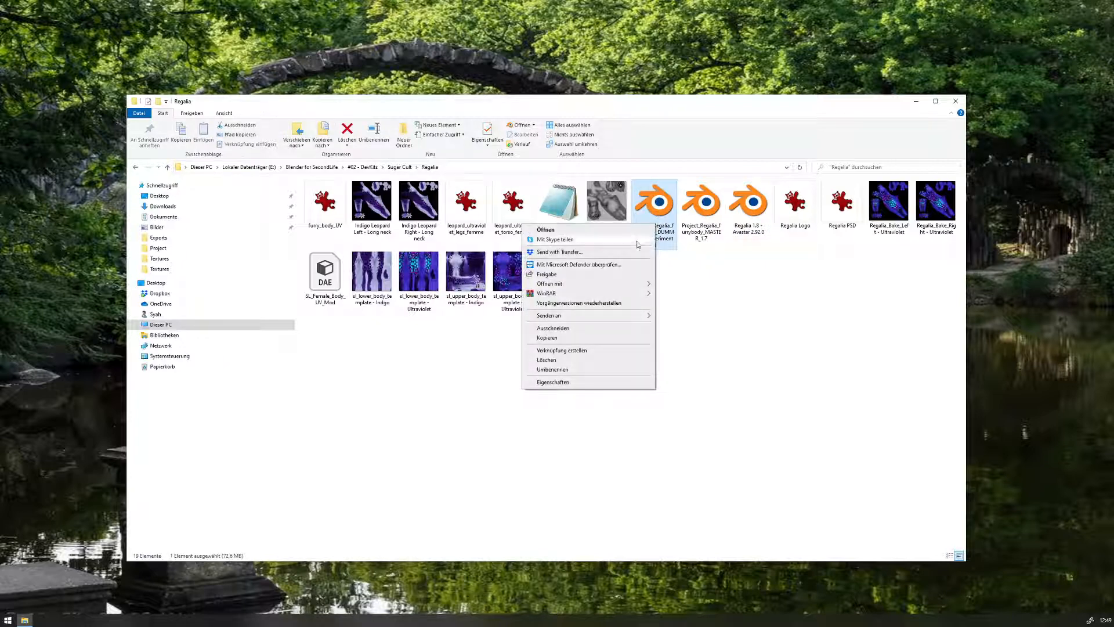
mouse_move(609, 287)
click(689, 295)
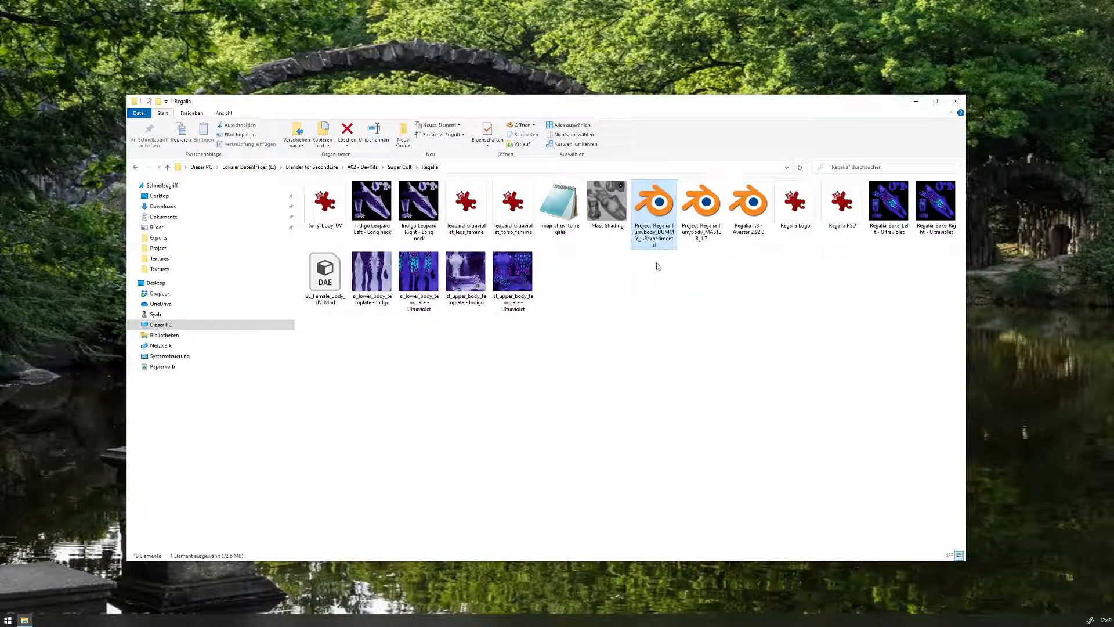
right_click(658, 213)
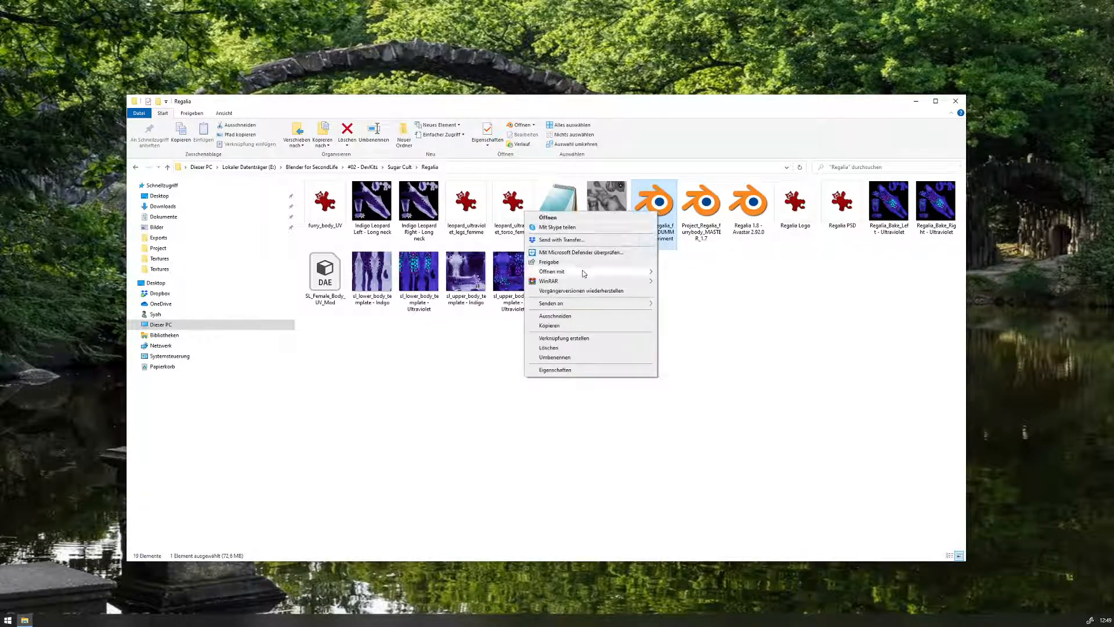
mouse_move(584, 273)
click(686, 283)
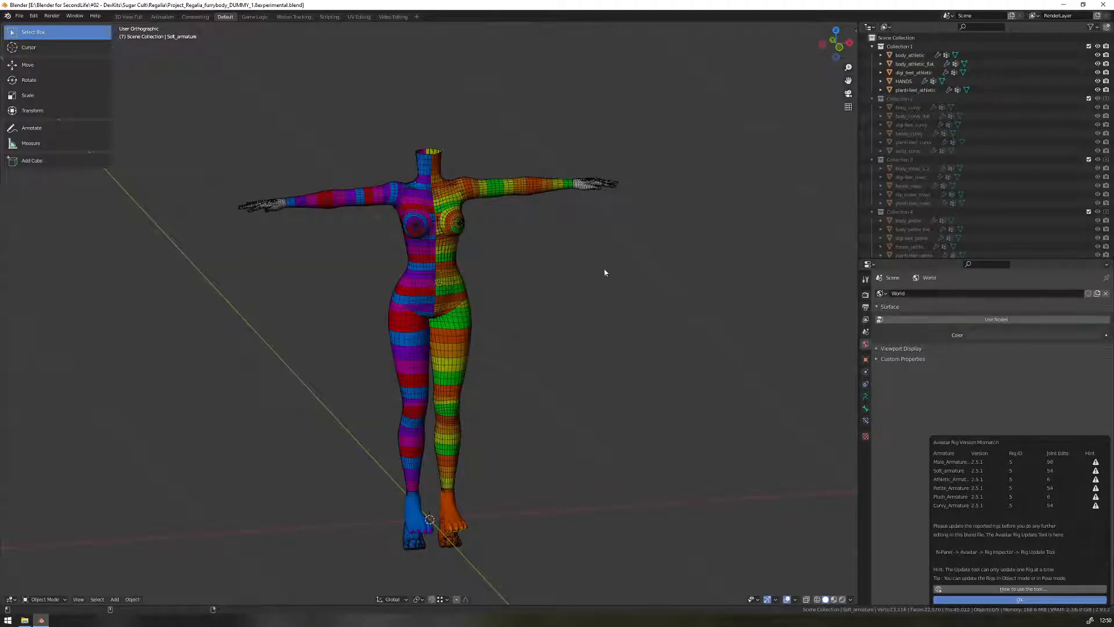
- Dismiss the Avastar rig version mismatch notice and look over the body model and the scene's collections
click(1018, 600)
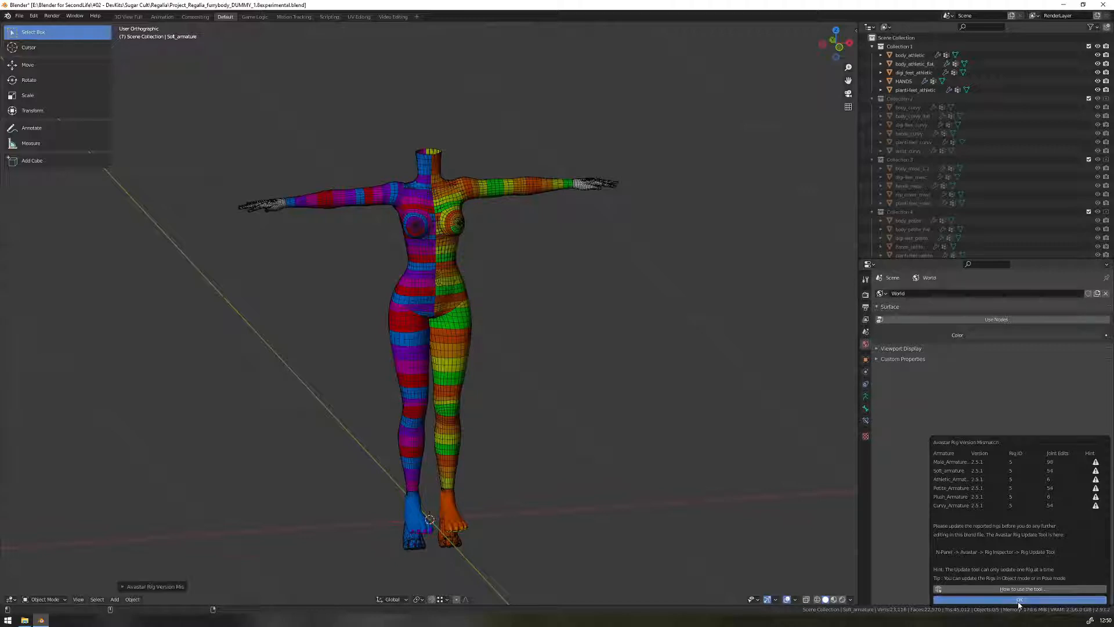
middle_drag(664, 360, 592, 371)
mouse_move(535, 328)
middle_down()
mouse_move(547, 304)
mouse_move(176, 298)
mouse_move(392, 299)
mouse_move(518, 336)
middle_up()
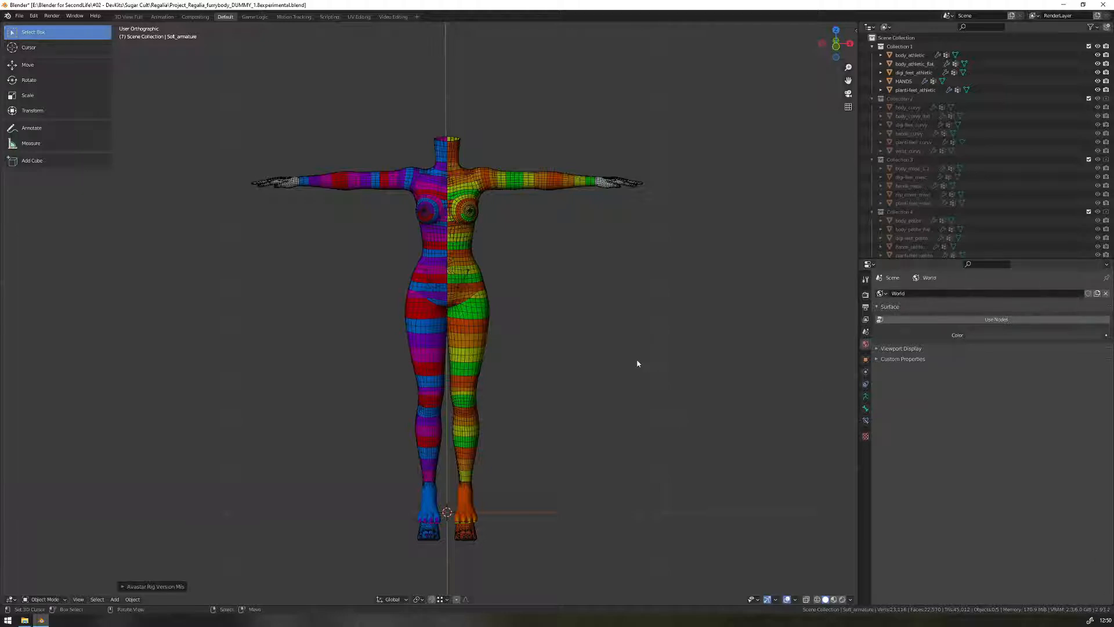
middle_drag(636, 364, 569, 430)
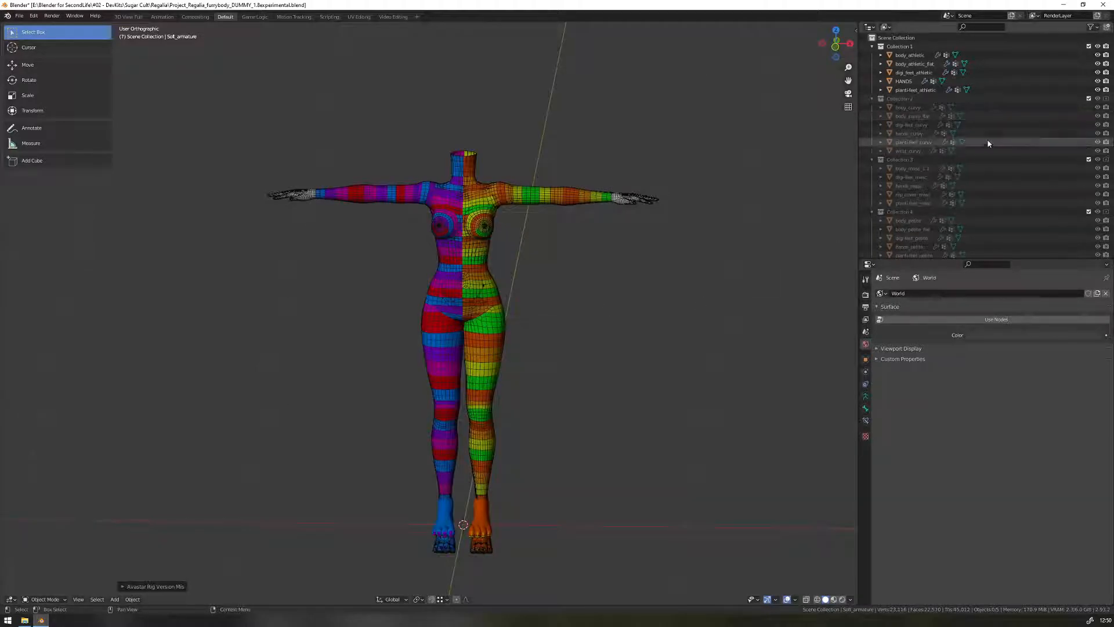
scroll(994, 229, down, 10)
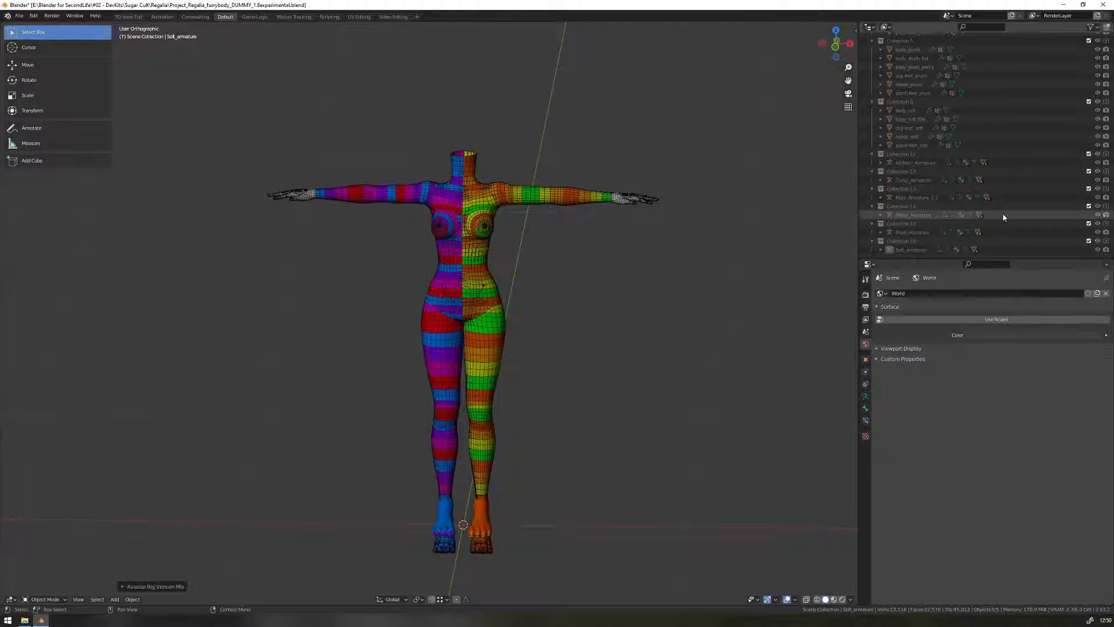
scroll(1001, 206, up, 10)
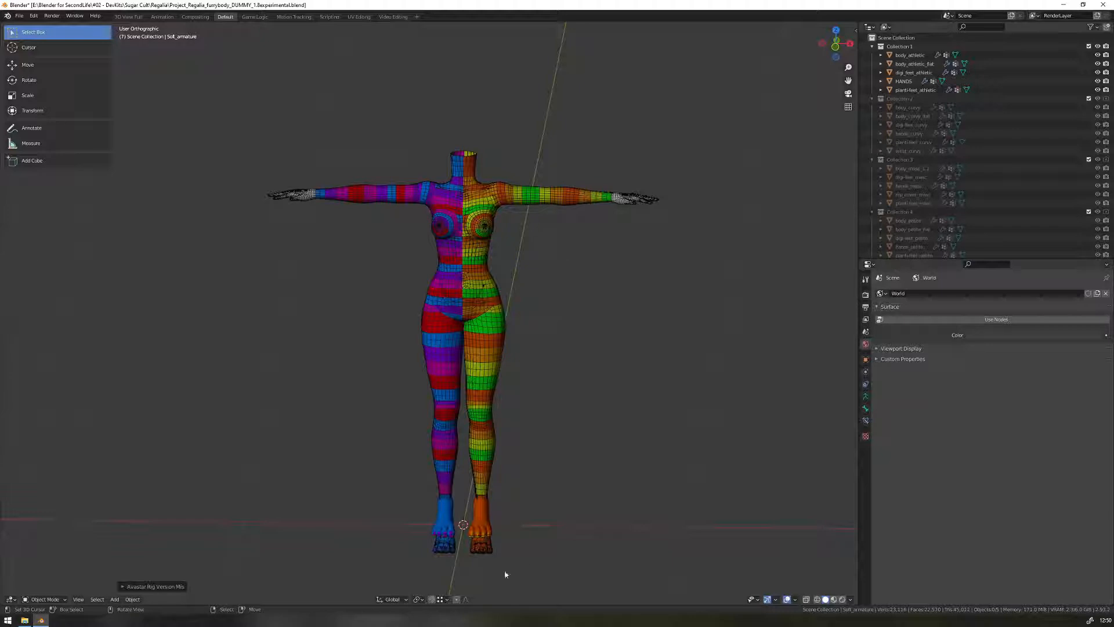
- Flip the 3D viewport's header to the opposite edge and hide the viewport toolbar
right_click(461, 599)
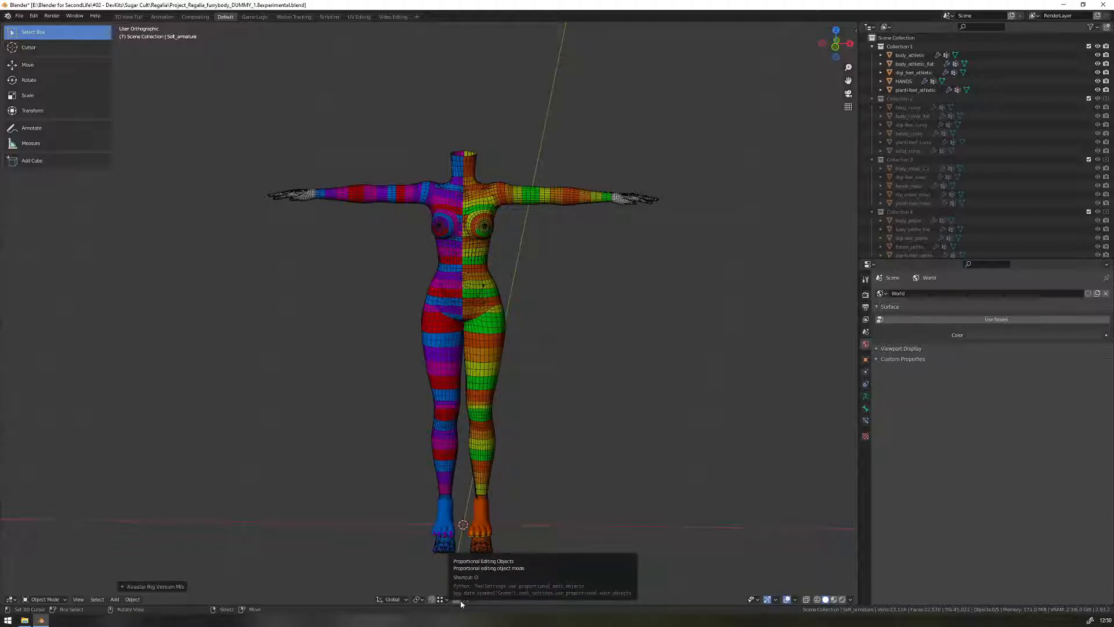
click(461, 600)
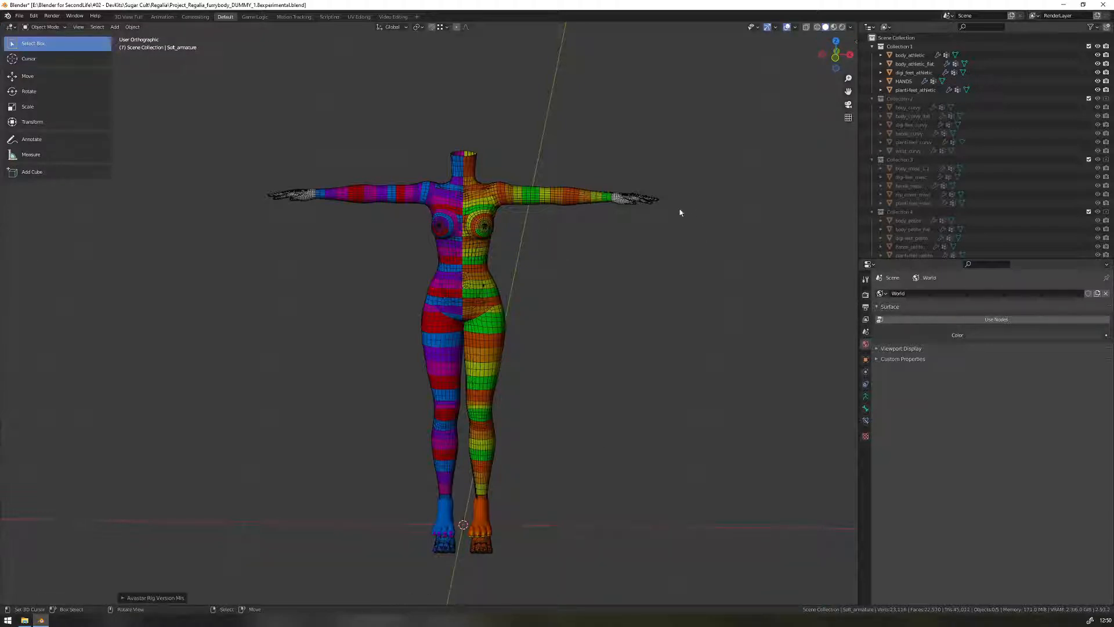
key(t)
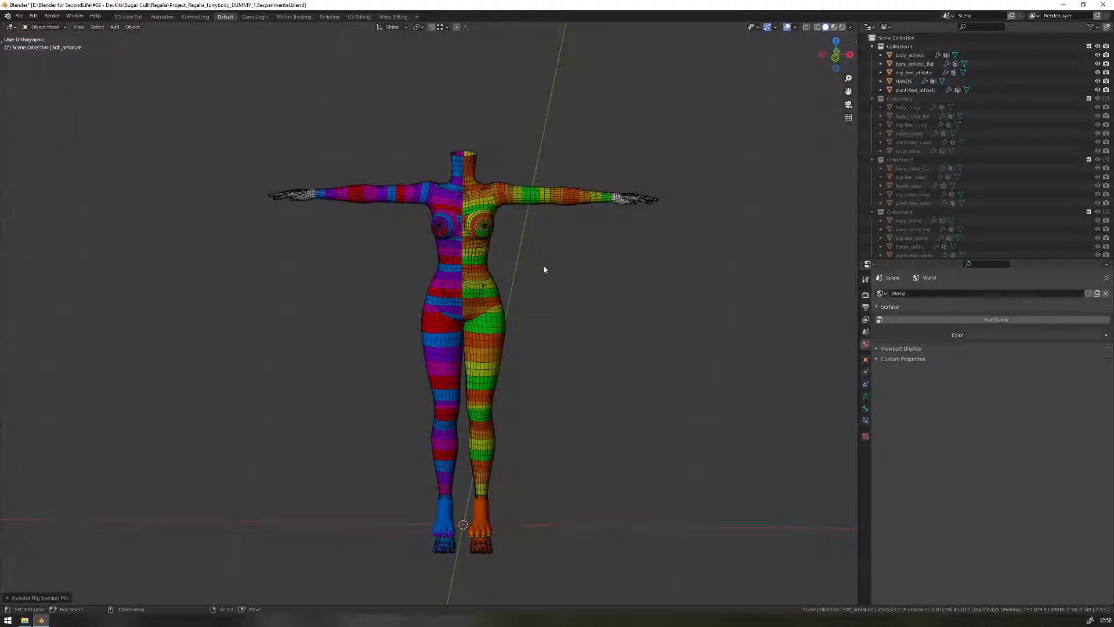
- Turn on the Disable in Viewports restriction toggle column for the outliner
middle_drag(545, 270, 586, 256)
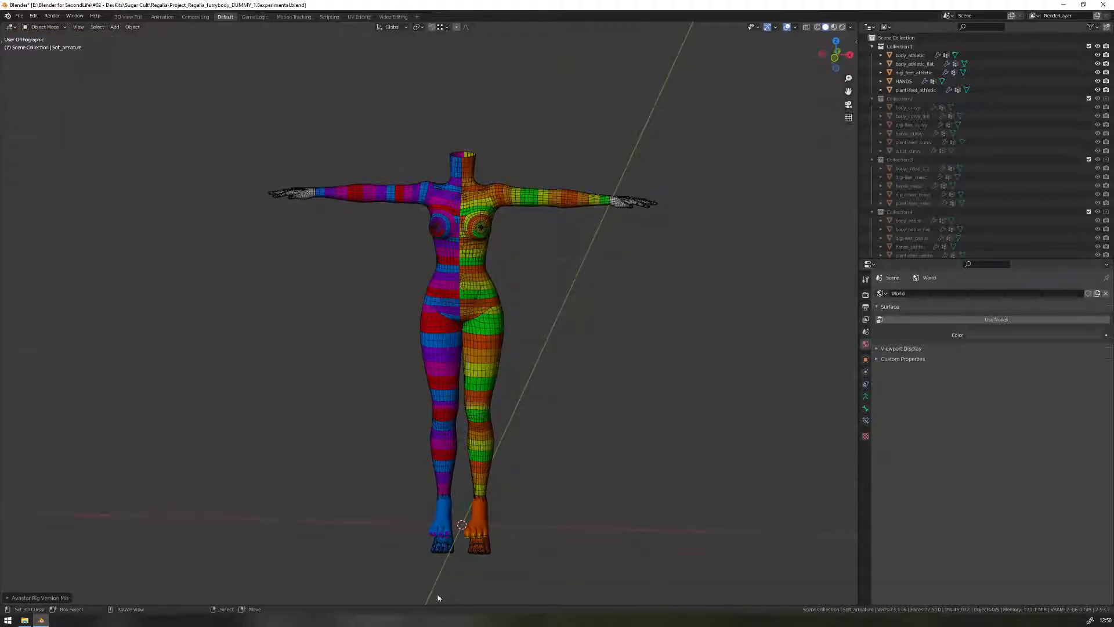
shift+middle_drag(604, 404, 597, 378)
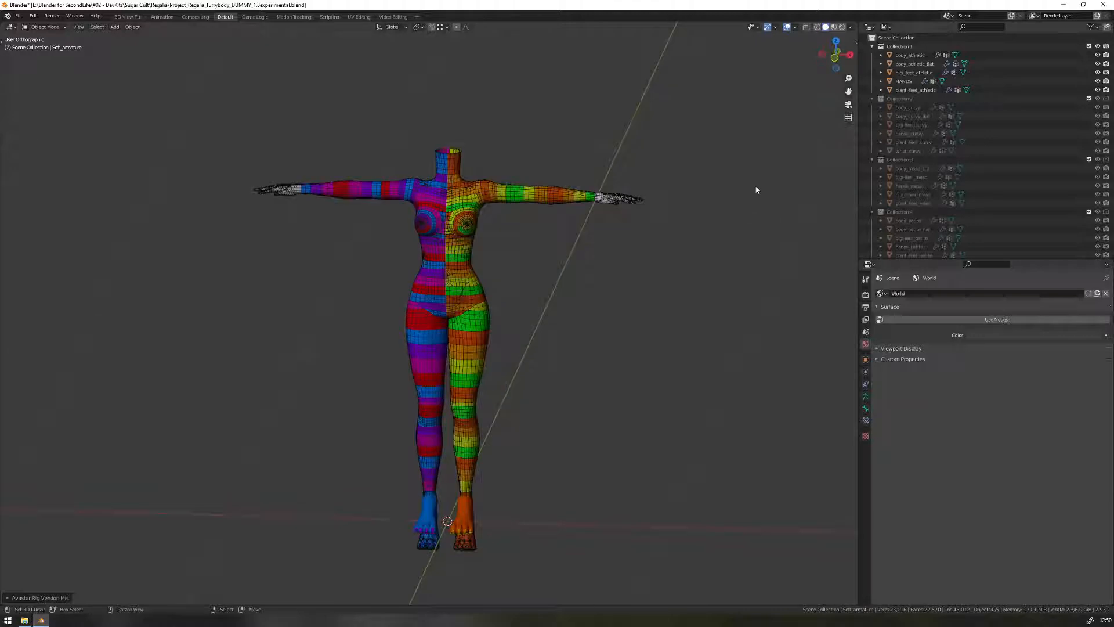
click(1091, 26)
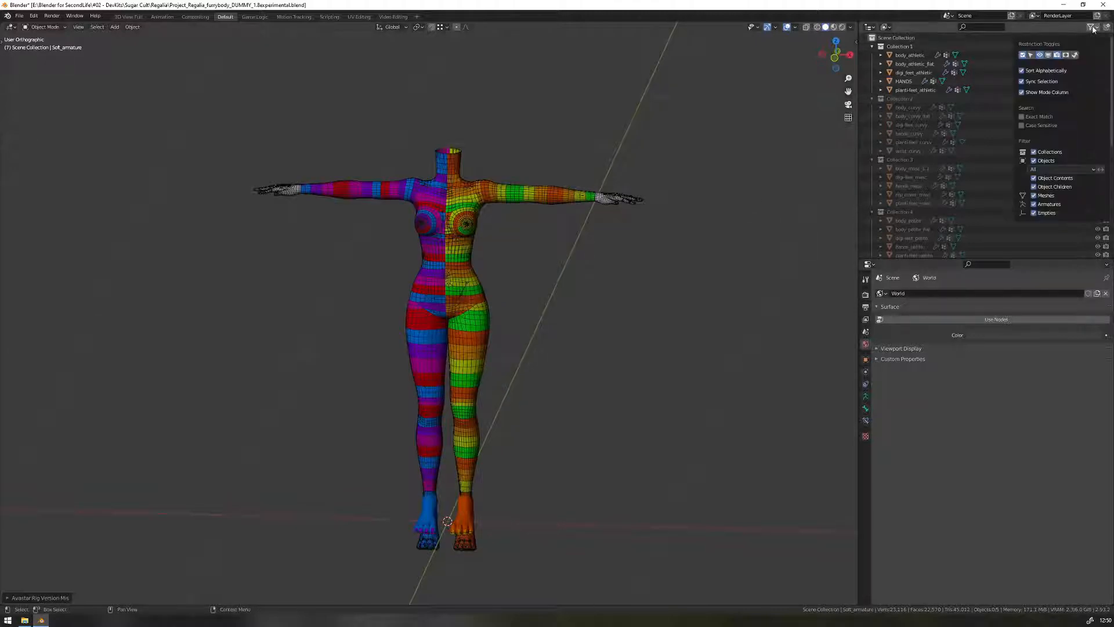
click(1049, 56)
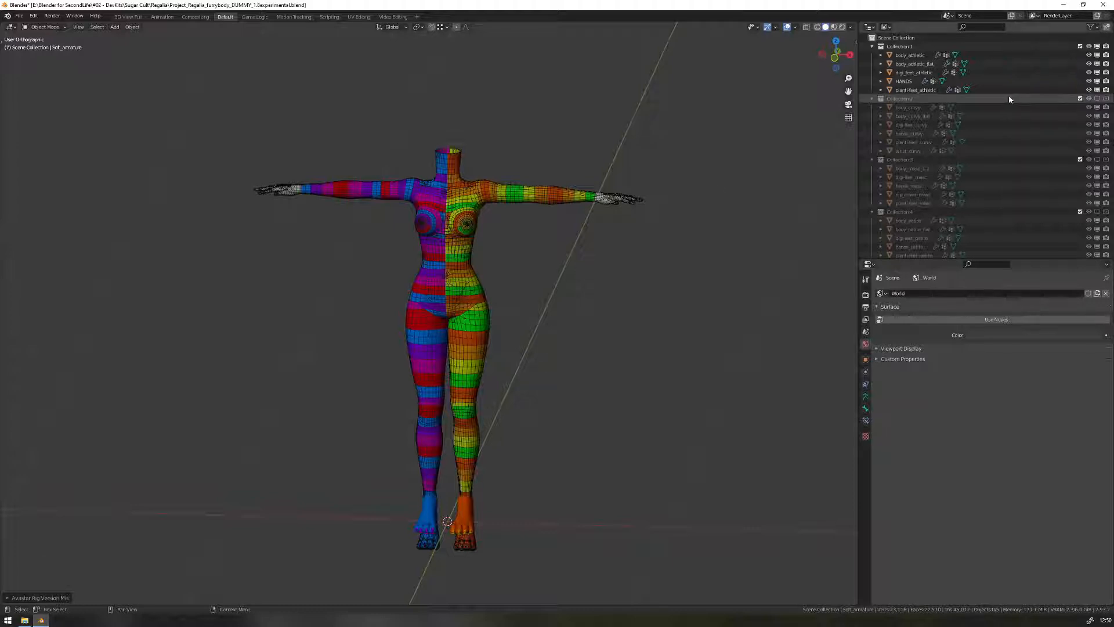
- Enable the body mesh collections 2 through 6 in the viewports
click(1097, 99)
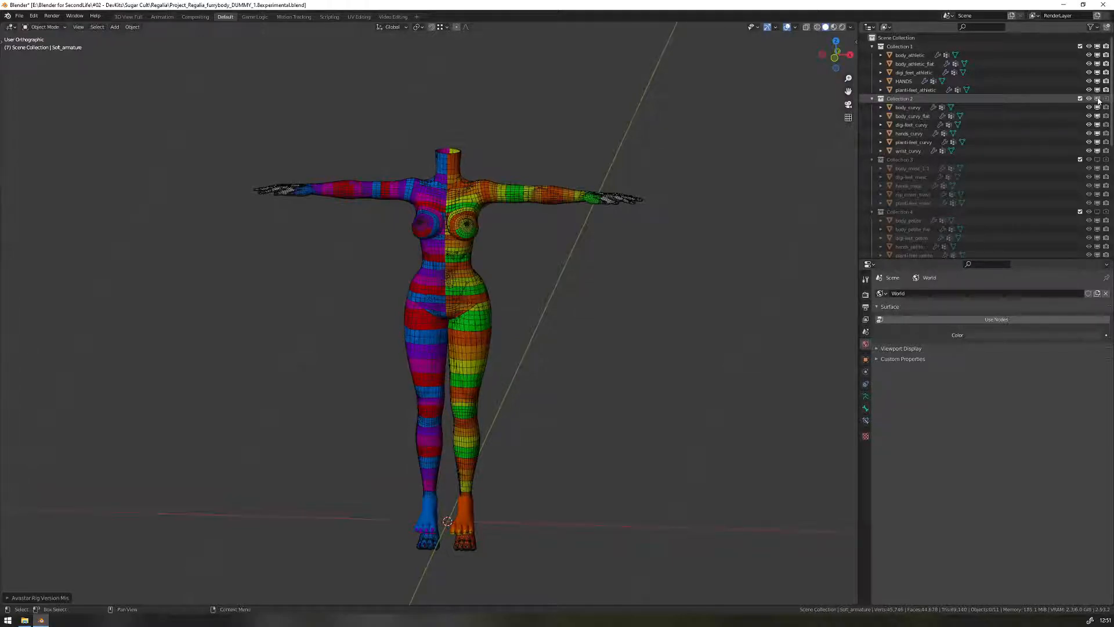
click(1097, 159)
scroll(1094, 151, down, 4)
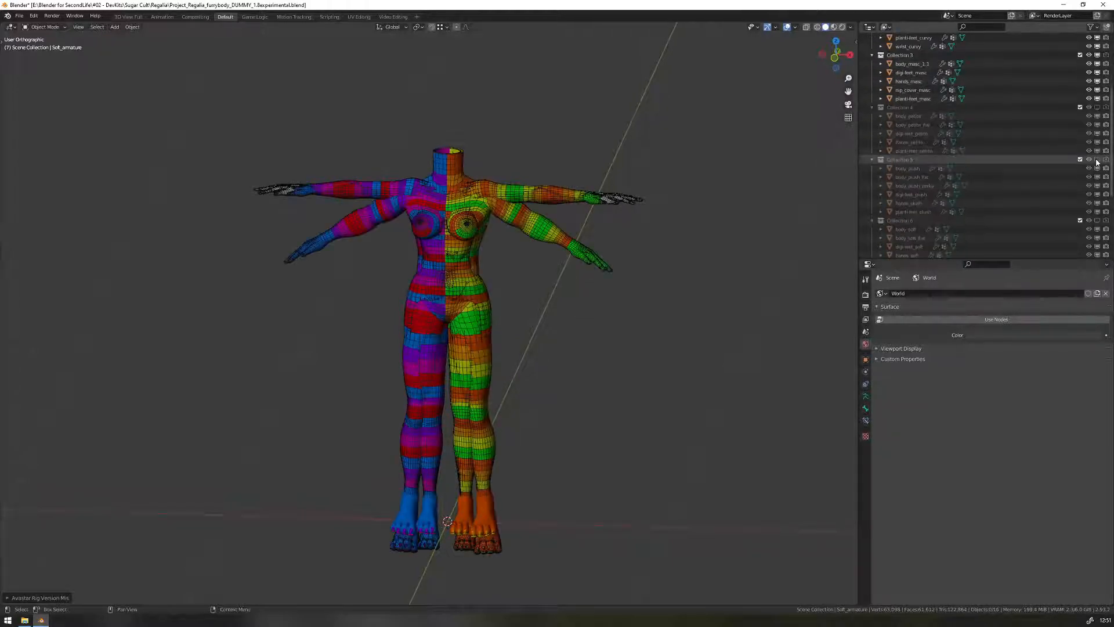
click(1097, 107)
click(1097, 159)
scroll(1097, 157, down, 5)
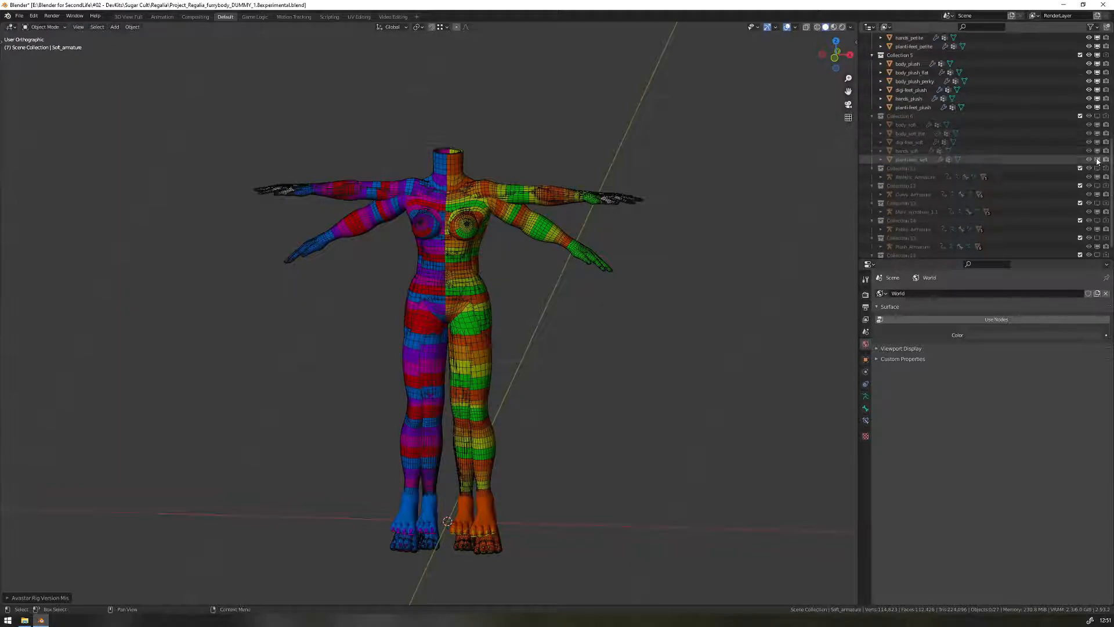
click(1097, 116)
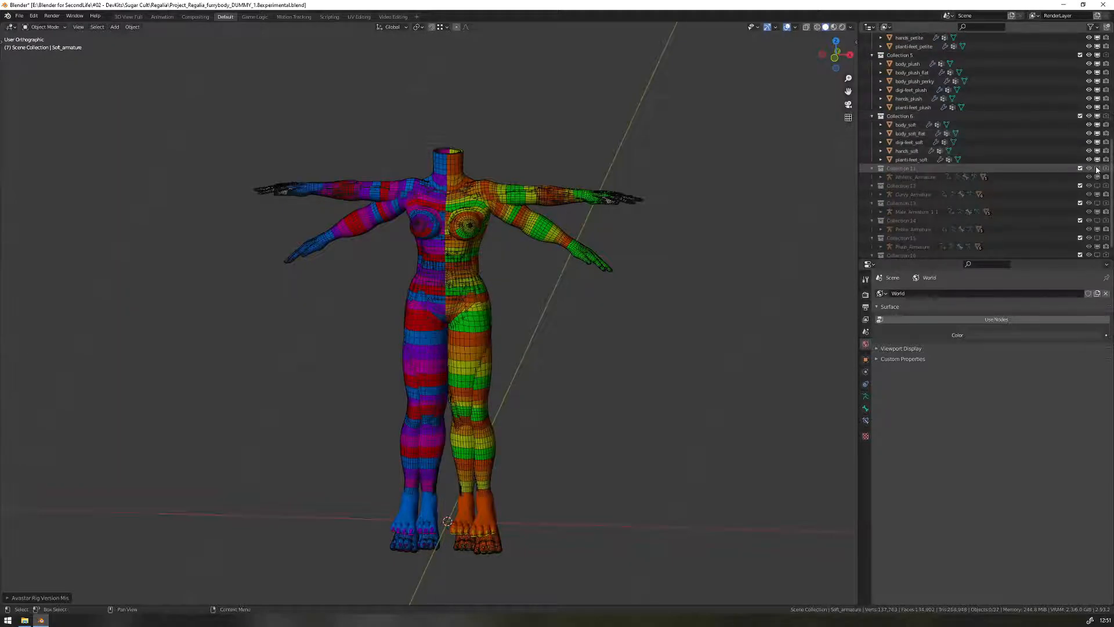
- Enable the armature collections 11 through 16 in the viewports
scroll(1096, 169, down, 1)
click(1097, 154)
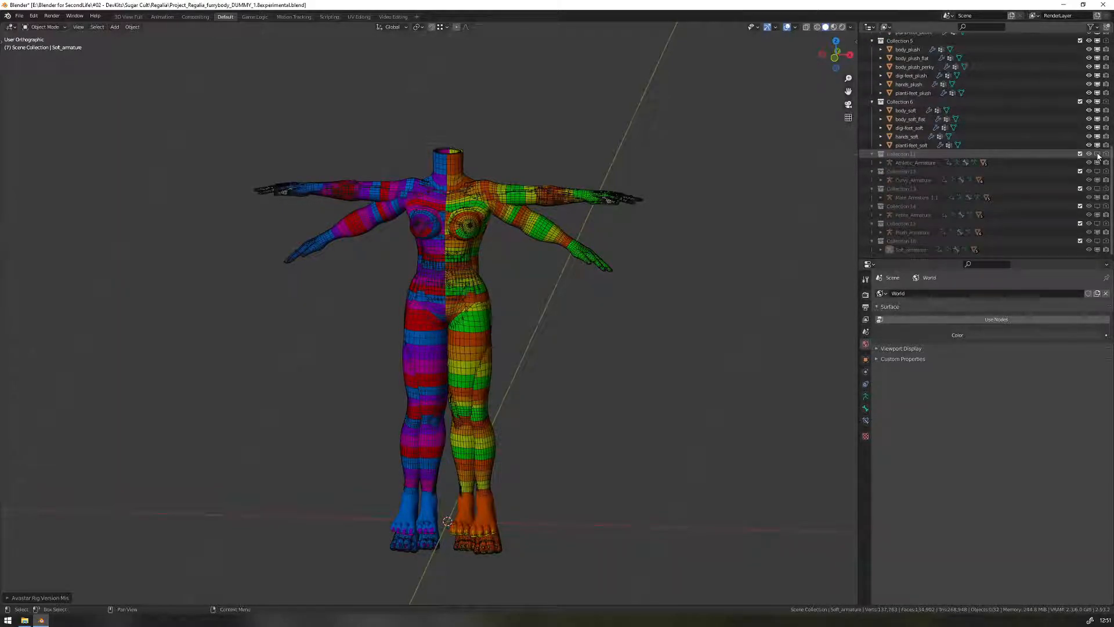
click(1097, 172)
click(1097, 189)
click(1097, 207)
click(1097, 224)
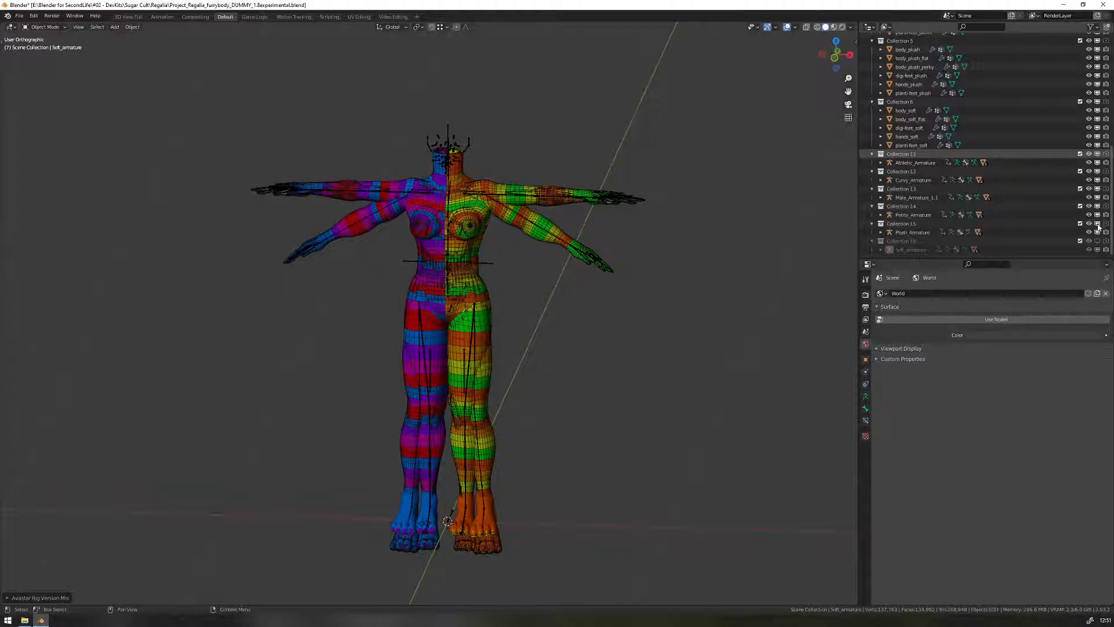
click(1097, 242)
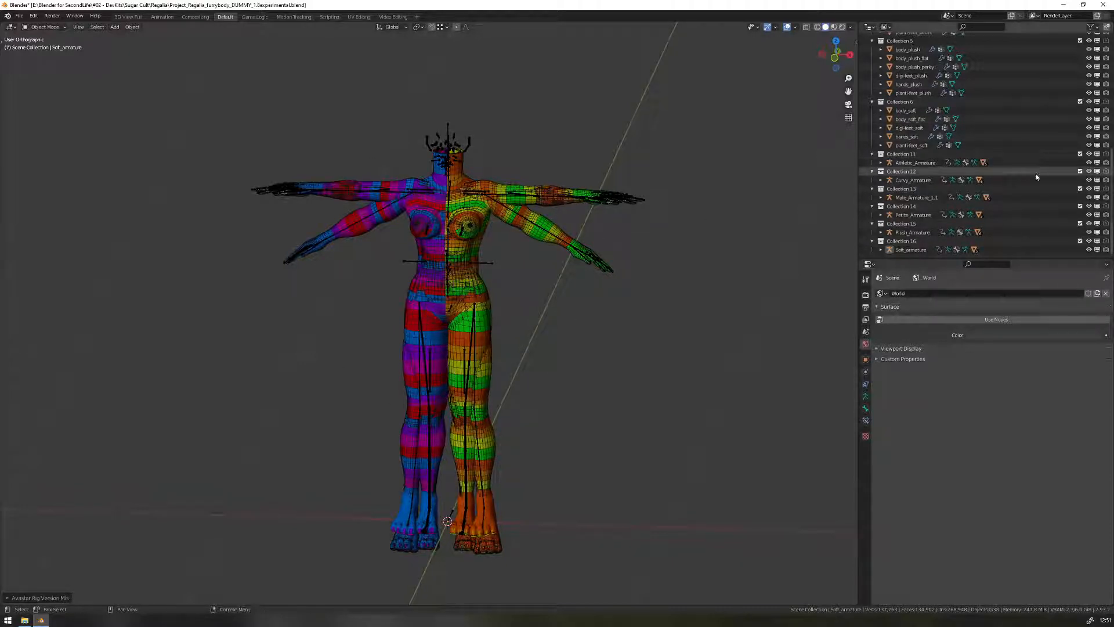
- Delete Collection 1, which holds the athletic body meshes, together with its whole hierarchy
scroll(982, 194, up, 10)
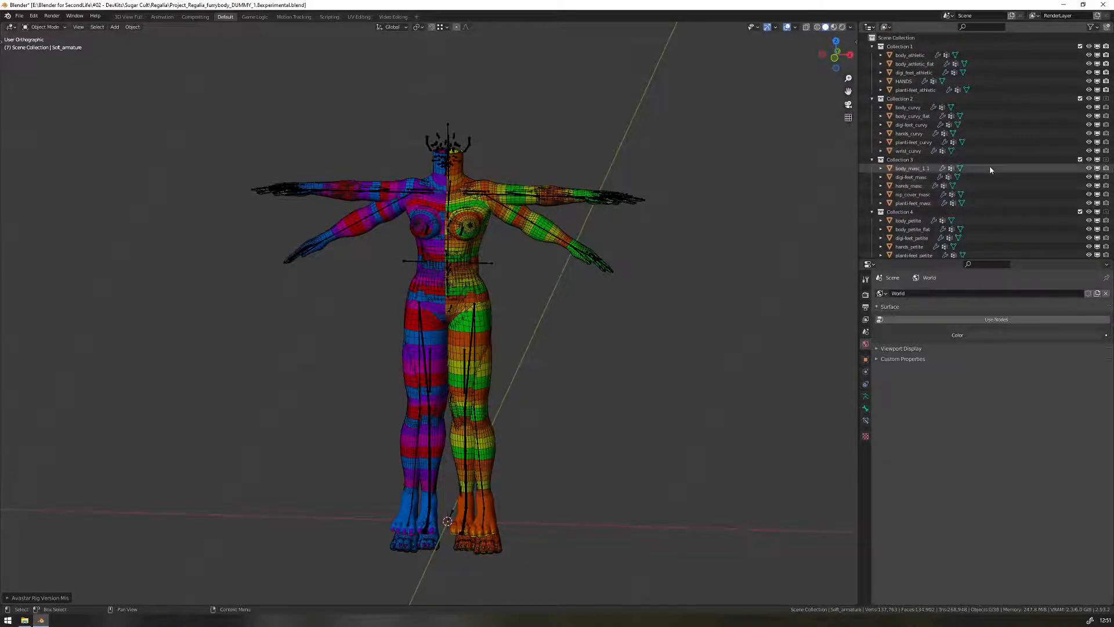
middle_drag(566, 231, 553, 245)
scroll(598, 247, up, 1)
shift+middle_drag(560, 290, 556, 254)
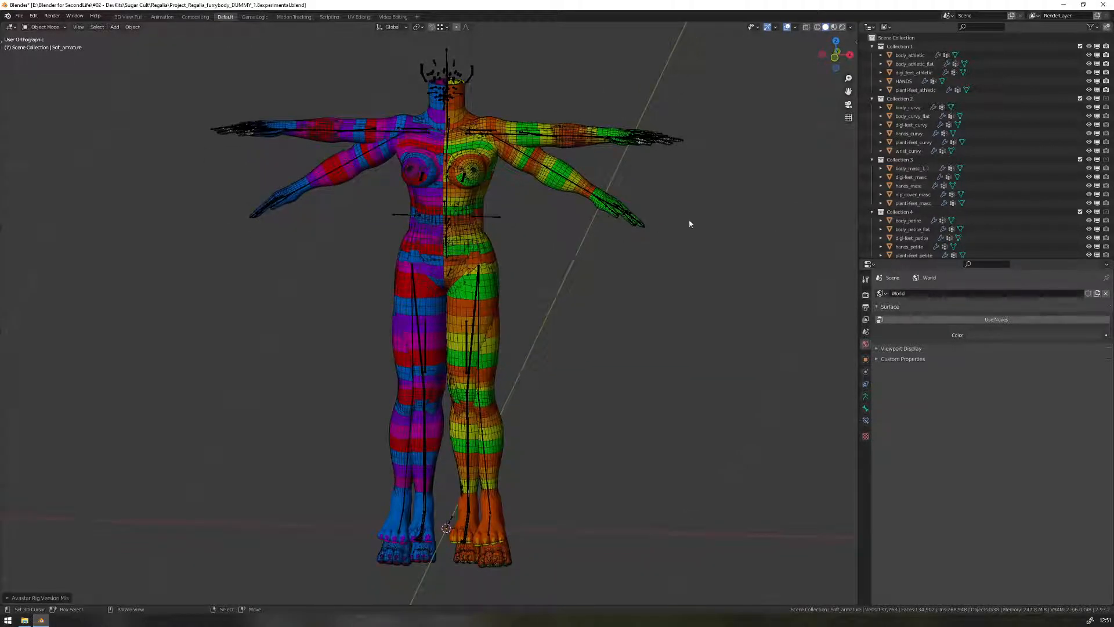
click(1012, 48)
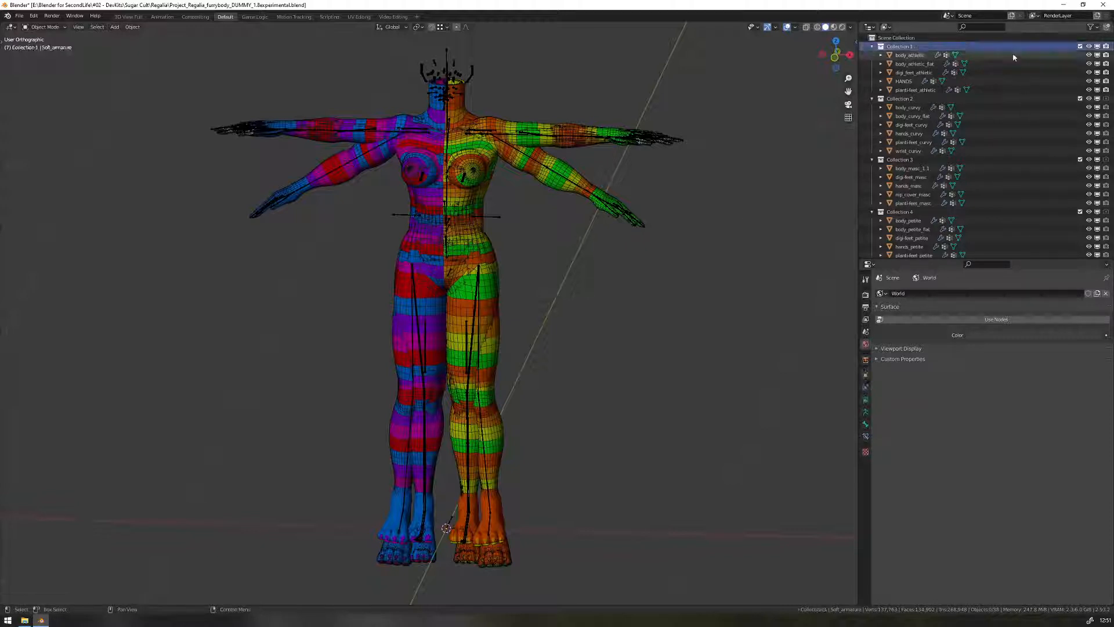
right_click(886, 47)
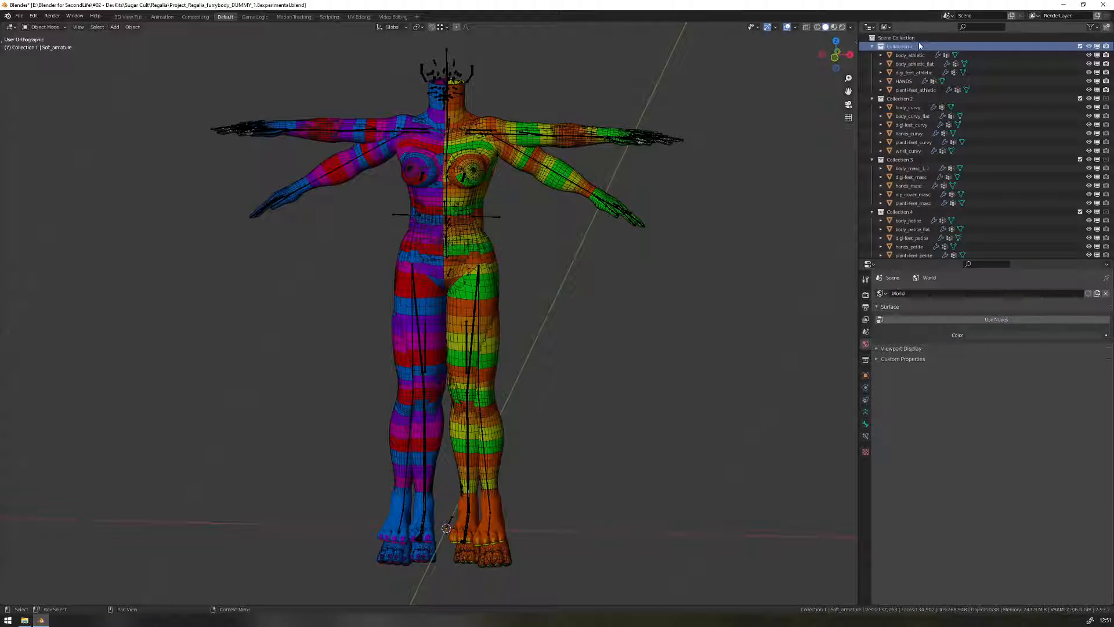
right_click(919, 46)
right_click(908, 47)
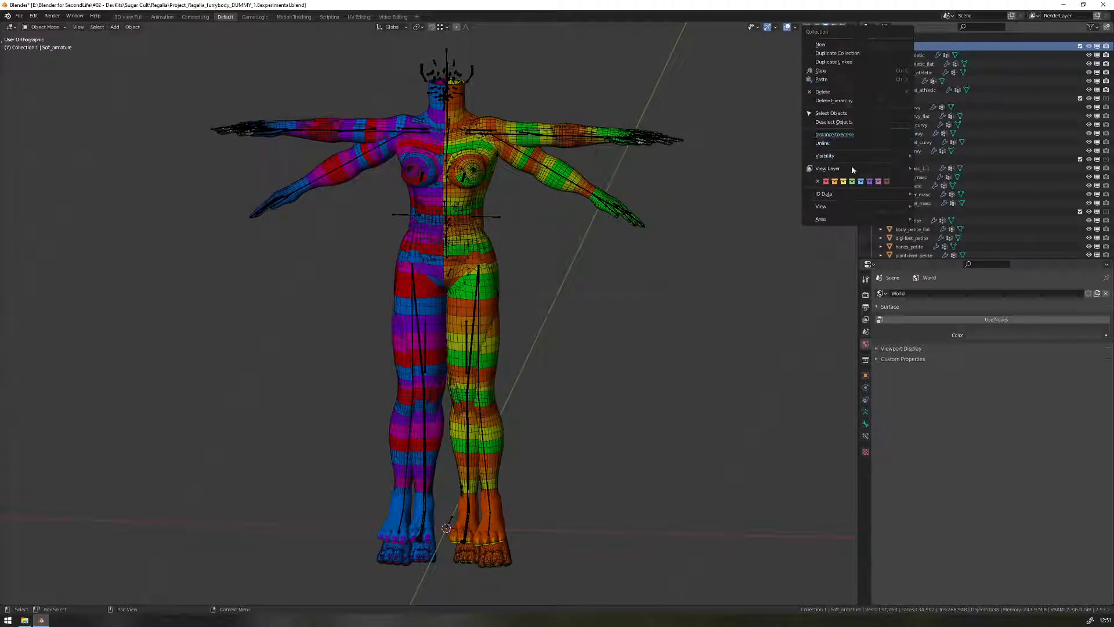
click(860, 101)
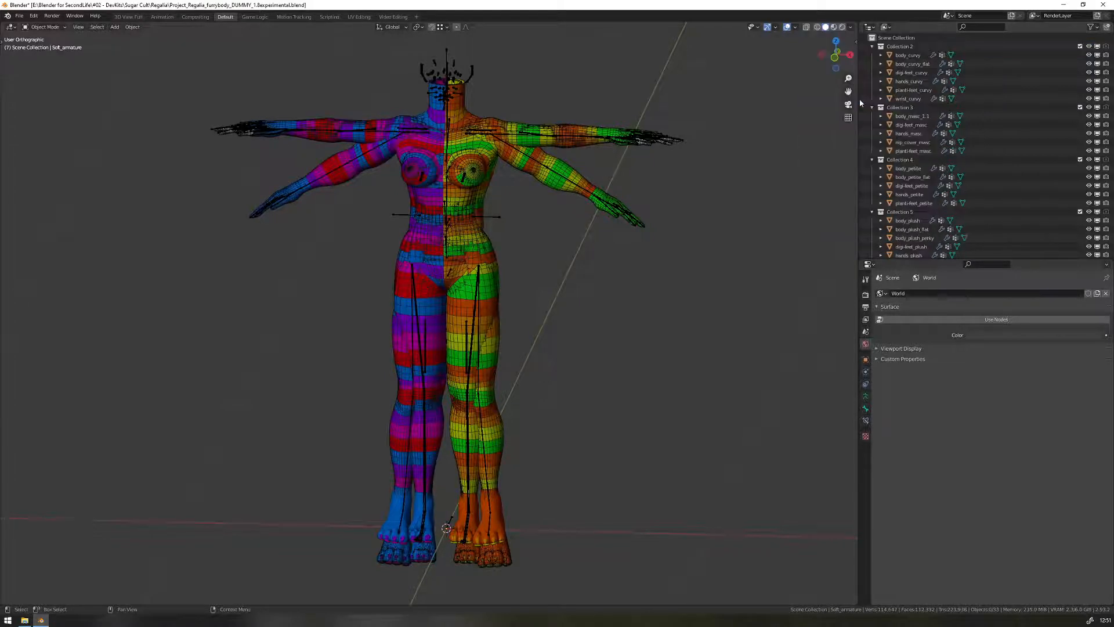
- Delete Collections 2, 4, 5 and 6 with their whole hierarchies, keeping the masculine body meshes in Collection 3
right_click(920, 47)
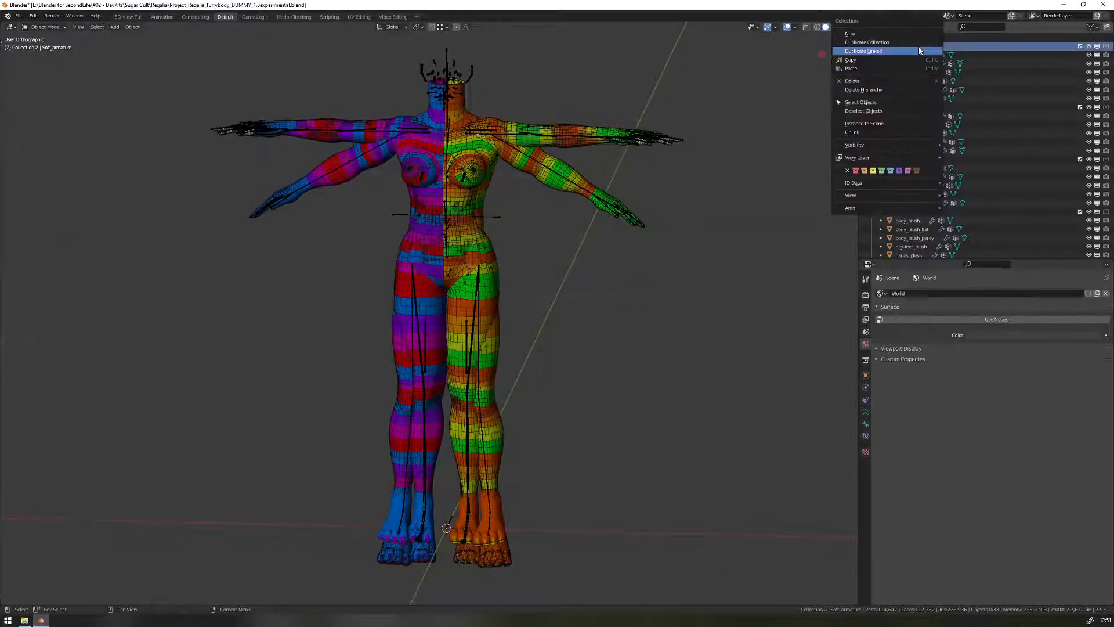
click(894, 90)
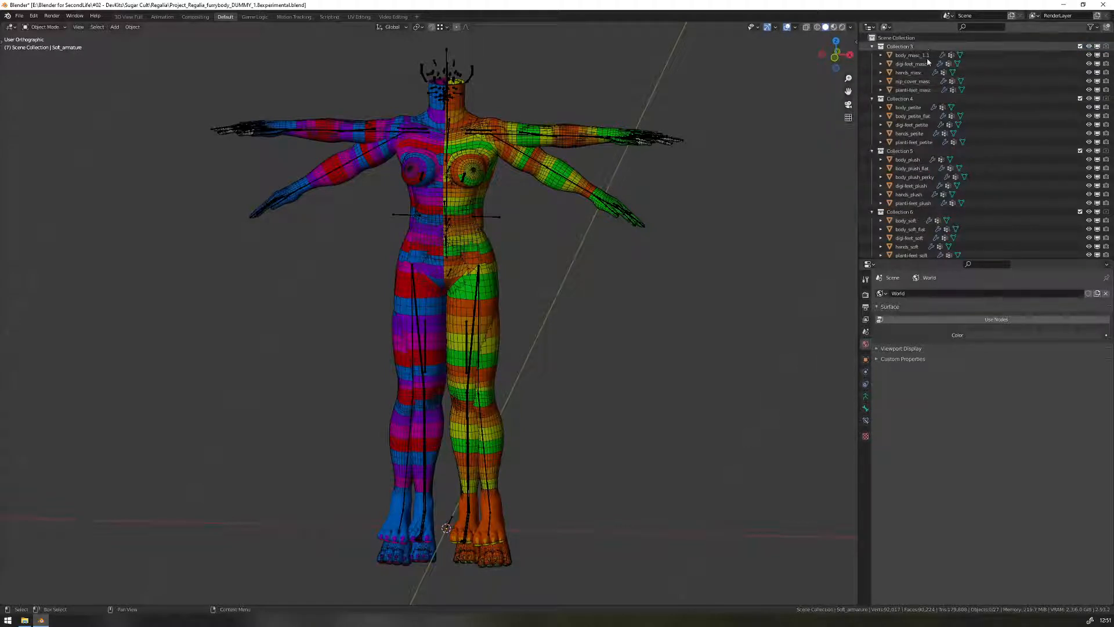
right_click(927, 100)
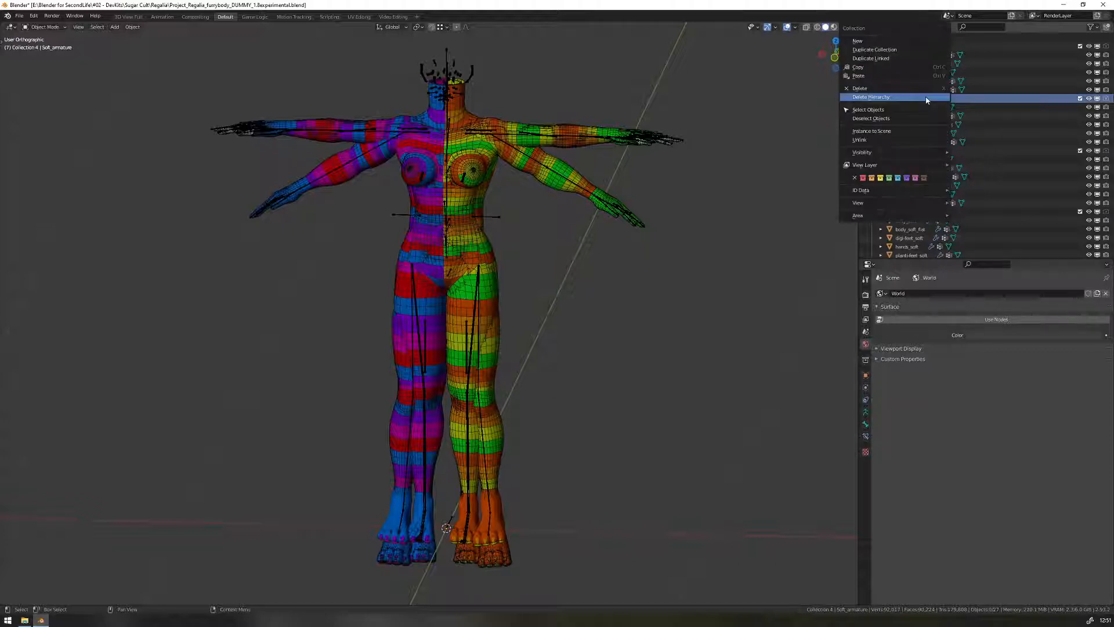
click(930, 100)
right_click(930, 99)
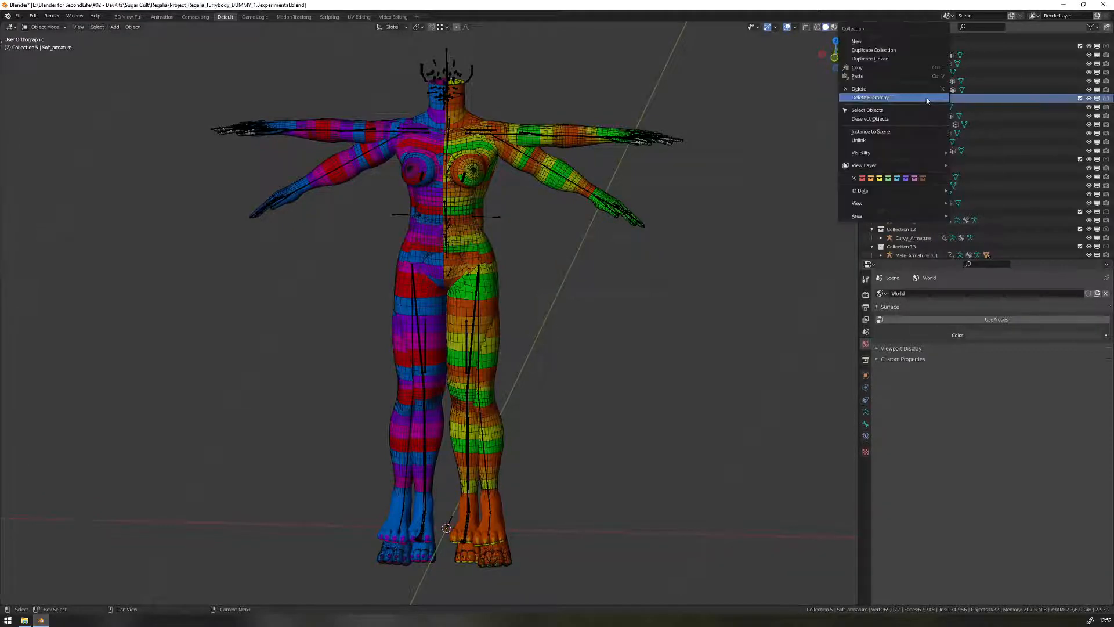
click(929, 100)
right_click(926, 99)
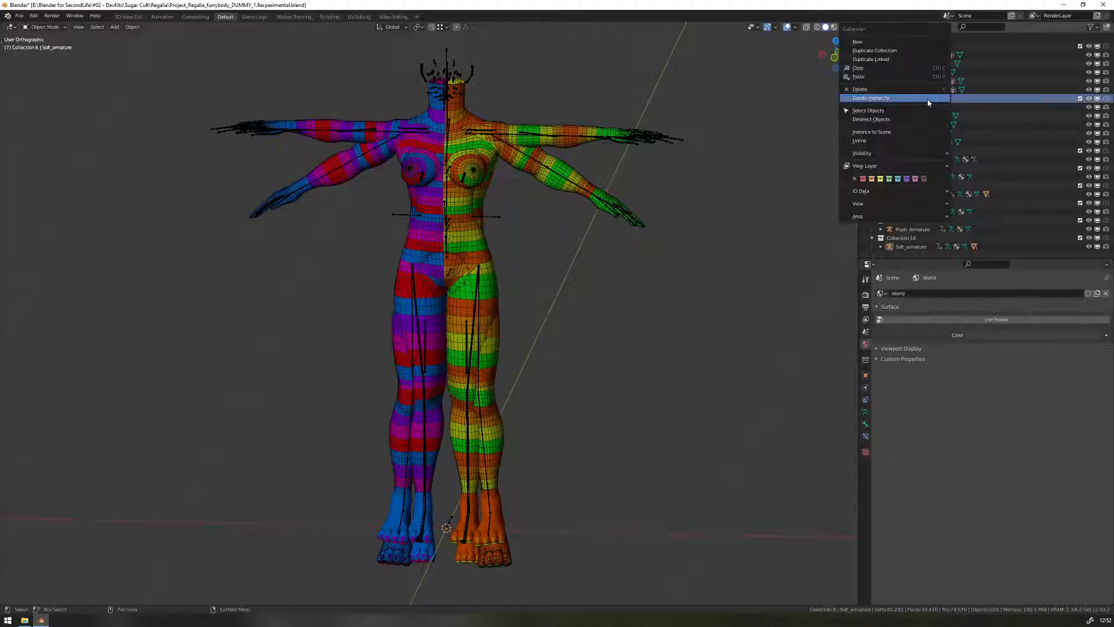
click(929, 100)
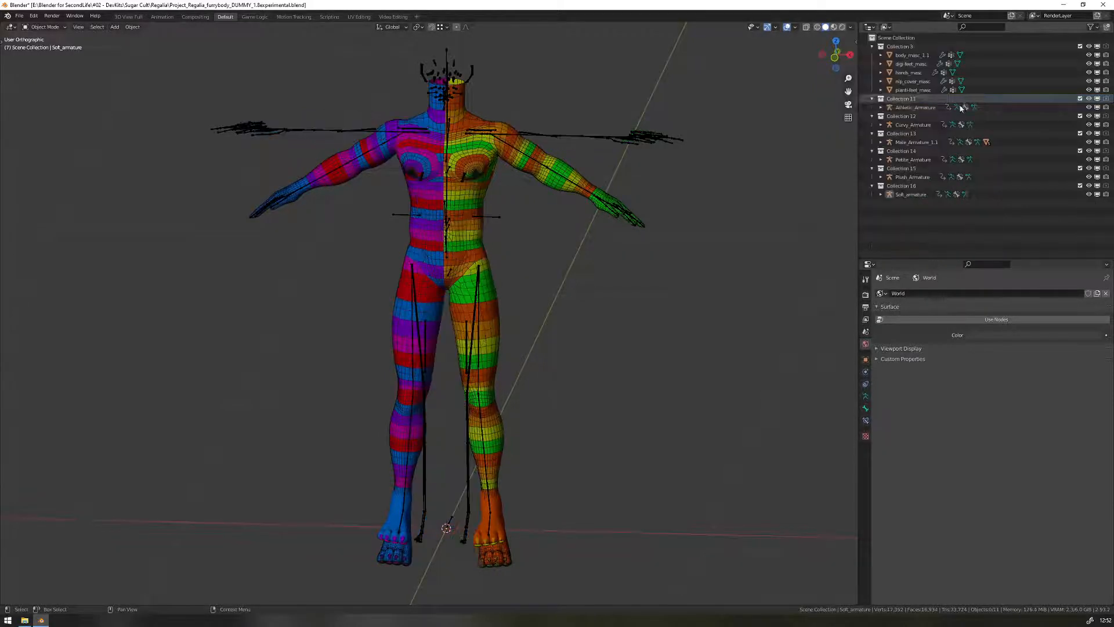
- Delete armature Collections 11, 12, 14, 15 and 16 together with their hierarchies, keeping the male armature in Collection 13
click(928, 99)
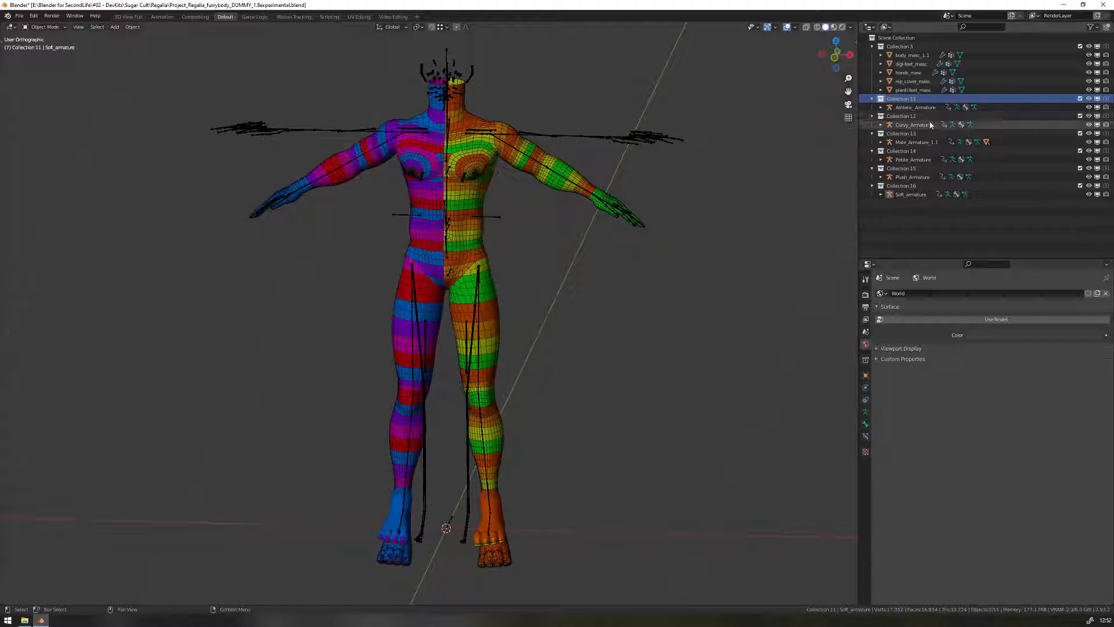
ctrl+click(924, 116)
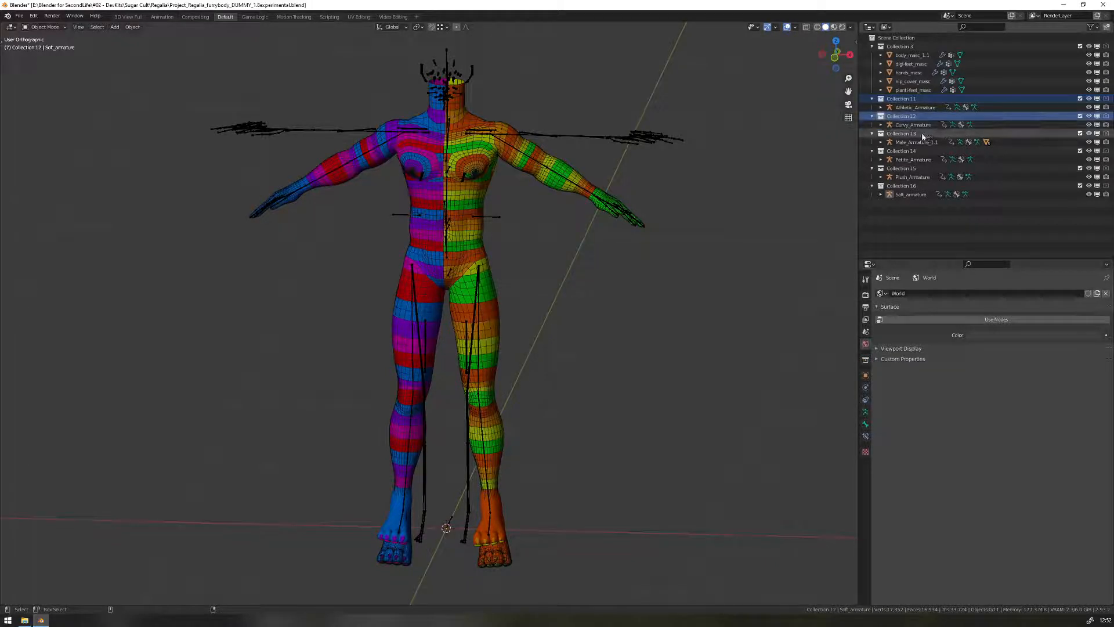
ctrl+click(921, 151)
ctrl+click(922, 168)
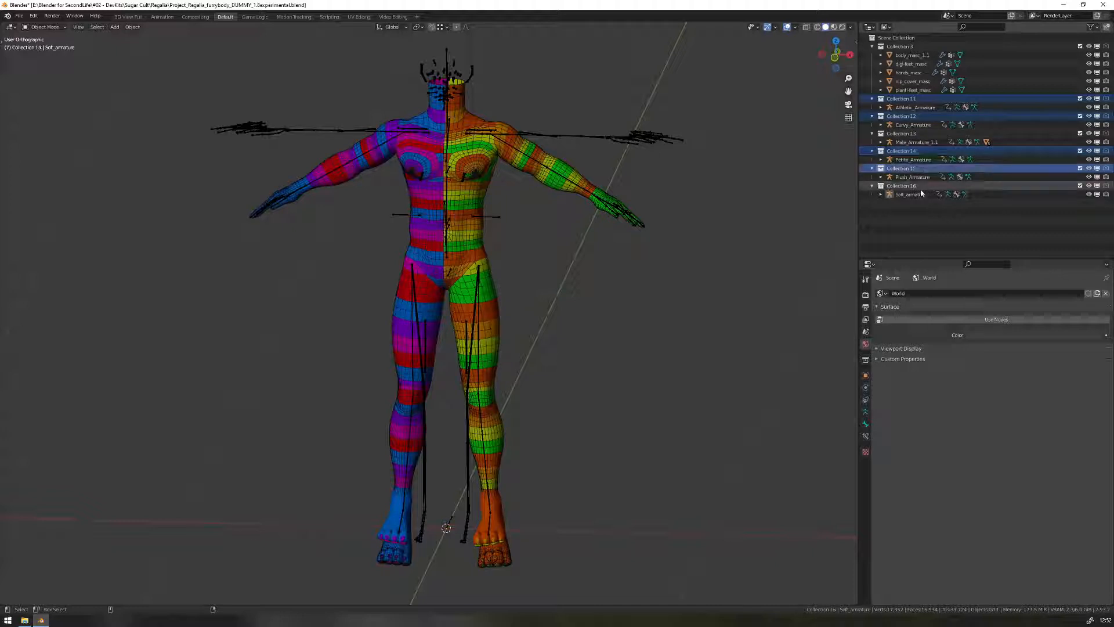
ctrl+click(912, 185)
right_click(915, 190)
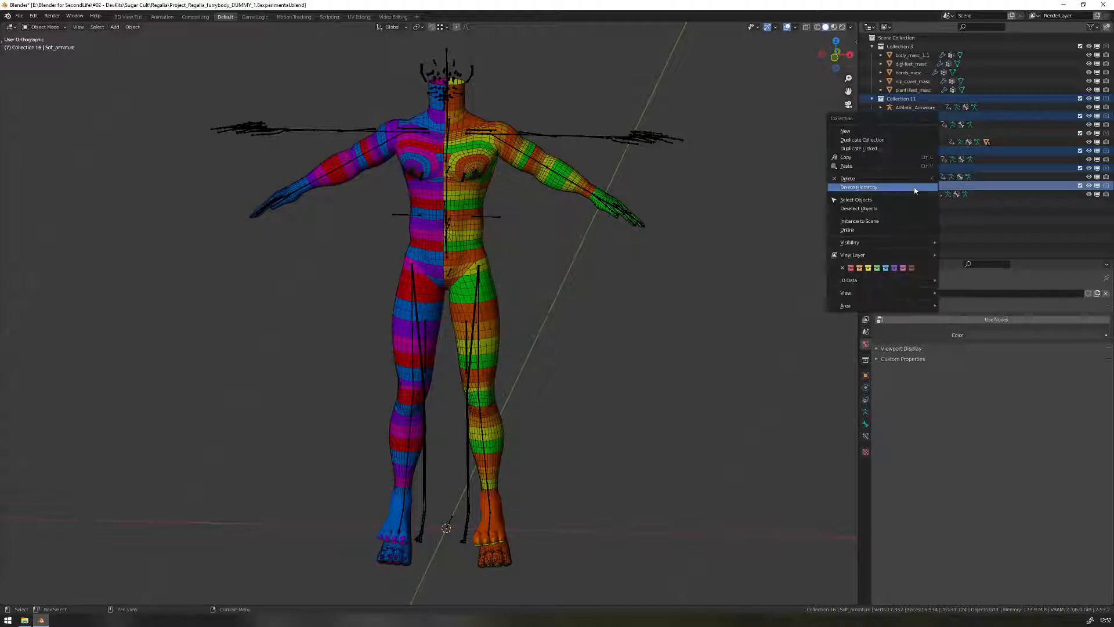
click(914, 187)
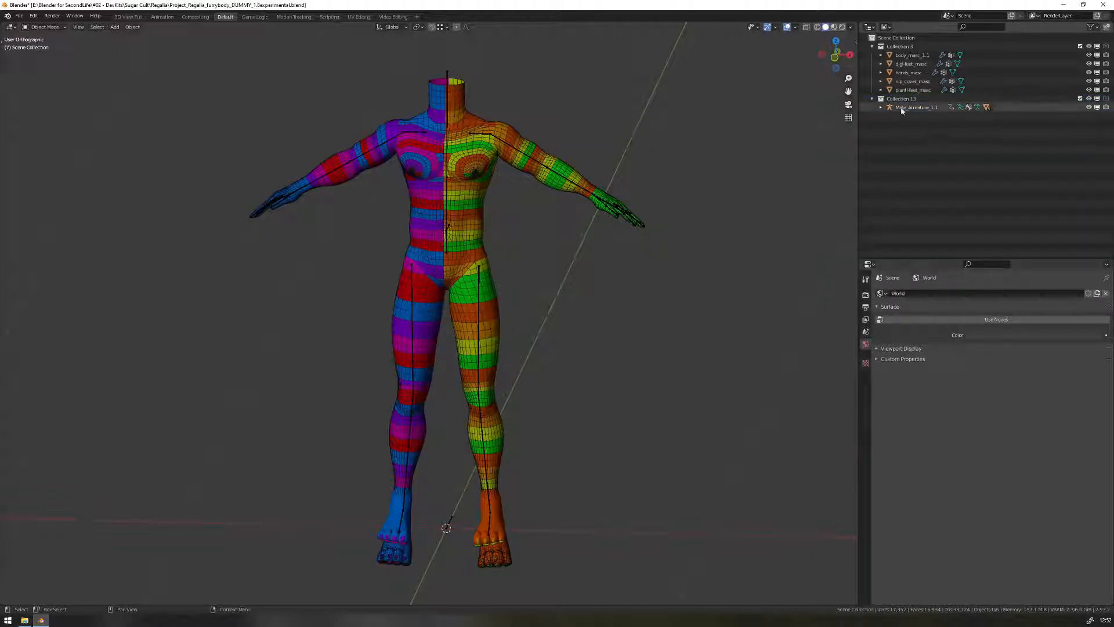
- Examine the male armature and compare the overlapping plantigrade and digitigrade foot meshes by selecting each one
click(919, 108)
middle_drag(482, 274, 524, 257)
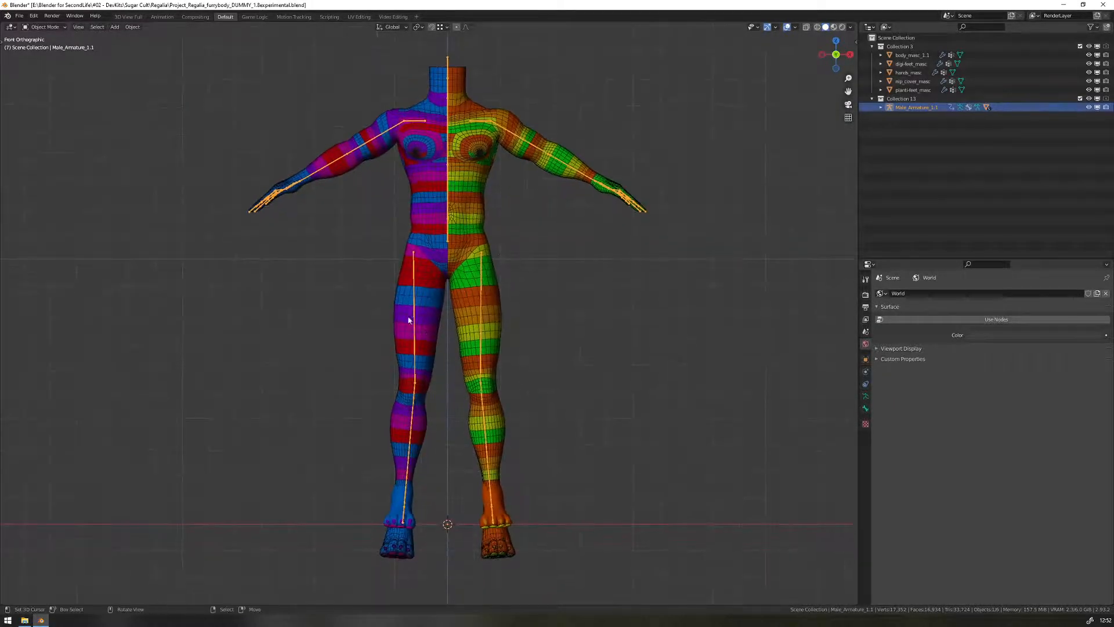
shift+middle_drag(596, 286, 567, 300)
mouse_move(553, 447)
middle_down()
mouse_move(436, 451)
mouse_move(547, 450)
mouse_move(569, 356)
mouse_move(528, 389)
mouse_move(537, 441)
middle_up()
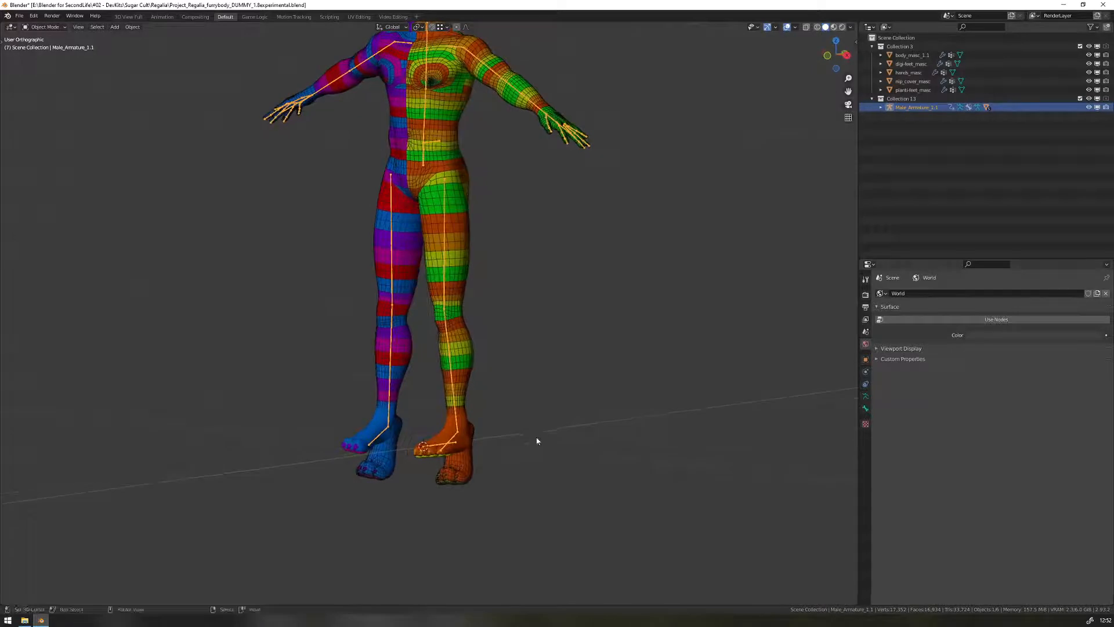
scroll(559, 405, up, 4)
click(497, 405)
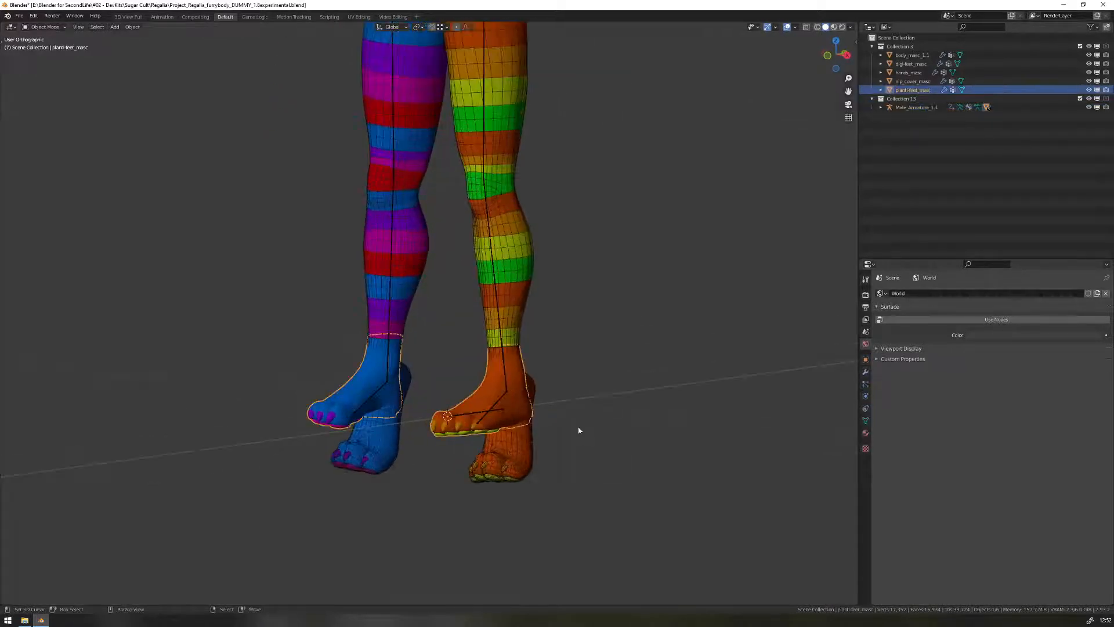
click(516, 461)
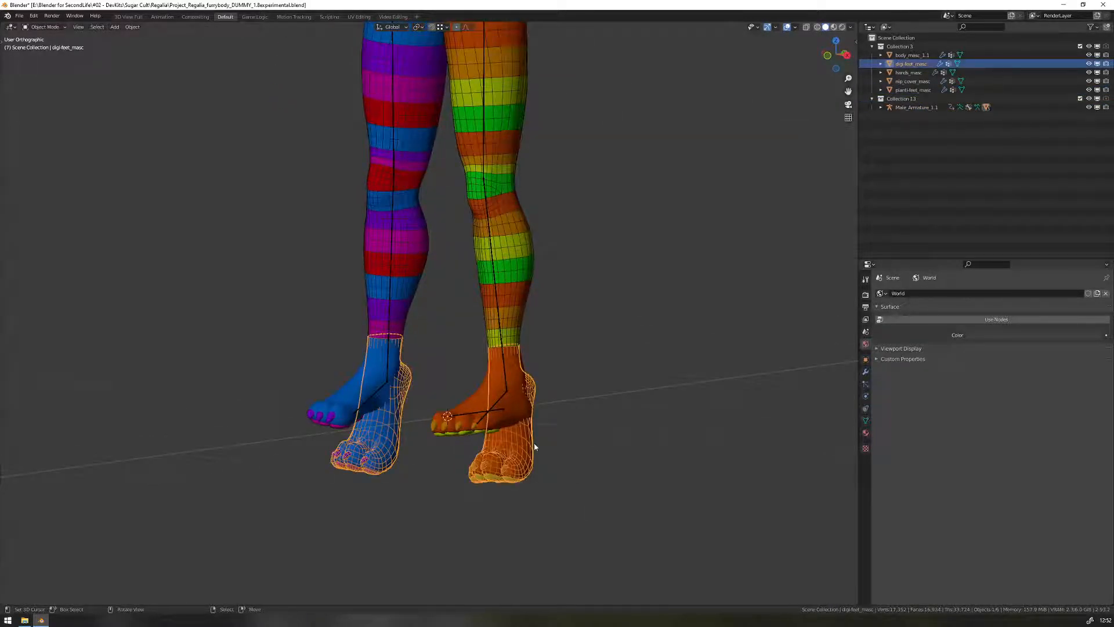
- Move the plantigrade feet mesh about 0.5 units straight down along Z, clear of the digitigrade feet
click(488, 417)
middle_drag(488, 418, 601, 432)
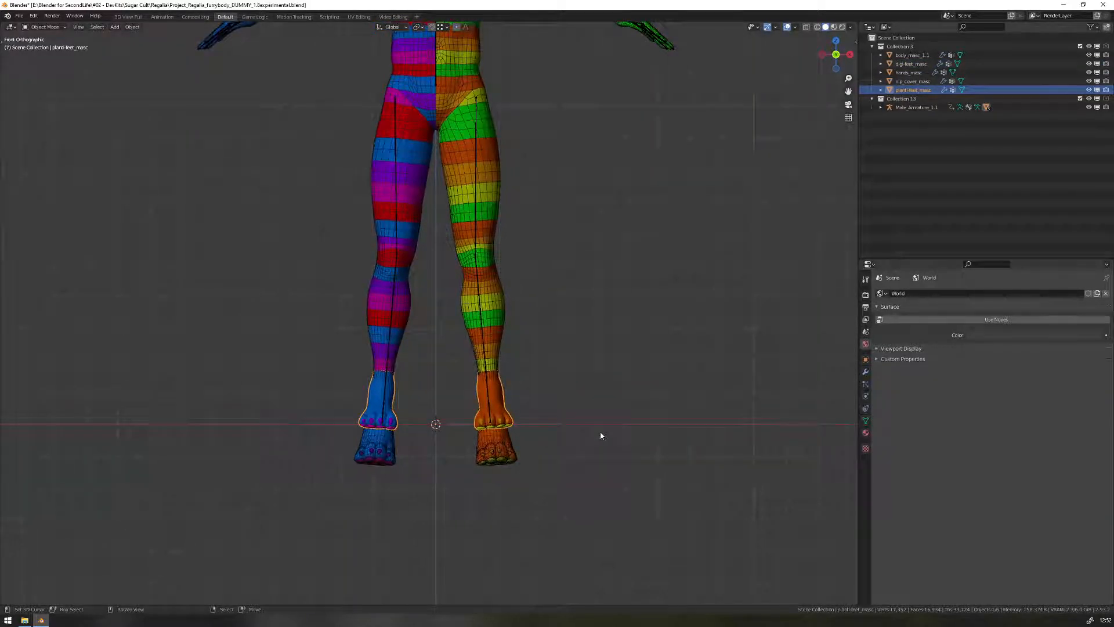
key(g)
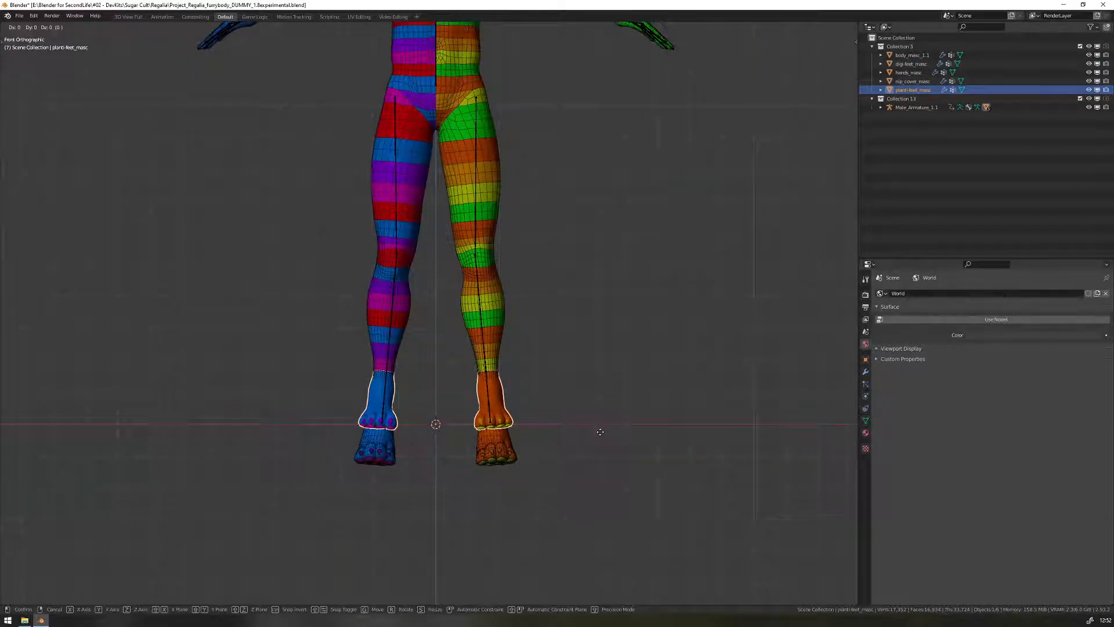
key(z)
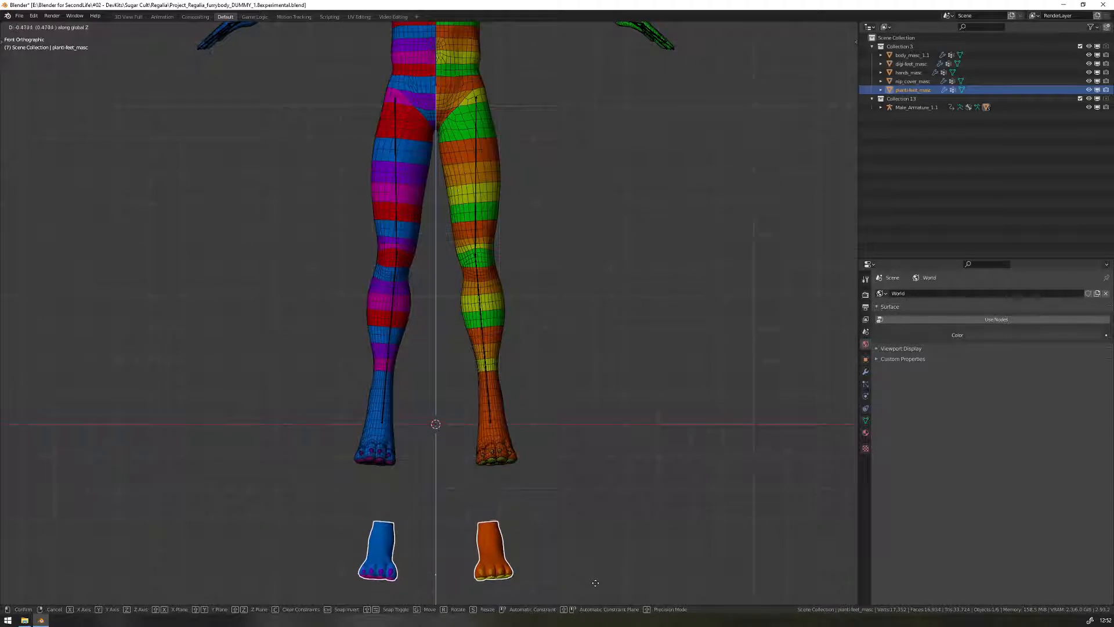
click(596, 594)
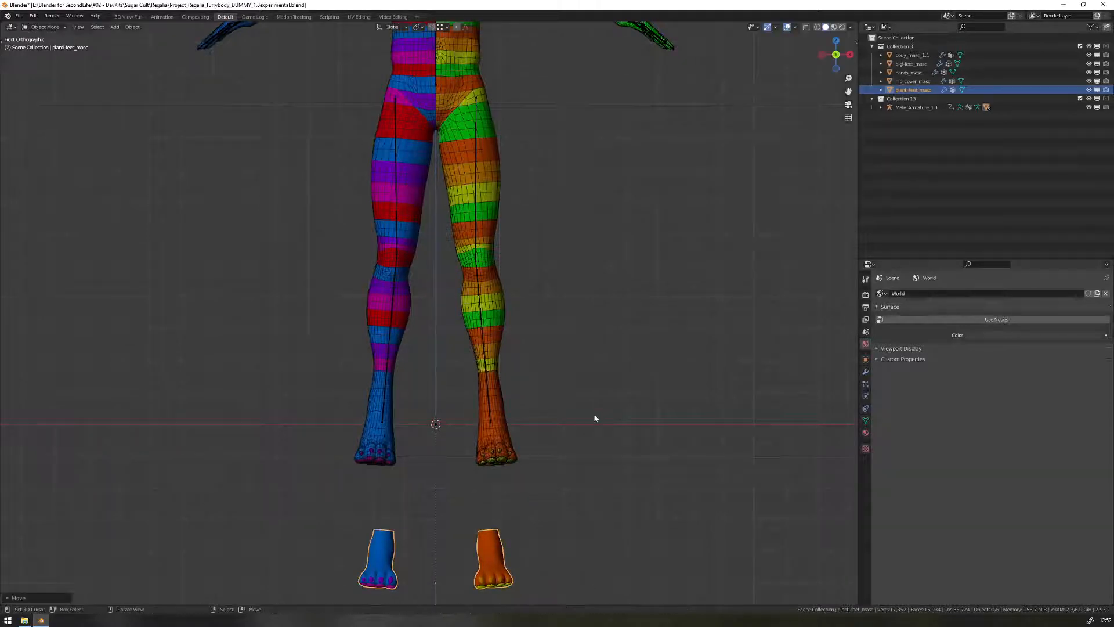
scroll(587, 349, down, 3)
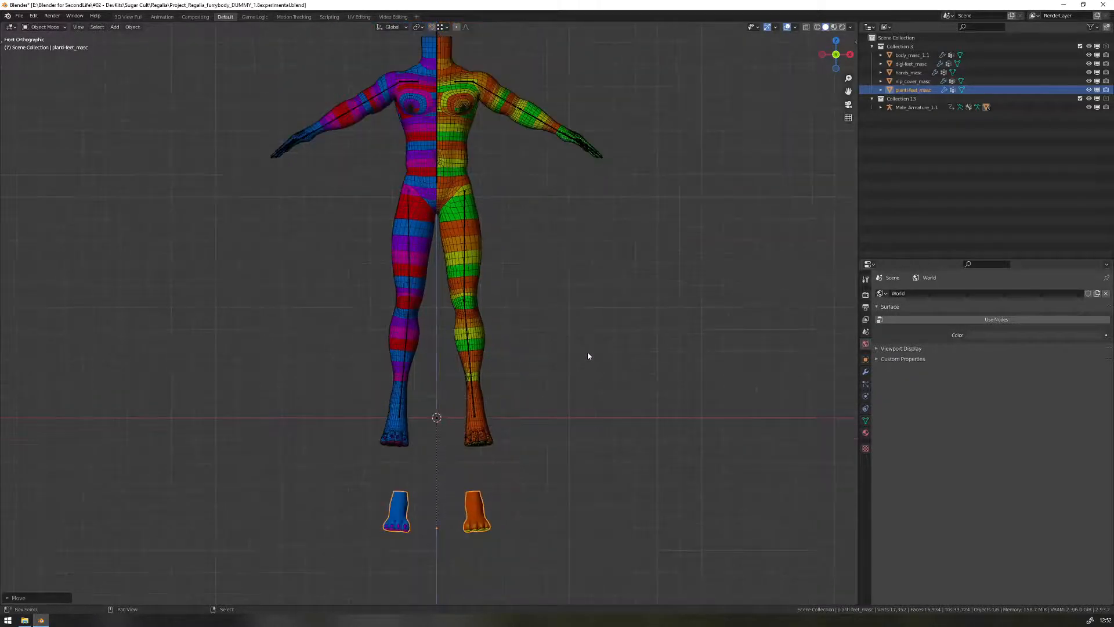
shift+scroll(587, 351, up, 1)
scroll(535, 356, down, 1)
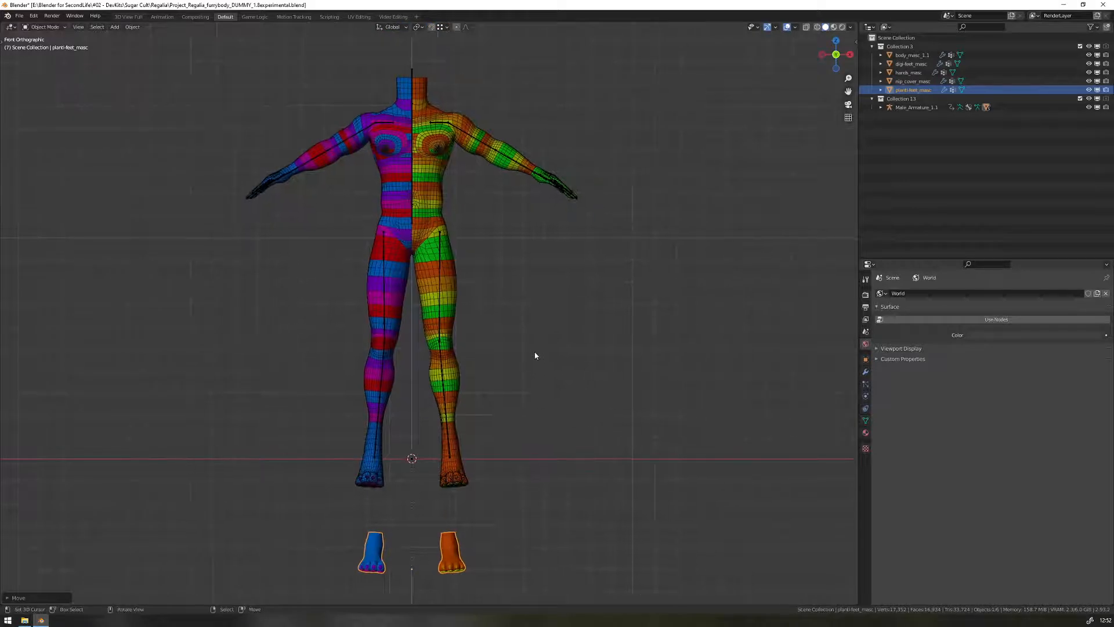
- Exclude Collection 13, which holds the male armature, from the view layer
click(412, 68)
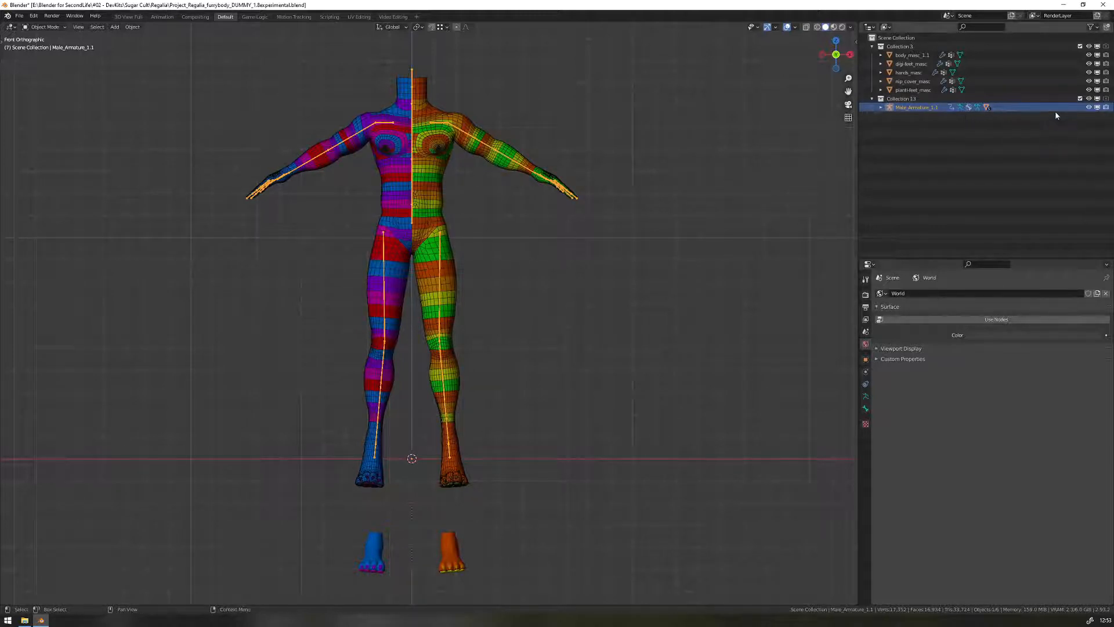
click(1079, 99)
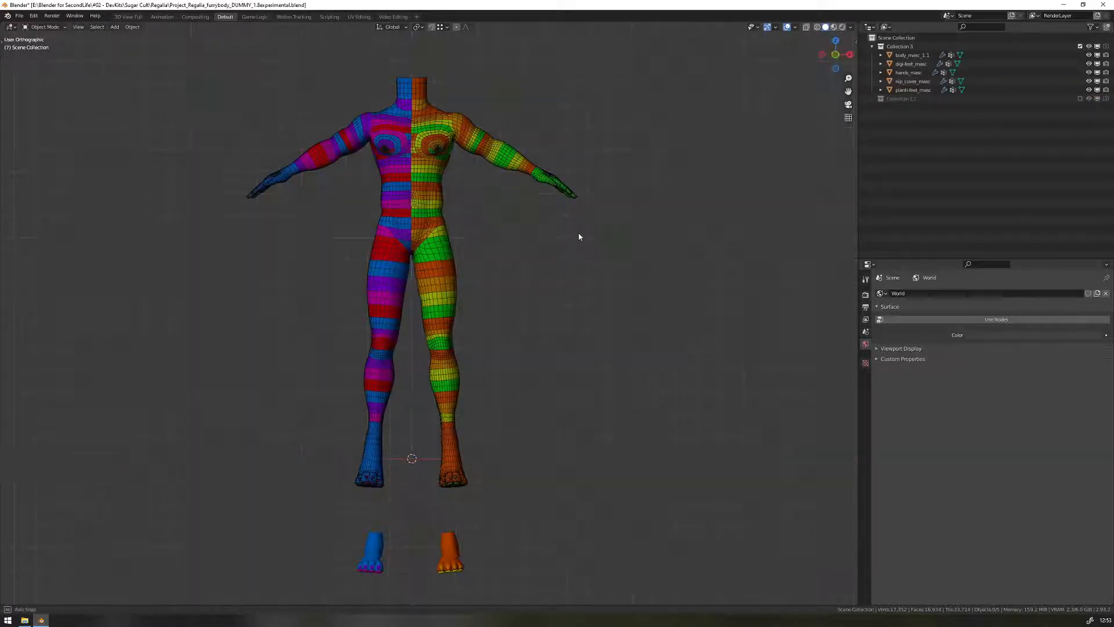
shift+middle_drag(580, 234, 601, 276)
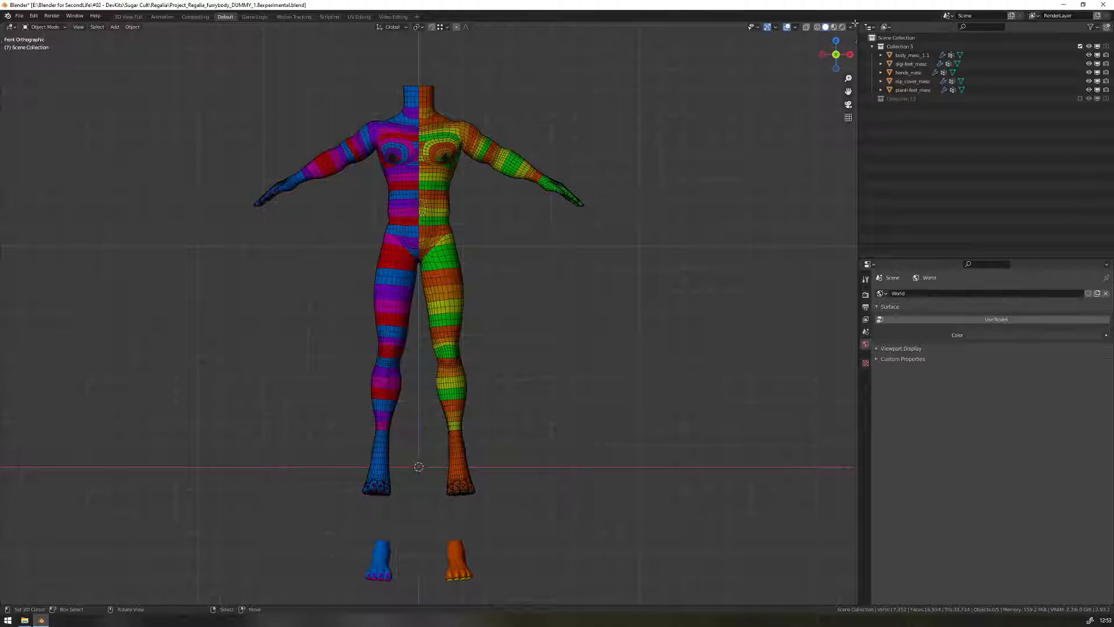
- Split the 3D viewport vertically into two areas and turn the new area into a UV Editor
drag(855, 23, 450, 38)
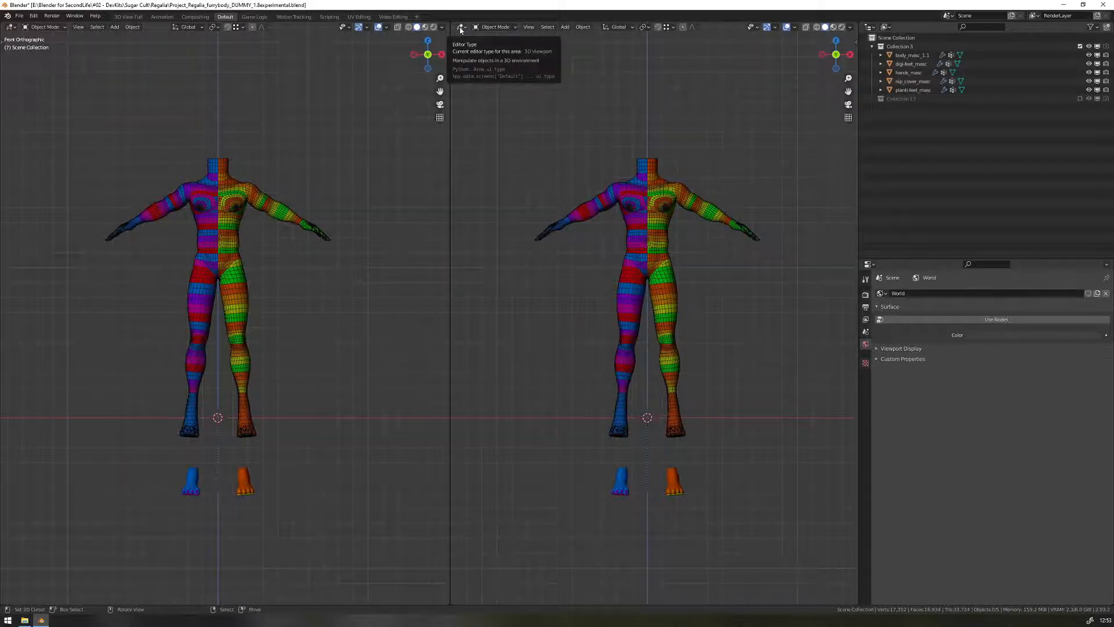
click(461, 27)
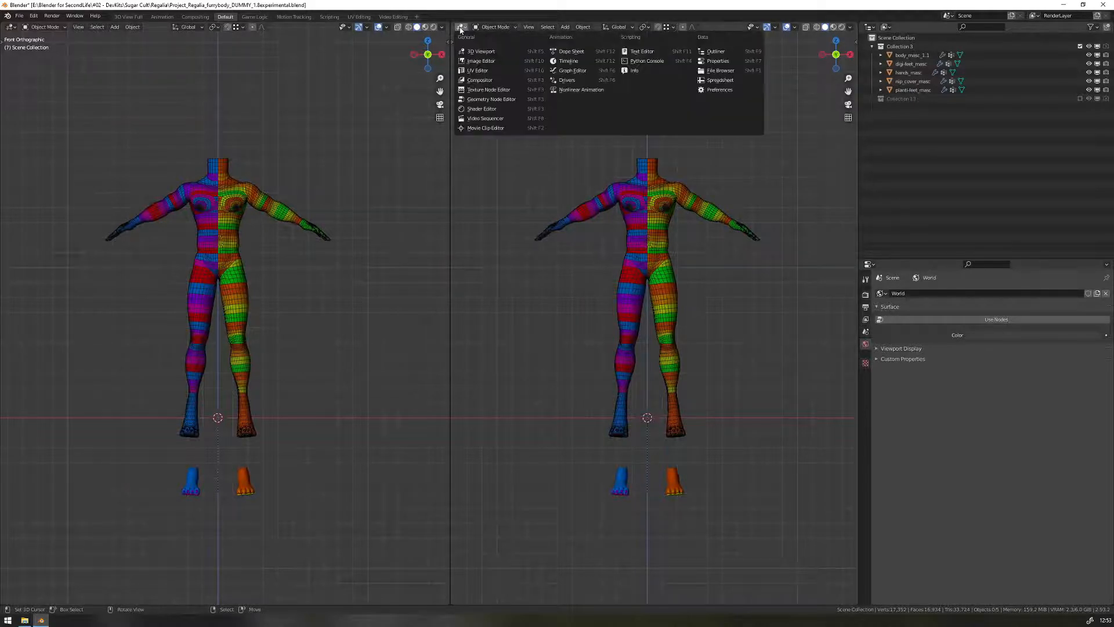
click(501, 72)
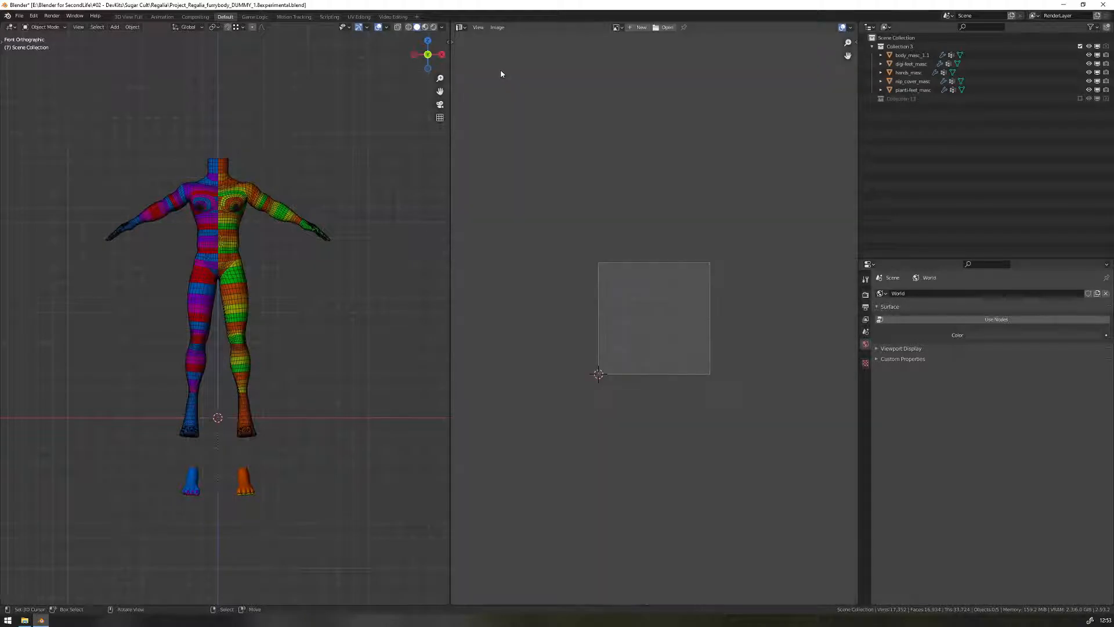
- Widen the 3D viewport and narrow the outliner and properties areas, with the torso framed in the front view
scroll(286, 294, up, 2)
shift+middle_drag(283, 289, 304, 312)
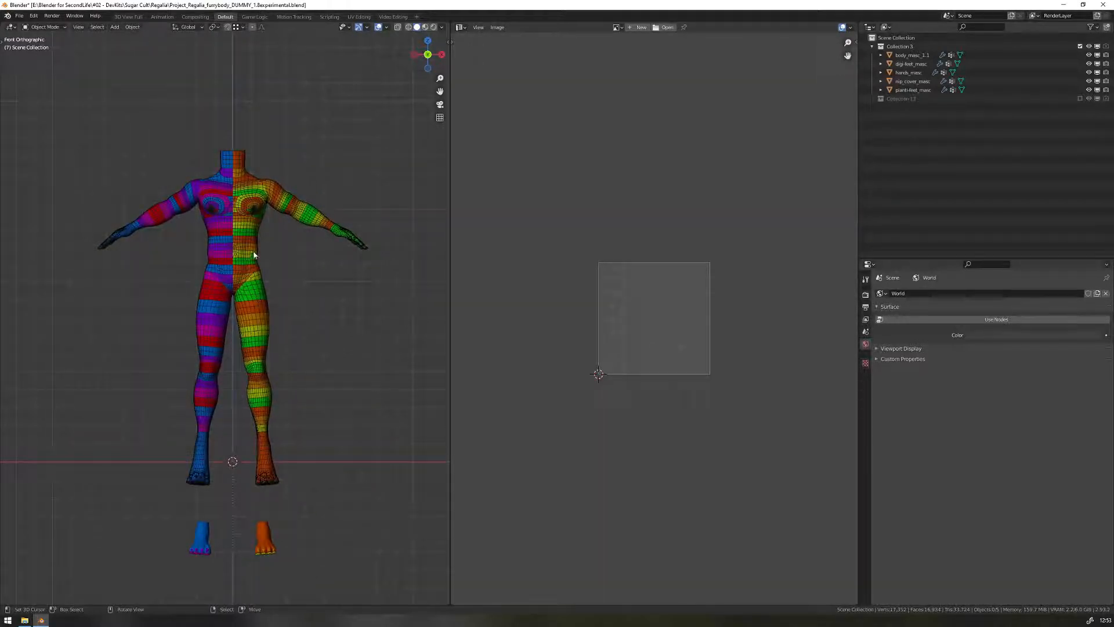
scroll(258, 232, up, 4)
scroll(268, 259, up, 2)
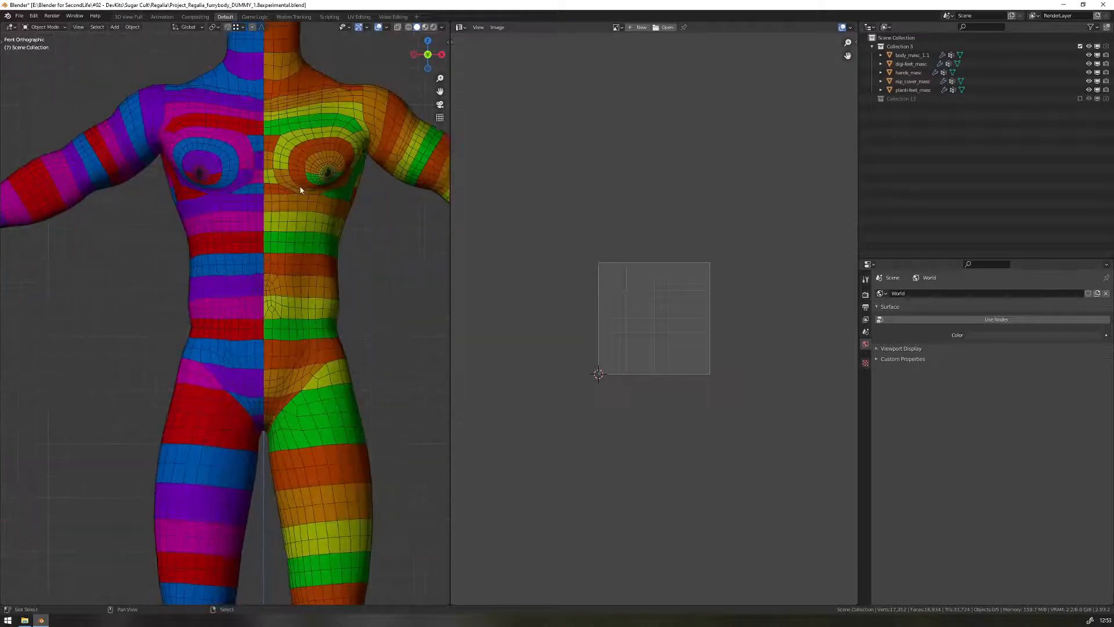
shift+middle_drag(301, 188, 249, 338)
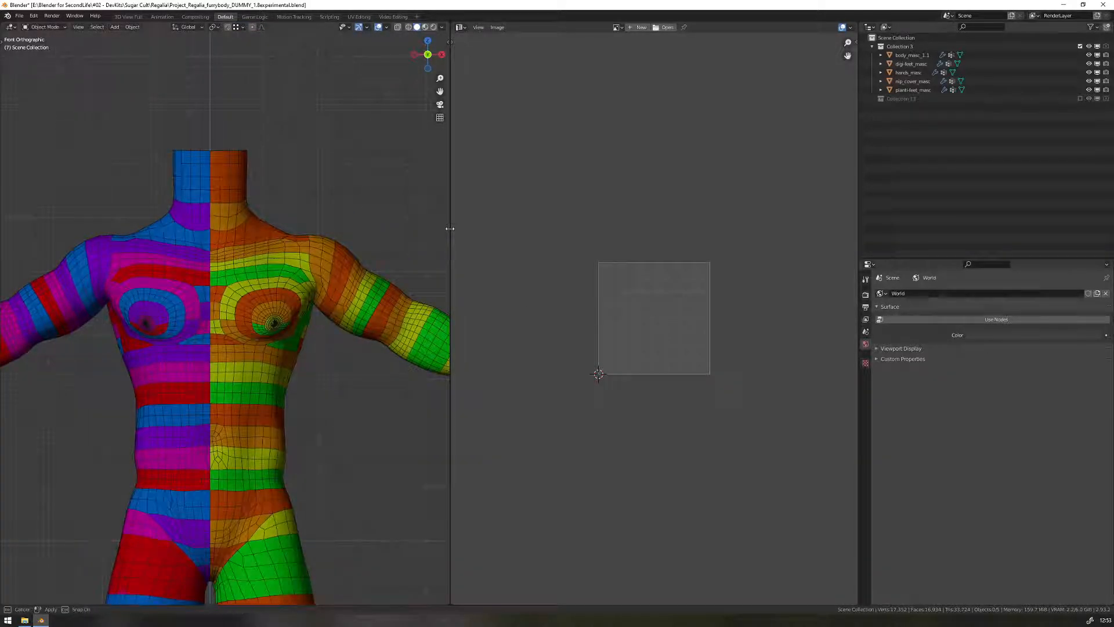
drag(447, 231, 550, 230)
drag(858, 194, 962, 194)
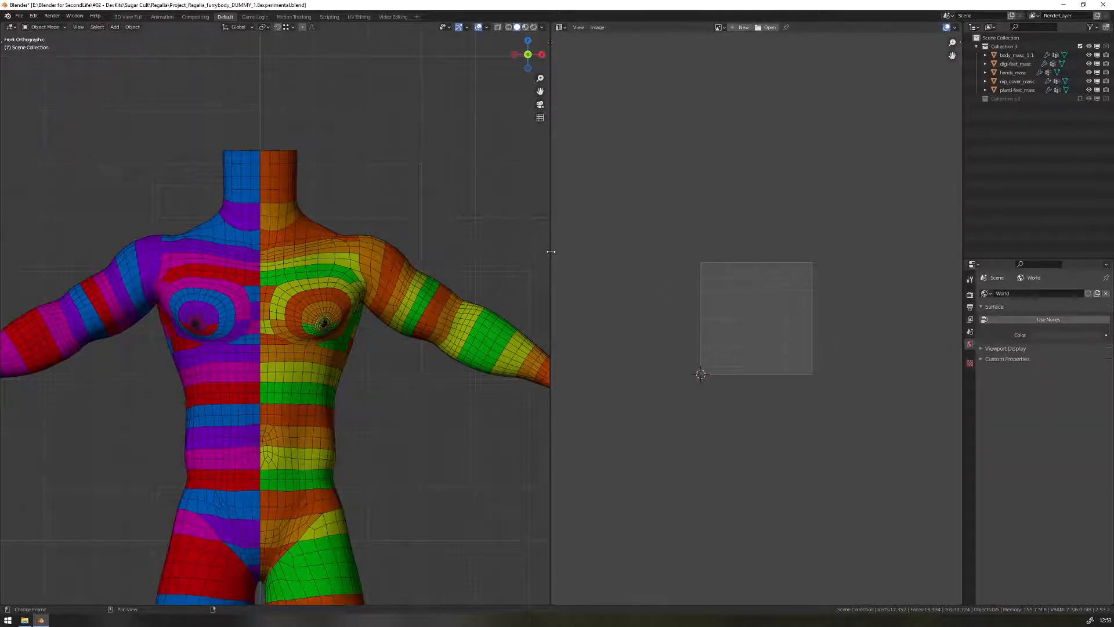
drag(551, 255, 640, 251)
shift+middle_drag(435, 391, 449, 345)
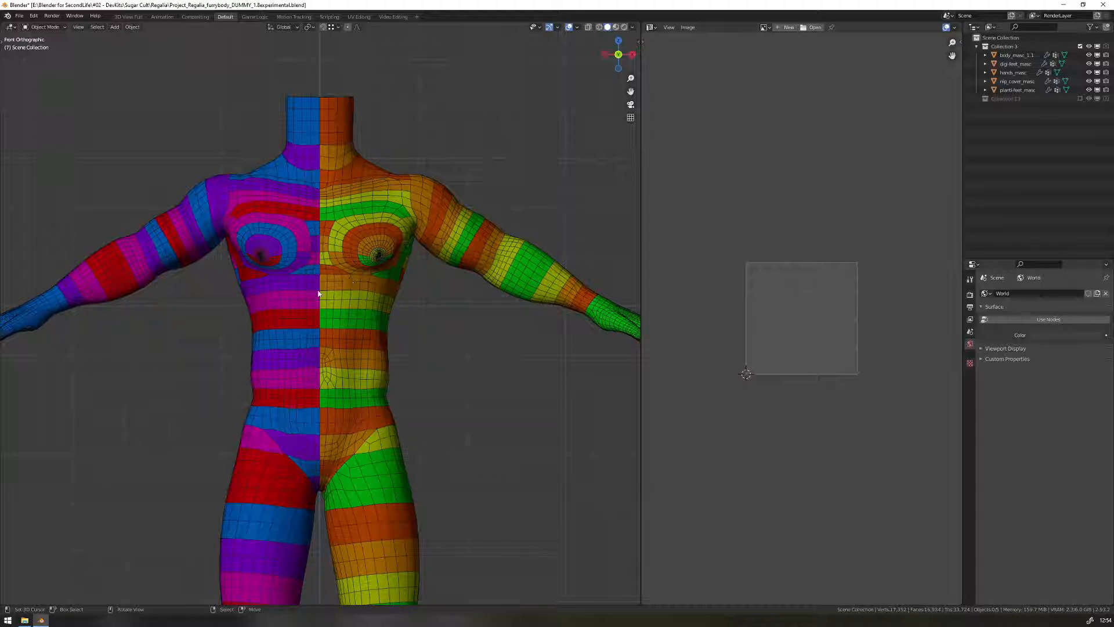
- Turn off the Wireframe and All Edges viewport display options for the body_masc_1.1 mesh
click(366, 344)
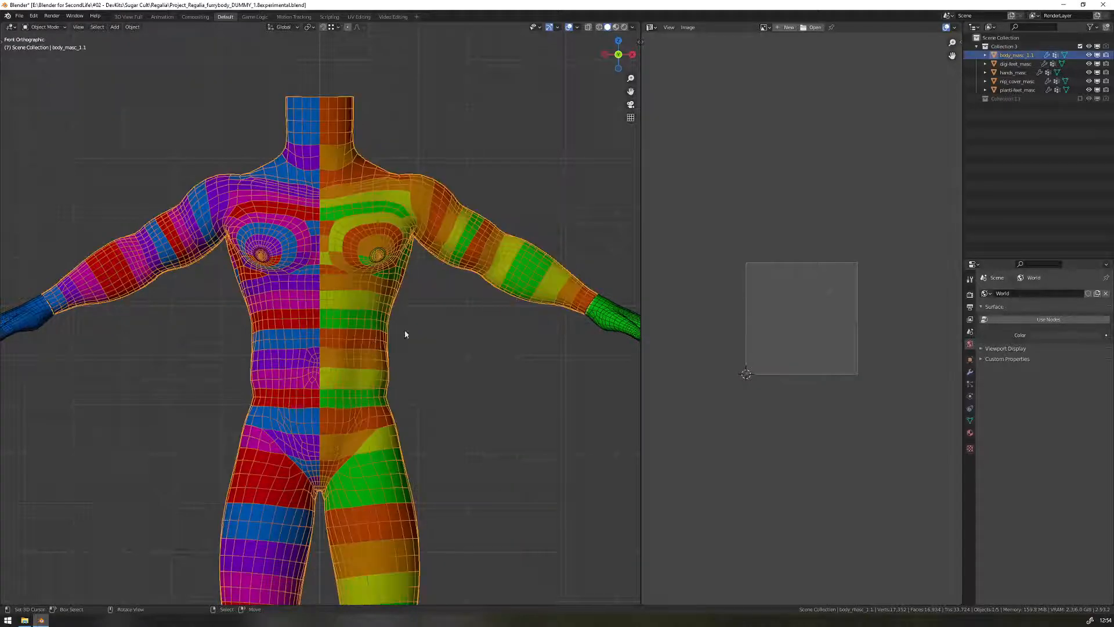
scroll(434, 398, down, 2)
scroll(459, 392, up, 1)
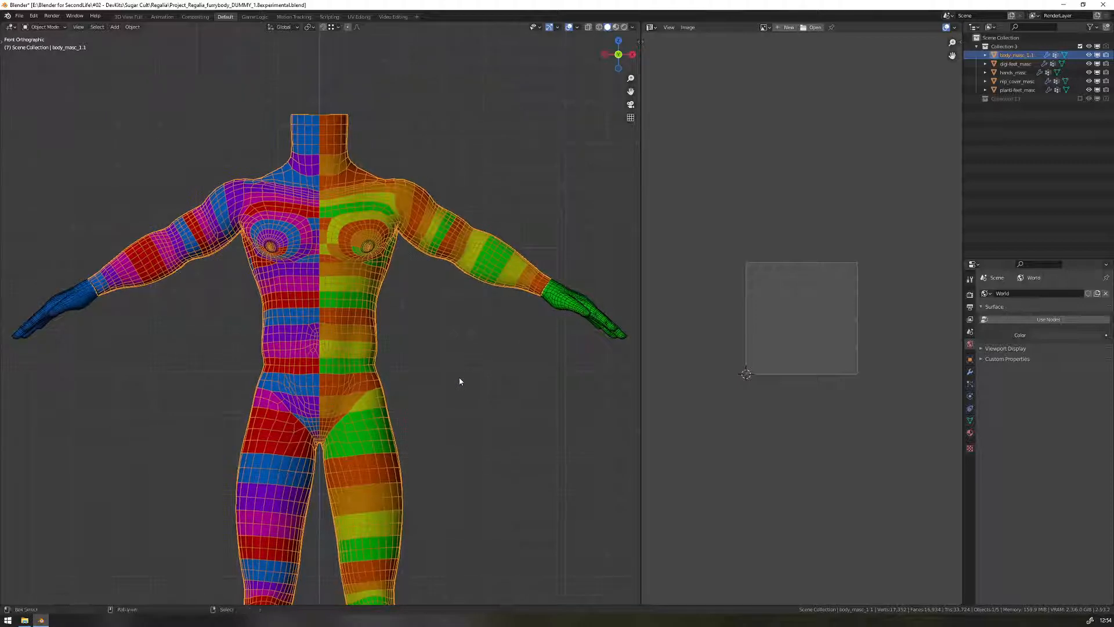
shift+middle_drag(527, 361, 449, 297)
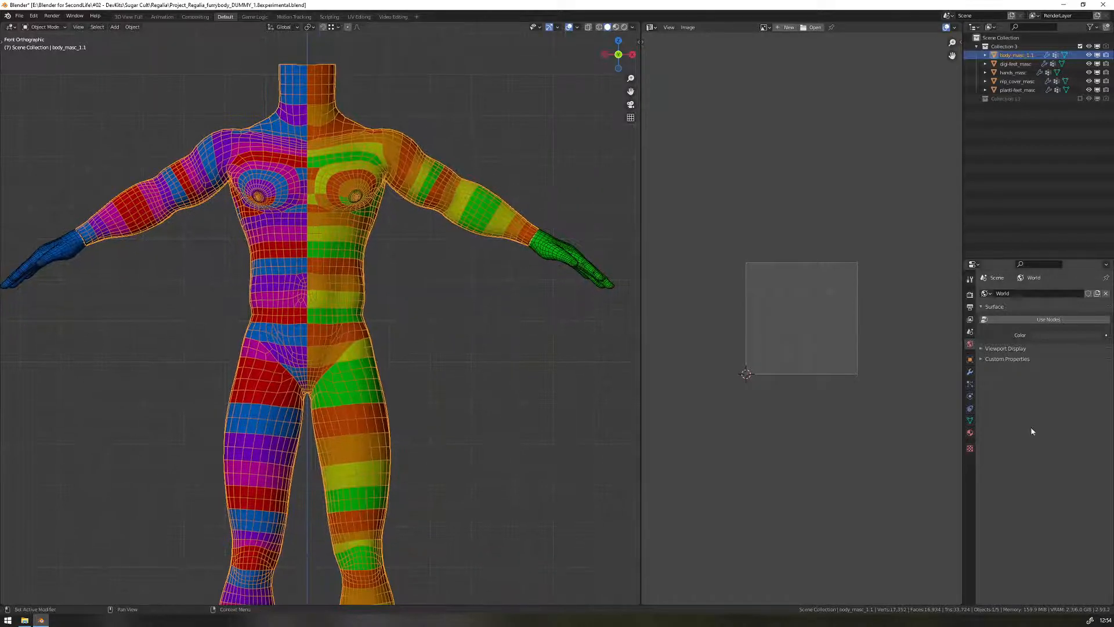
click(970, 421)
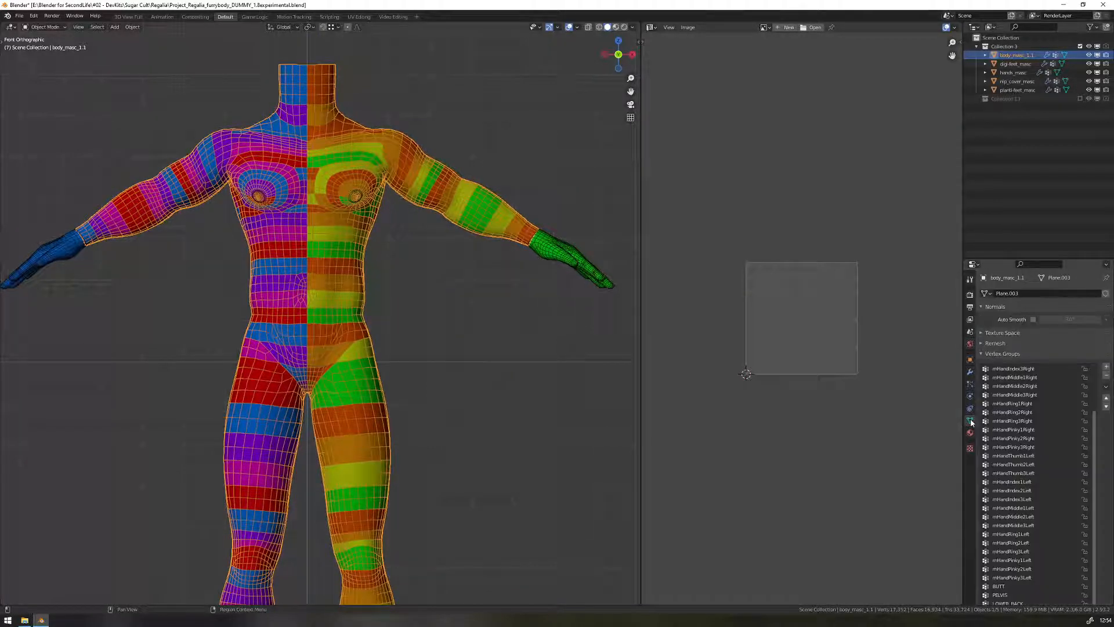
click(981, 354)
click(970, 359)
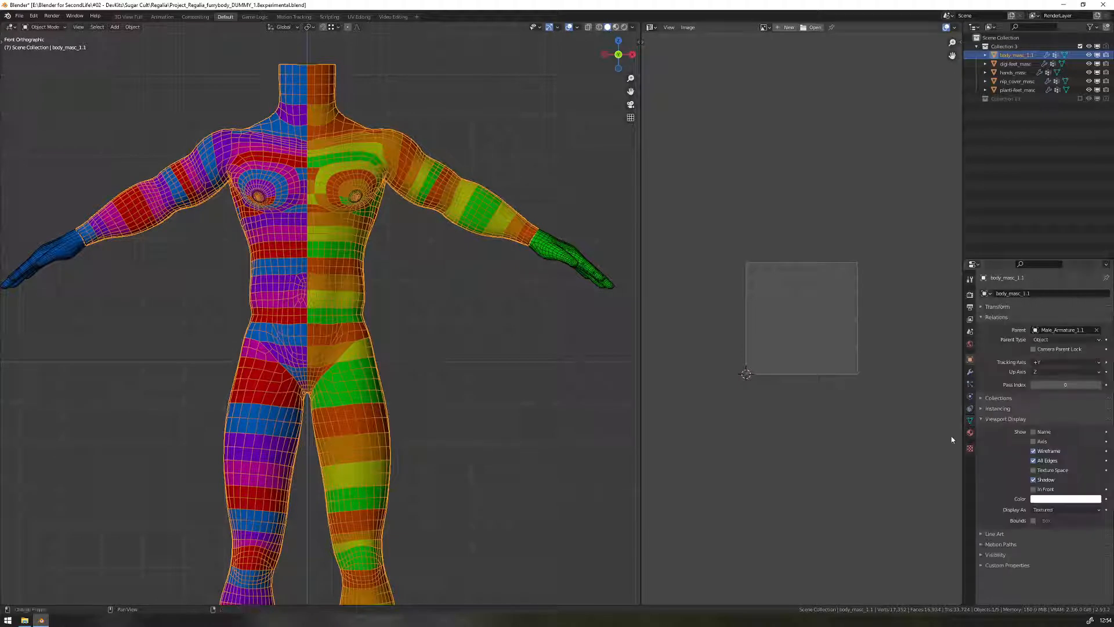
shift+middle_drag(522, 325, 527, 341)
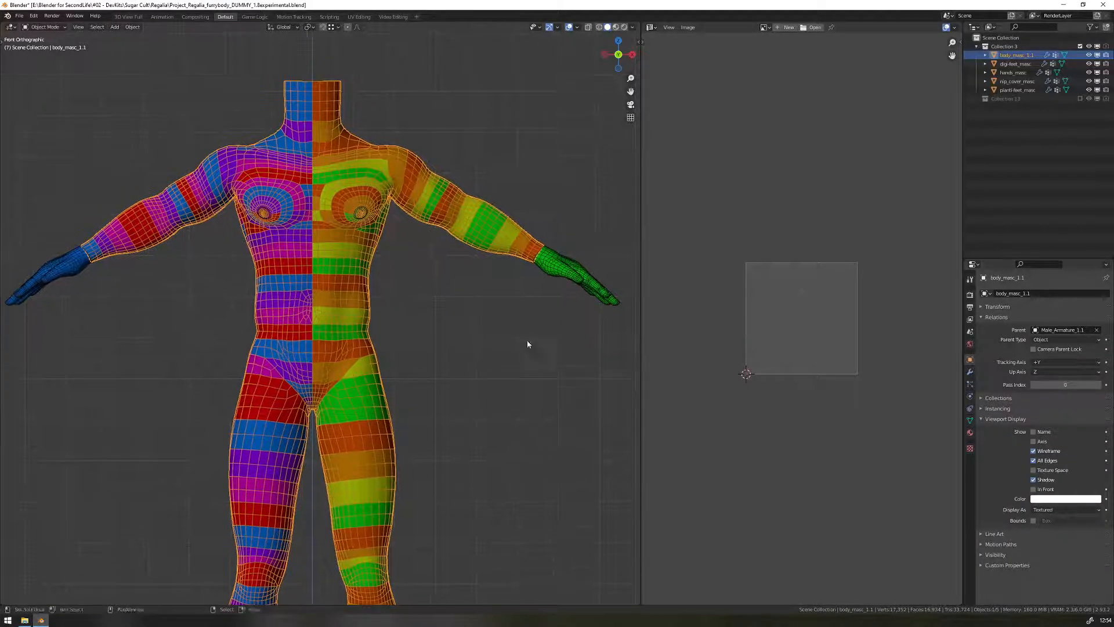
click(1033, 460)
click(1033, 451)
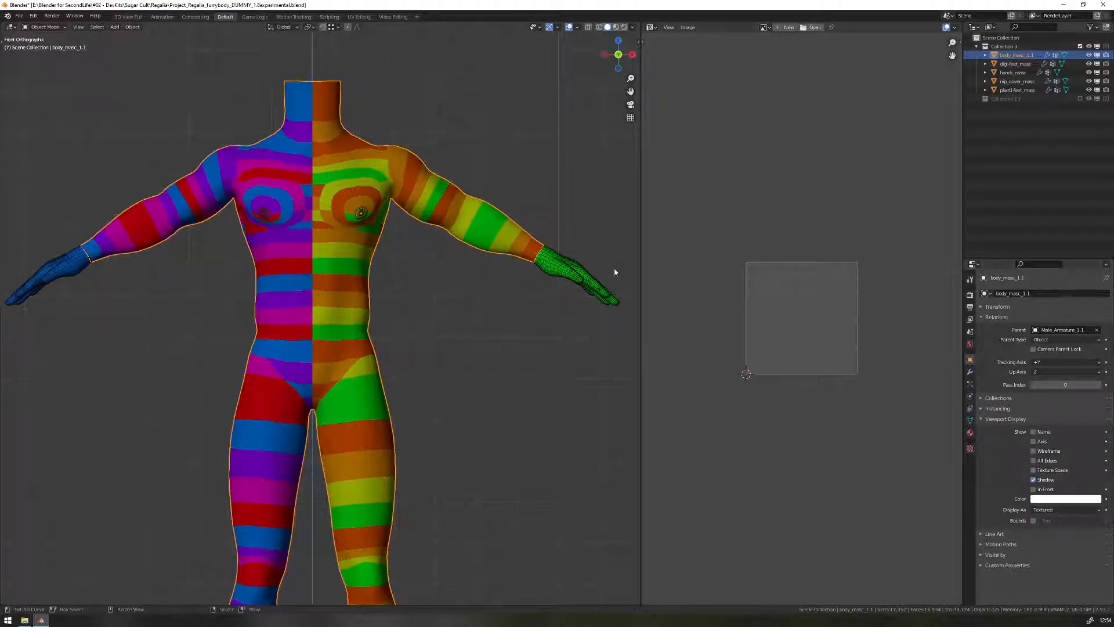
- Turn off the Wireframe and All Edges viewport display for the hands_masc and digitigrade feet meshes
click(554, 267)
click(1032, 451)
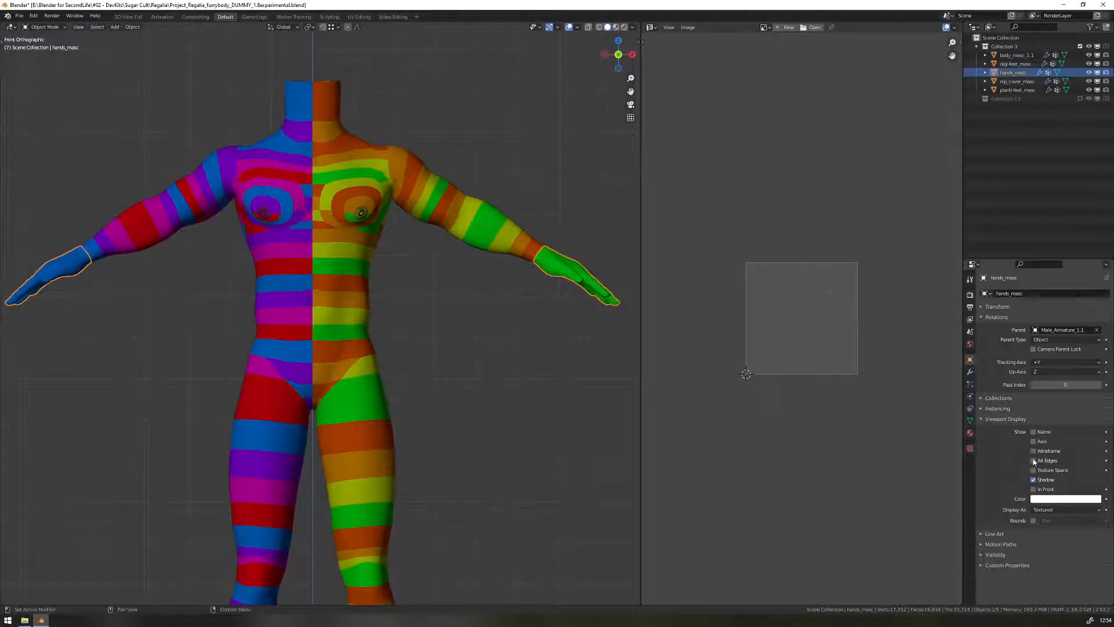
shift+scroll(510, 423, down, 8)
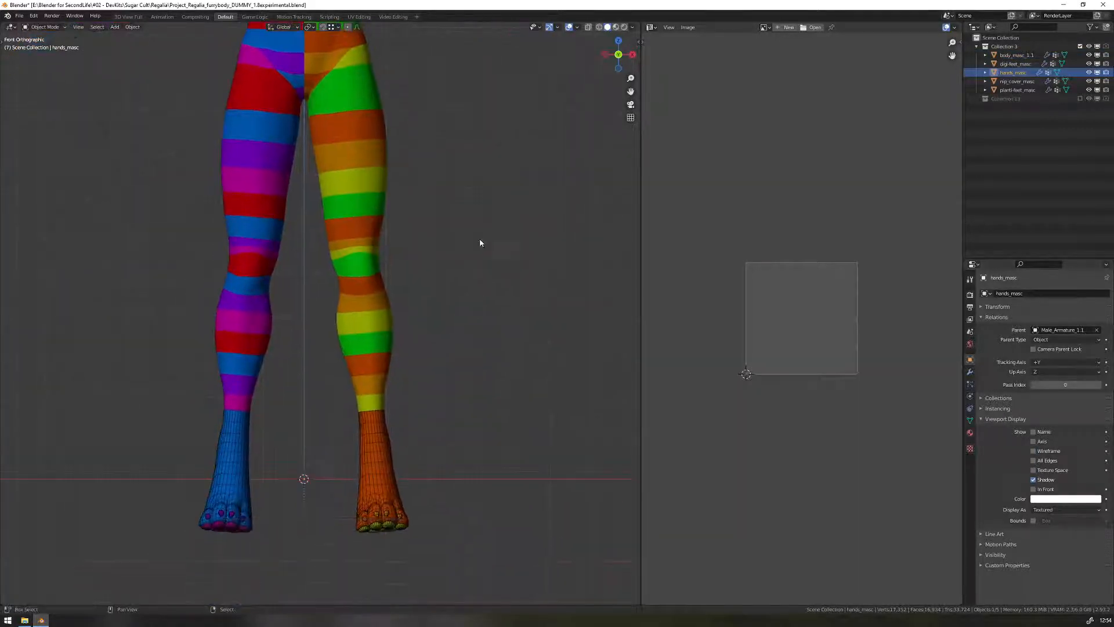
click(374, 453)
click(1033, 450)
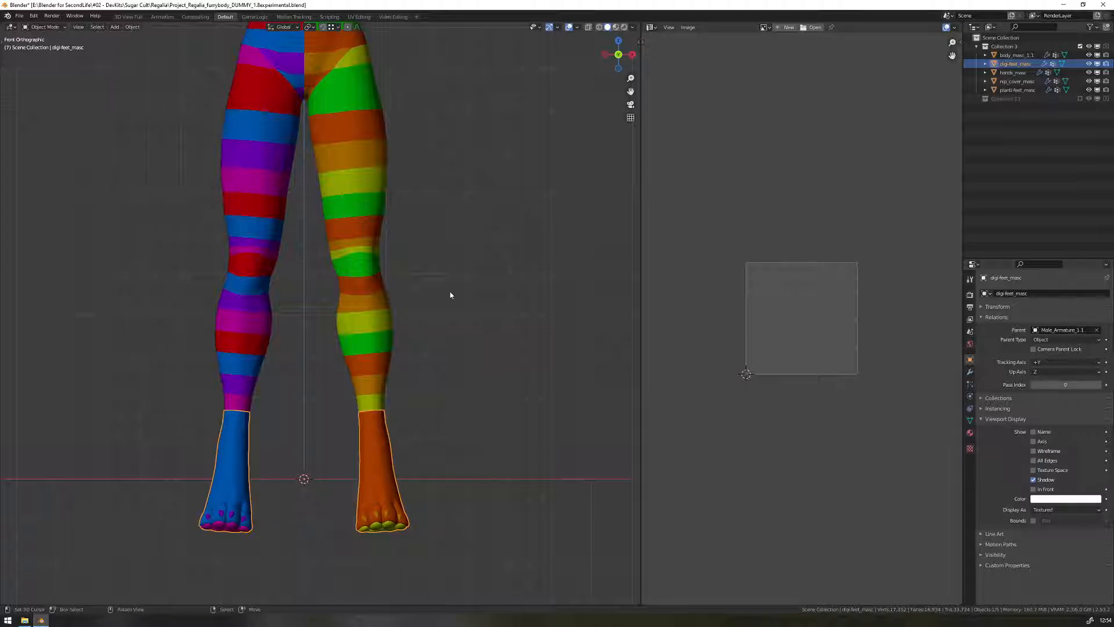
- Select the nipple cover mesh together with the body mesh and enter Edit Mode on both
shift+scroll(455, 385, up, 8)
shift+scroll(490, 255, up, 3)
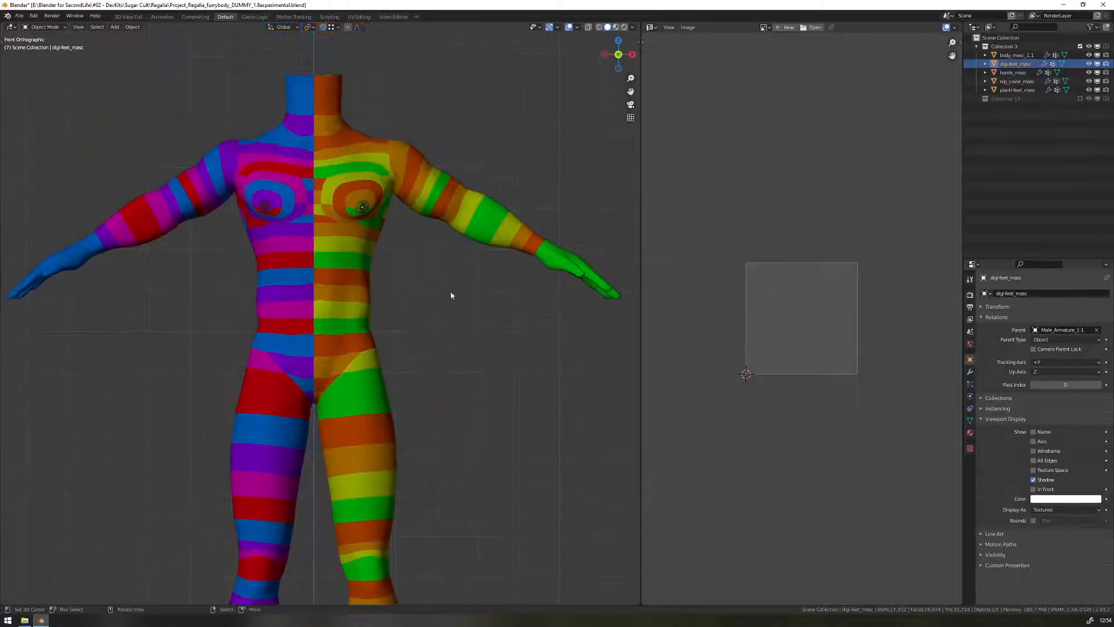
click(361, 209)
shift+middle_drag(419, 286, 393, 365)
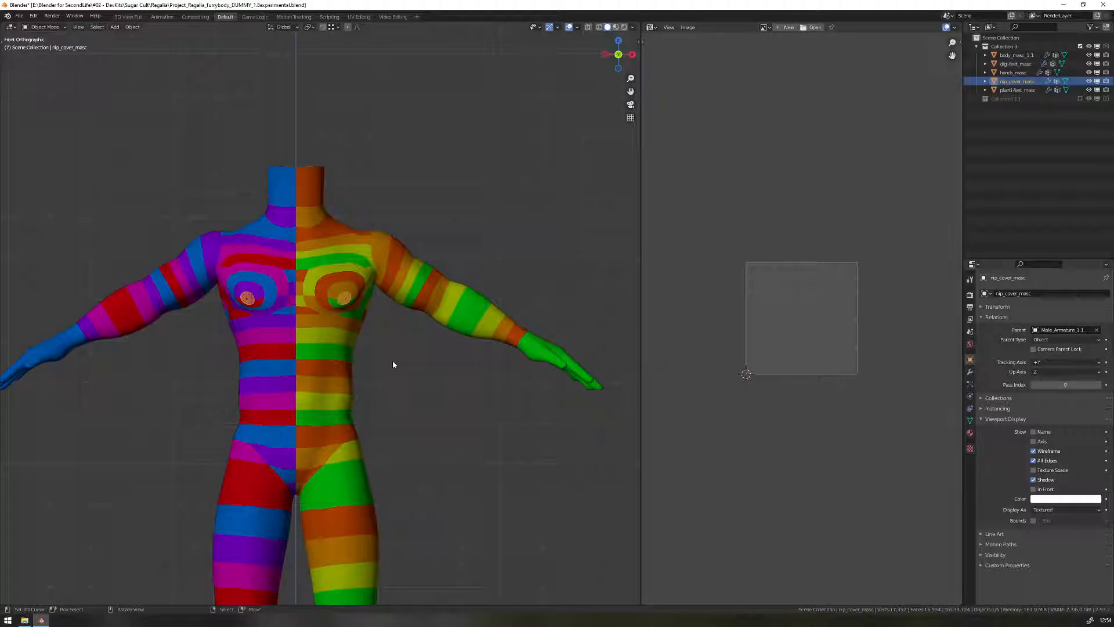
shift+click(349, 354)
key(Tab)
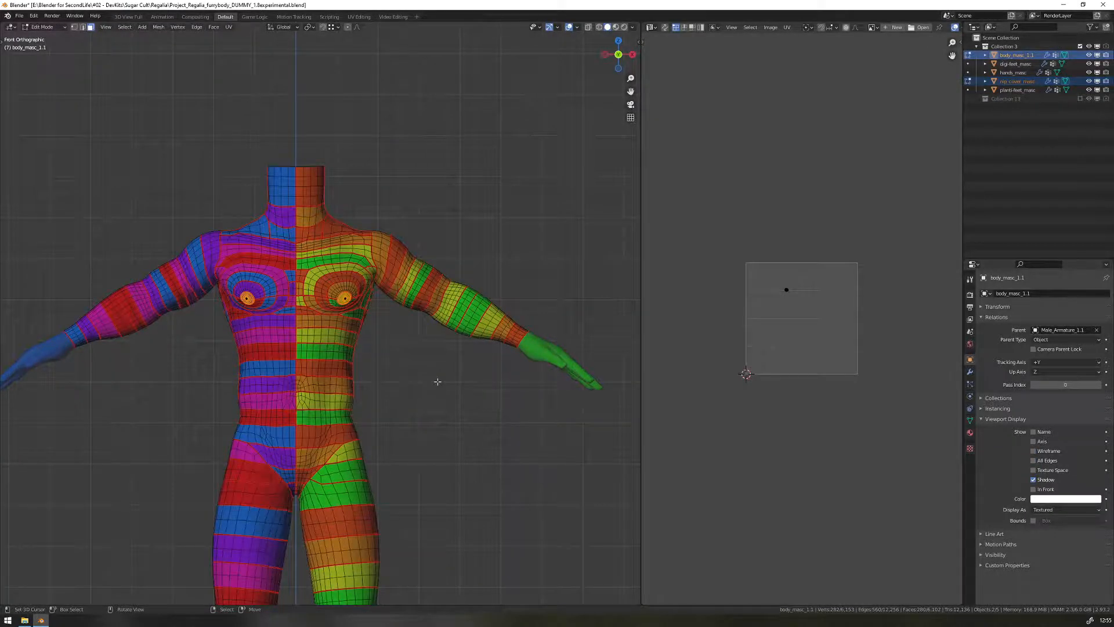
- Examine the nipple cover geometry up close against the chest and its UVs, and return to Object Mode in the front view
scroll(437, 382, up, 10)
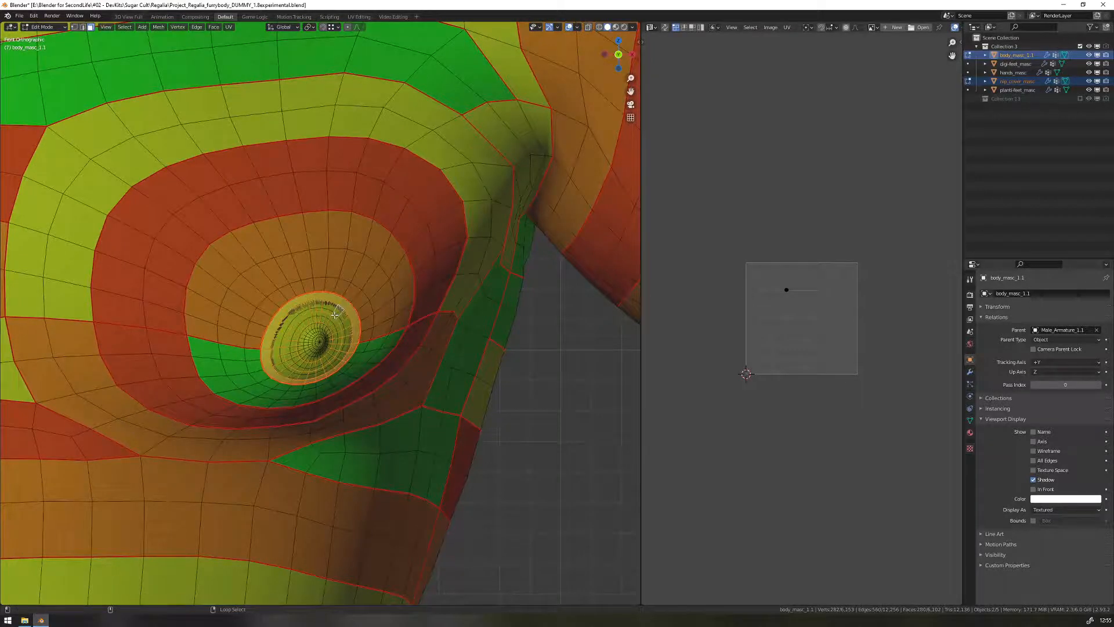
scroll(335, 314, up, 5)
middle_drag(319, 379, 312, 326)
alt+shift+click(311, 327)
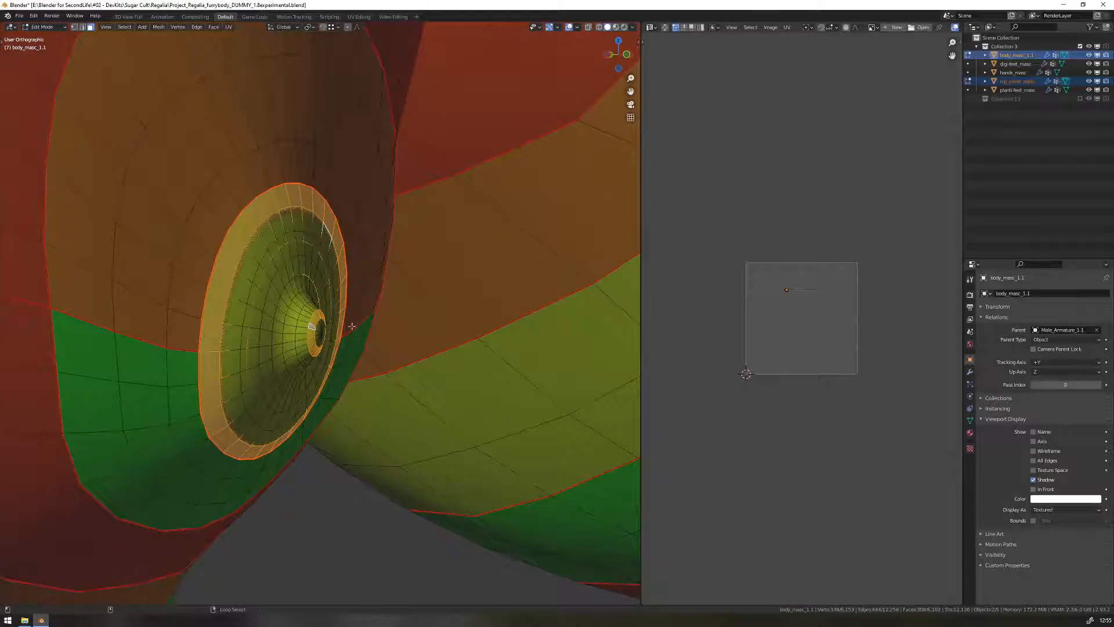
scroll(771, 316, up, 9)
scroll(758, 279, down, 4)
scroll(416, 344, down, 5)
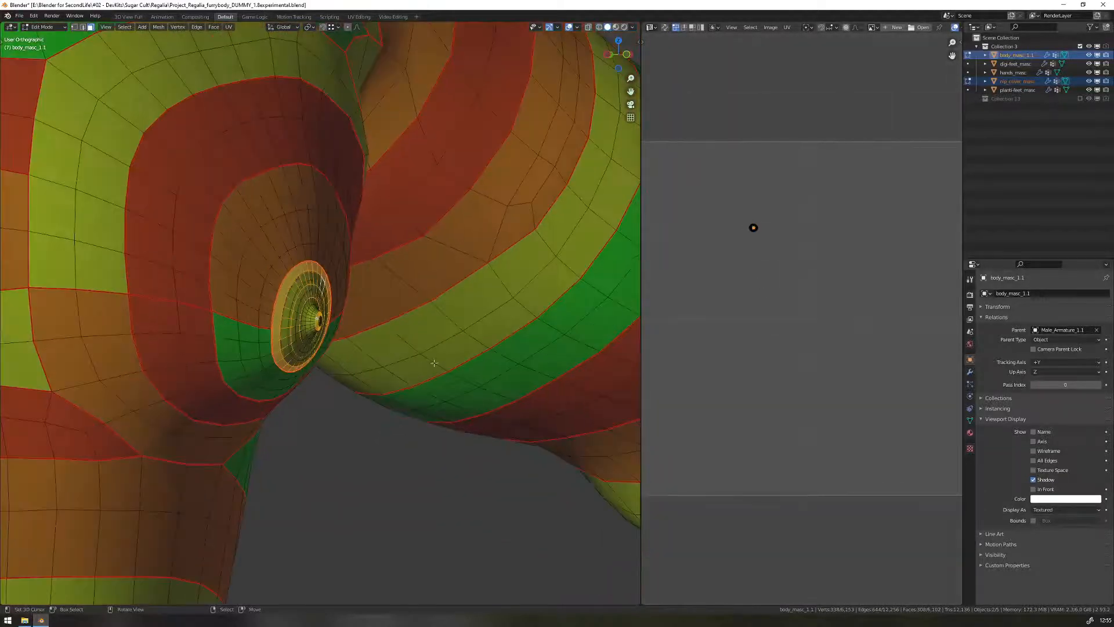
middle_drag(416, 345, 377, 358)
key(Tab)
key(KP_1)
scroll(408, 370, down, 4)
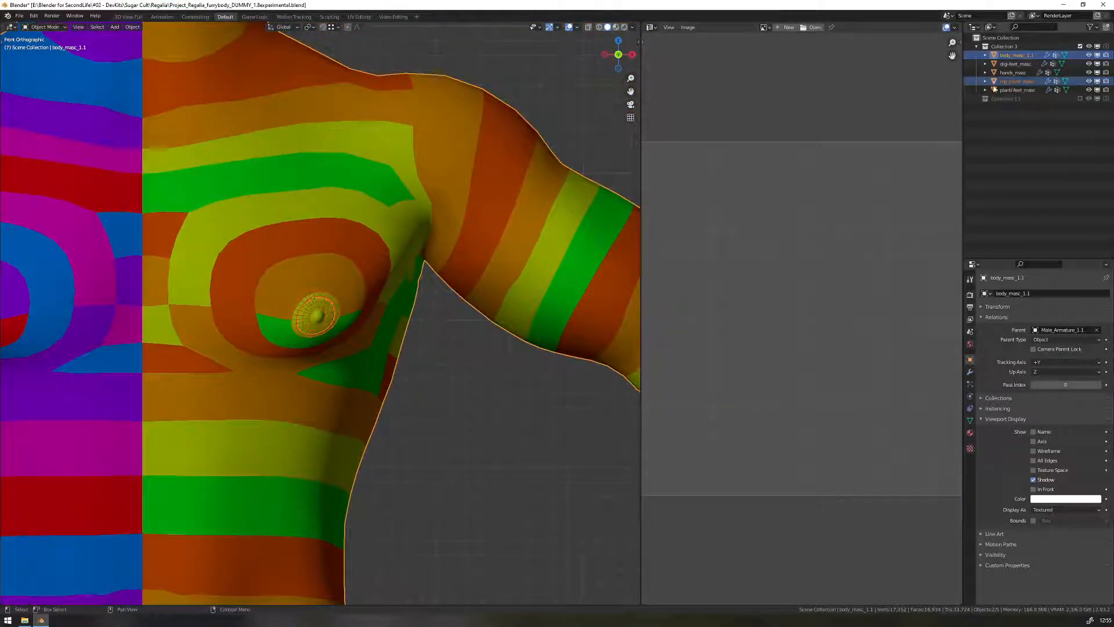
- Delete the nipple cover mesh from Collection 3
click(1027, 86)
scroll(388, 370, down, 1)
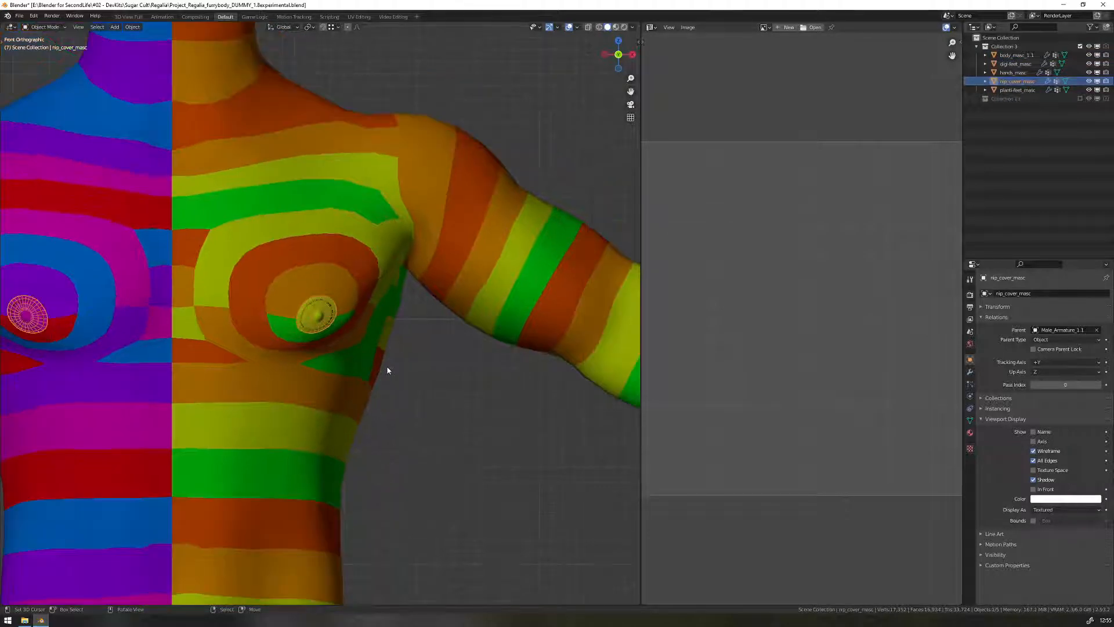
key(x)
click(387, 370)
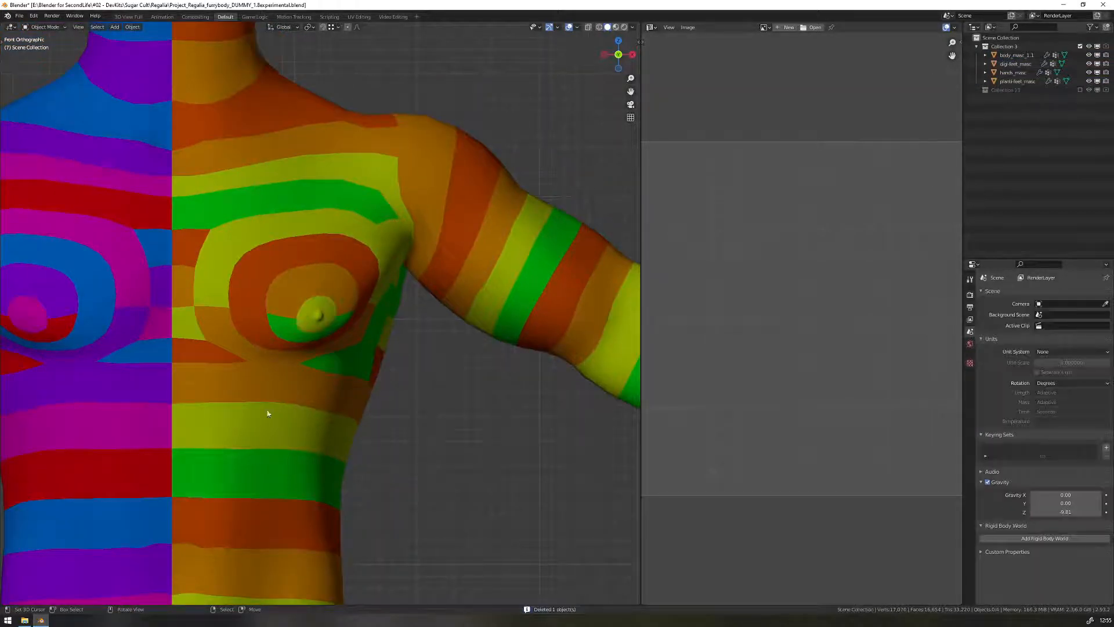
- Examine the remaining masculine meshes from neck to feet, selecting the body, digitigrade feet and hands in turn
shift+middle_drag(267, 413, 359, 391)
scroll(375, 371, down, 5)
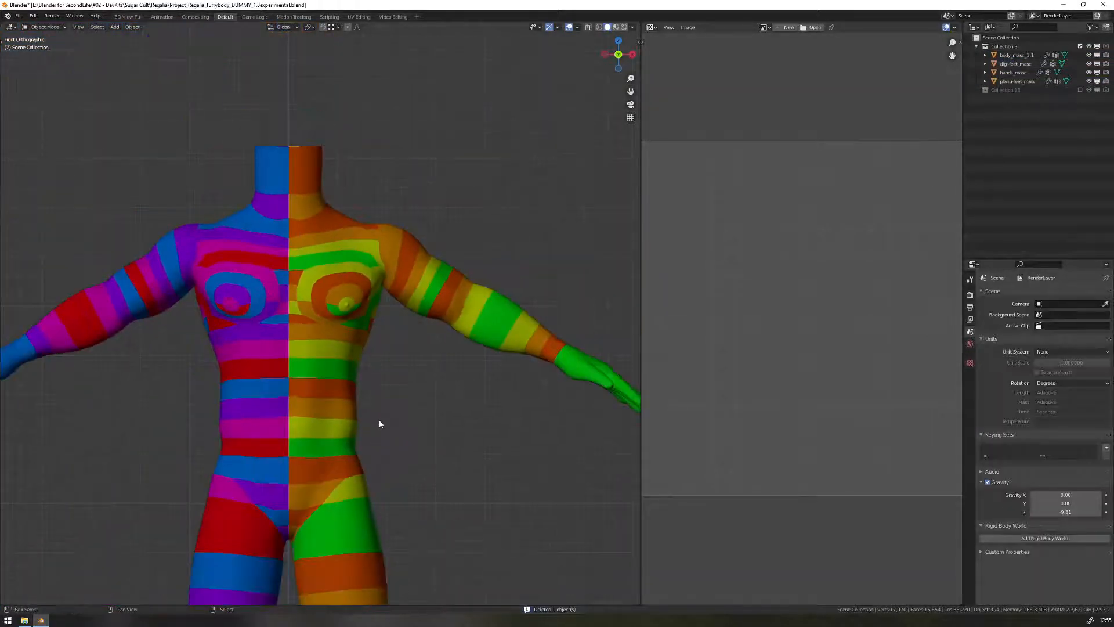
shift+middle_drag(405, 373, 393, 246)
shift+middle_drag(389, 448, 393, 485)
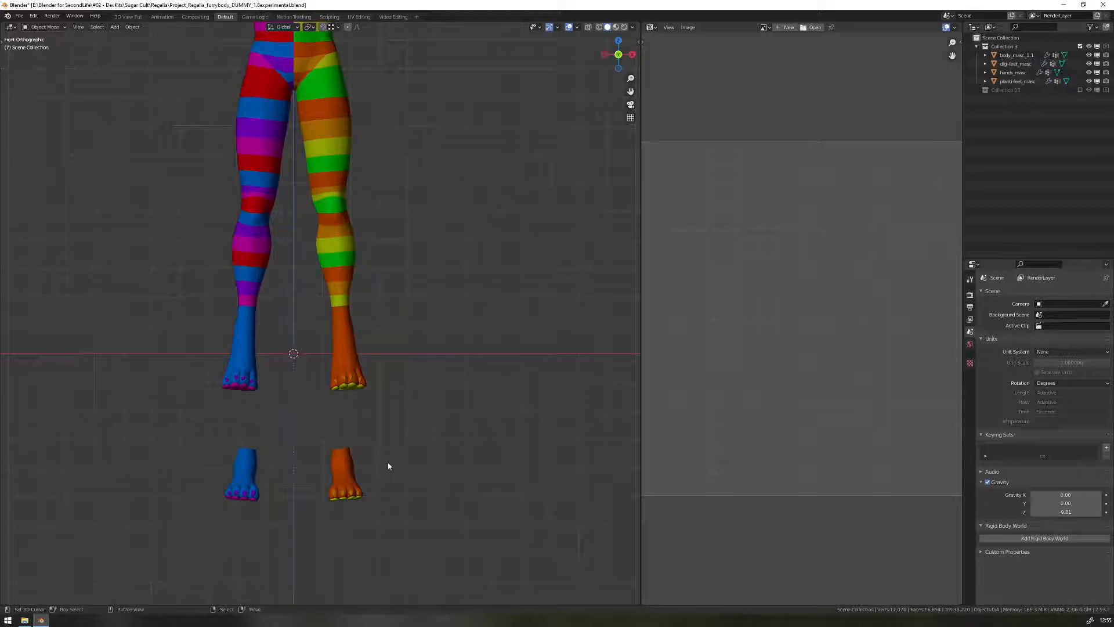
shift+middle_drag(392, 342, 388, 457)
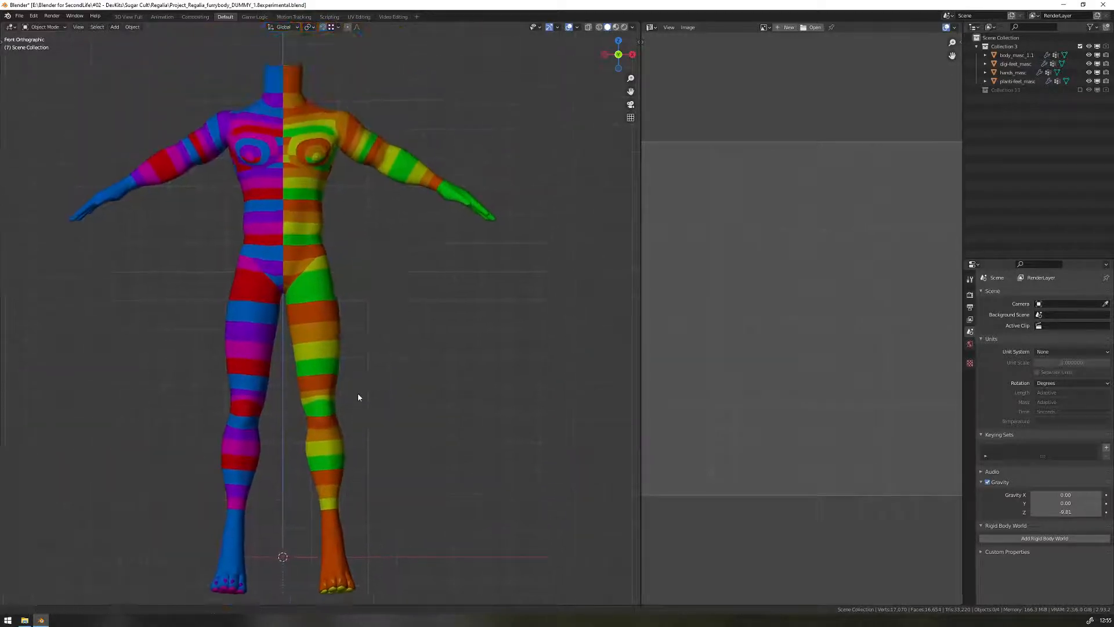
click(318, 320)
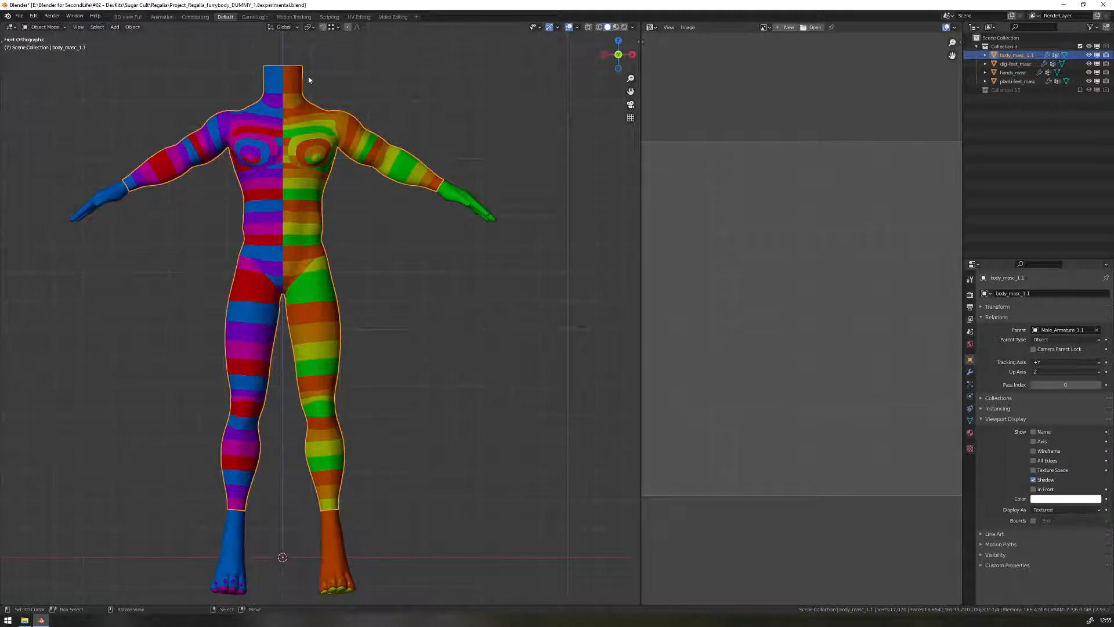
click(333, 558)
right_click(332, 542)
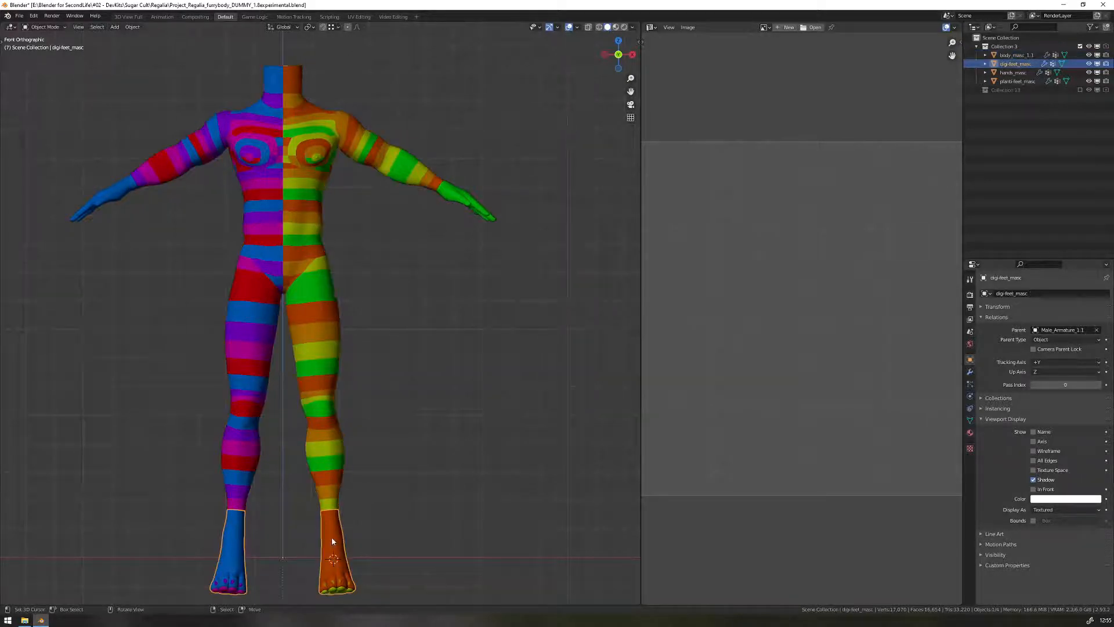
right_click(325, 325)
right_click(454, 195)
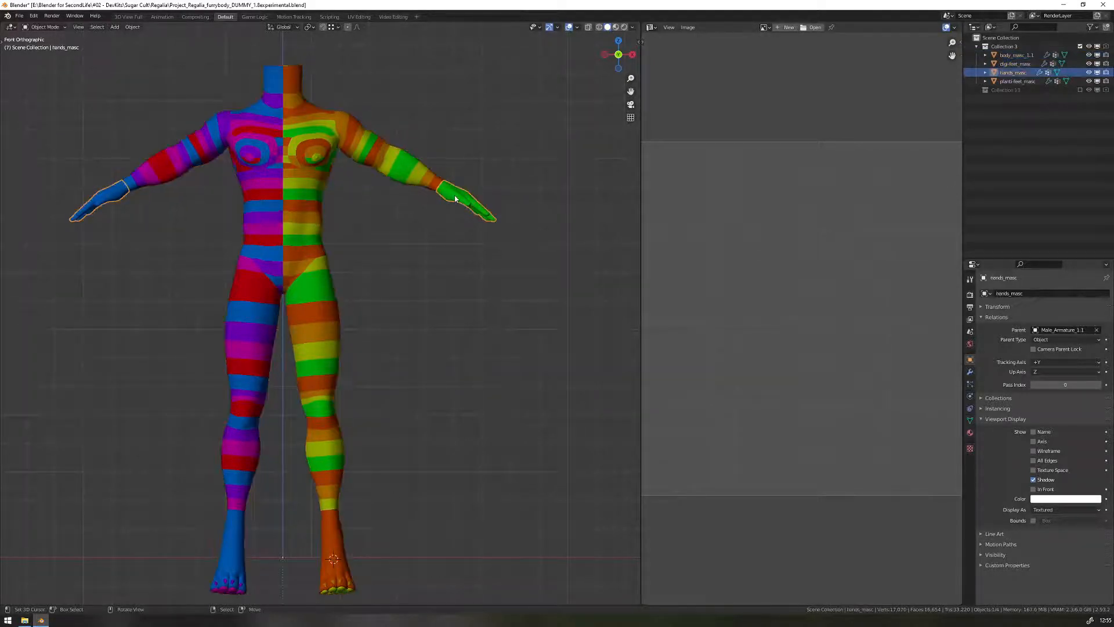
shift+middle_drag(418, 373, 412, 348)
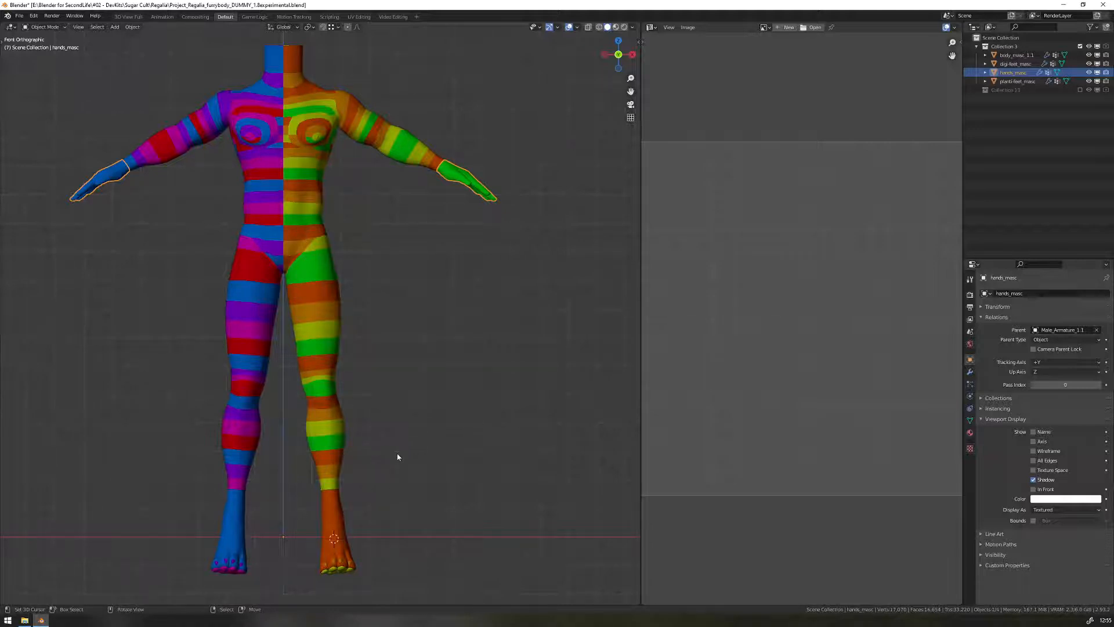
shift+middle_drag(389, 462, 363, 536)
shift+middle_drag(398, 326, 401, 412)
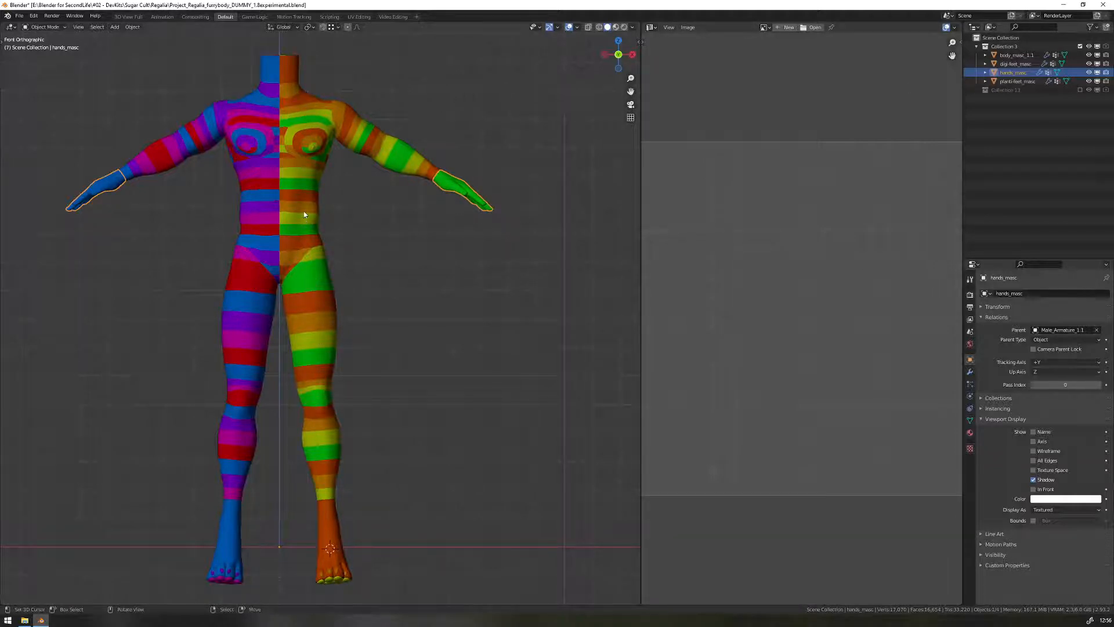
- Select the plantigrade feet, digitigrade feet, body and hands meshes together
scroll(360, 383, down, 1)
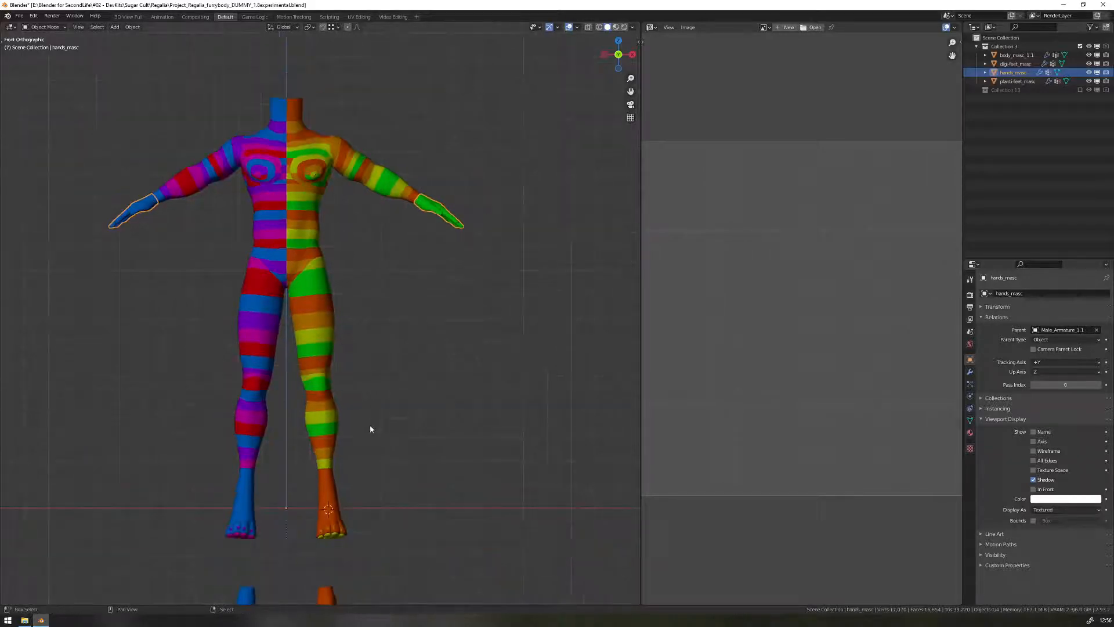
shift+middle_drag(370, 428, 368, 331)
shift+scroll(368, 316, up, 1)
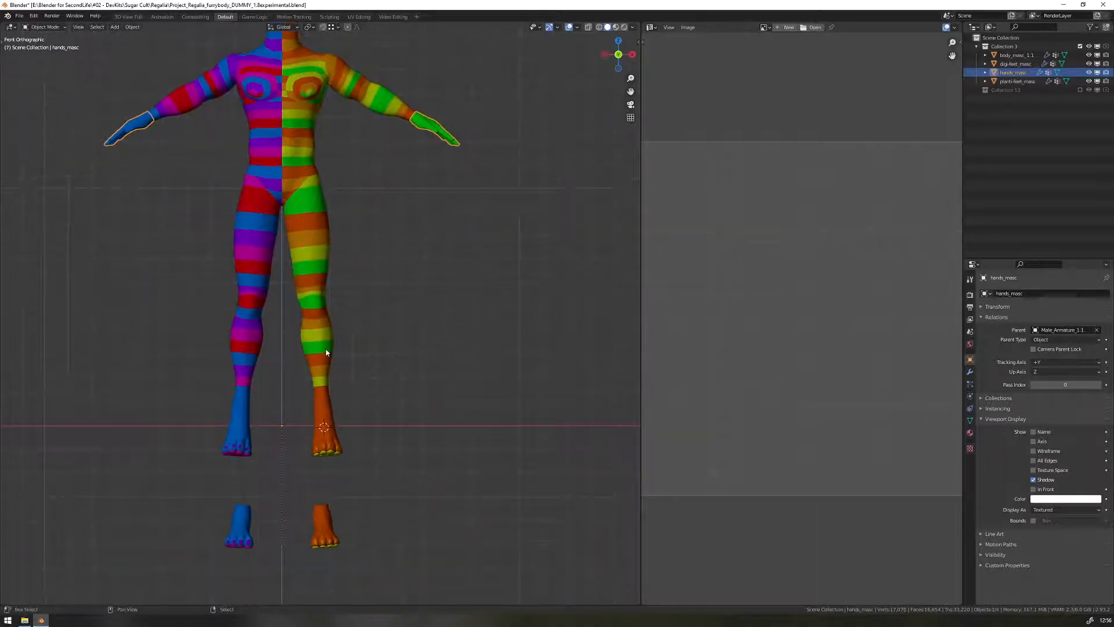
click(325, 522)
shift+middle_drag(391, 482, 327, 378)
shift+click(329, 381)
shift+click(337, 329)
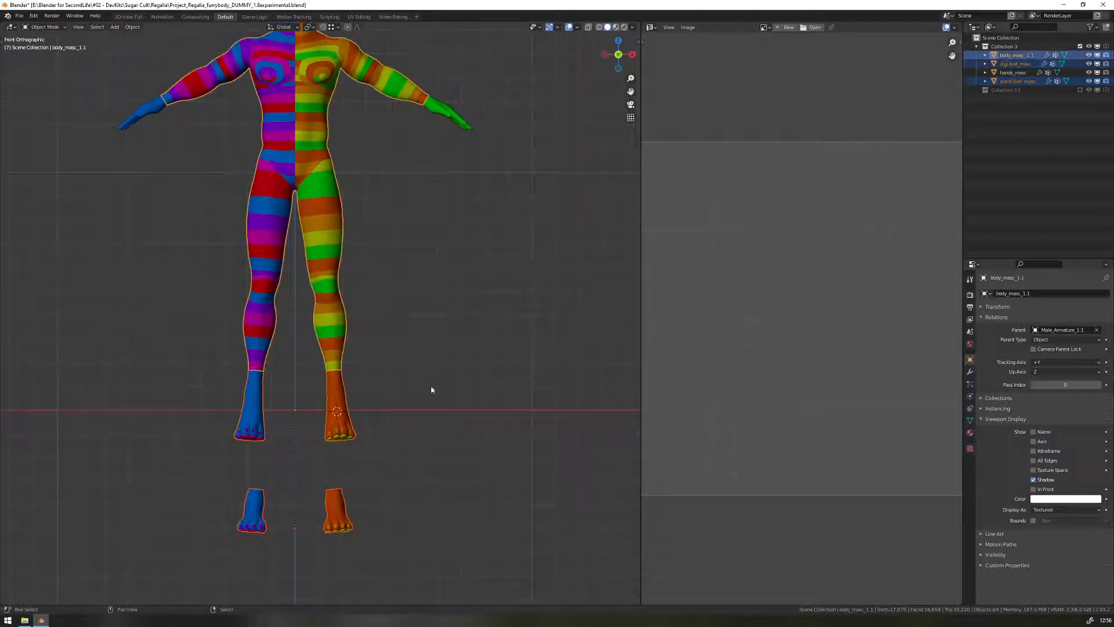
shift+scroll(417, 337, up, 4)
shift+click(438, 201)
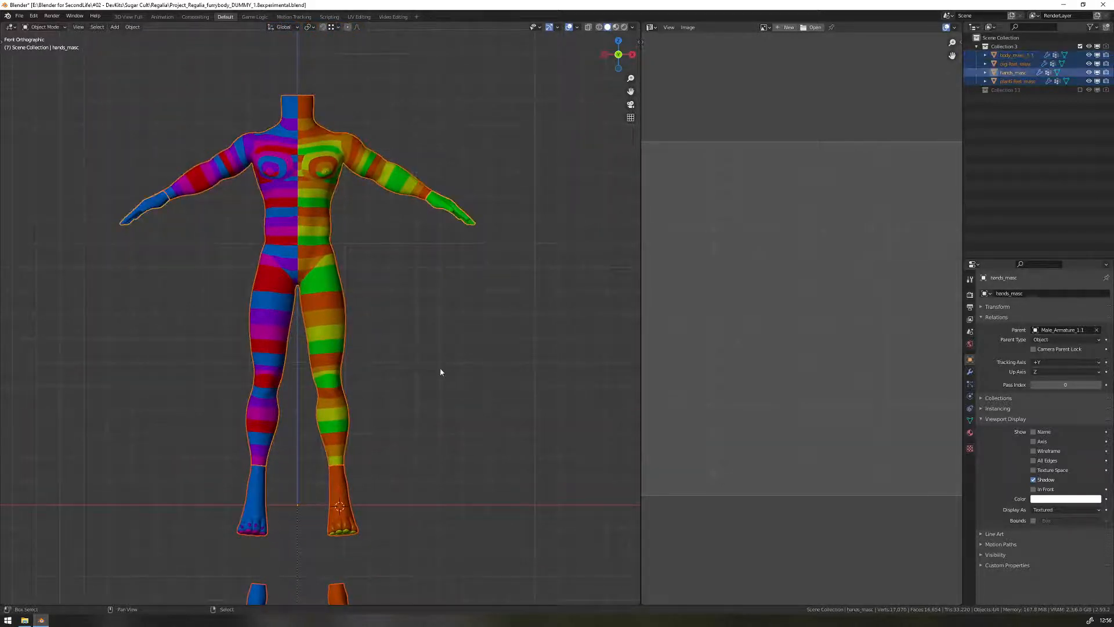
- Enter Edit Mode on the four selected meshes and select all their geometry to display the full UV layout
shift+scroll(441, 396, down, 3)
shift+scroll(441, 396, up, 2)
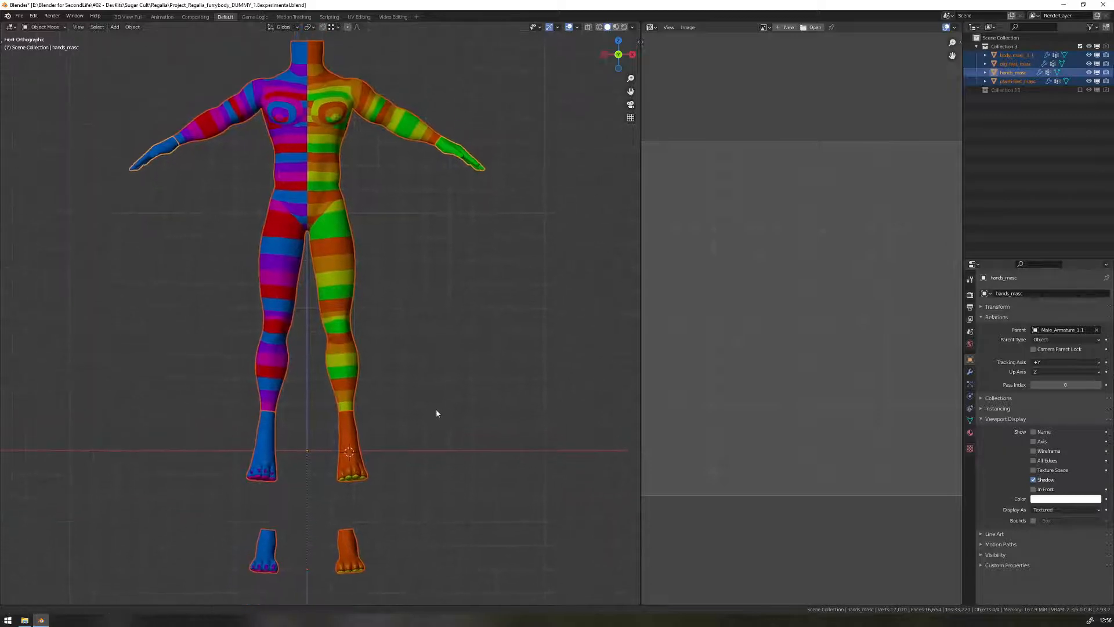
key(Tab)
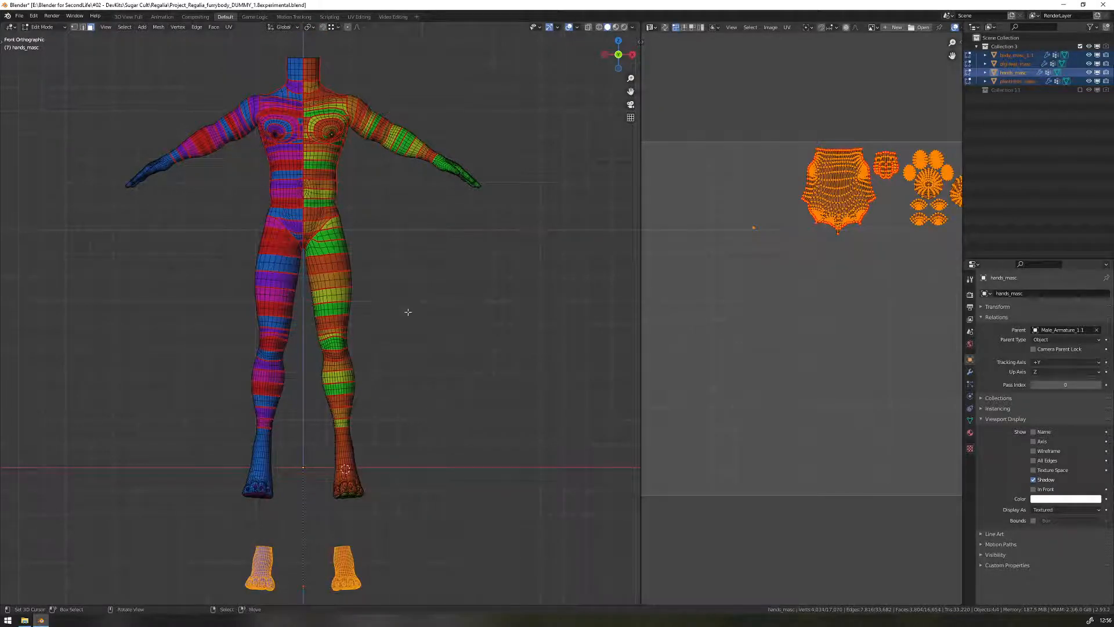
key(alt+a)
key(a)
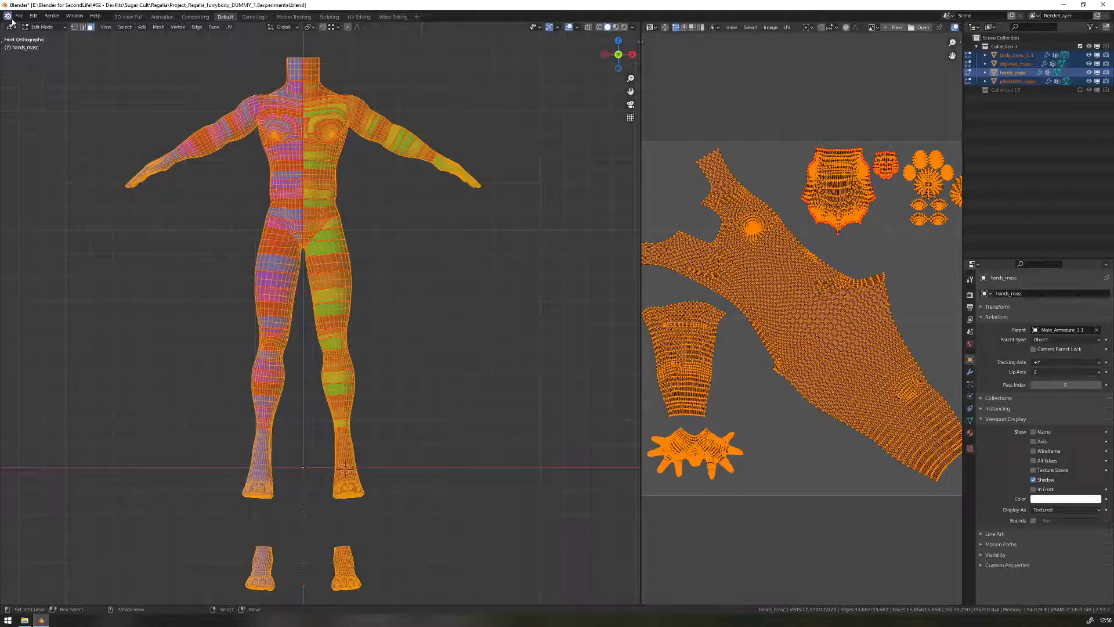
click(43, 27)
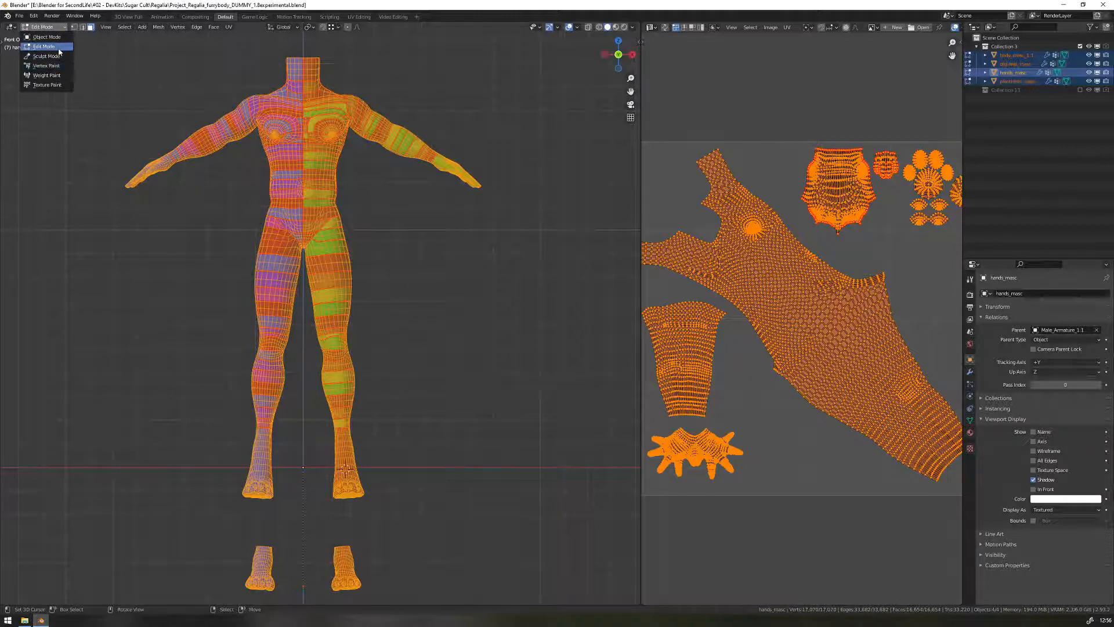
- Stay in Edit Mode on the four meshes, widen the UV Editor area and clear the geometry selection
click(51, 49)
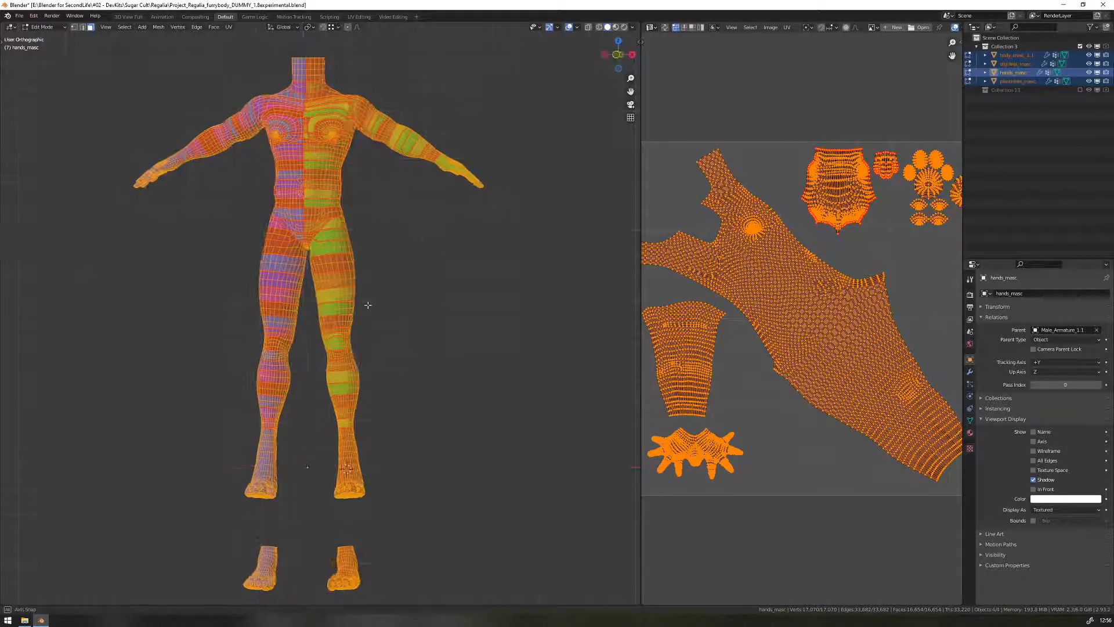
mouse_move(383, 308)
shift+middle_down()
mouse_move(383, 284)
mouse_move(370, 318)
shift+middle_up()
drag(640, 275, 552, 275)
key(alt+a)
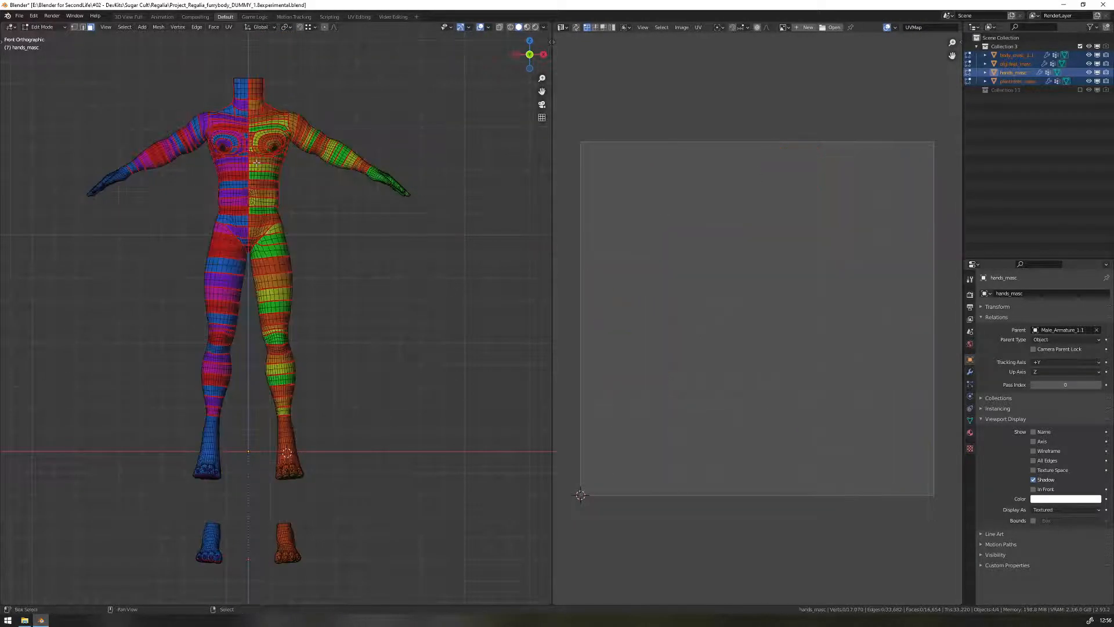
- Select the linked face bands of the neck, chest and upper abdomen on the blue-purple half of the body
scroll(271, 302, up, 5)
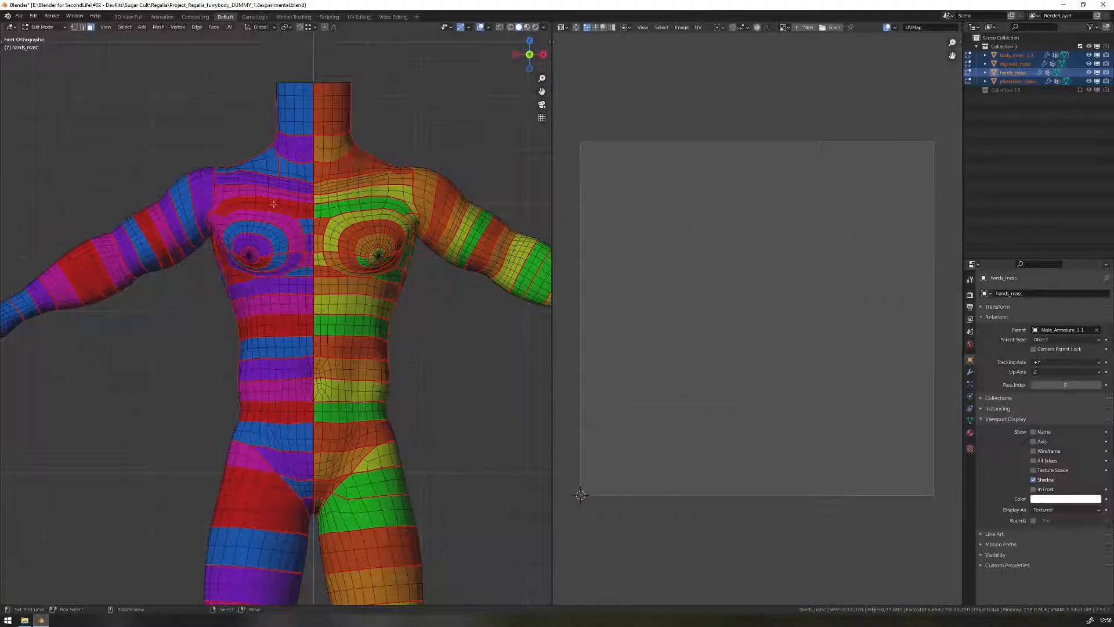
key(l)
key(l)
key(l)
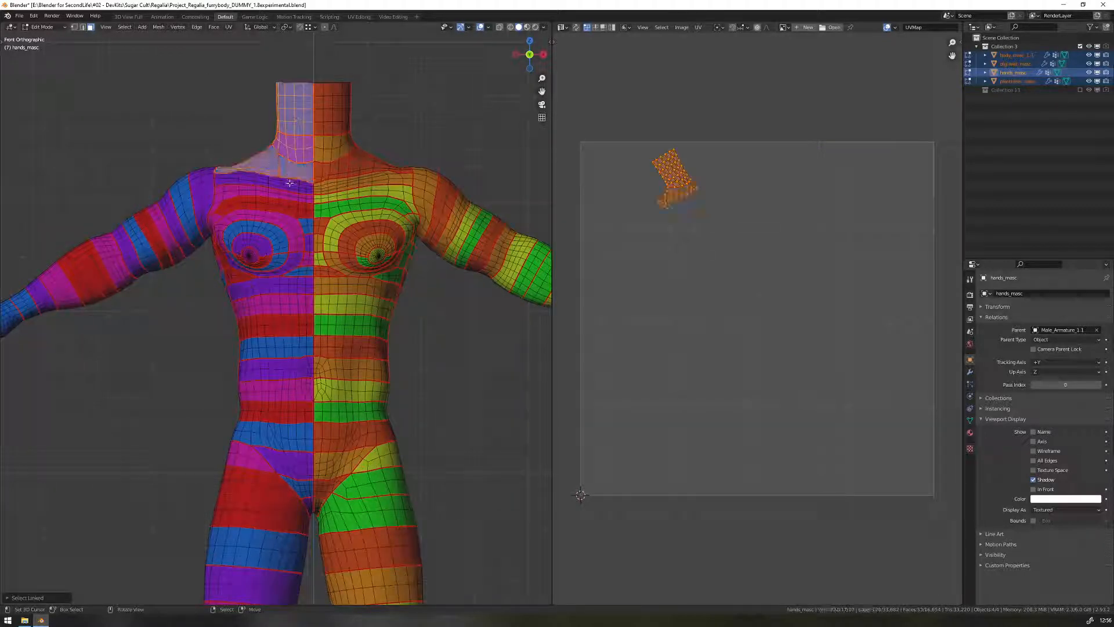
key(l)
key(l)
key(l)
key(l)
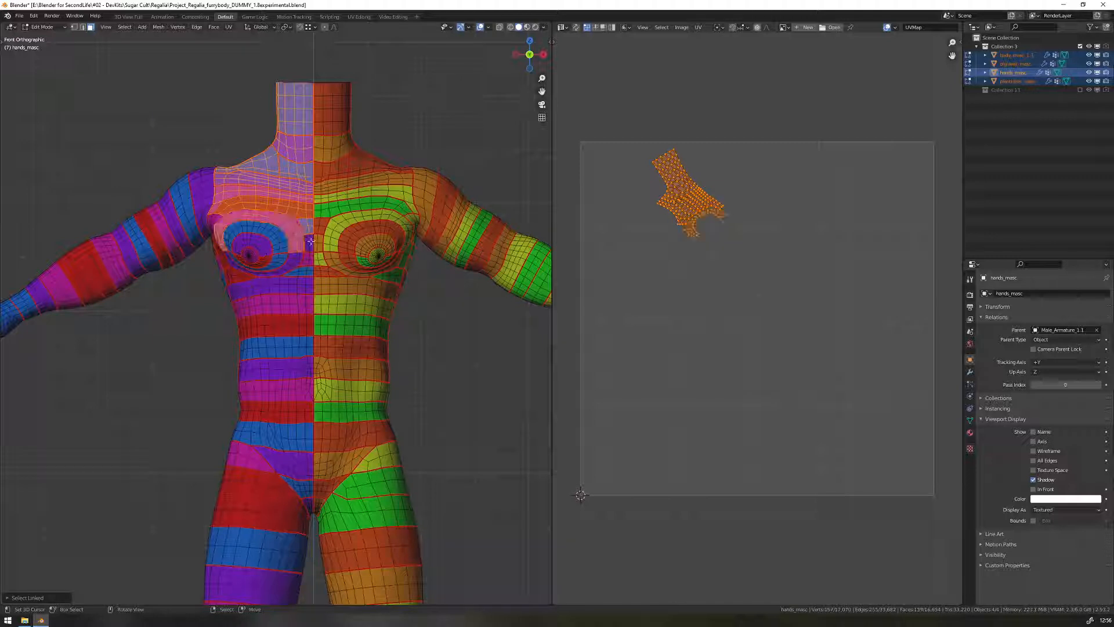
key(l)
key(l)
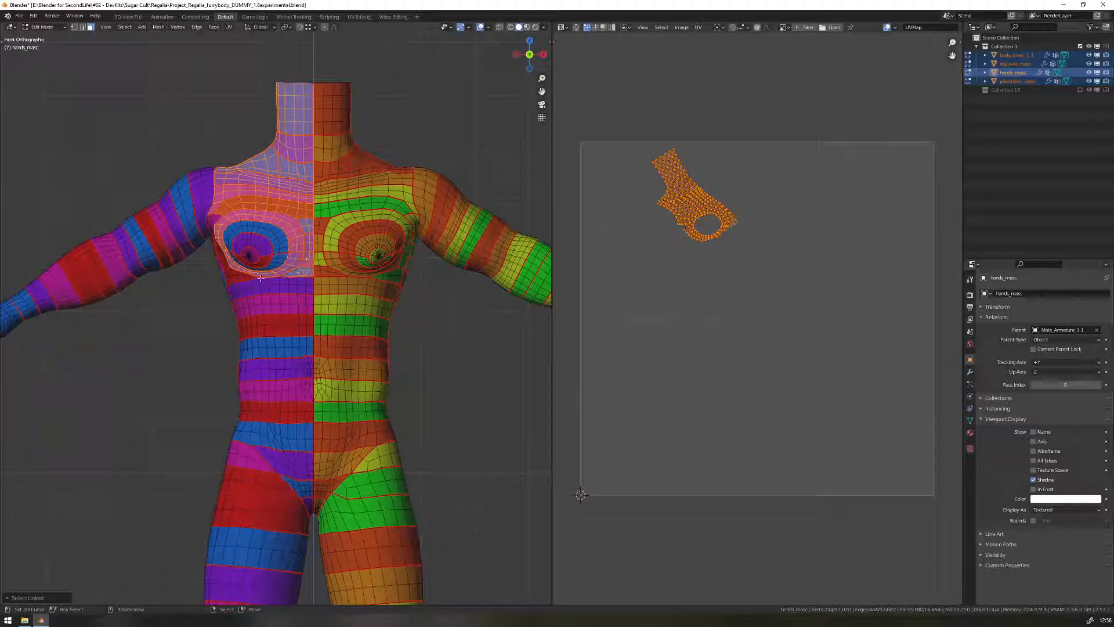
key(l)
key(l)
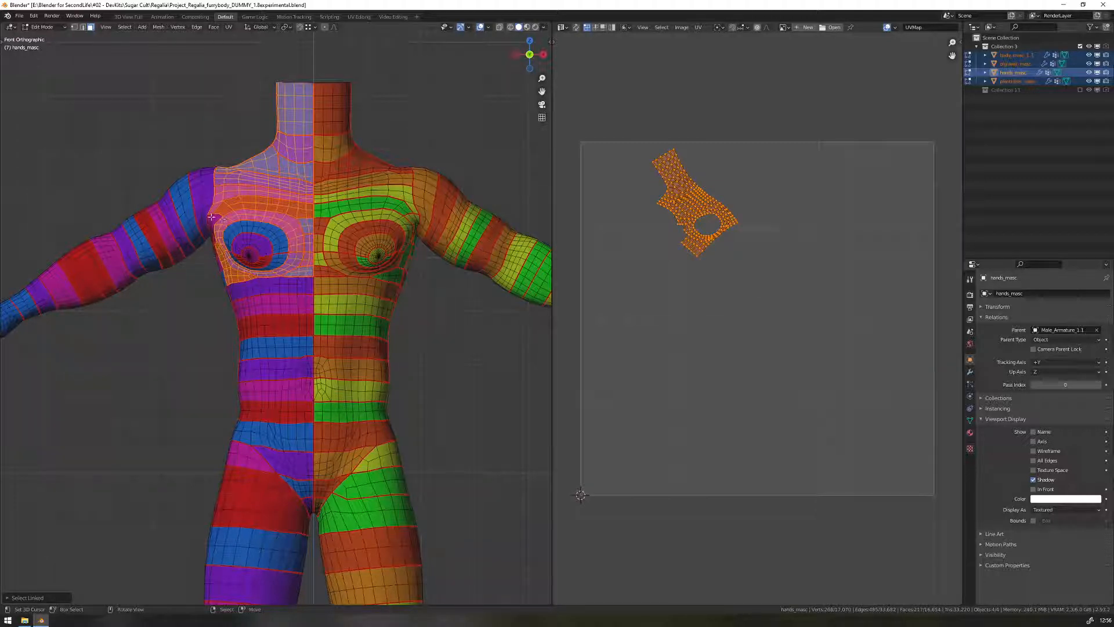
key(l)
key(l)
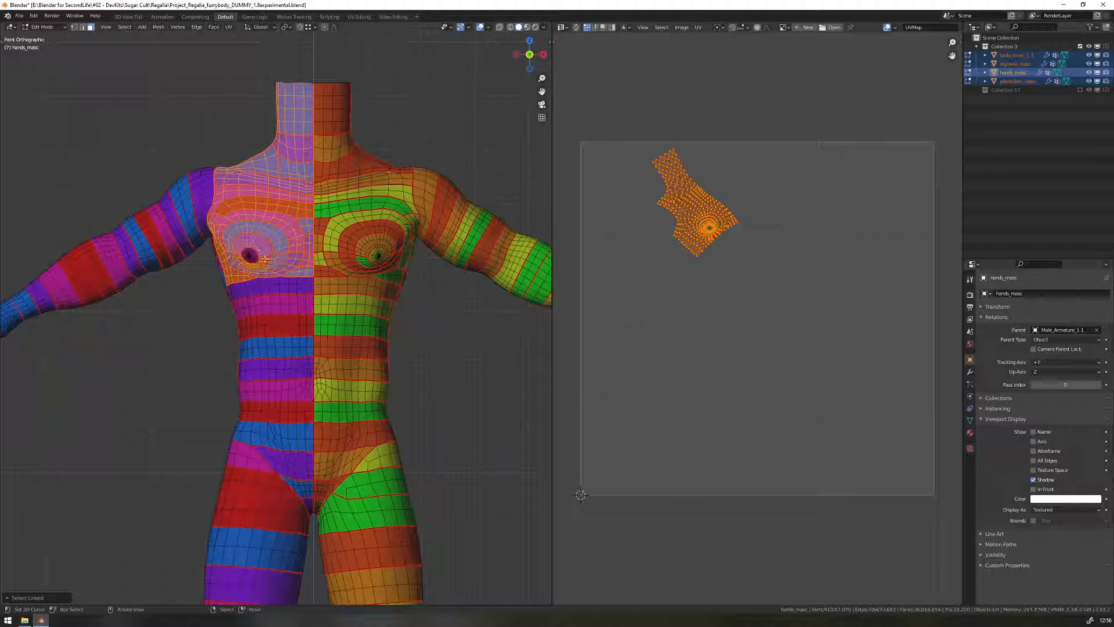
key(l)
key(l)
key(l)
key(l)
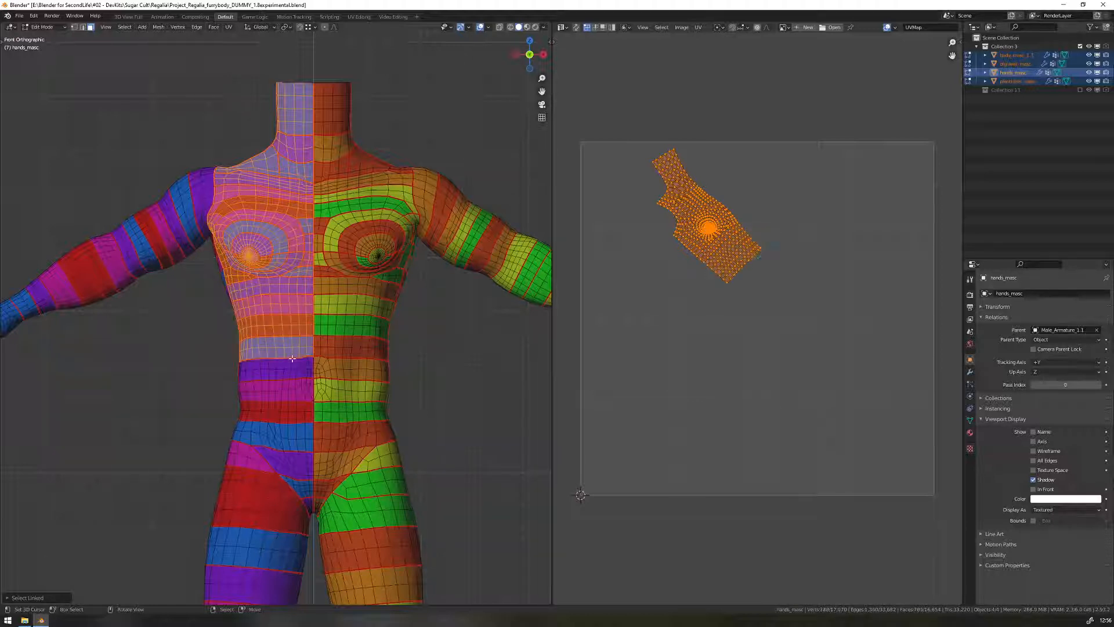
- Add the linked face bands of the lower abdomen, pelvis and upper thigh on the same half to the selection
key(l)
key(l)
key(l)
key(l)
key(l)
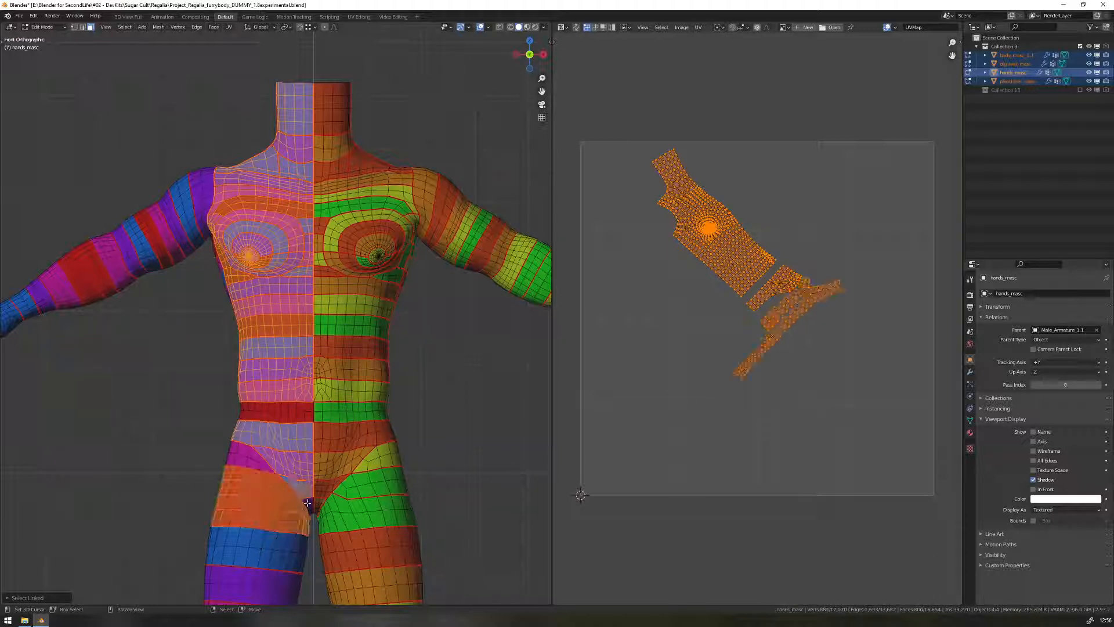
key(l)
key(l)
key(l)
key(l)
- Extend the linked selection down the blue-purple leg from the thigh through the knee and calf to the foot
shift+middle_drag(299, 444, 352, 131)
key(l)
key(l)
key(l)
key(l)
key(l)
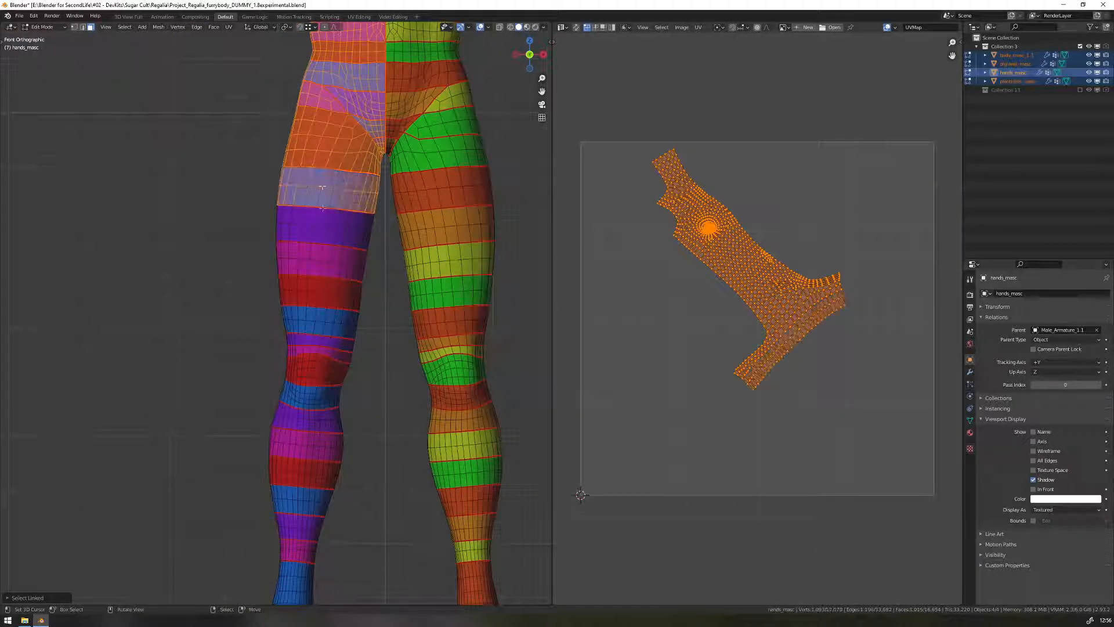
key(l)
key(l)
key(l)
key(l)
key(l)
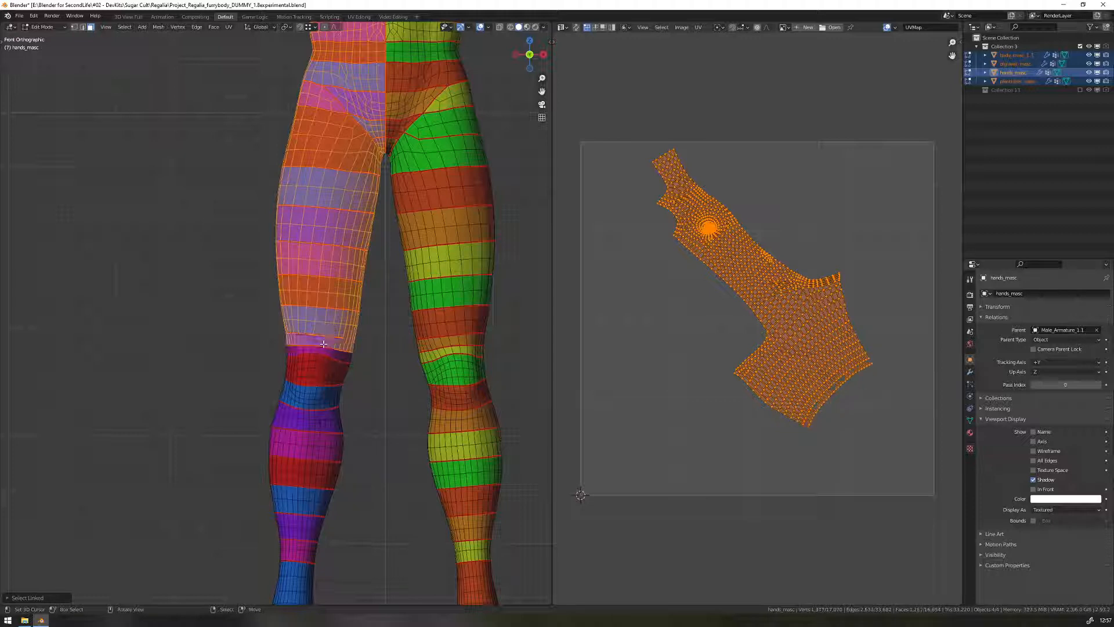
key(l)
key(l)
key(l)
key(l)
key(l)
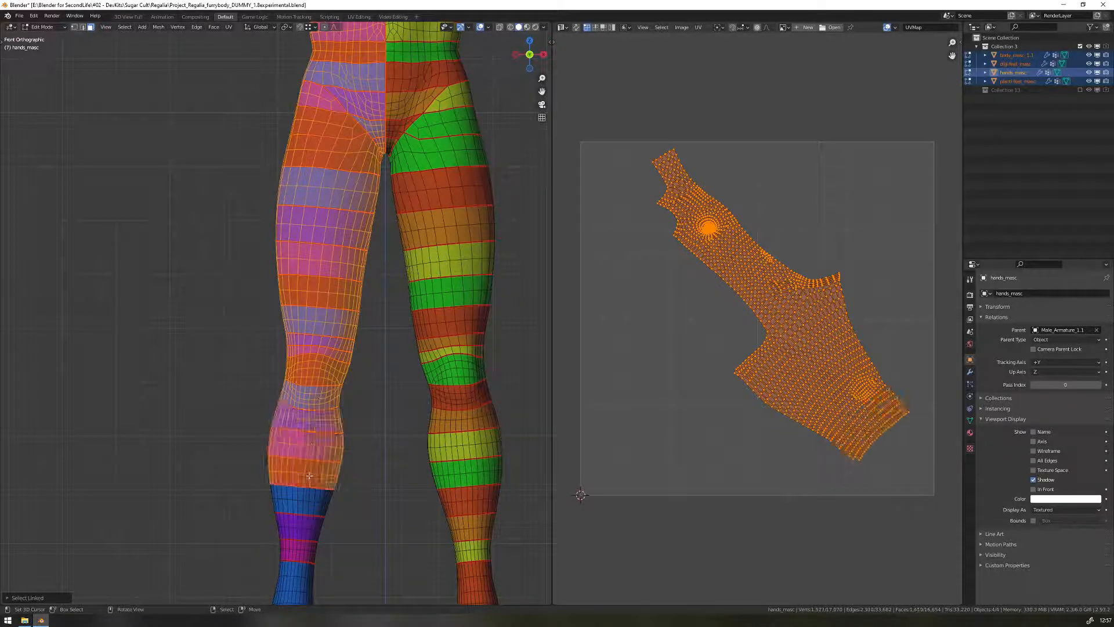
key(l)
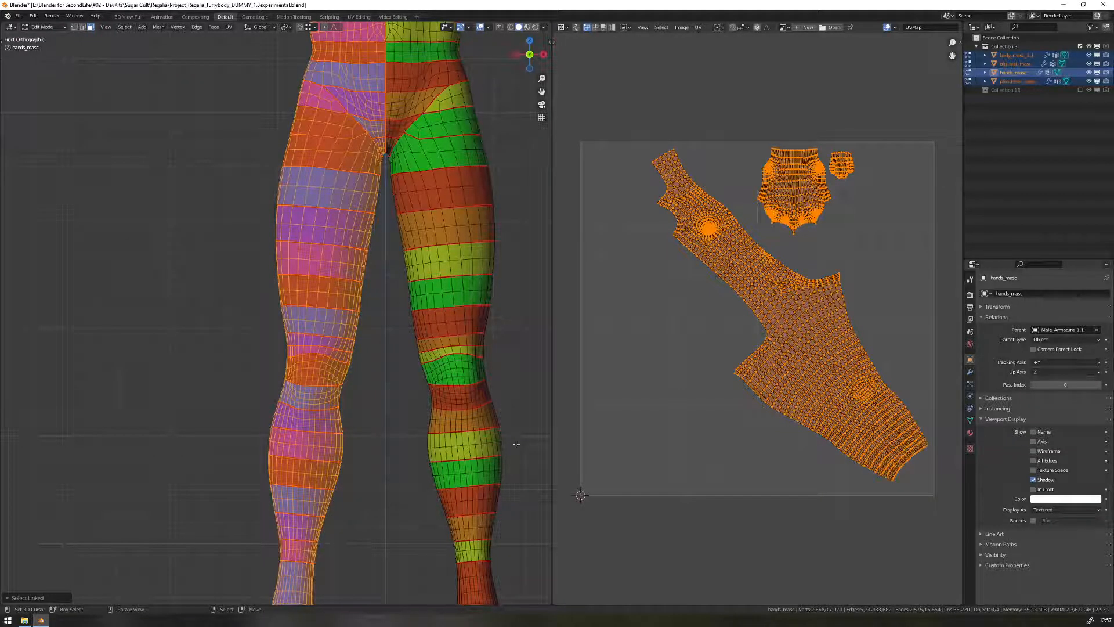
- Move the UV islands of the selected body half sideways out of the UV square, just beyond its far edge
scroll(617, 316, down, 2)
middle_drag(681, 319, 632, 329)
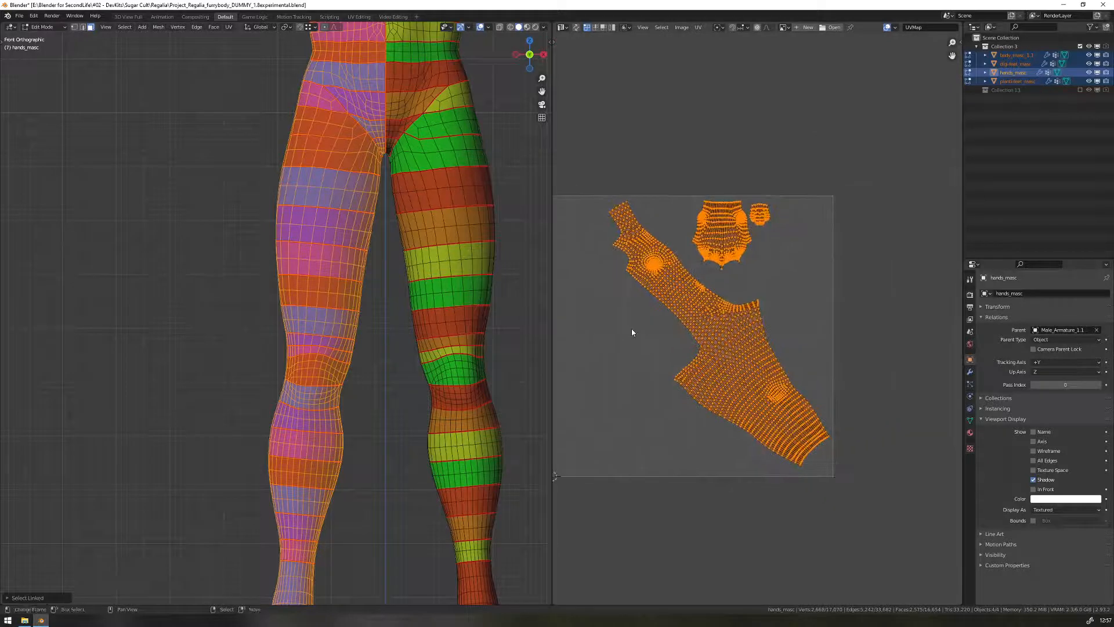
key(g)
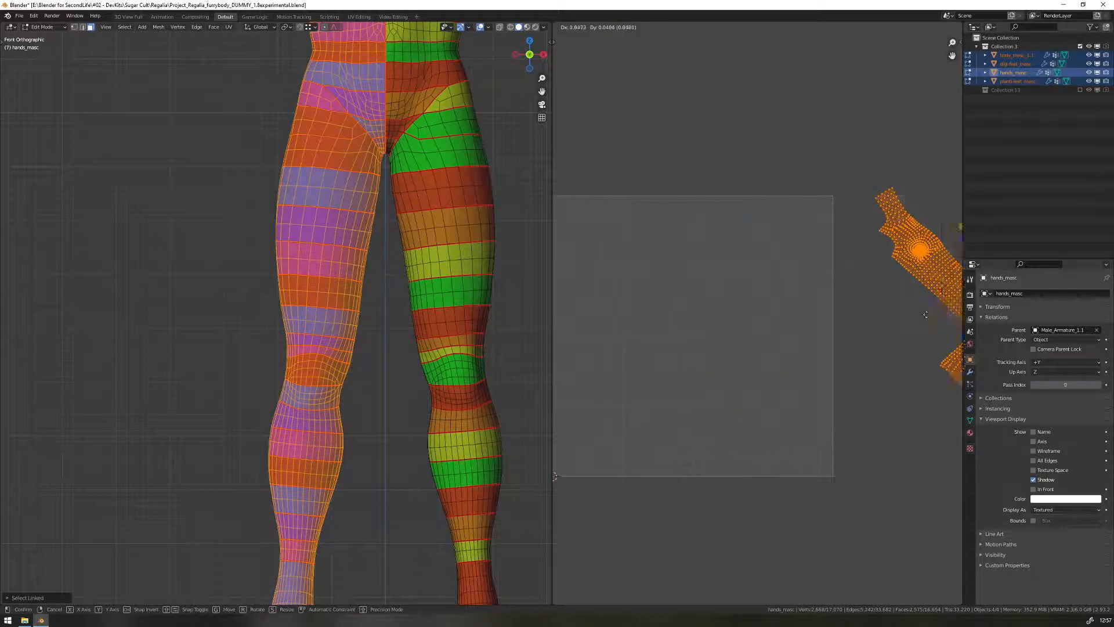
click(865, 325)
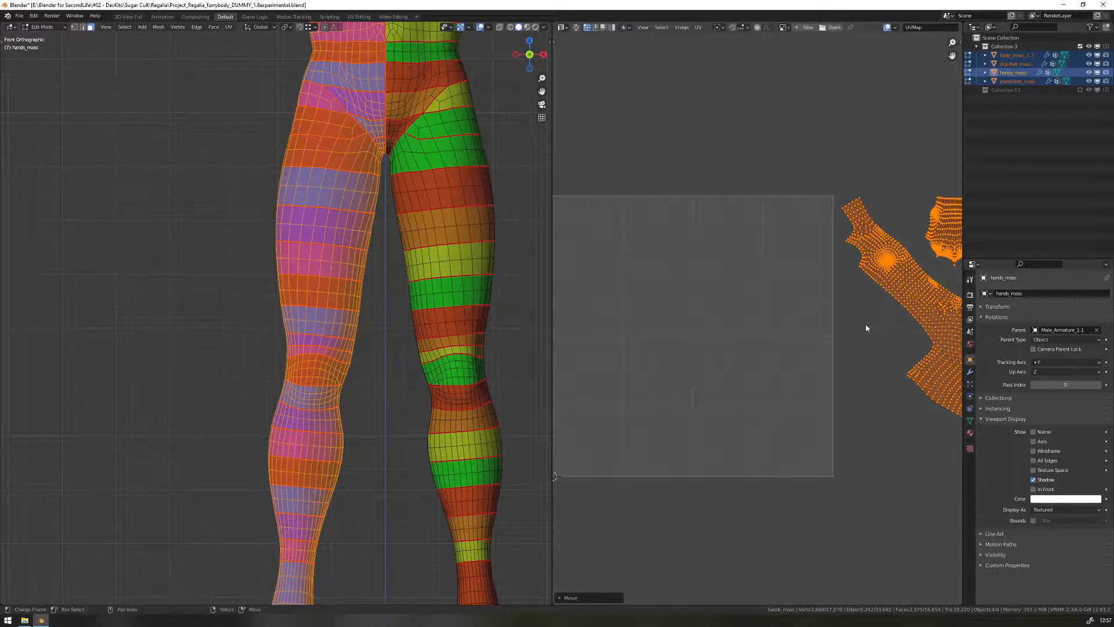
- Select all geometry and compare the moved UV islands with those inside the UV square in a widened UV Editor
scroll(423, 303, down, 4)
shift+middle_drag(416, 261, 343, 316)
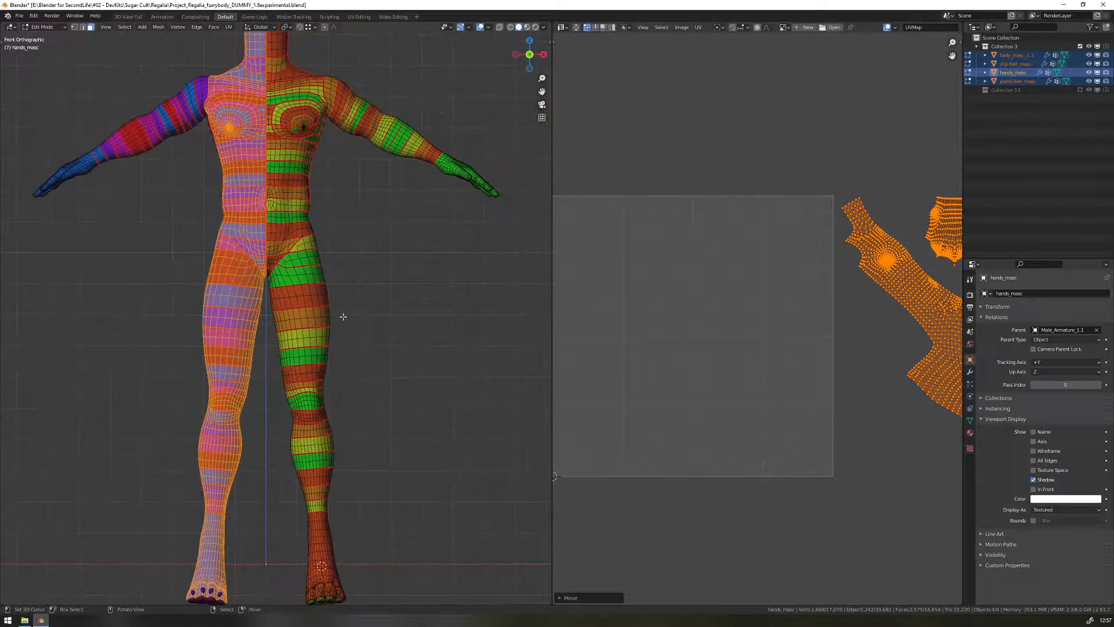
key(alt+a)
key(a)
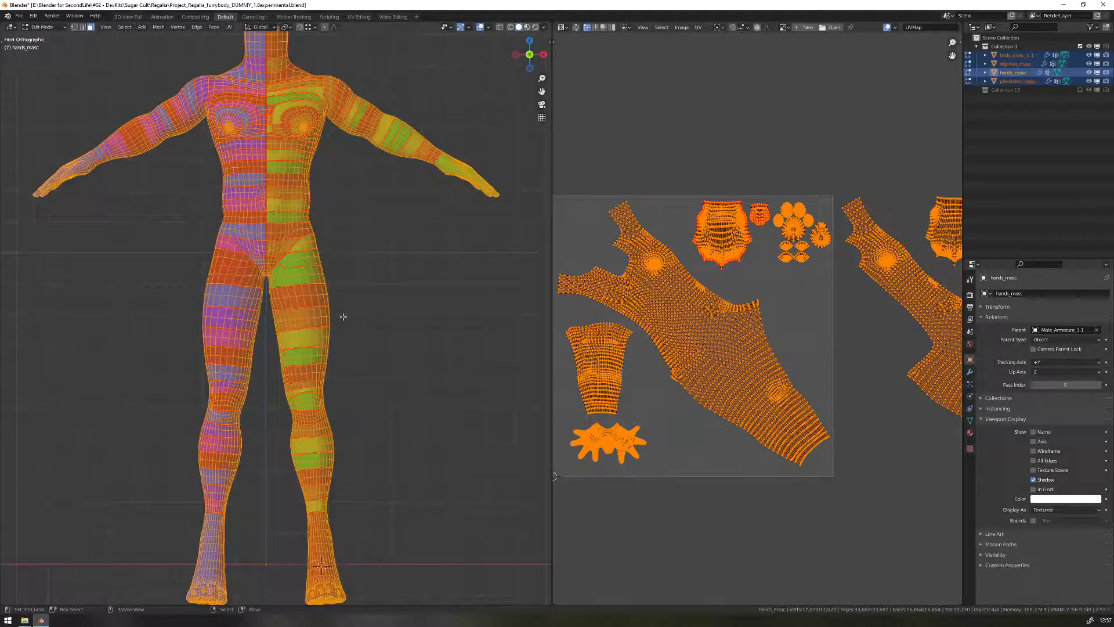
scroll(878, 325, down, 2)
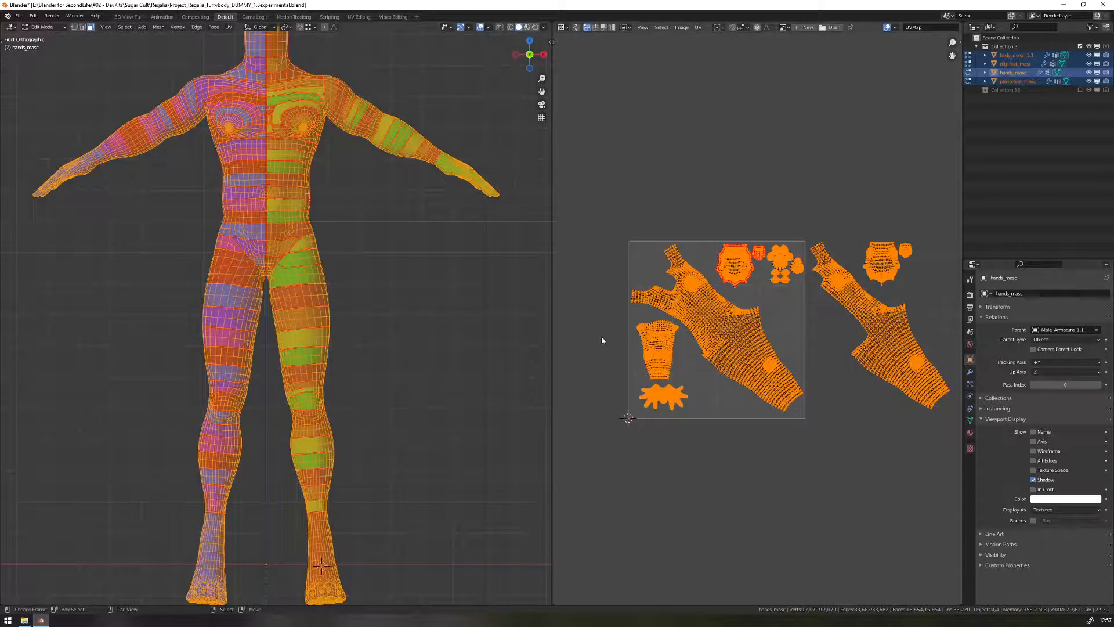
scroll(797, 343, up, 1)
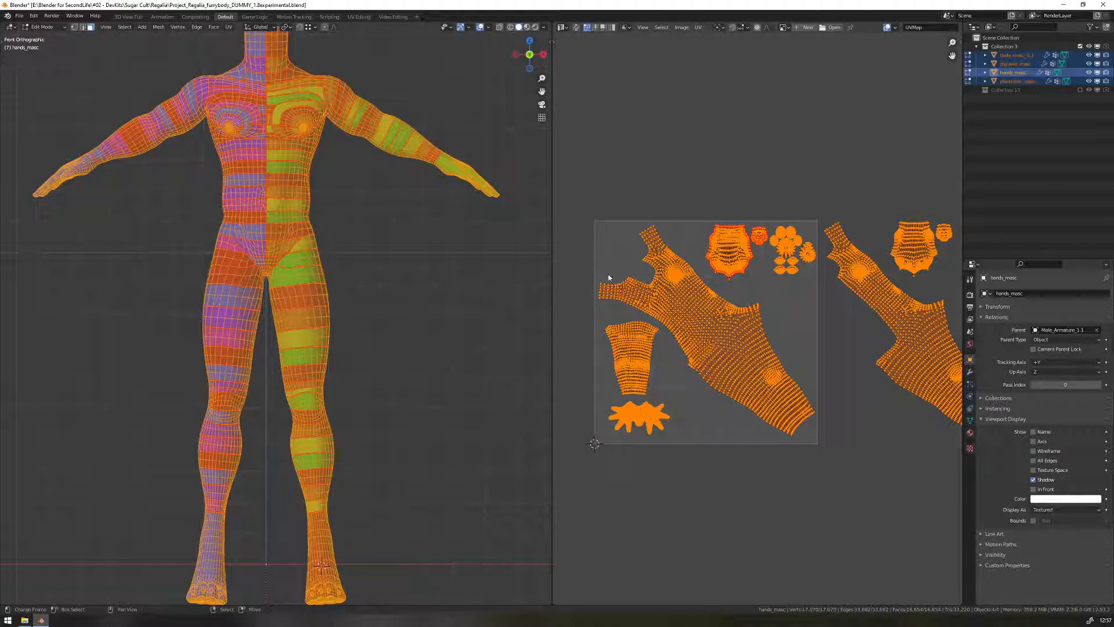
drag(550, 263, 510, 263)
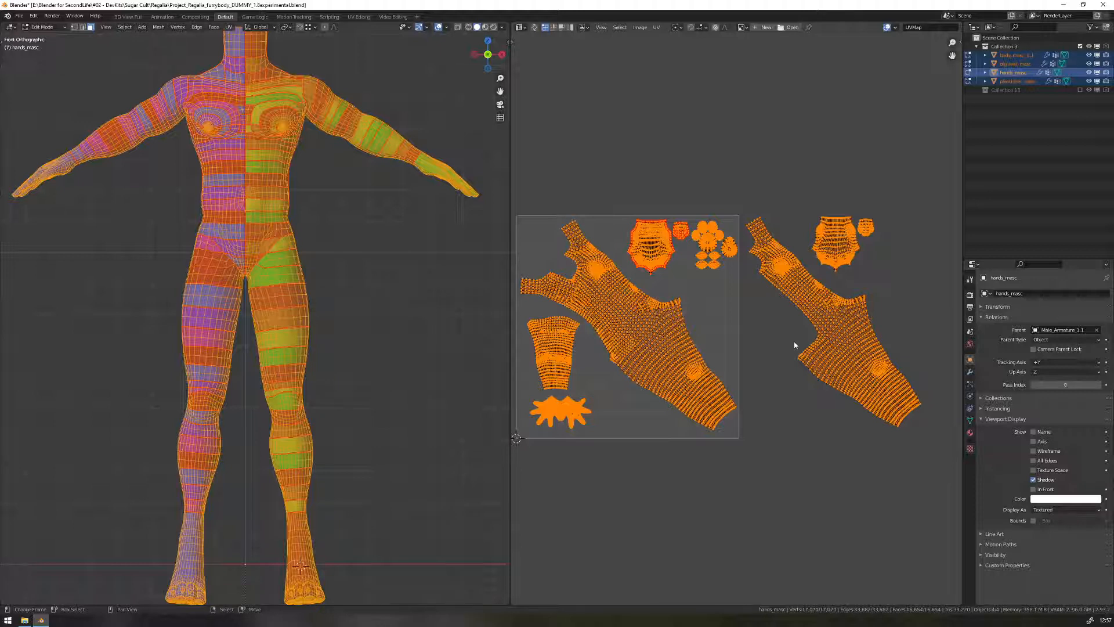
middle_drag(763, 316, 783, 313)
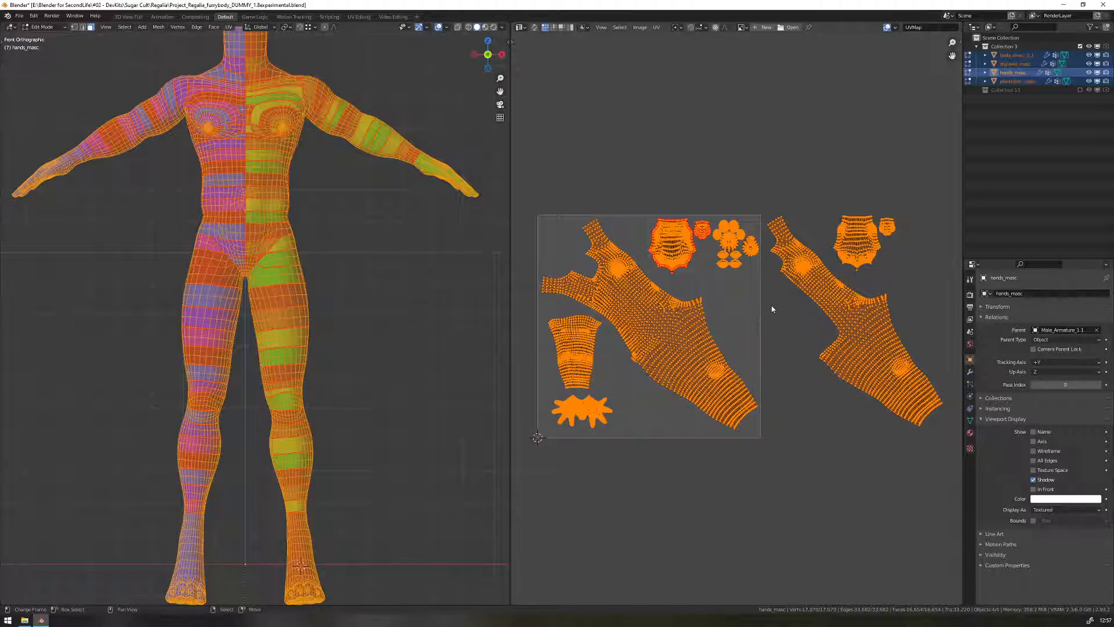
middle_drag(772, 309, 779, 304)
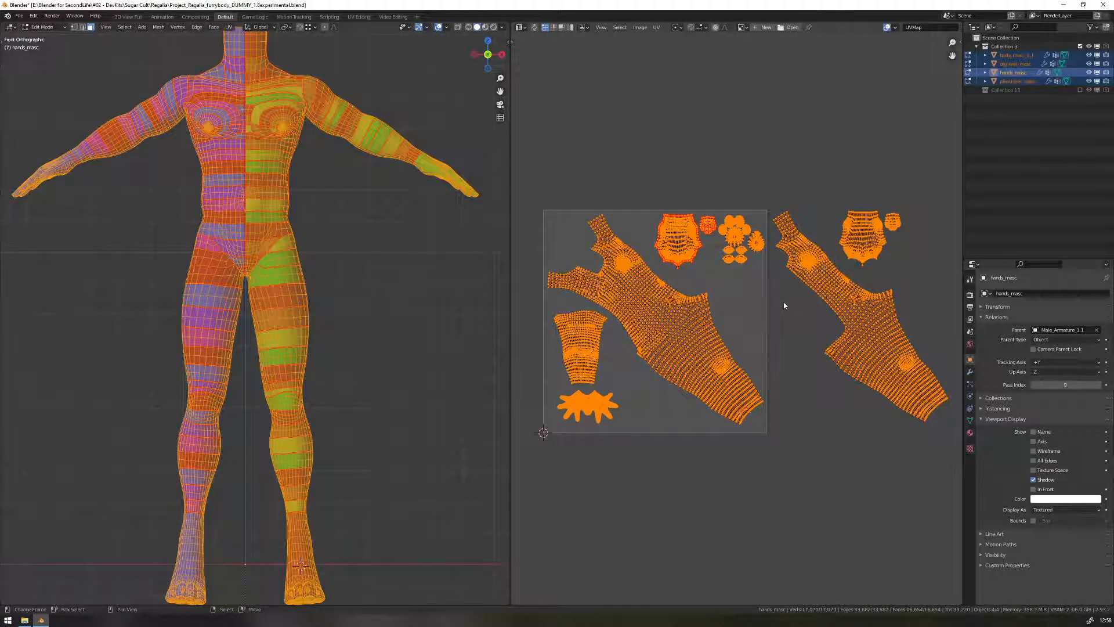
- Undo the full selection and the UV island move, and clear the geometry selection
key(ctrl+z)
key(ctrl+z)
key(ctrl+z)
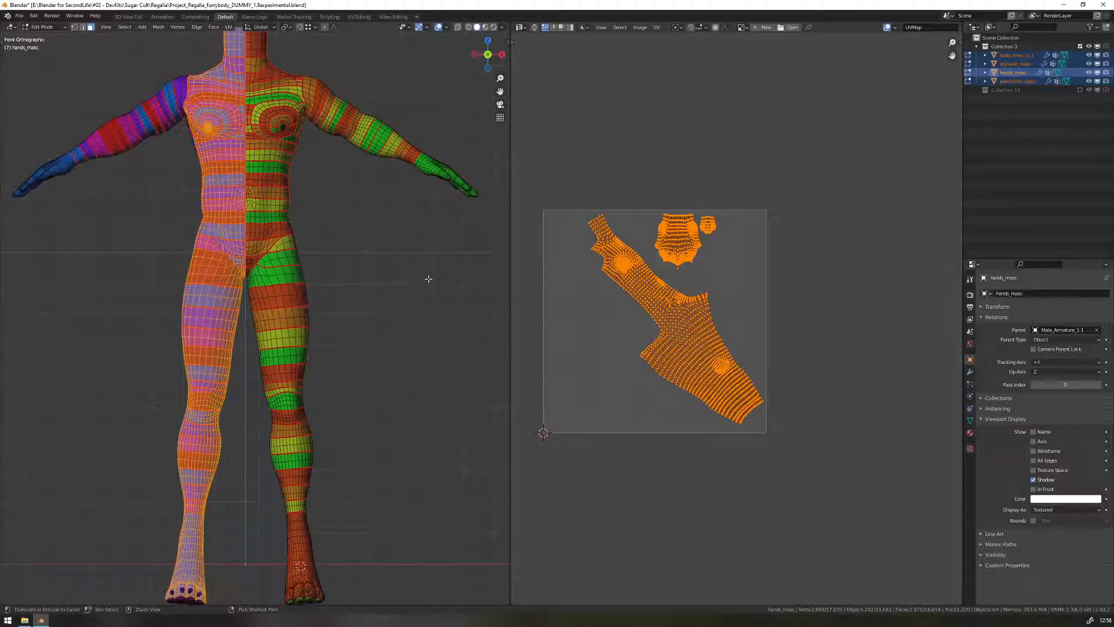
key(alt+a)
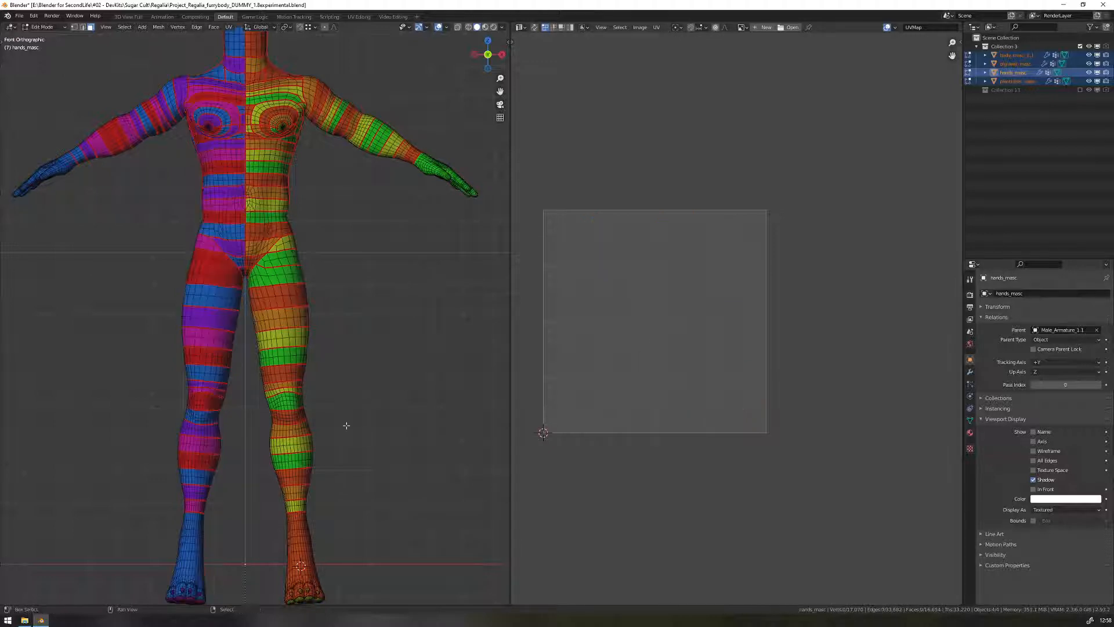
- Examine the full striped body from the neck down to both pairs of feet in the front view
shift+middle_drag(350, 418, 353, 326)
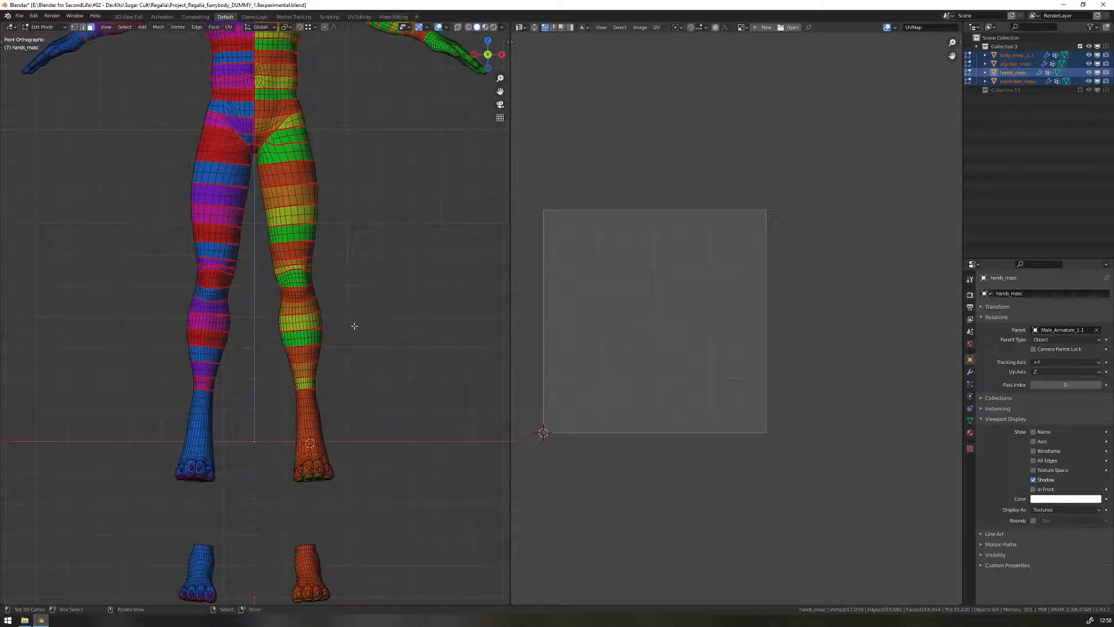
shift+middle_drag(351, 240, 349, 300)
scroll(348, 369, down, 2)
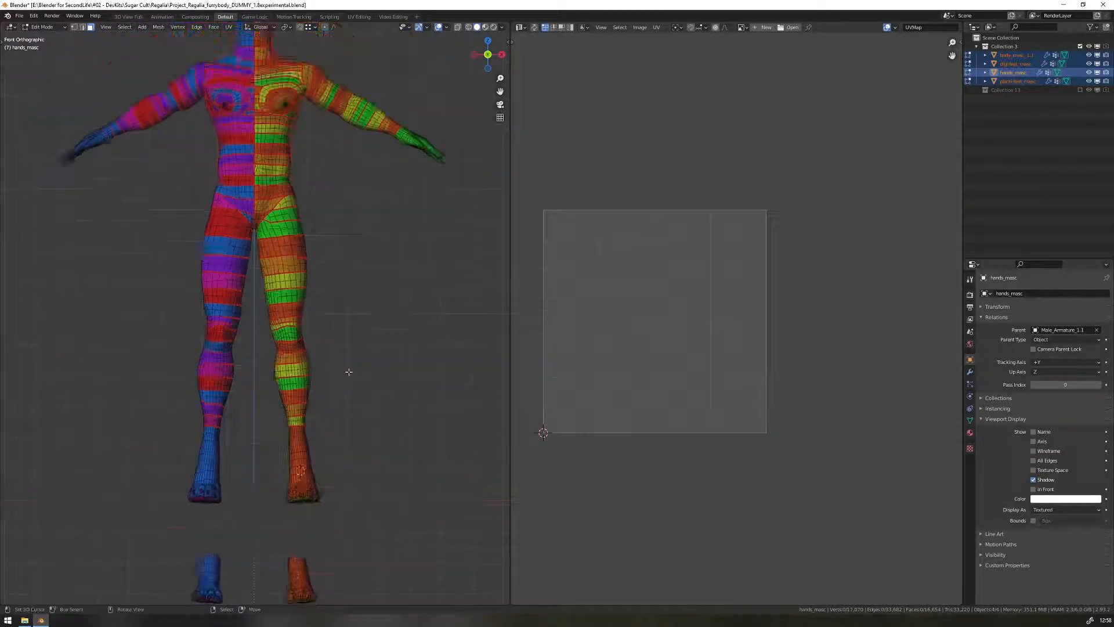
shift+middle_drag(347, 409, 348, 382)
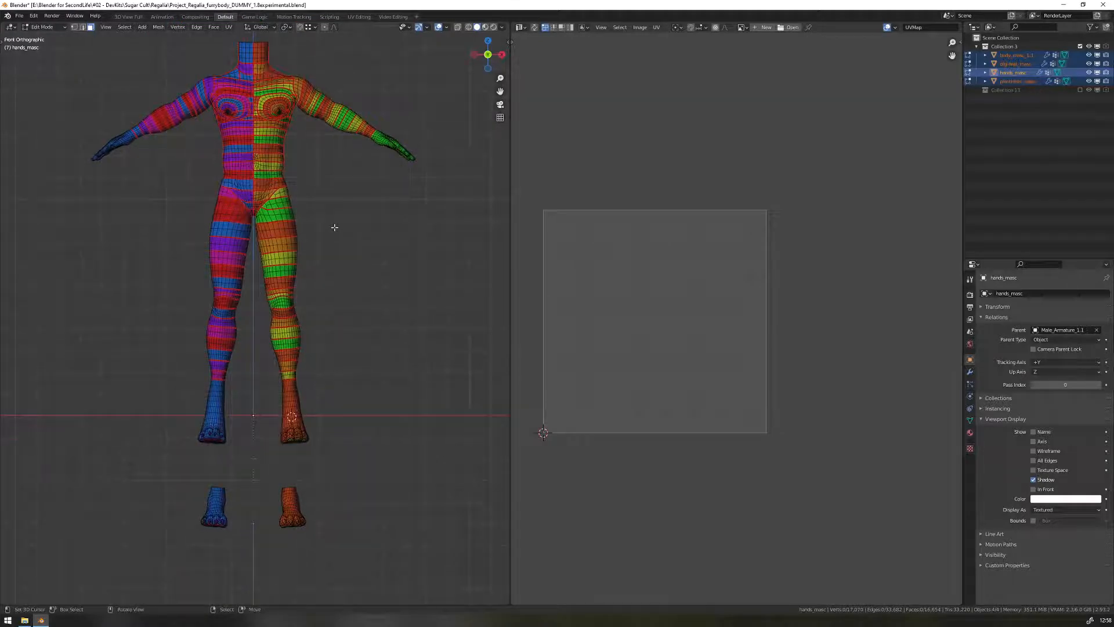
shift+middle_drag(330, 213, 324, 288)
shift+middle_drag(338, 335, 344, 267)
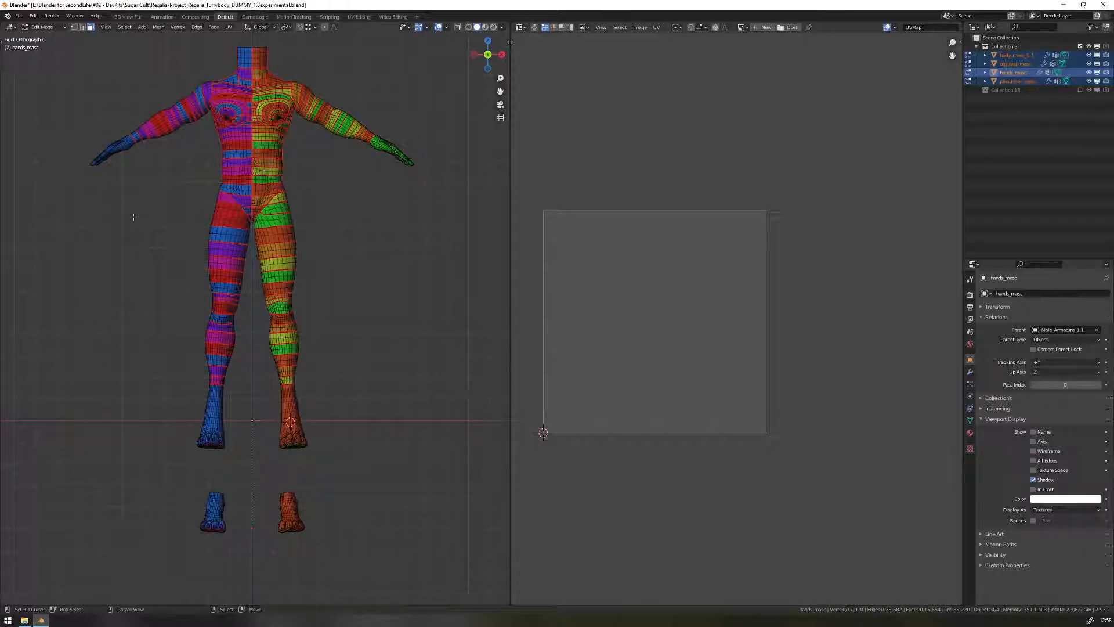
shift+middle_drag(375, 279, 378, 312)
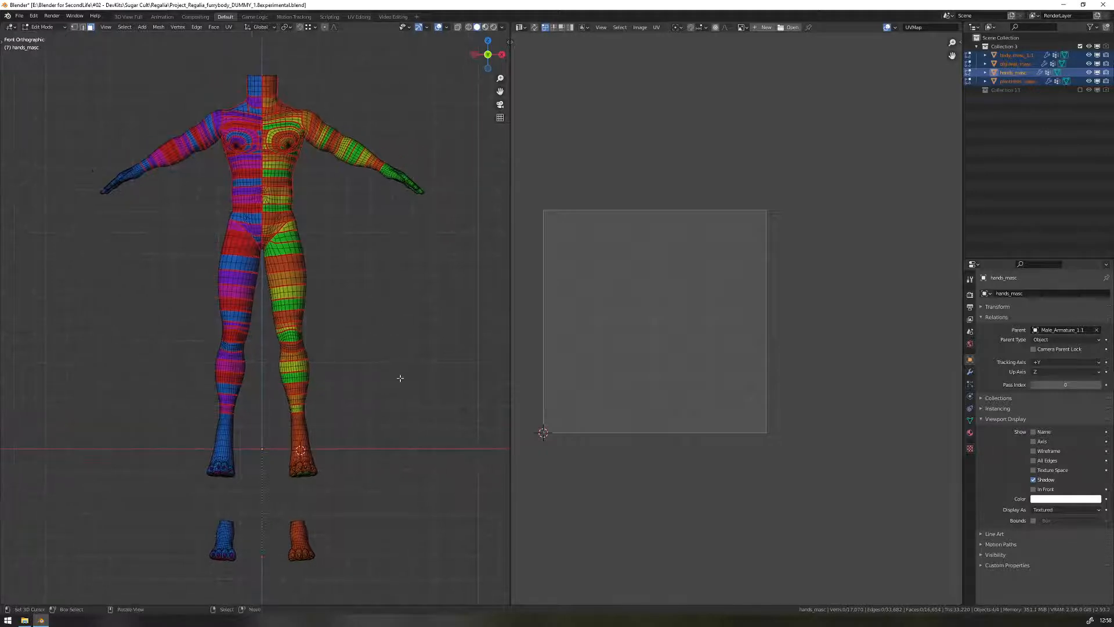
shift+middle_drag(380, 478, 381, 419)
- Return to Object Mode and select the digitigrade feet on their own, followed by the separate plantigrade feet
key(Tab)
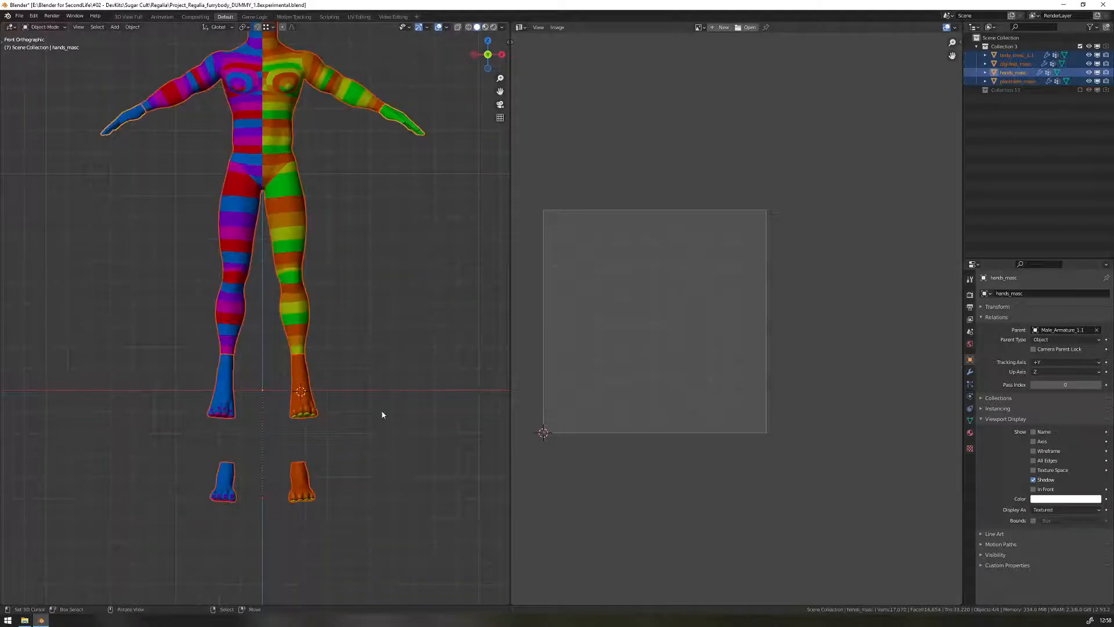
shift+middle_drag(369, 372, 380, 423)
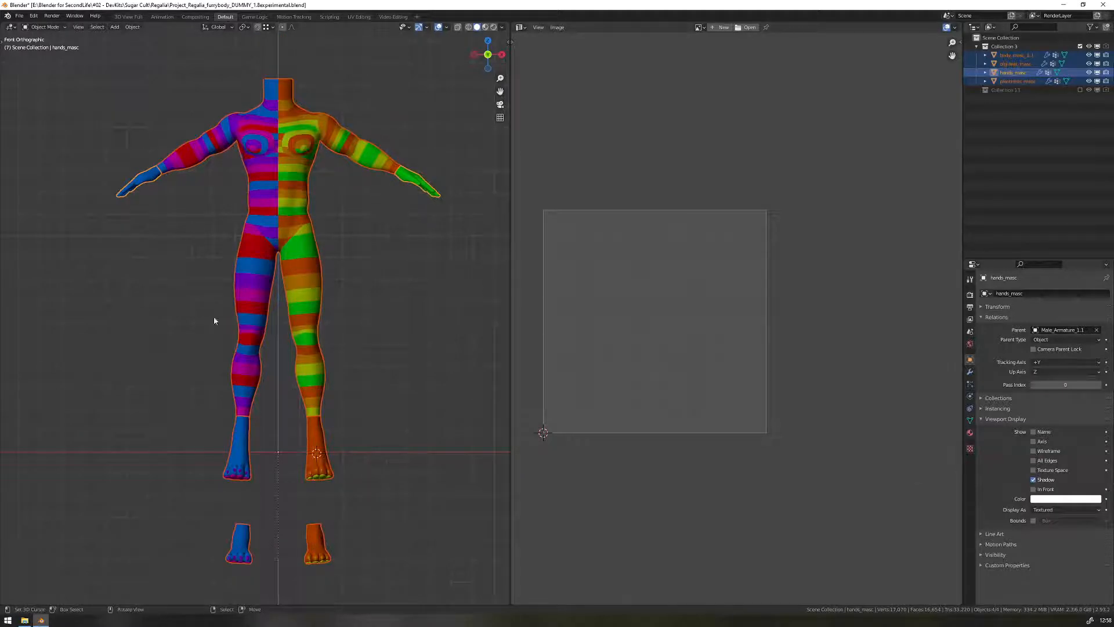
click(322, 464)
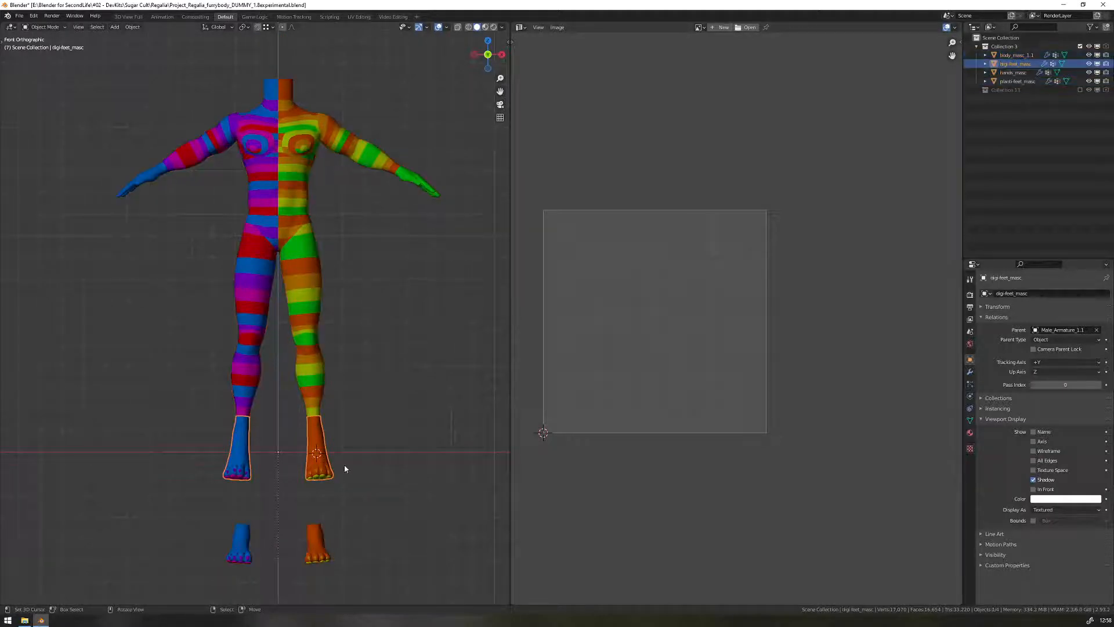
click(318, 542)
middle_drag(386, 525, 366, 461)
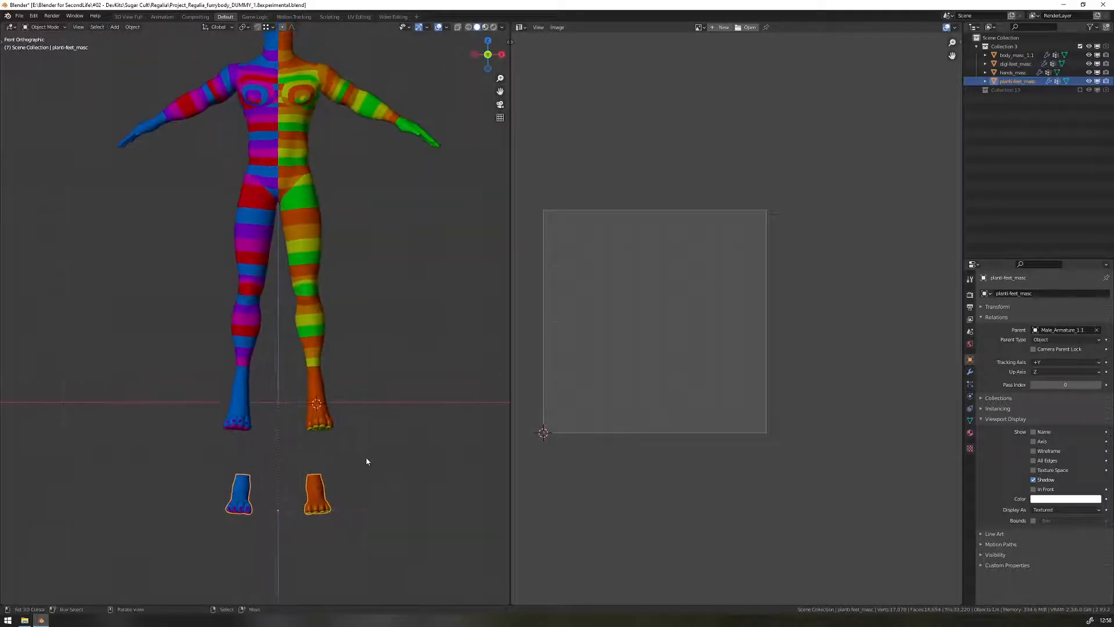
- Remove every material slot from the separate plantigrade feet
click(969, 433)
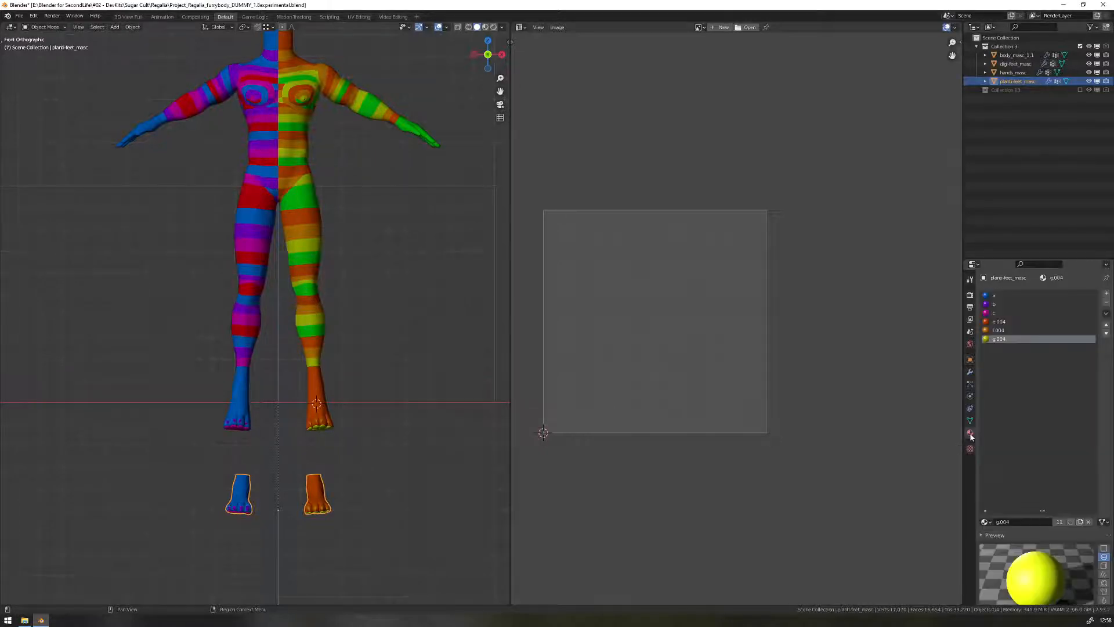
click(1105, 303)
click(1106, 303)
click(1106, 303)
click(1106, 303)
click(1106, 303)
click(1106, 302)
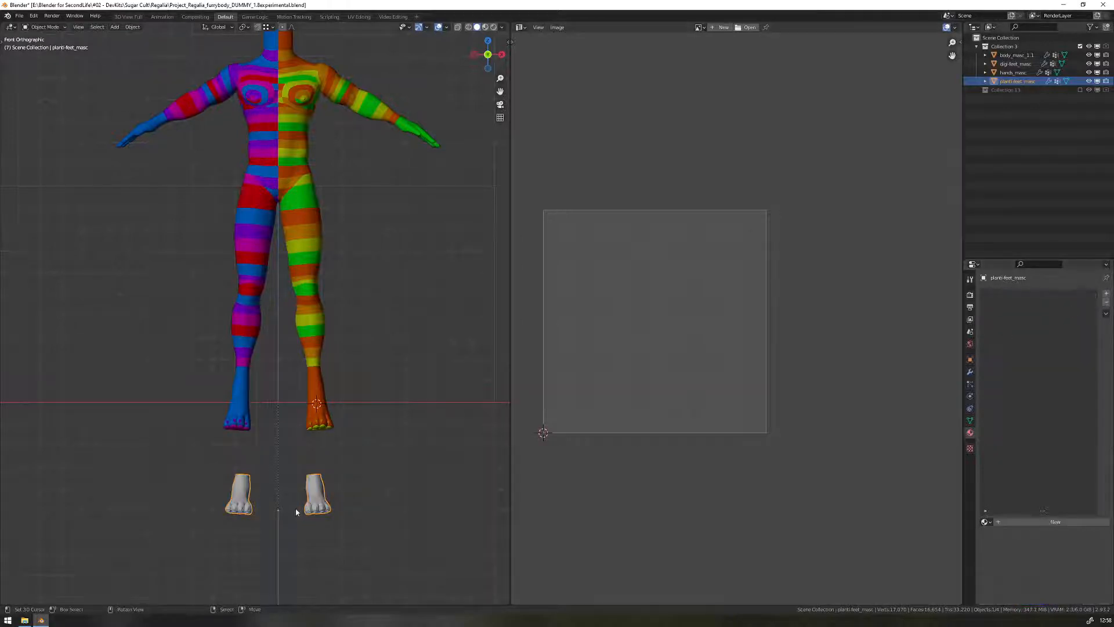
- Select the digitigrade feet and remove all of their material slots
scroll(324, 501, up, 3)
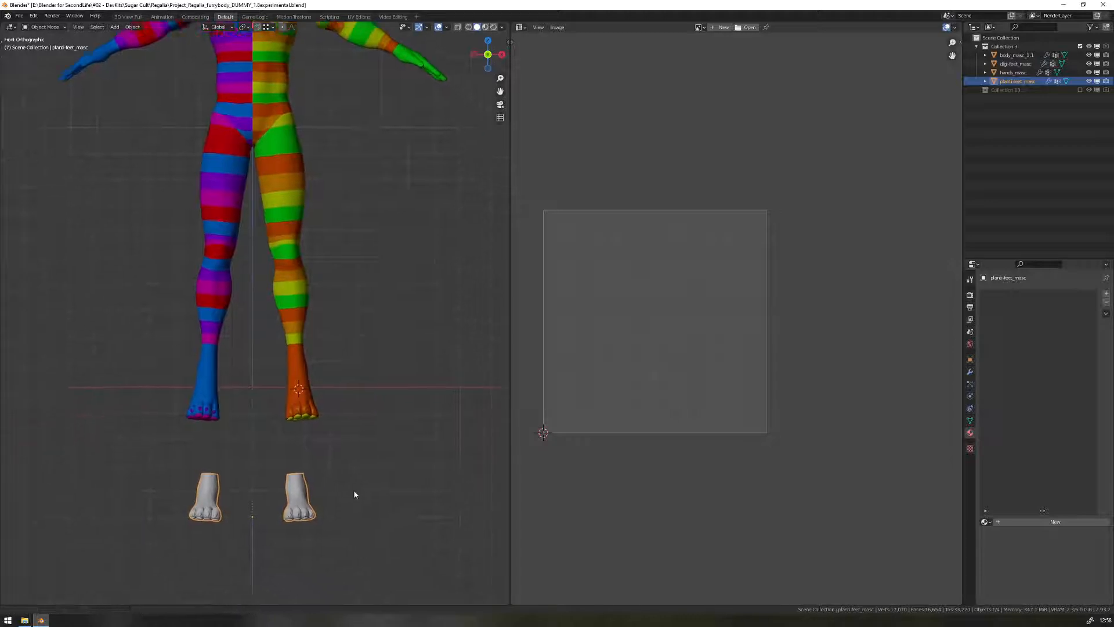
click(283, 419)
shift+scroll(361, 451, up, 2)
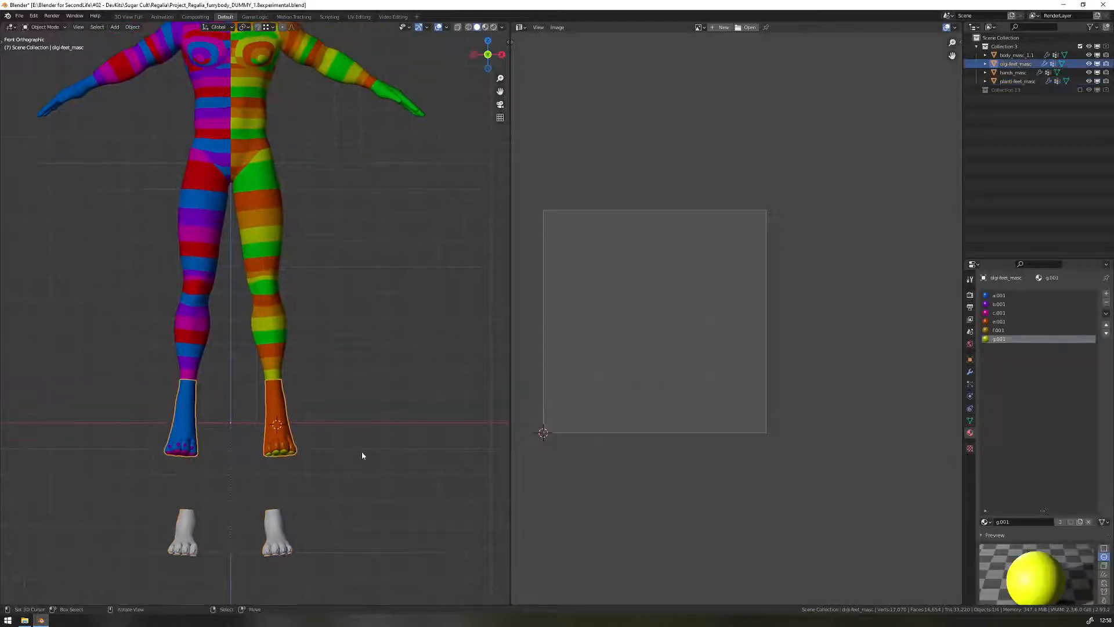
click(1106, 303)
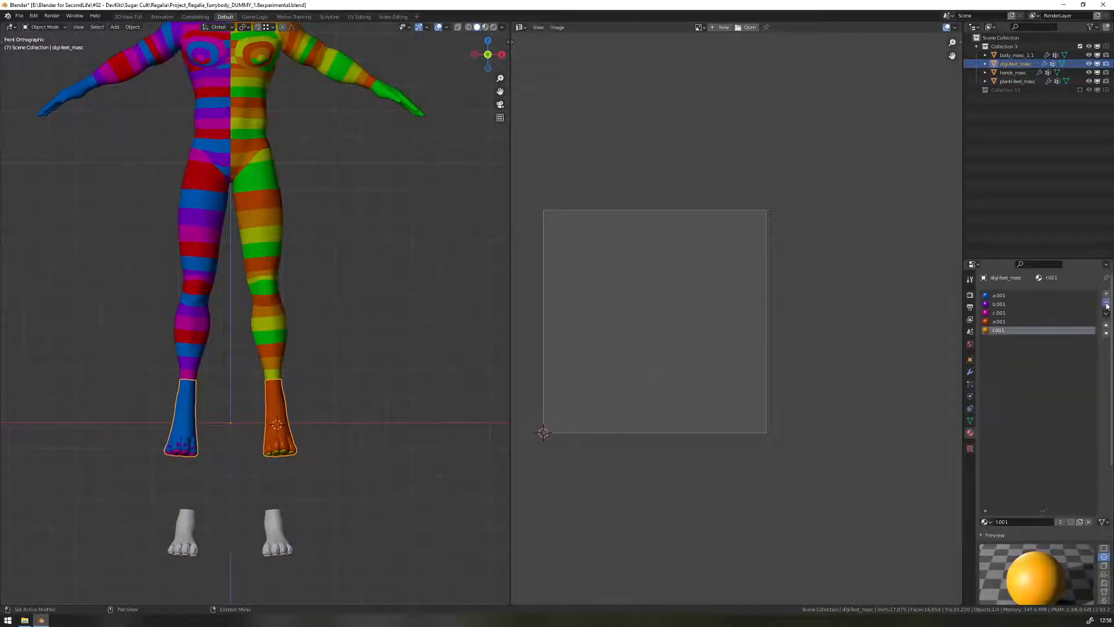
click(1106, 302)
click(1106, 303)
click(1105, 303)
click(1105, 303)
click(1106, 303)
- Select the body mesh and strip all of its striped colour material slots
click(263, 317)
shift+scroll(384, 318, up, 3)
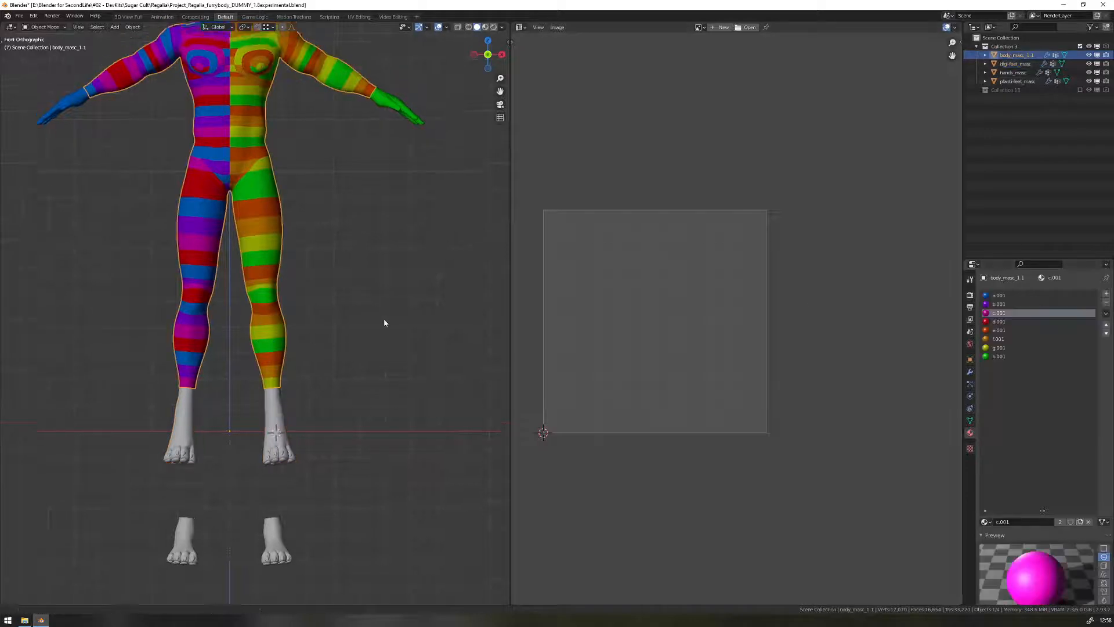
click(1105, 302)
click(1106, 303)
click(1105, 303)
click(1106, 303)
click(1105, 303)
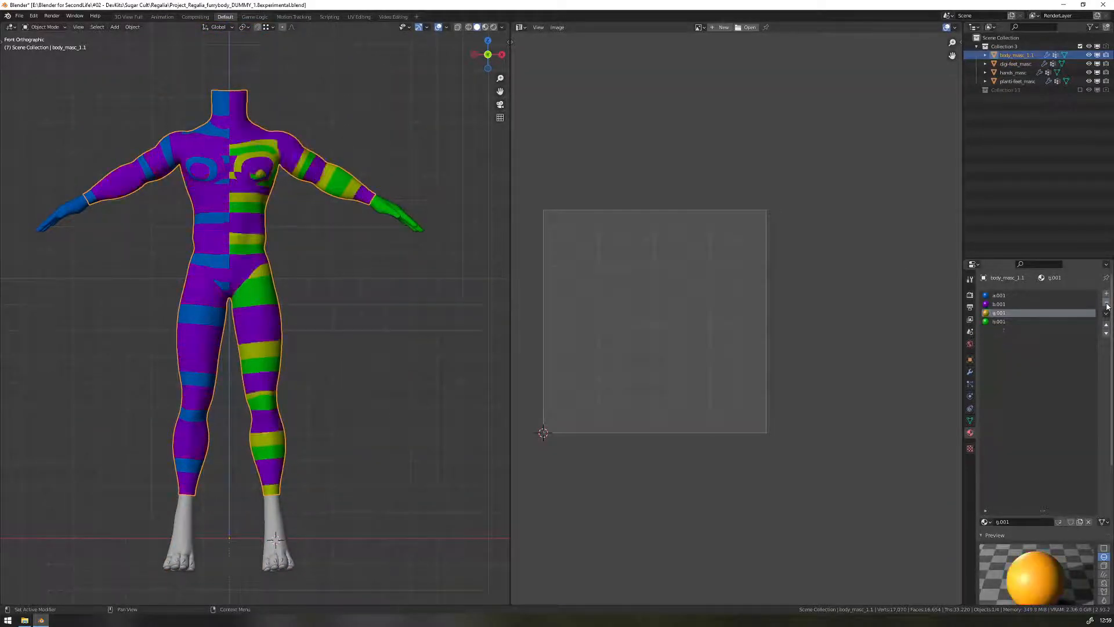
click(1105, 303)
click(1105, 302)
click(1105, 303)
- Remove both material slots from the hands and clear the object selection
click(409, 222)
click(1105, 303)
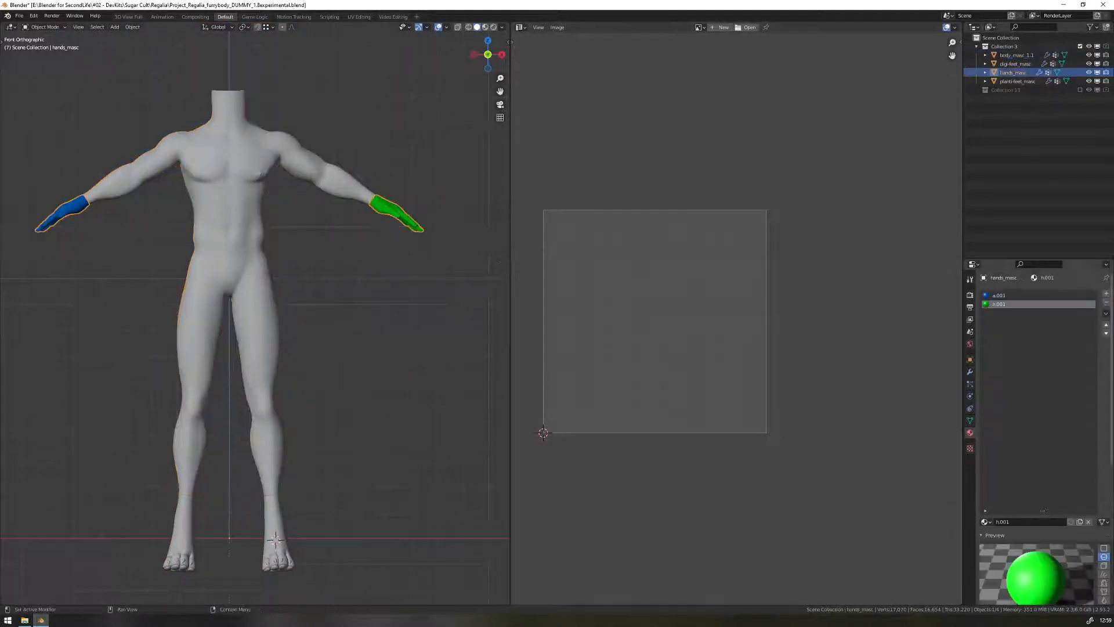
click(1106, 303)
scroll(336, 332, down, 3)
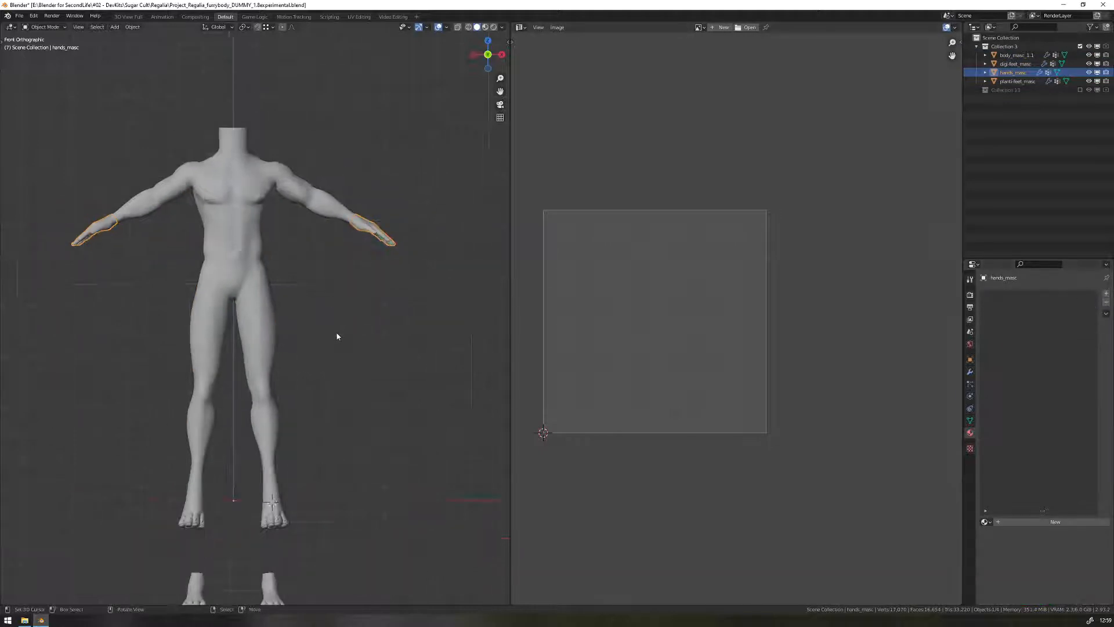
click(372, 319)
shift+middle_drag(347, 315, 354, 335)
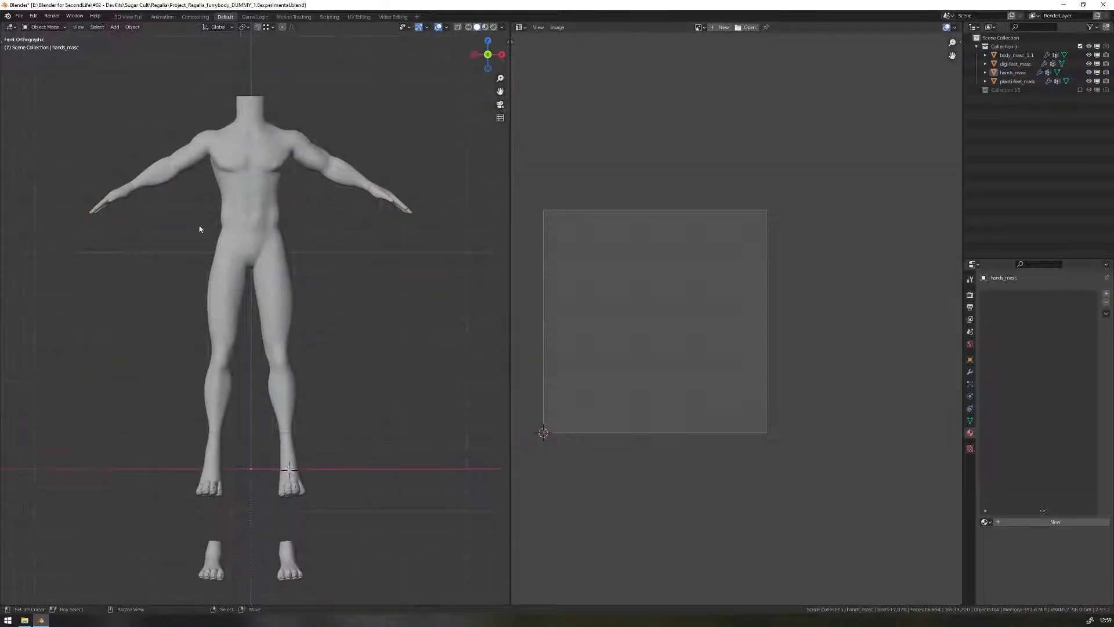
- Select the body, plantigrade feet, digitigrade feet and hands together
click(265, 211)
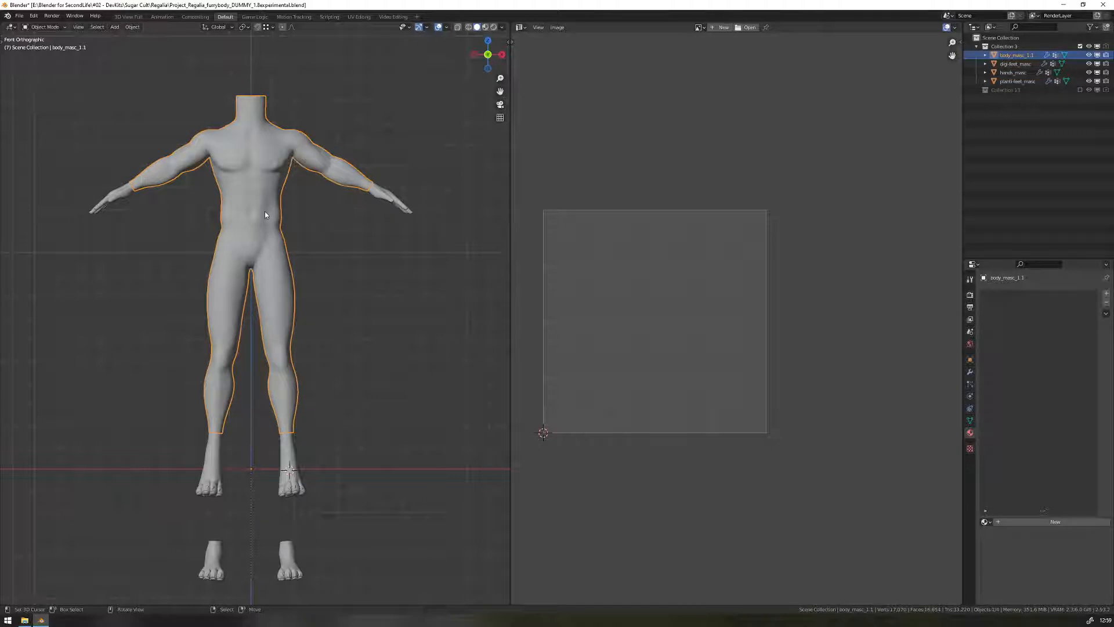
shift+click(293, 558)
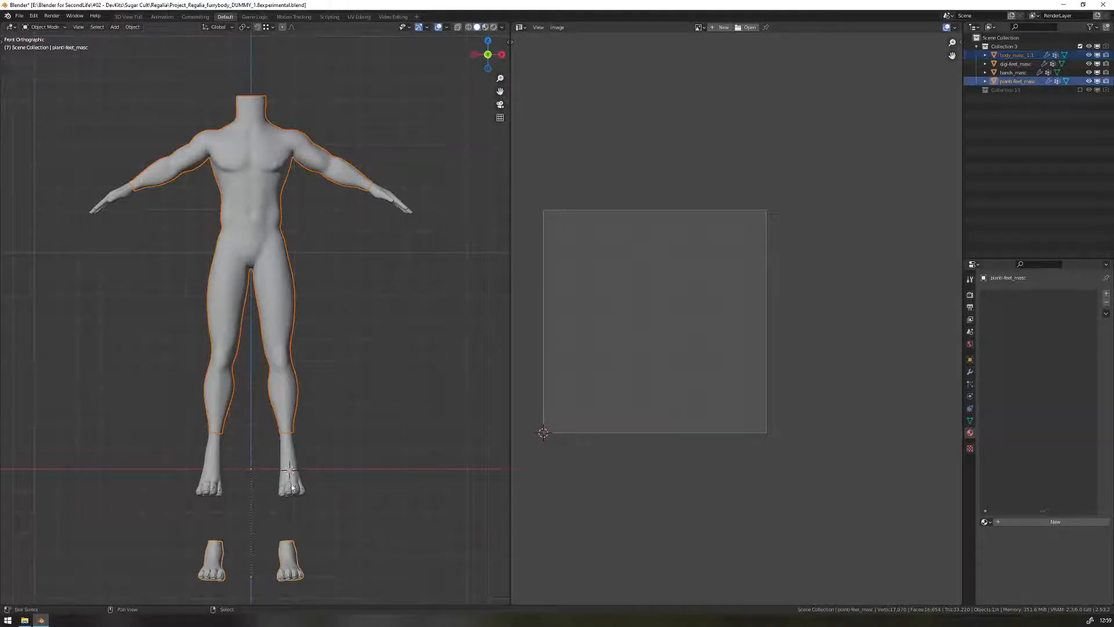
shift+click(293, 488)
shift+click(390, 194)
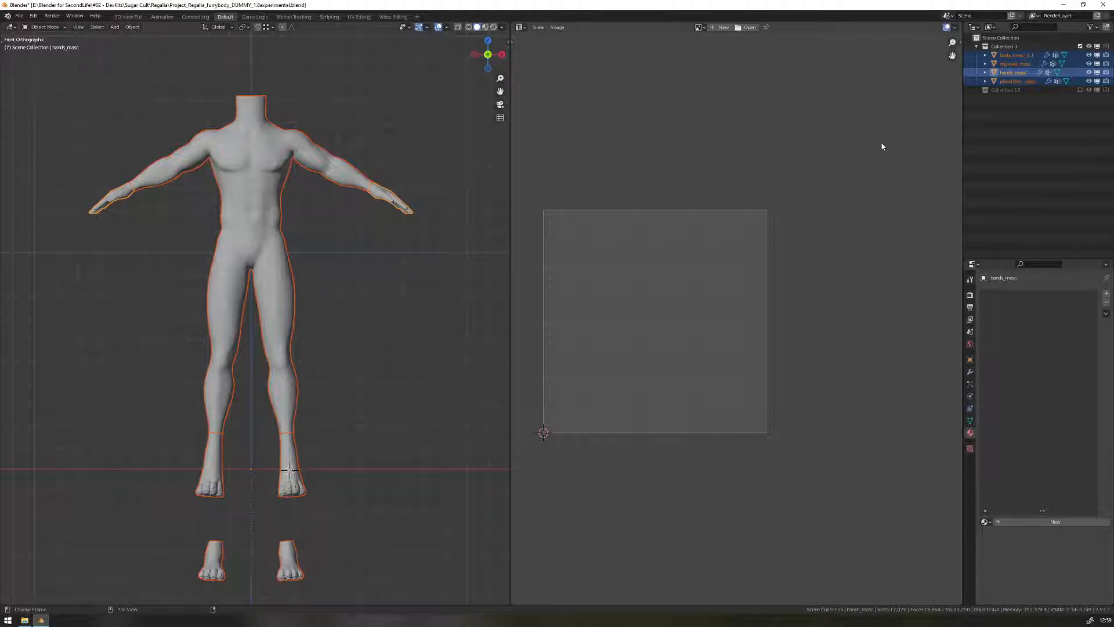
middle_drag(523, 292, 721, 229)
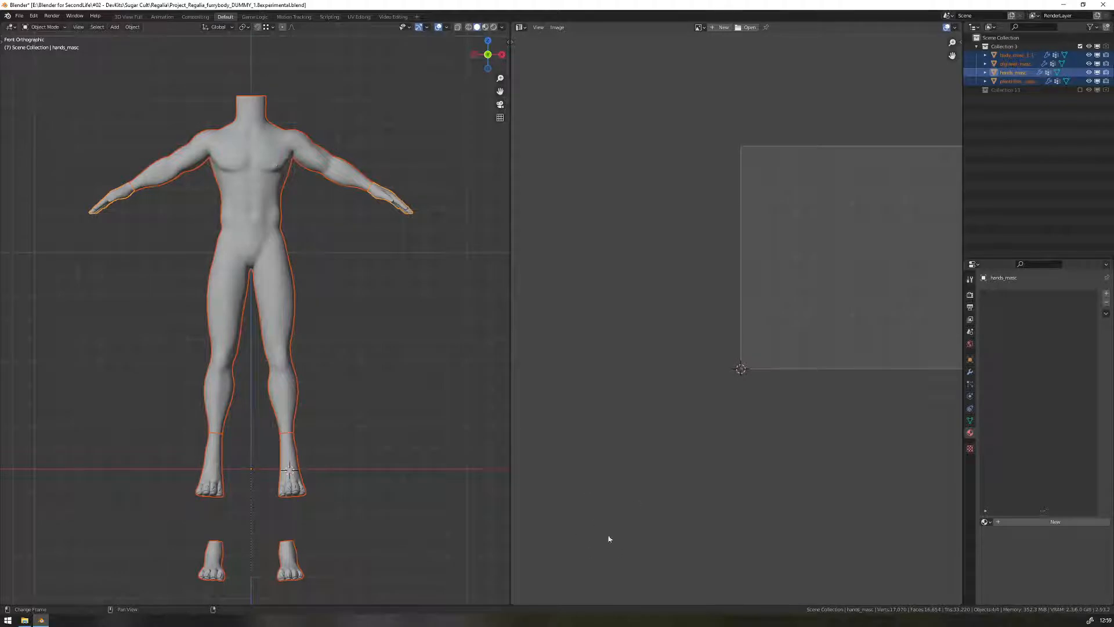
key(Home)
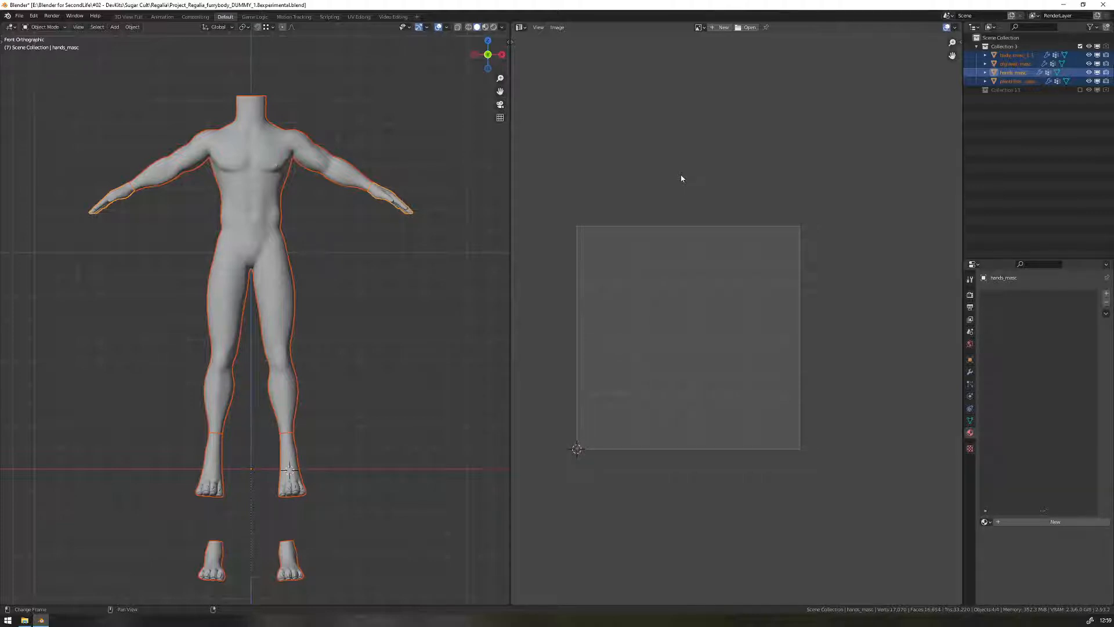
middle_drag(679, 174, 679, 182)
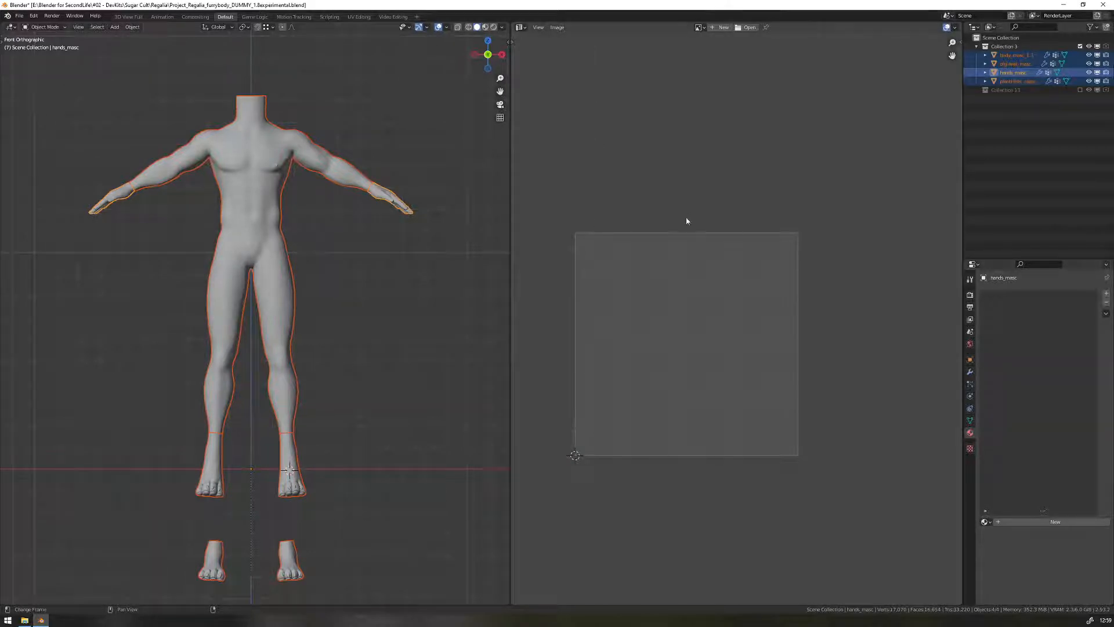
middle_drag(739, 333, 874, 288)
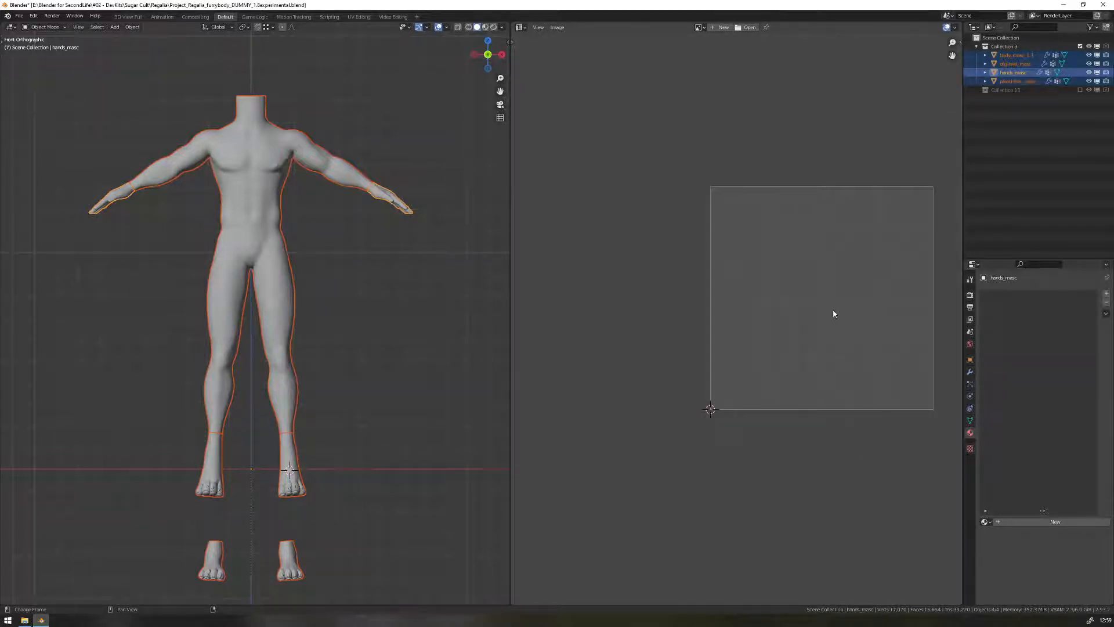
middle_drag(833, 314, 793, 319)
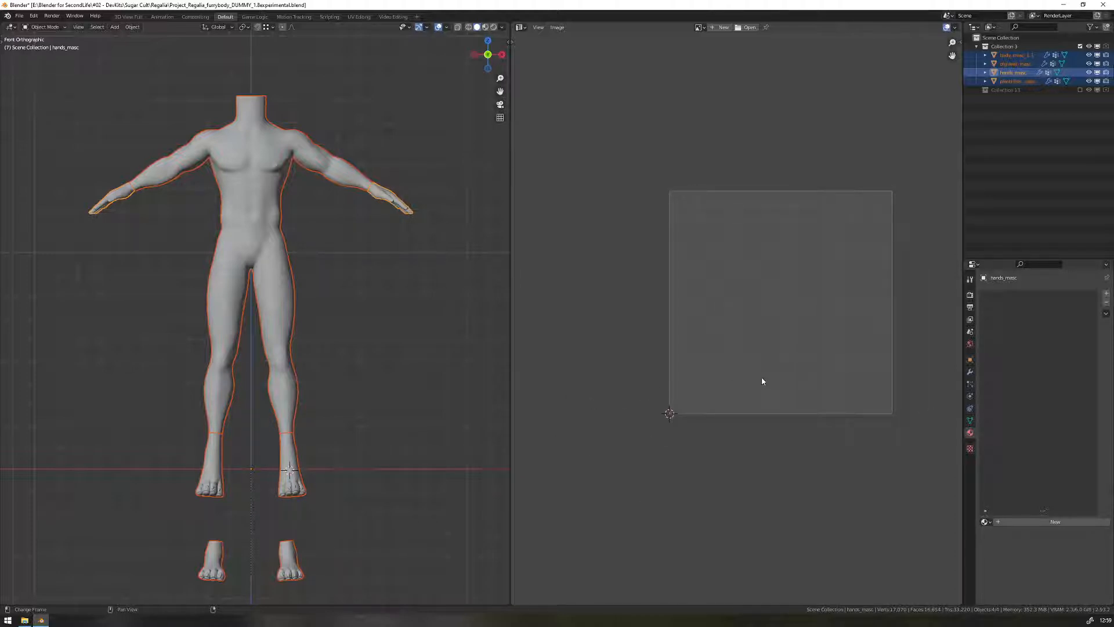
middle_drag(761, 381, 732, 381)
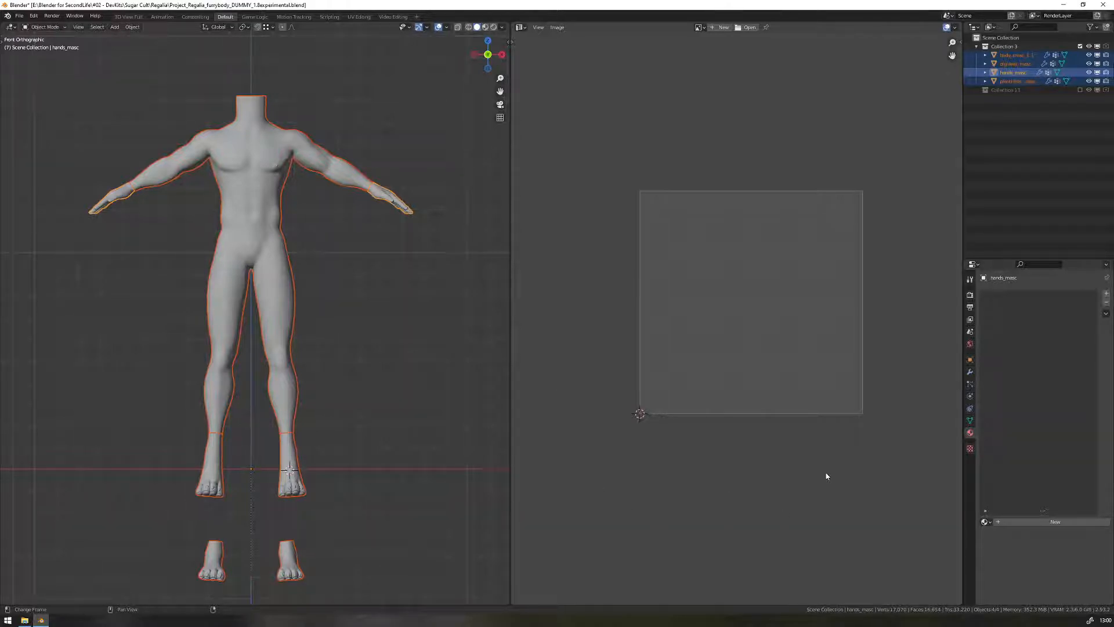
middle_drag(823, 405, 744, 439)
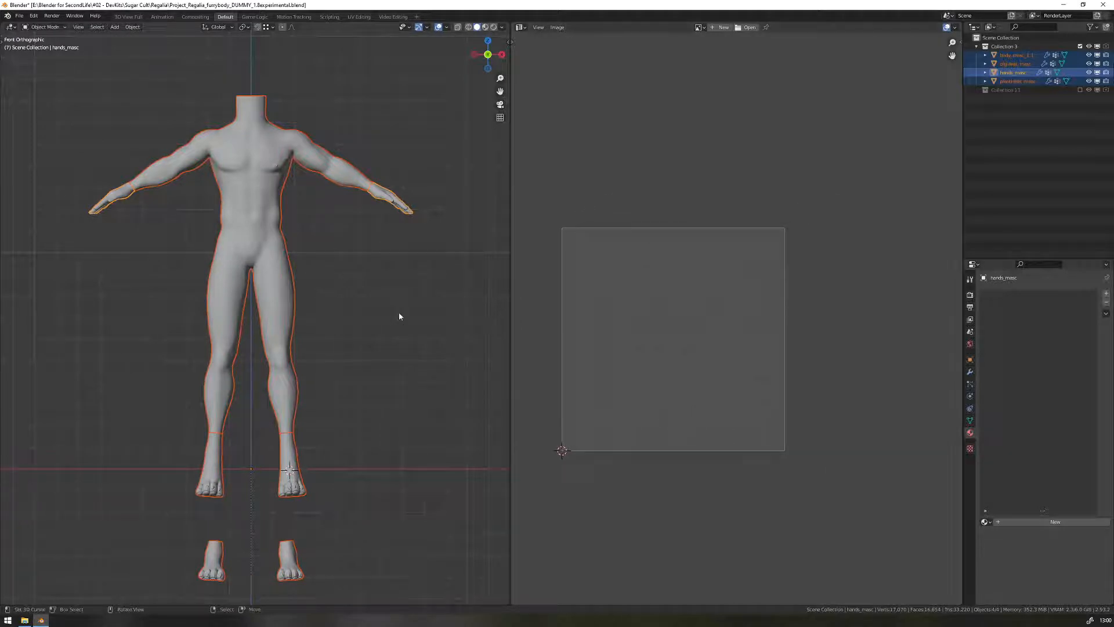
- Reselect both pairs of feet, the body and the hands as one multi-object selection and enter Edit Mode
shift+middle_drag(367, 398, 369, 384)
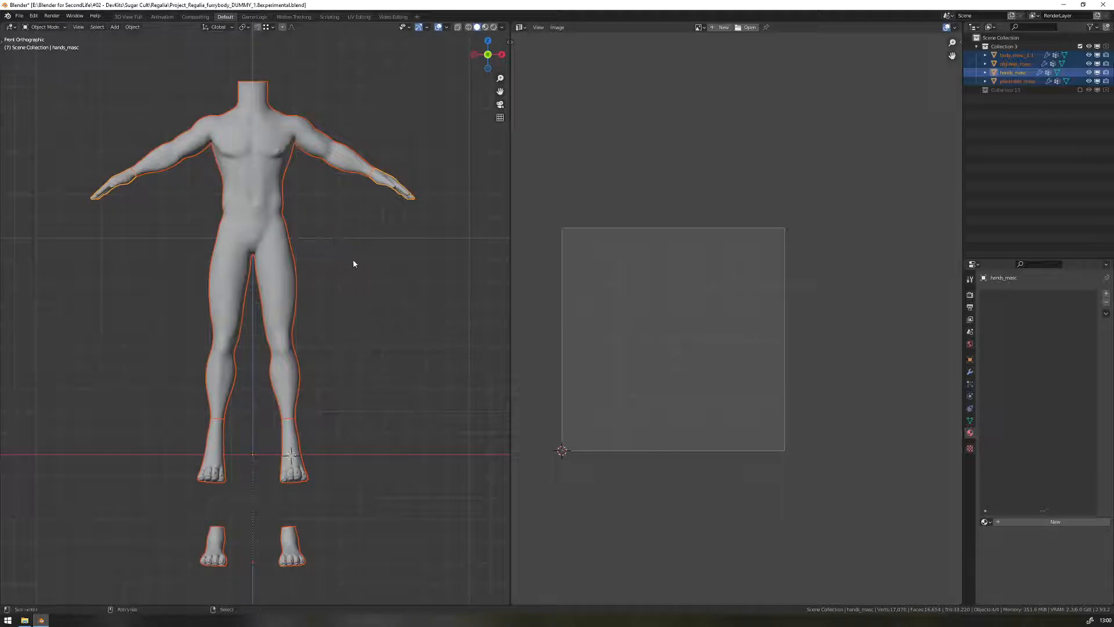
shift+middle_drag(353, 259, 371, 284)
click(281, 210)
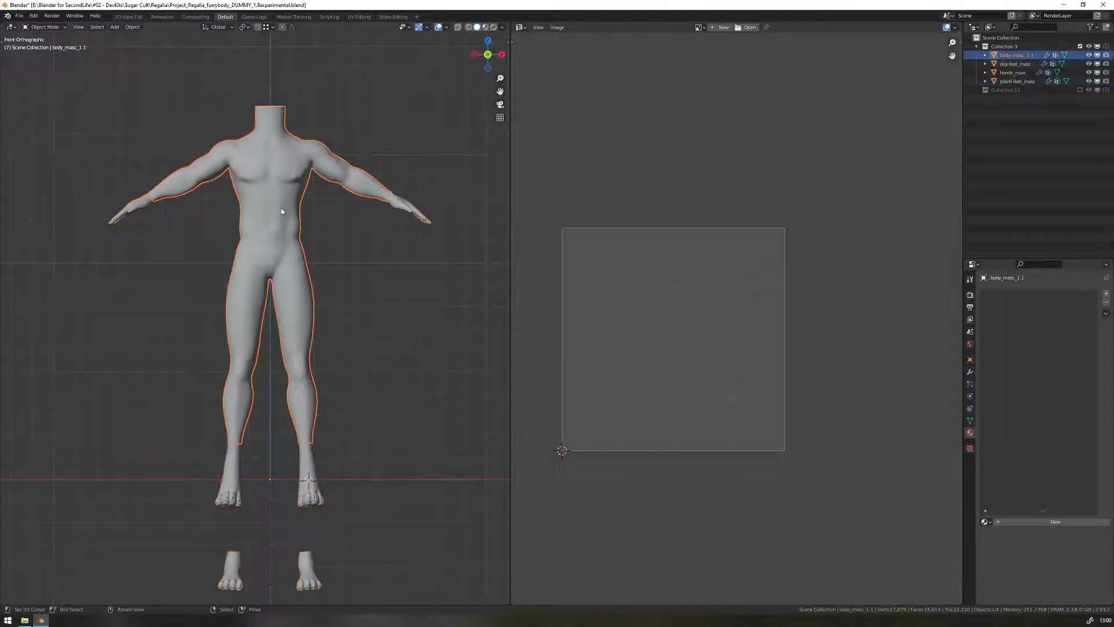
click(228, 484)
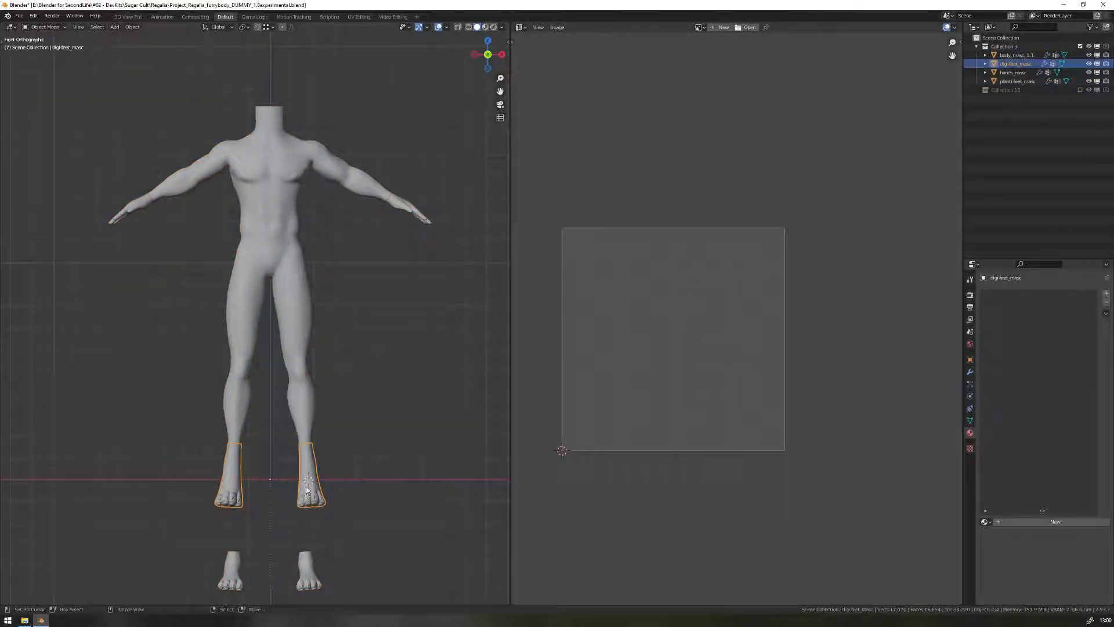
click(225, 576)
shift+click(312, 490)
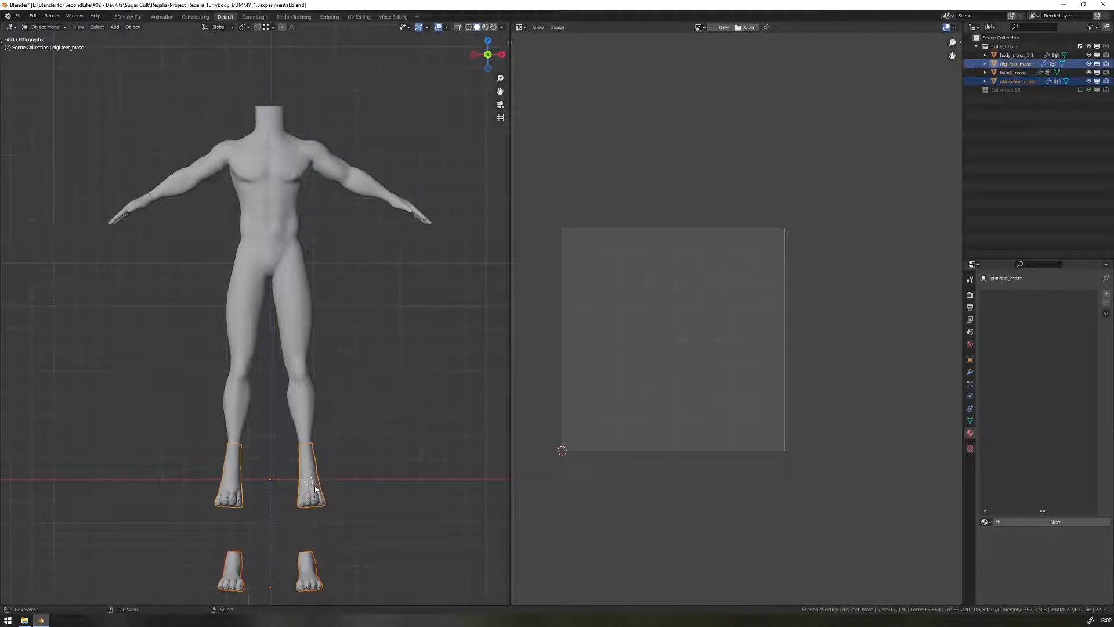
shift+click(298, 355)
shift+click(399, 210)
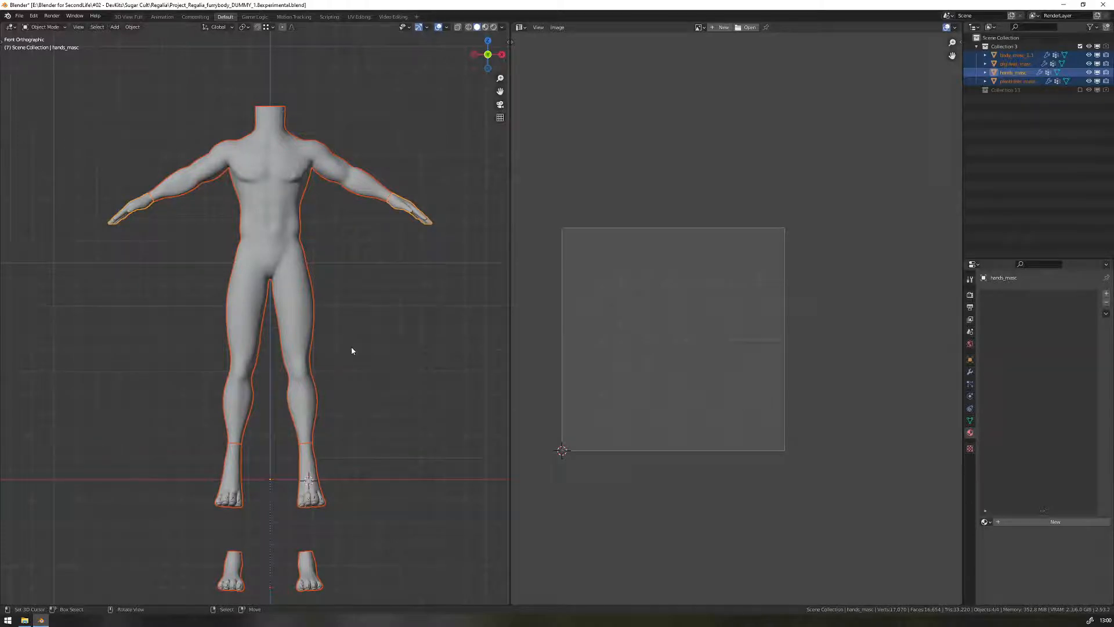
key(Tab)
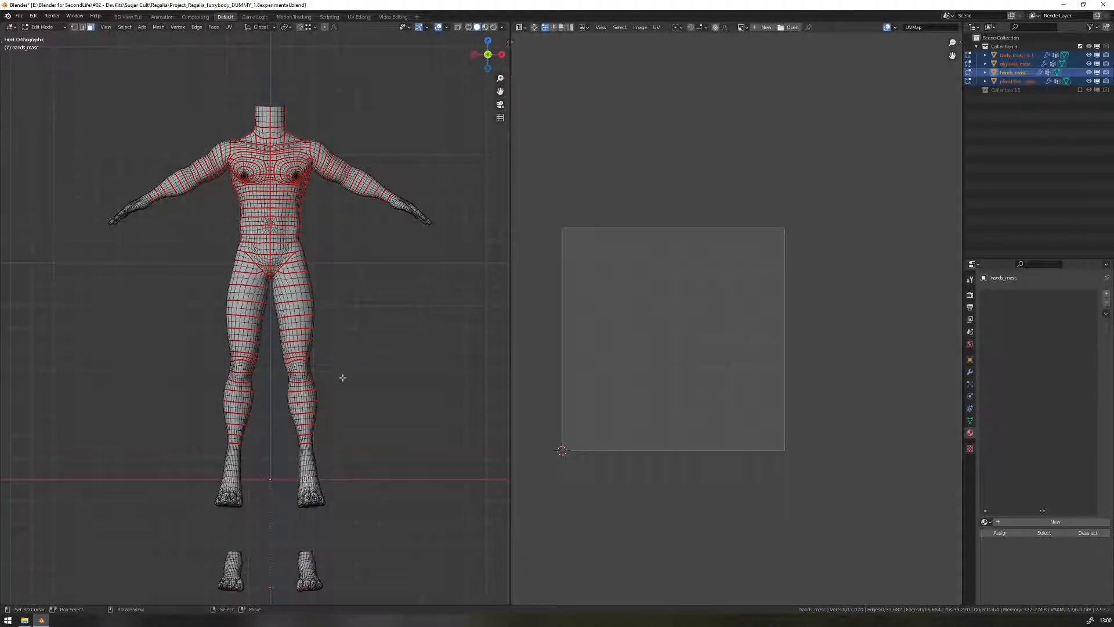
- Examine the seam layout on the body from the neck down to both pairs of feet in the front view
shift+middle_drag(348, 353, 352, 394)
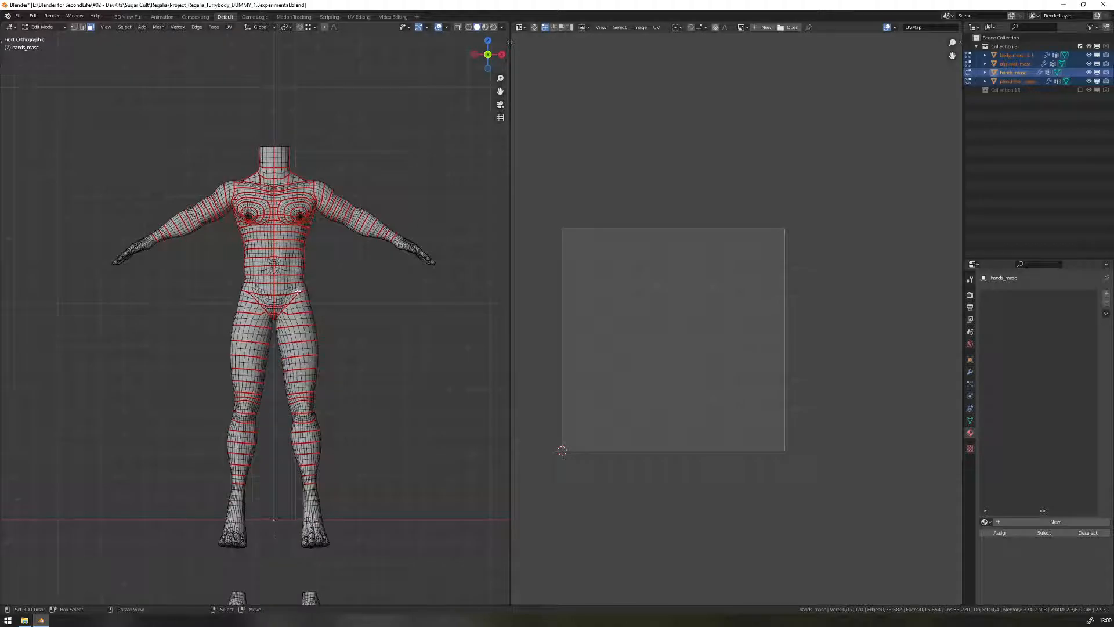
scroll(284, 282, up, 12)
shift+middle_drag(345, 156, 313, 376)
scroll(313, 376, up, 4)
scroll(348, 348, down, 10)
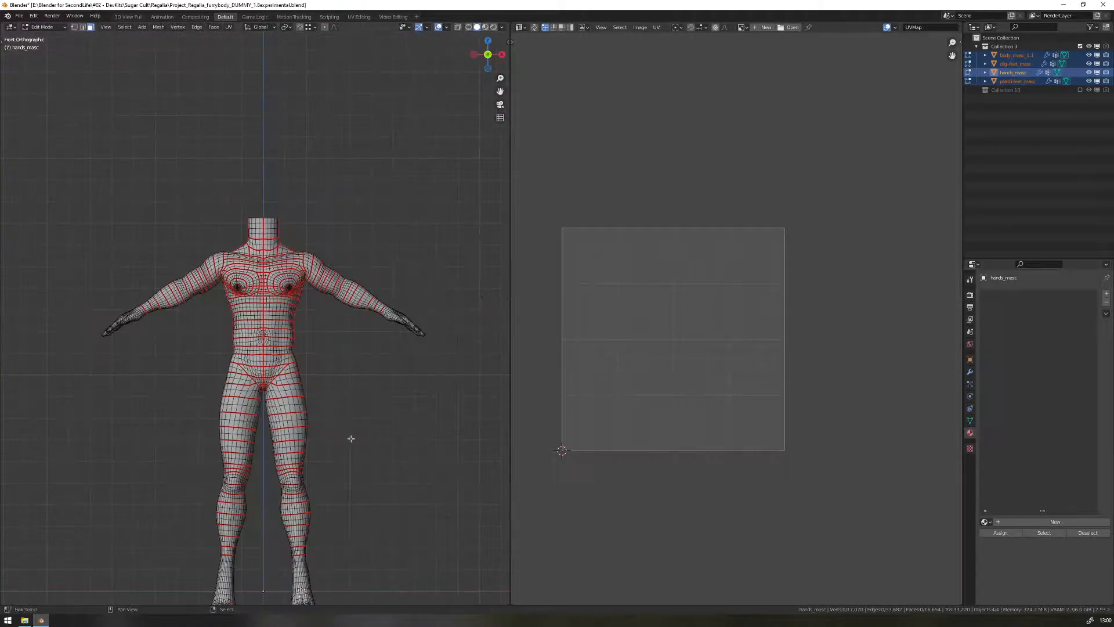
shift+middle_drag(348, 439, 341, 280)
shift+middle_drag(373, 441, 354, 385)
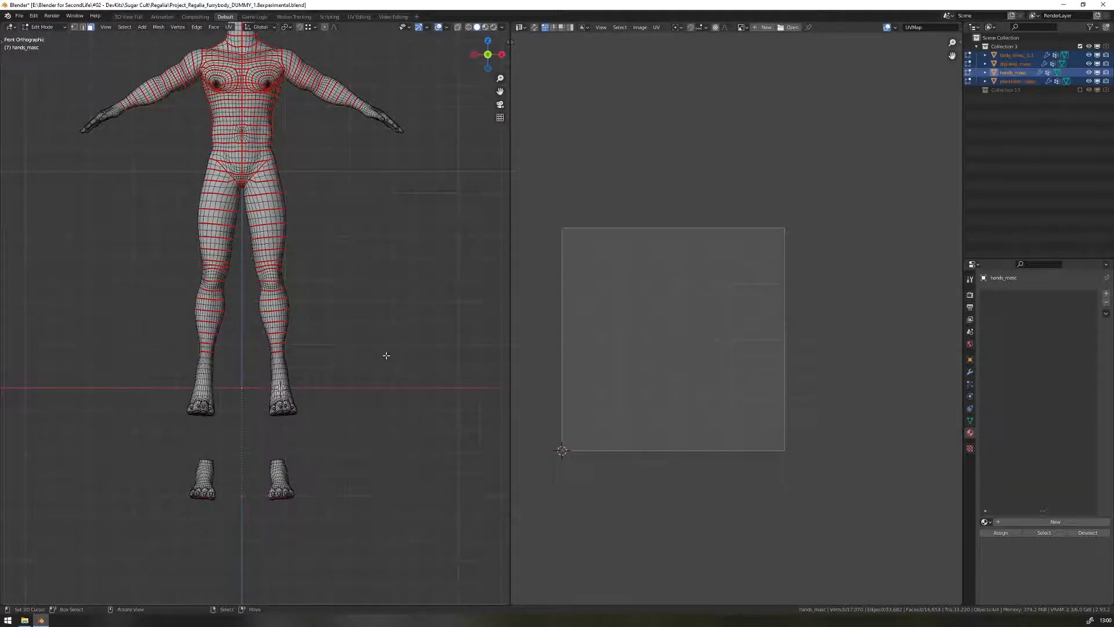
shift+scroll(380, 363, up, 1)
shift+scroll(374, 371, up, 1)
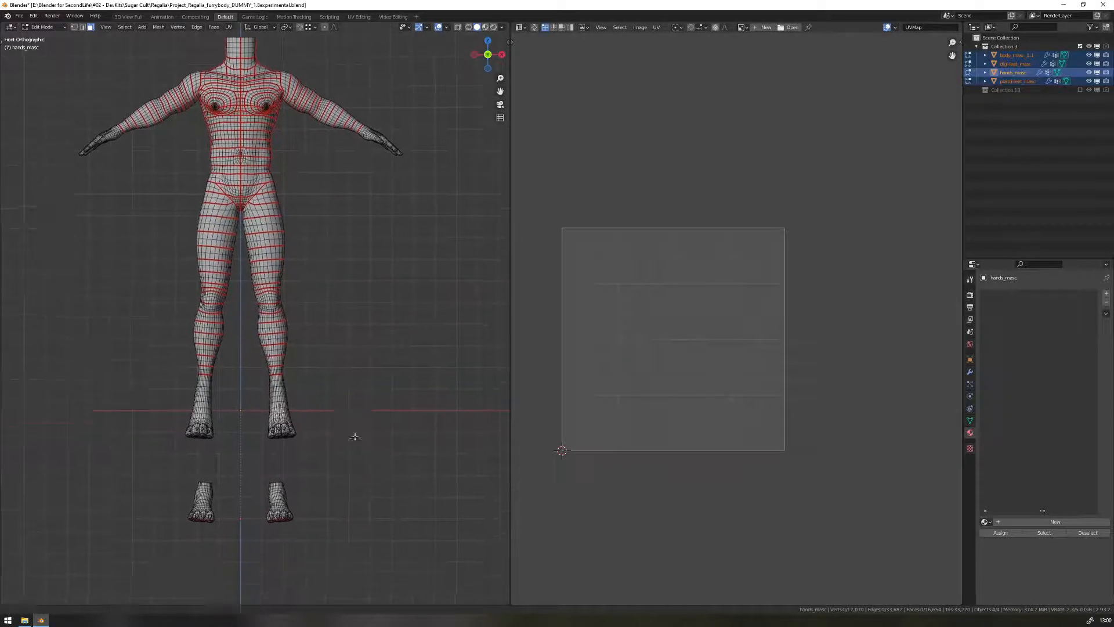
- Show the meshes in wireframe and box-select all faces of the detached lower foot on the character's left side
scroll(373, 441, down, 3)
scroll(373, 441, down, 2)
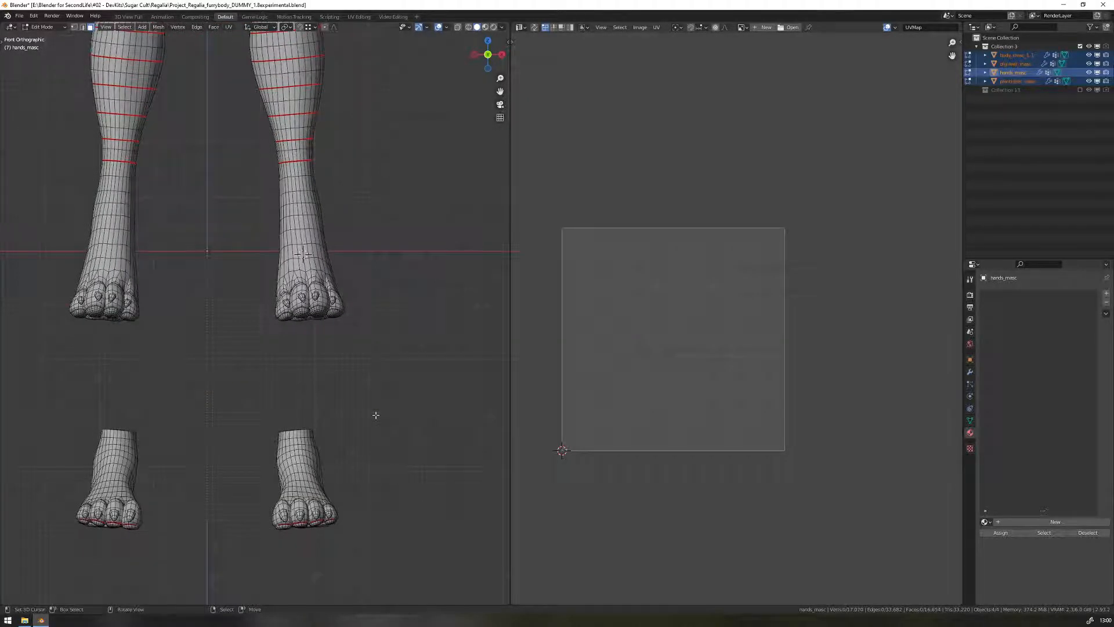
key(shift+z)
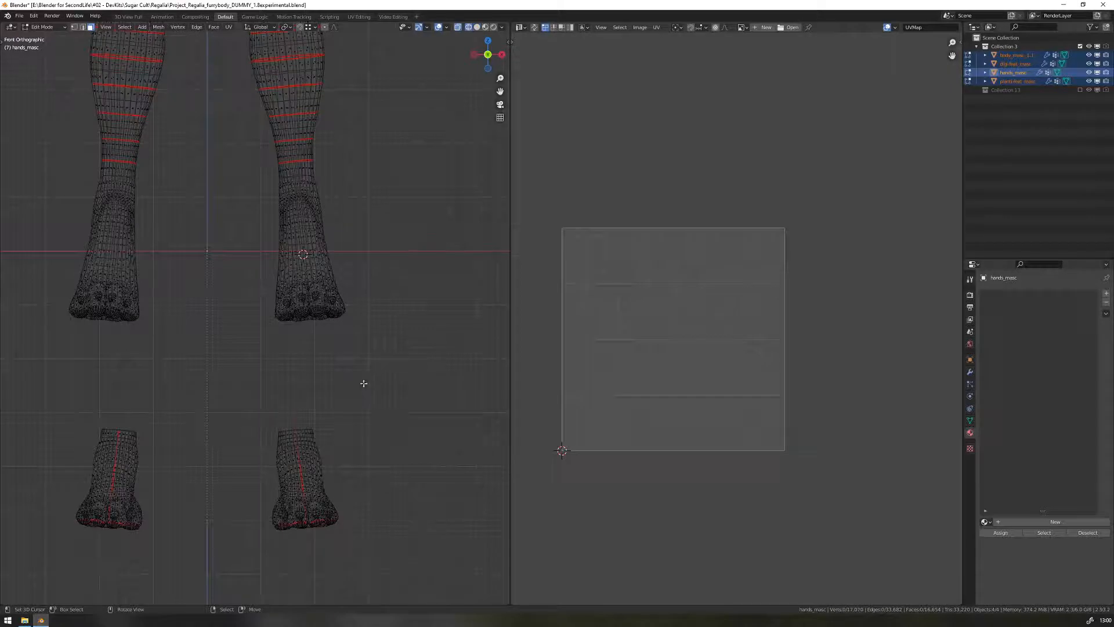
shift+middle_drag(355, 188, 352, 116)
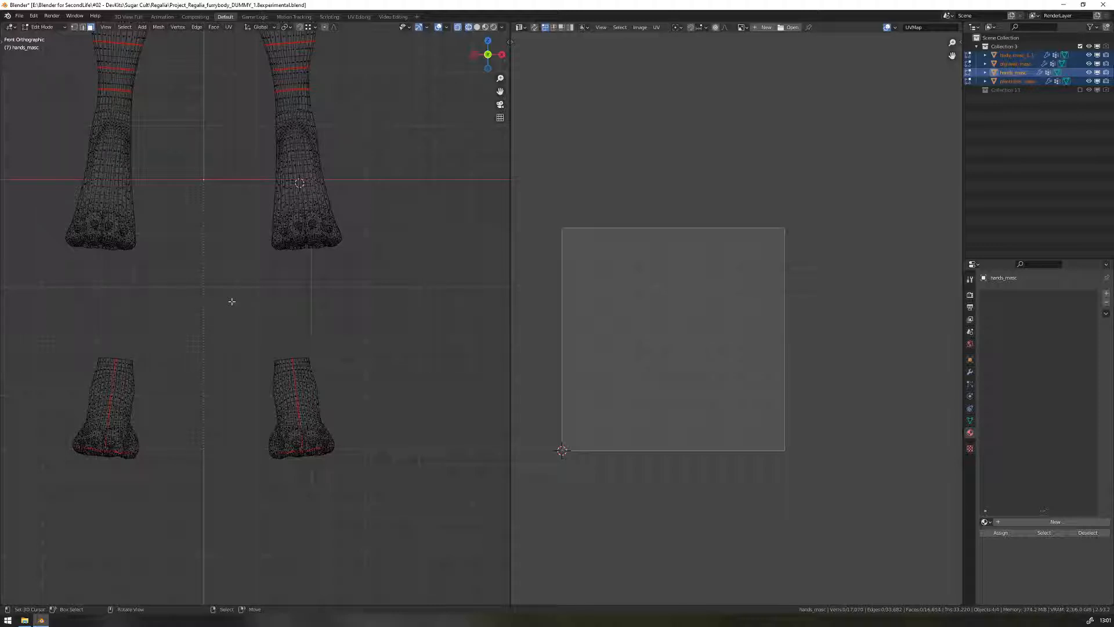
key(b)
drag(215, 286, 454, 540)
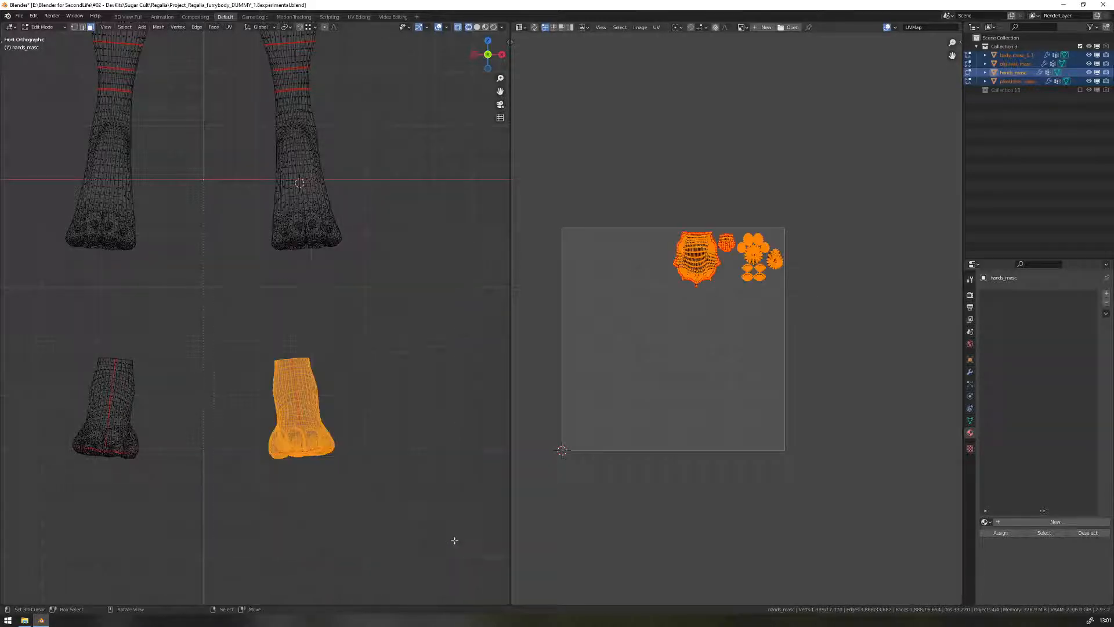
- Extend the face selection over the left upper foot, lower leg and thigh
shift+middle_drag(428, 214, 424, 388)
drag(438, 522, 235, 125)
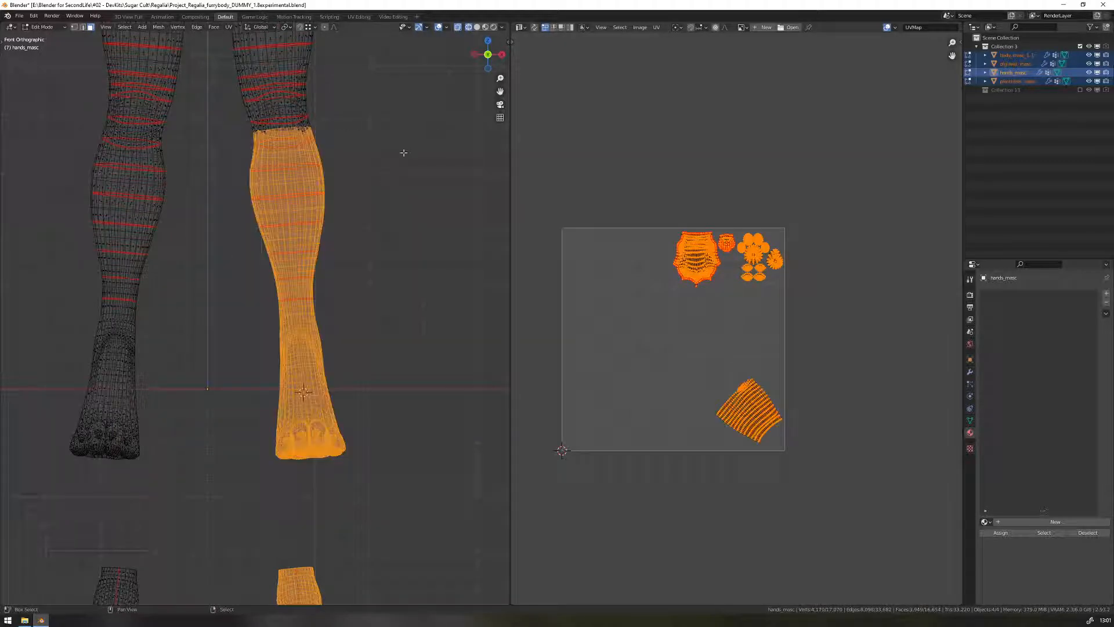
shift+middle_drag(415, 321, 410, 232)
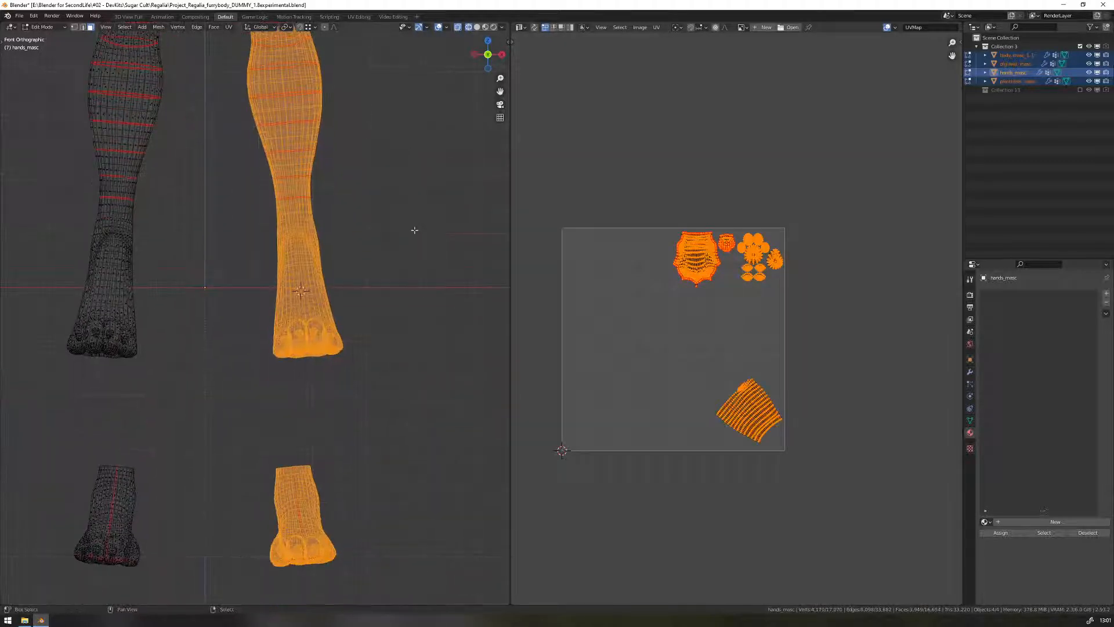
shift+middle_drag(376, 176, 441, 498)
drag(415, 521, 215, 230)
- Add the left half of the torso and neck, plus the left arm and hand, to the face selection
shift+middle_drag(304, 171, 278, 480)
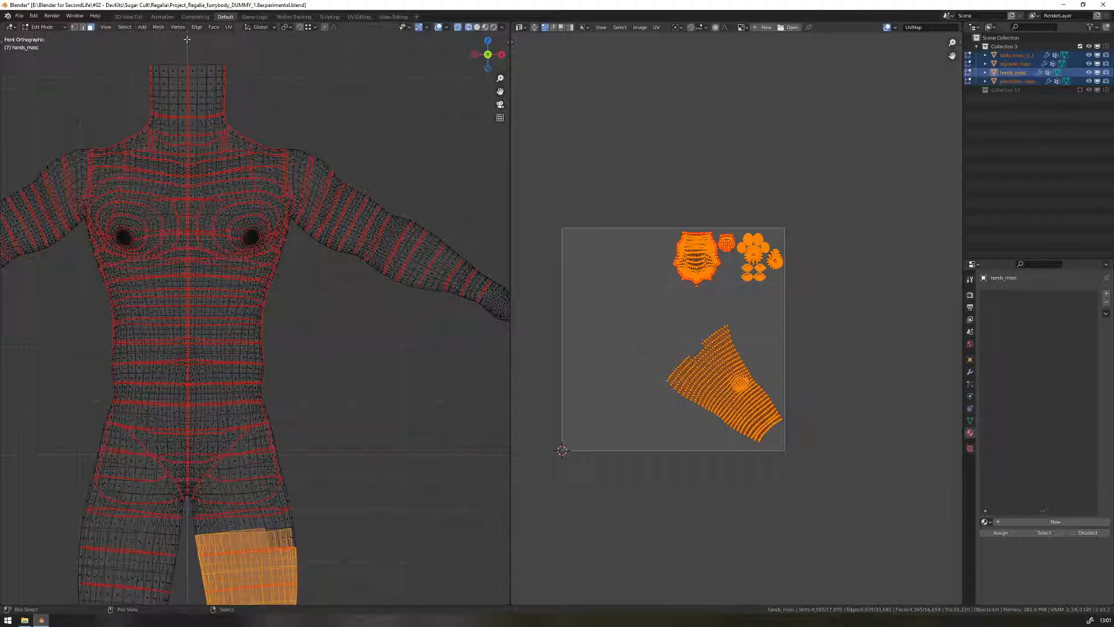
drag(187, 40, 472, 600)
shift+middle_drag(414, 386, 242, 387)
shift+drag(237, 197, 445, 474)
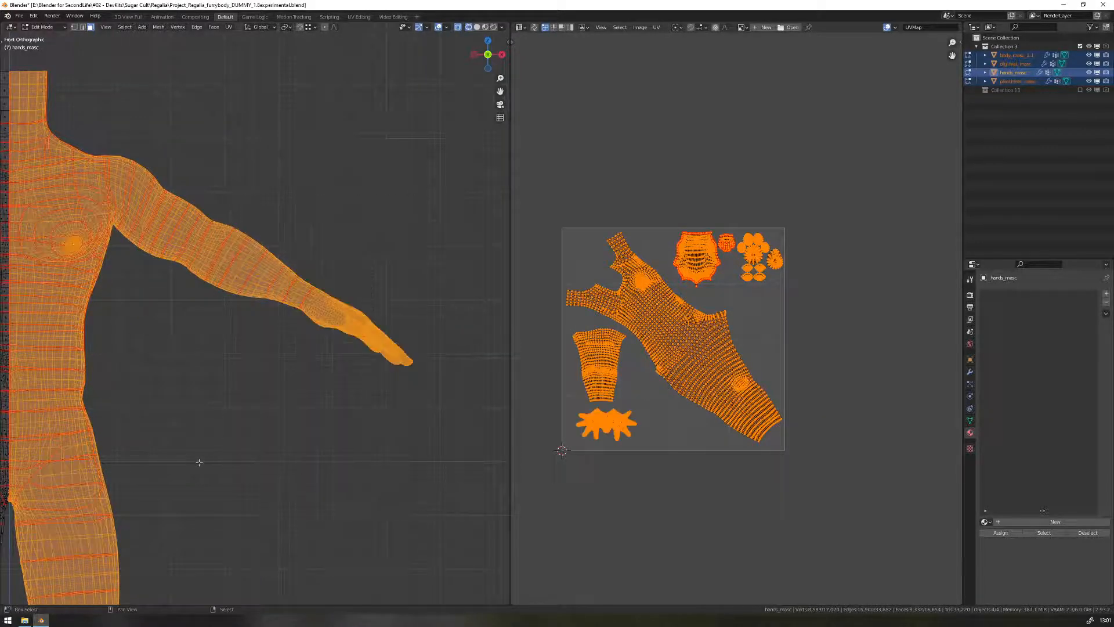
- Deselect the stray crotch faces that cross the body's centre line into the unselected half
shift+middle_drag(199, 463, 283, 311)
scroll(283, 310, up, 6)
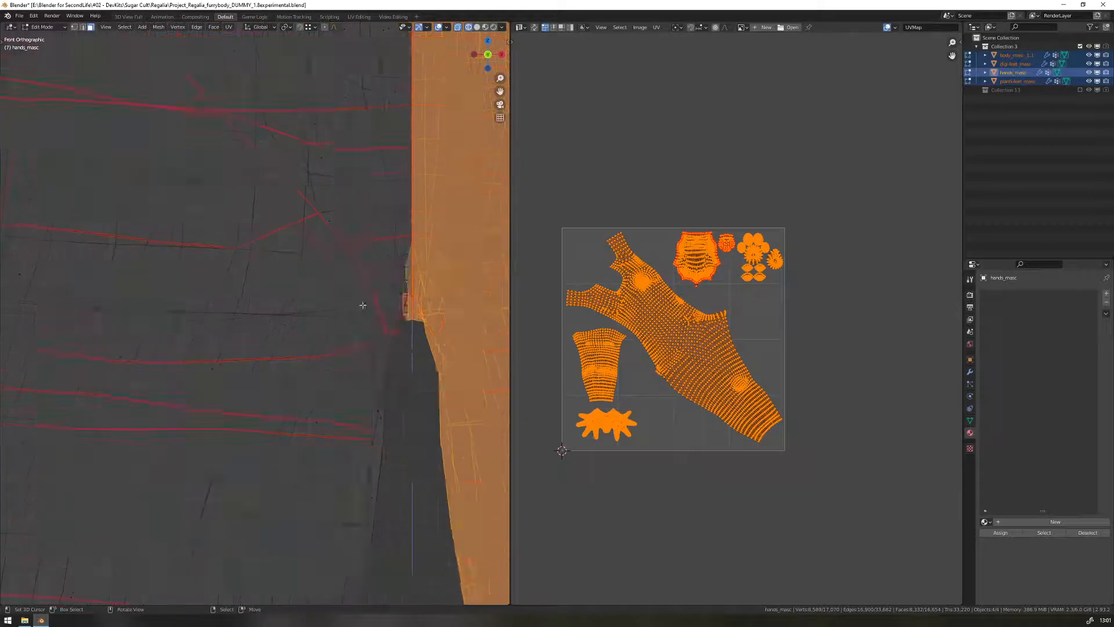
scroll(372, 302, down, 3)
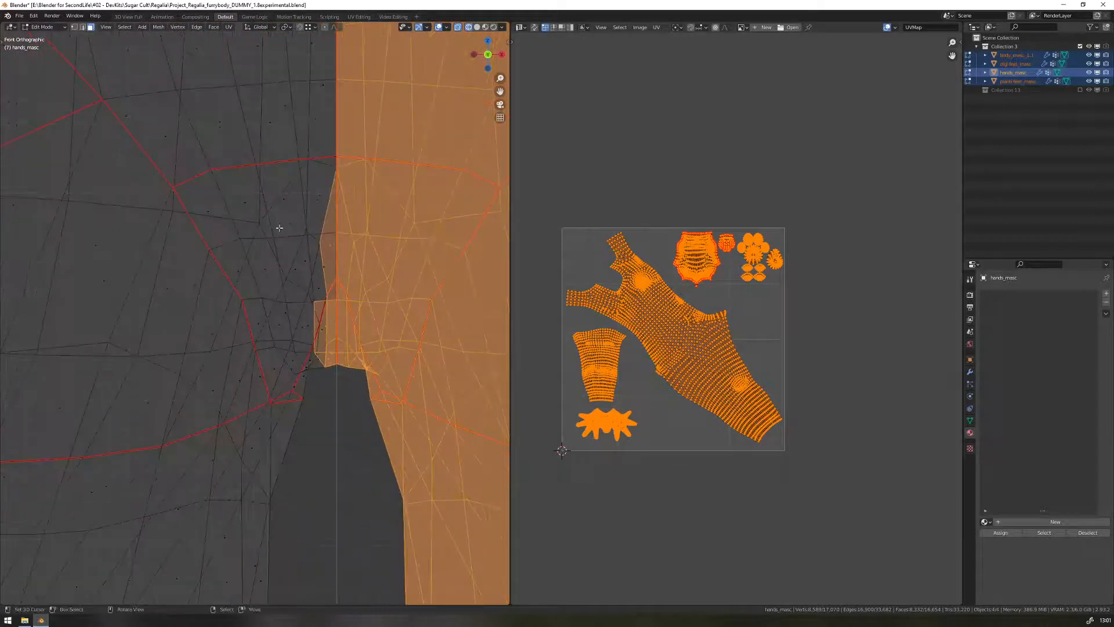
key(b)
drag(198, 103, 320, 379)
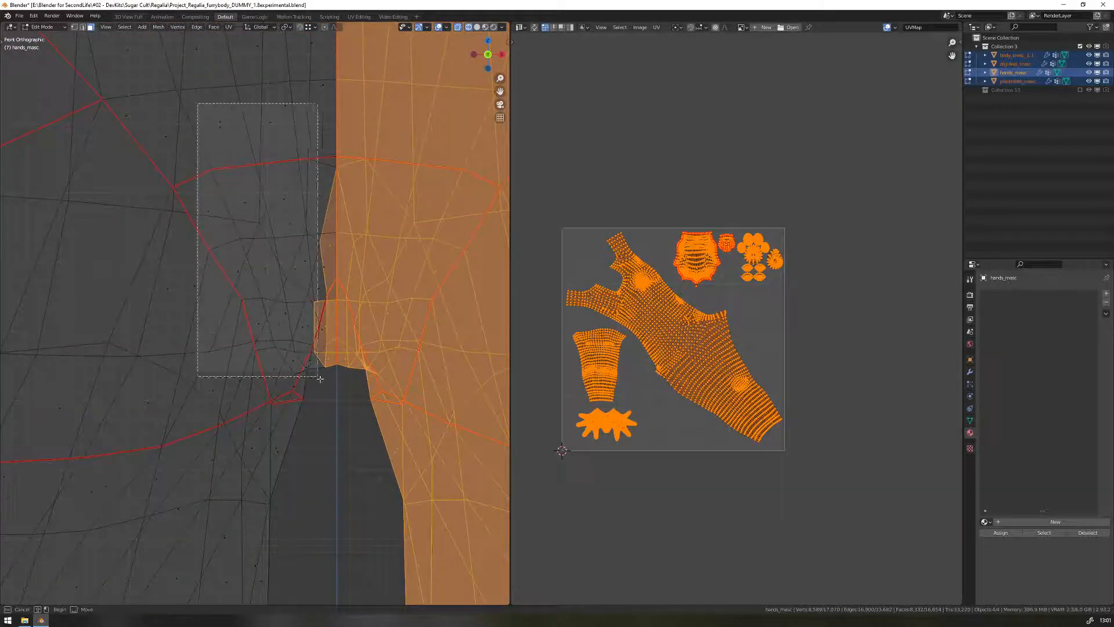
middle_drag(320, 378, 339, 402)
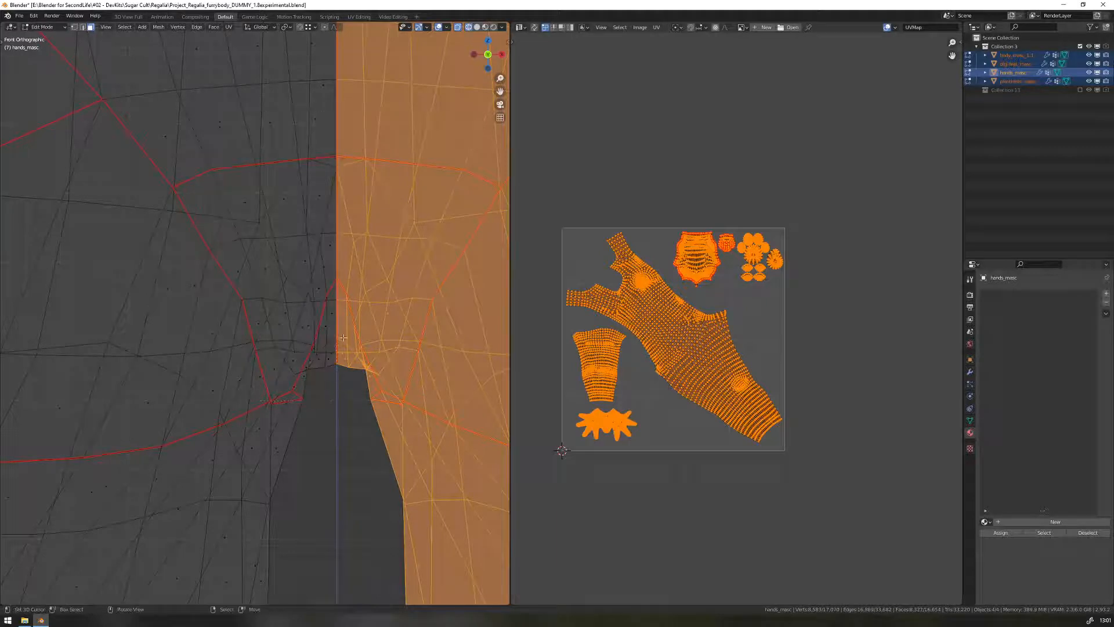
- Check the selection boundary along the body's centre line from crotch to neck for stray or missing faces
scroll(343, 337, down, 8)
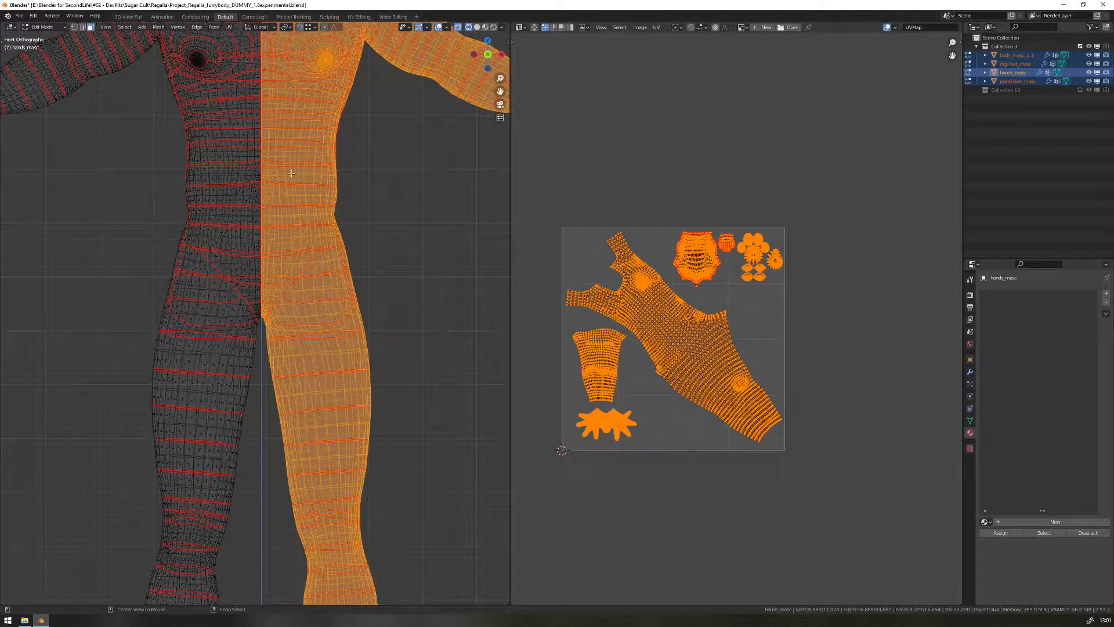
alt+middle_drag(291, 174, 277, 207)
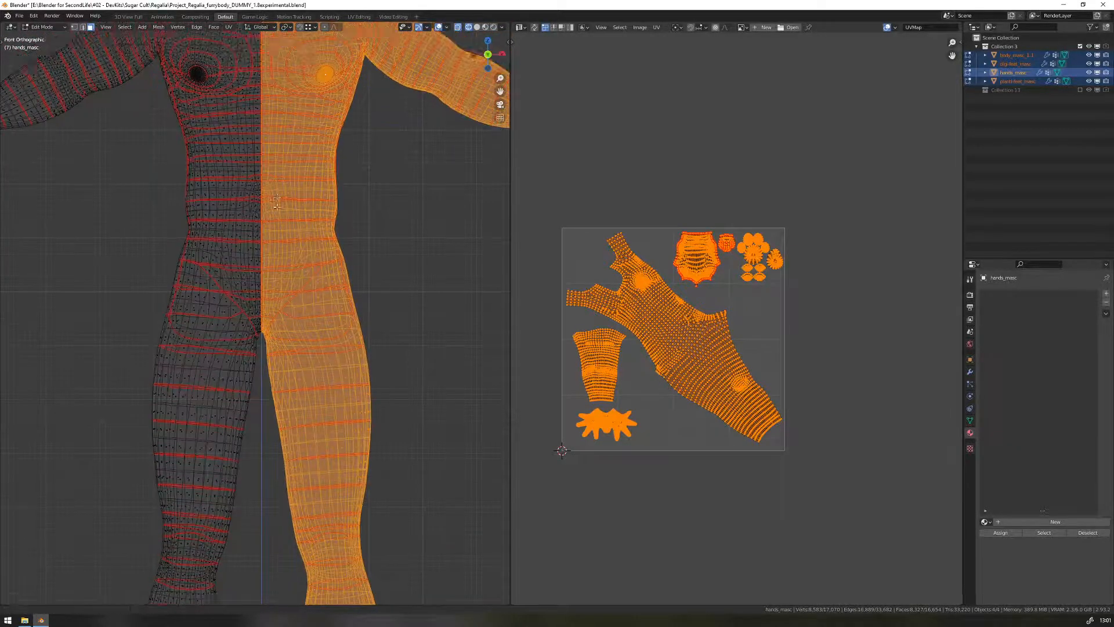
scroll(281, 303, up, 6)
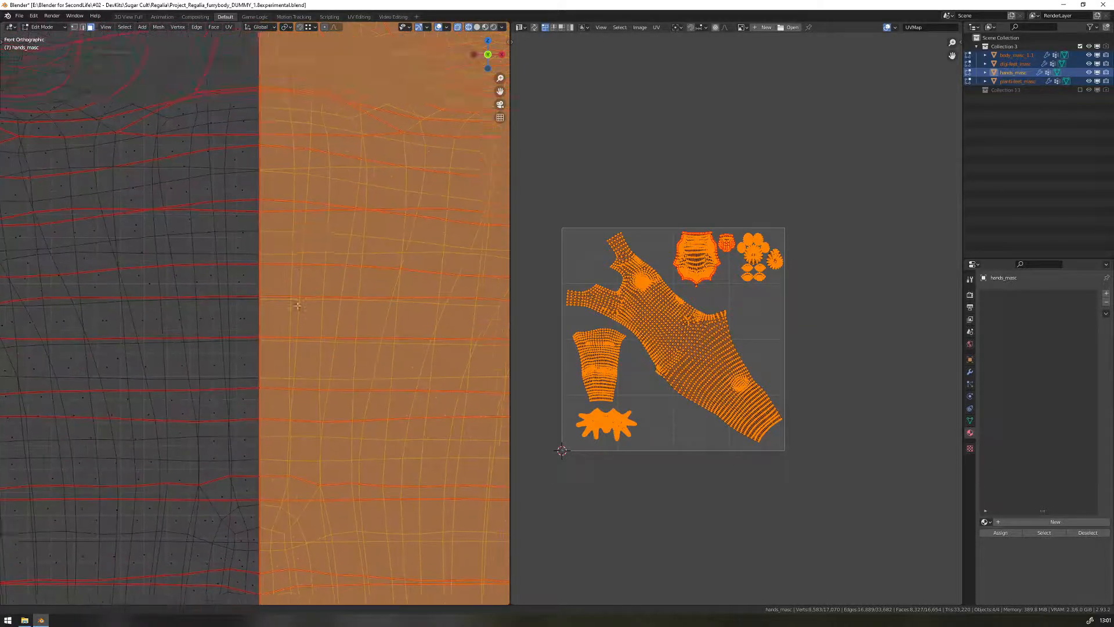
scroll(293, 325, down, 4)
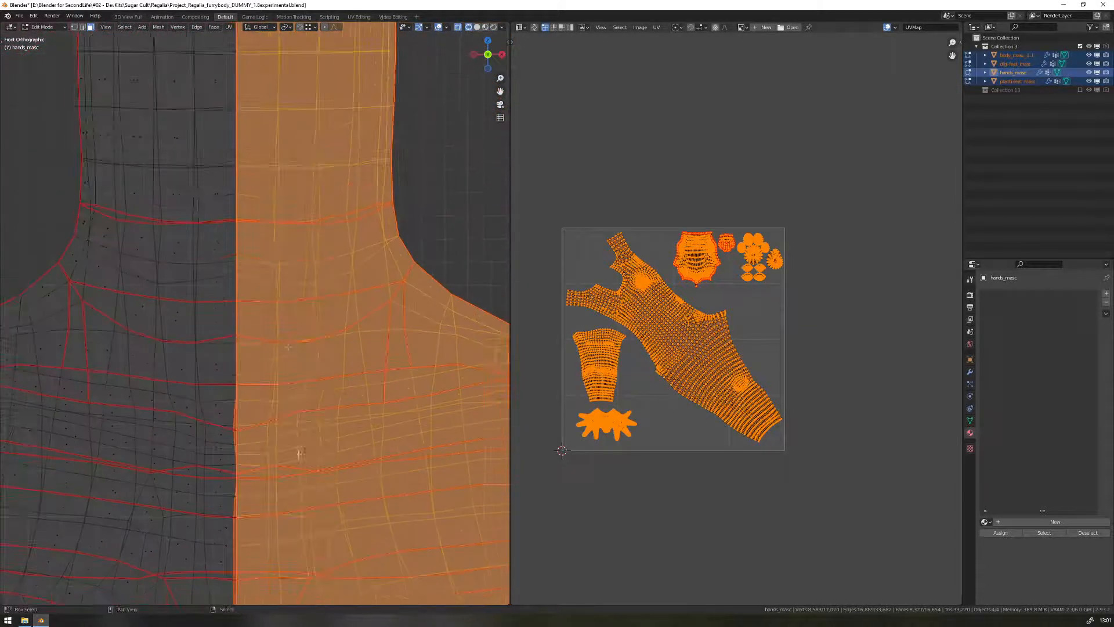
scroll(288, 347, down, 7)
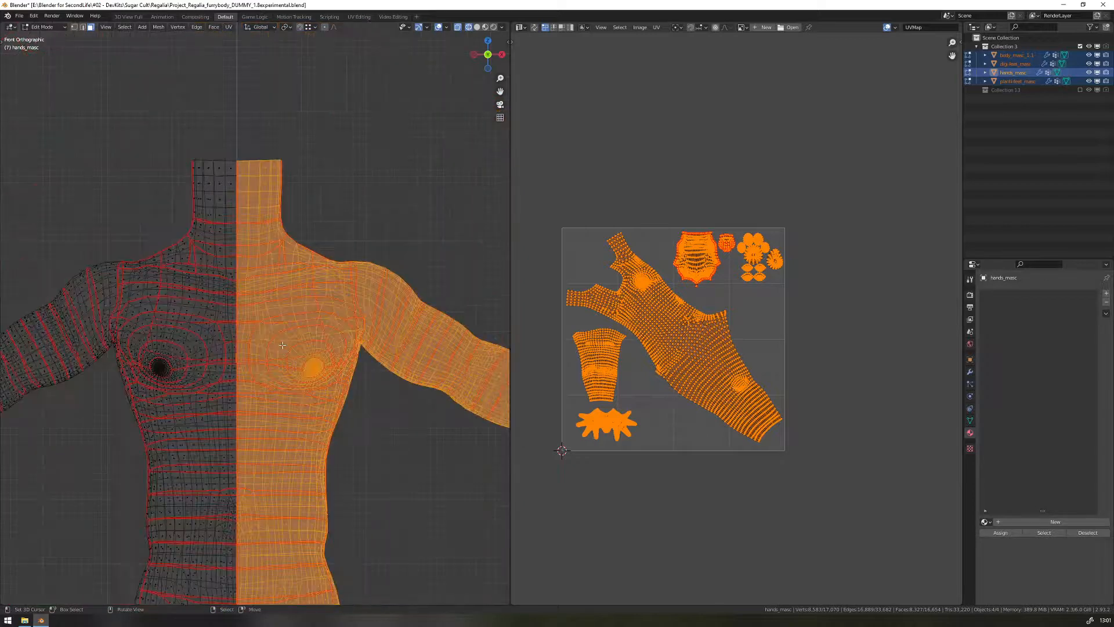
scroll(282, 345, down, 4)
scroll(323, 286, up, 2)
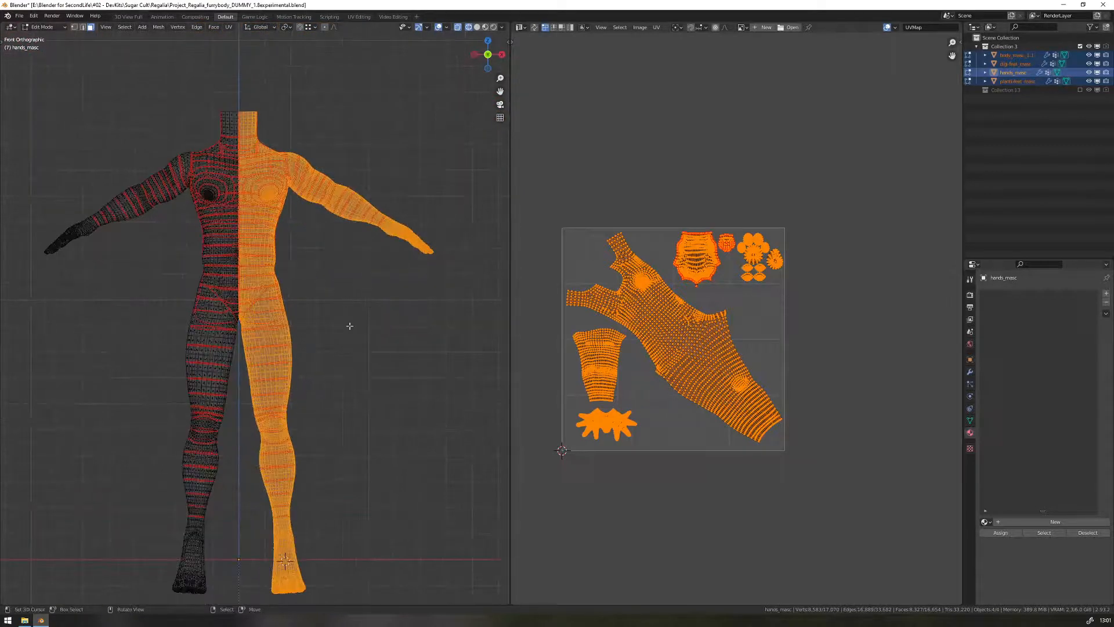
scroll(350, 266, up, 1)
scroll(351, 266, down, 2)
scroll(350, 265, down, 1)
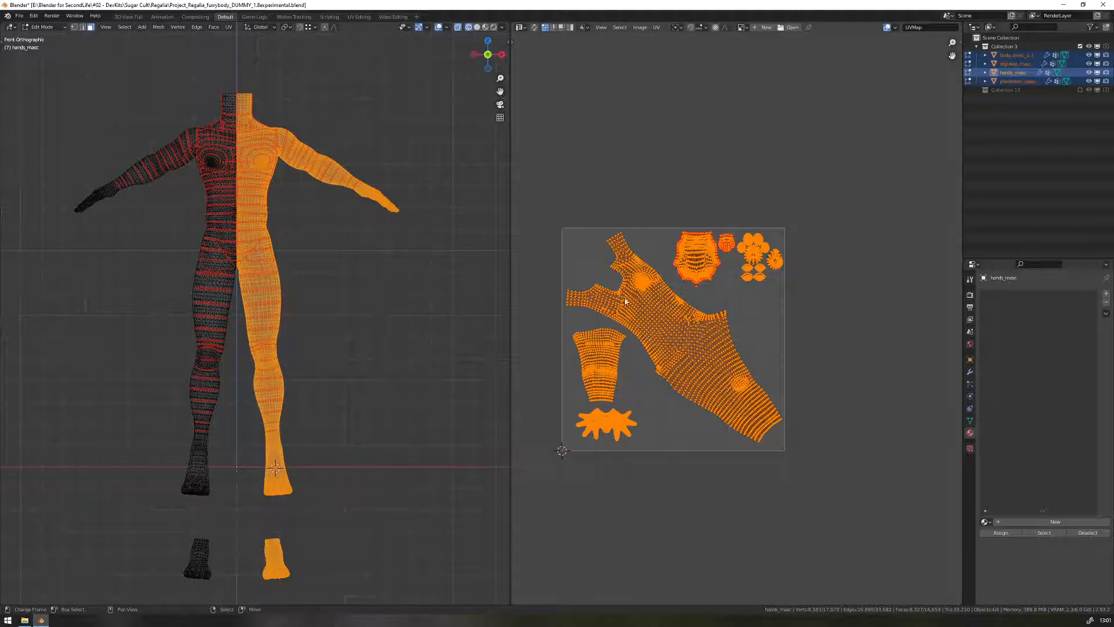
- Select all UV islands belonging to the selected half of the body, hand and feet
click(694, 355)
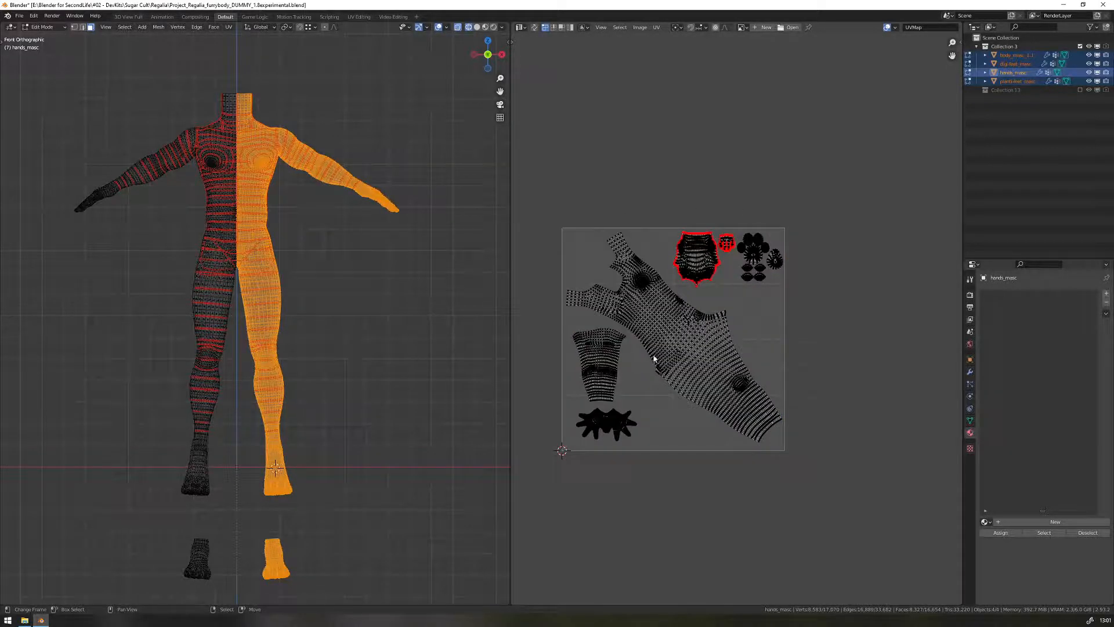
middle_drag(654, 358, 675, 356)
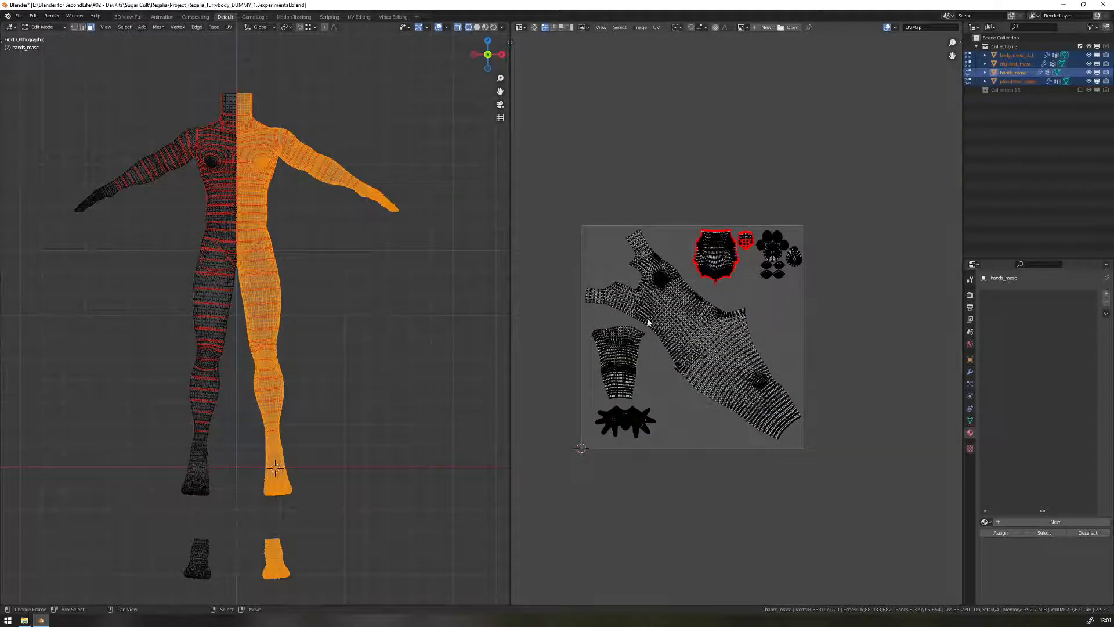
key(a)
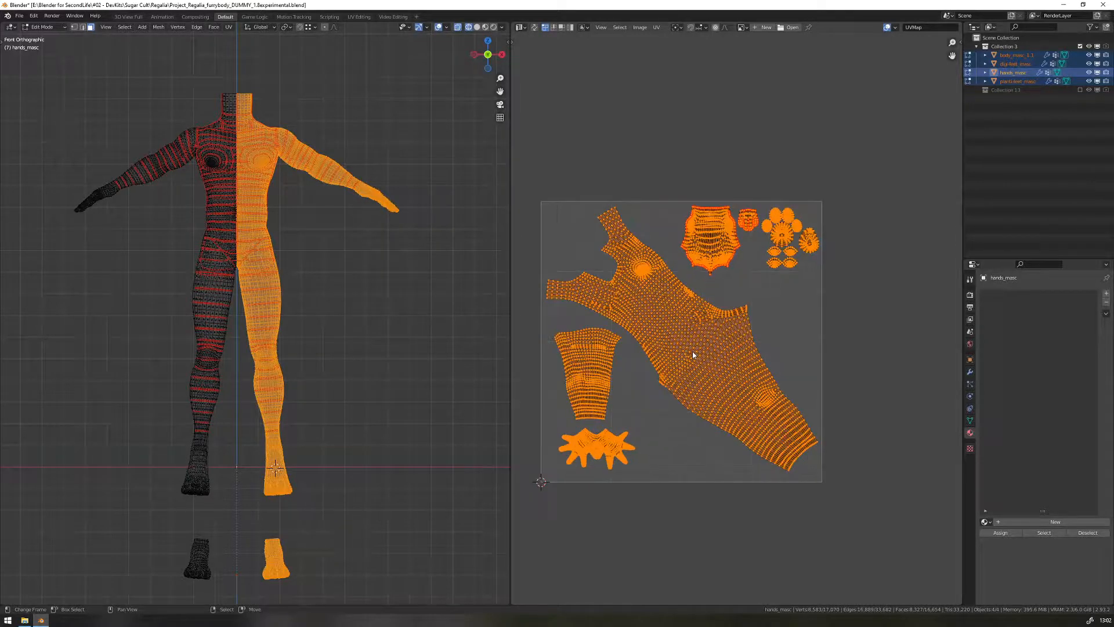
scroll(692, 351, up, 2)
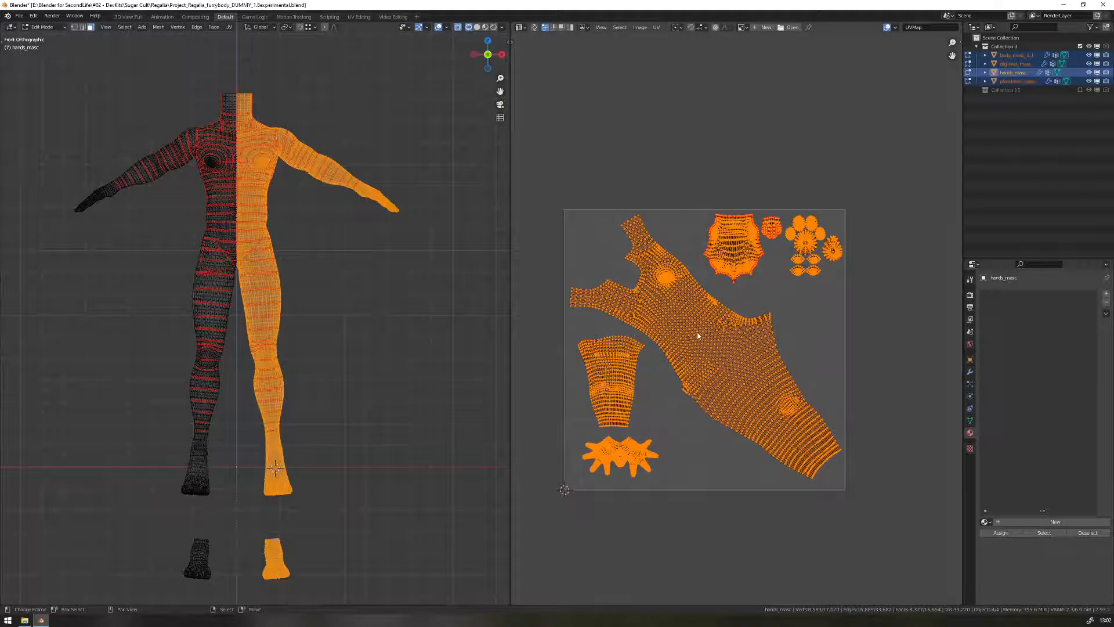
- Try to move the selected UV islands freehand out of the UV tile
key(g)
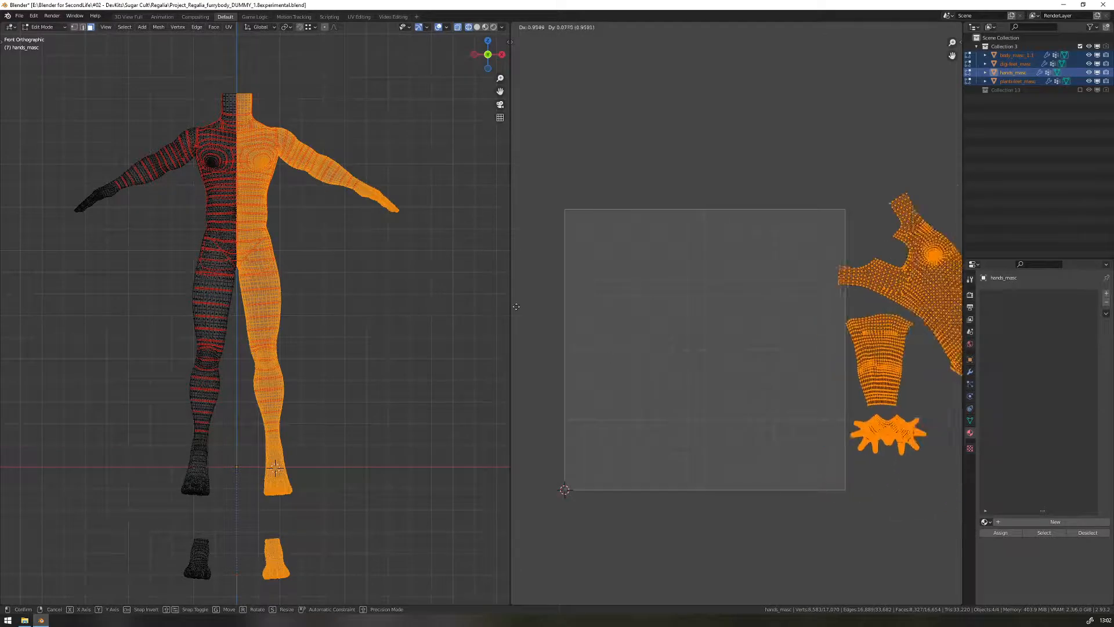
click(763, 328)
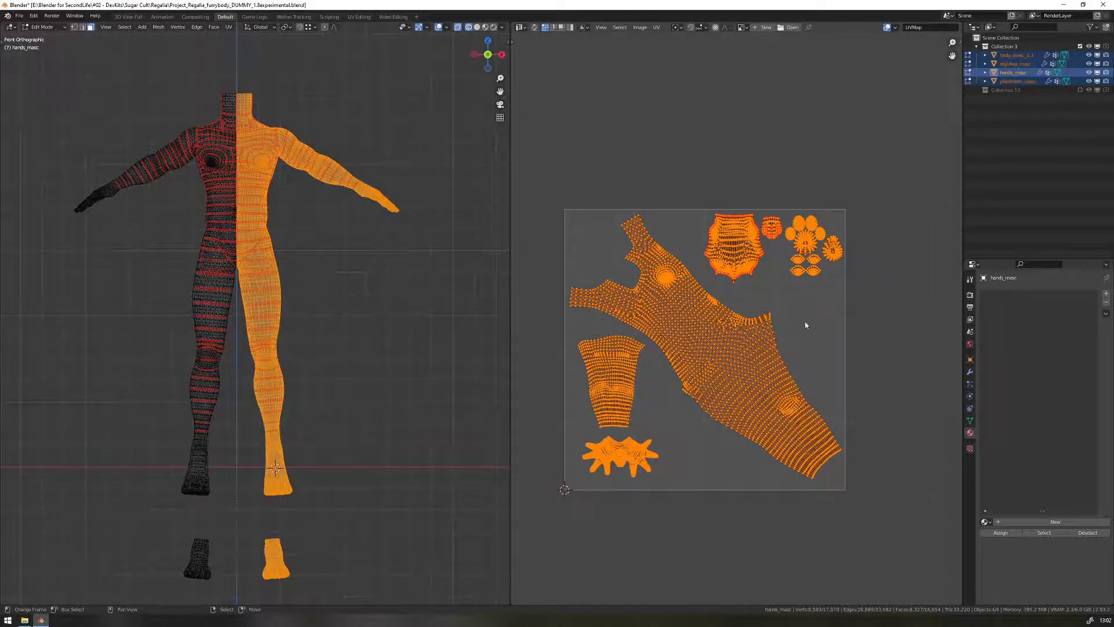
middle_drag(847, 344, 817, 335)
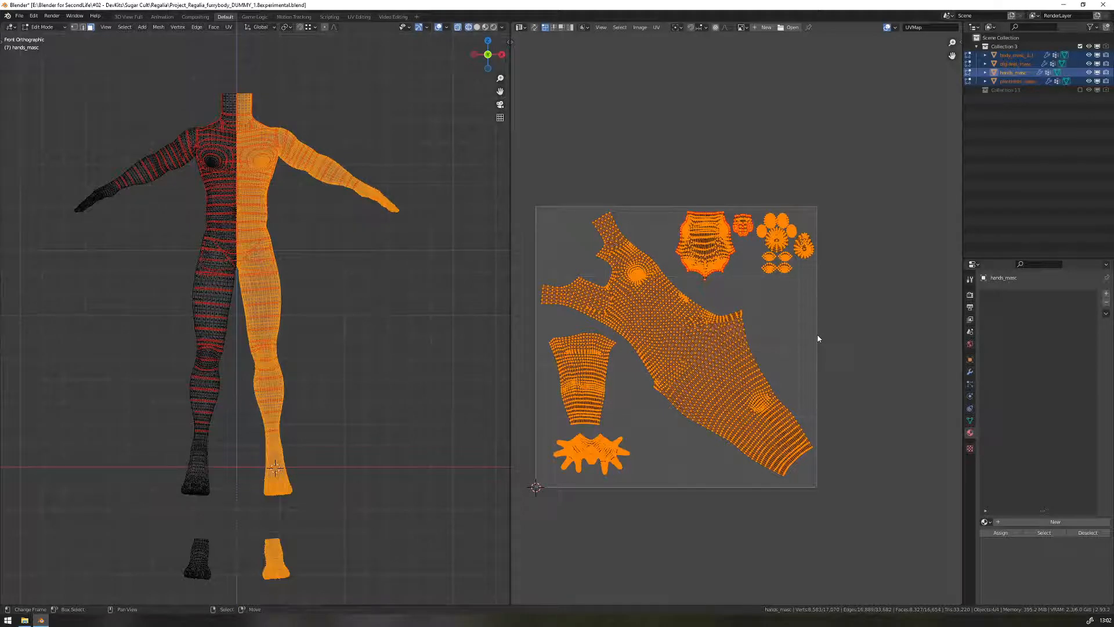
- Move the selected UV islands exactly 1 unit along X, into the neighbouring UV tile
key(g)
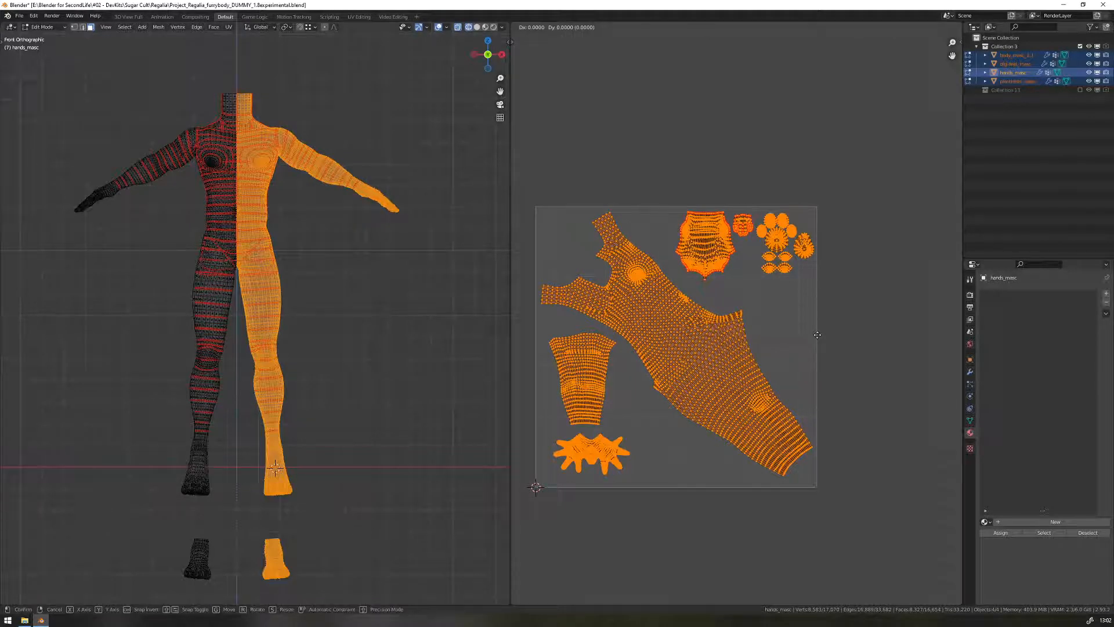
key(x)
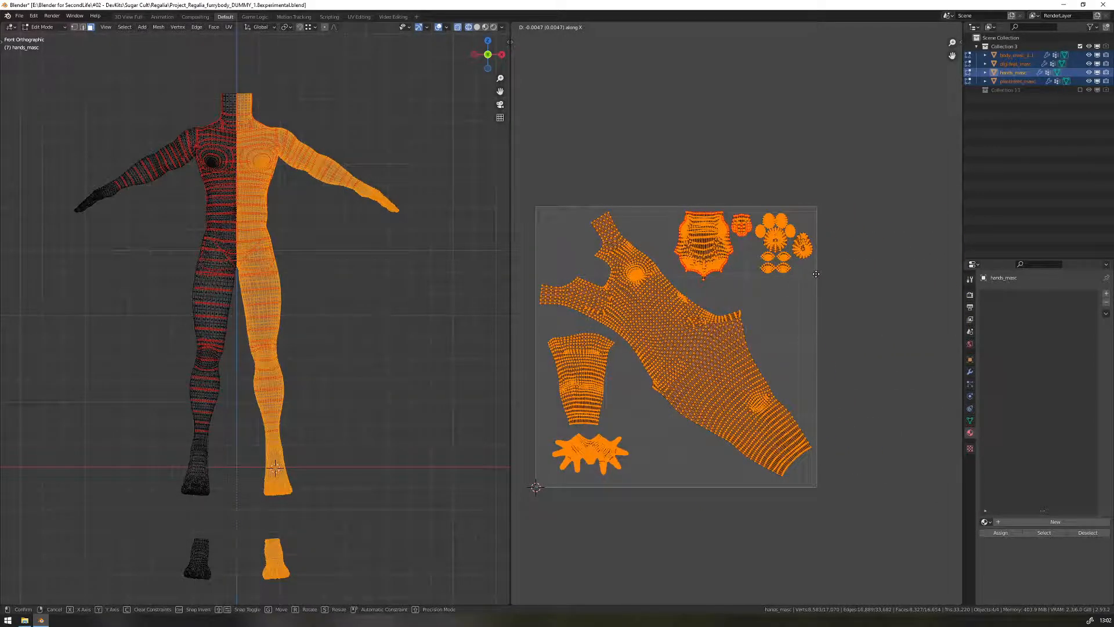
text(1)
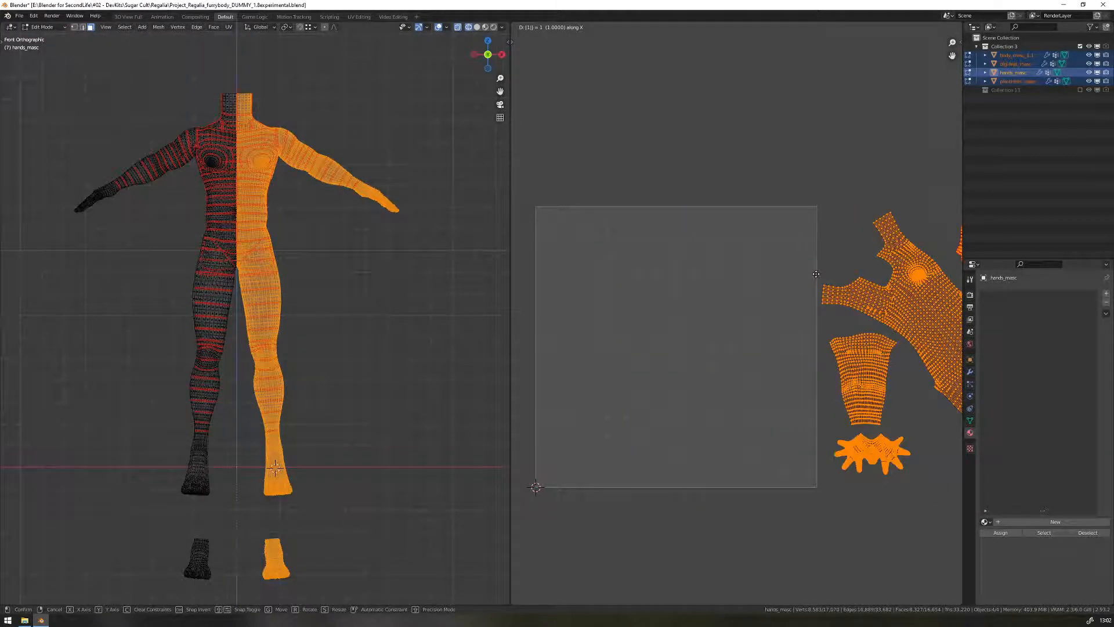
key(Return)
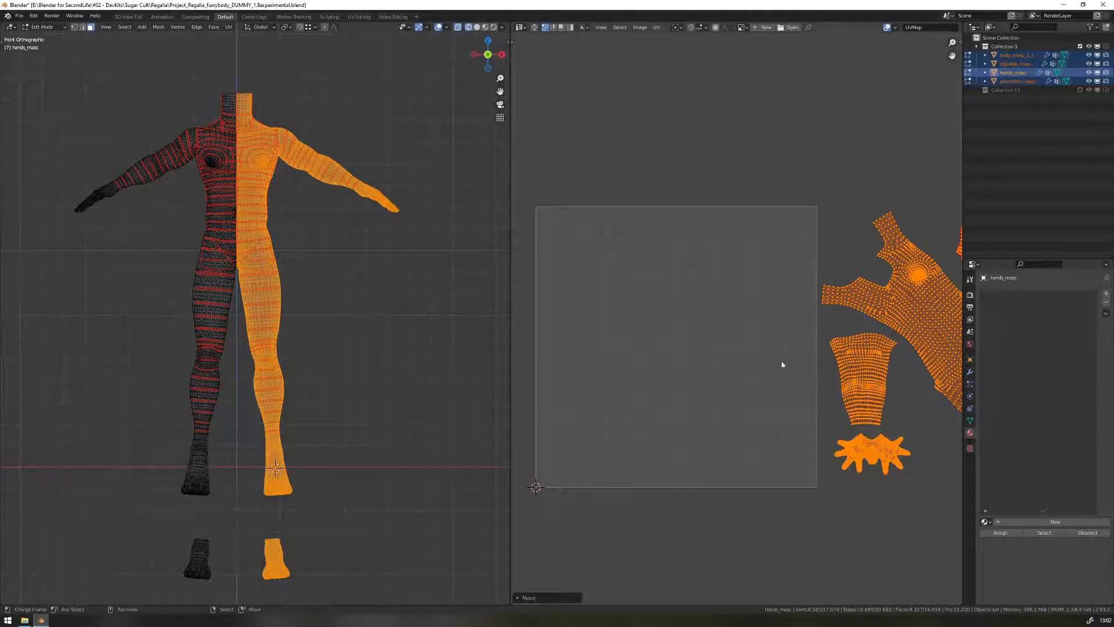
- Select all faces on both halves of every mesh and widen the UV editor to fit both UV sets
key(alt+a)
key(a)
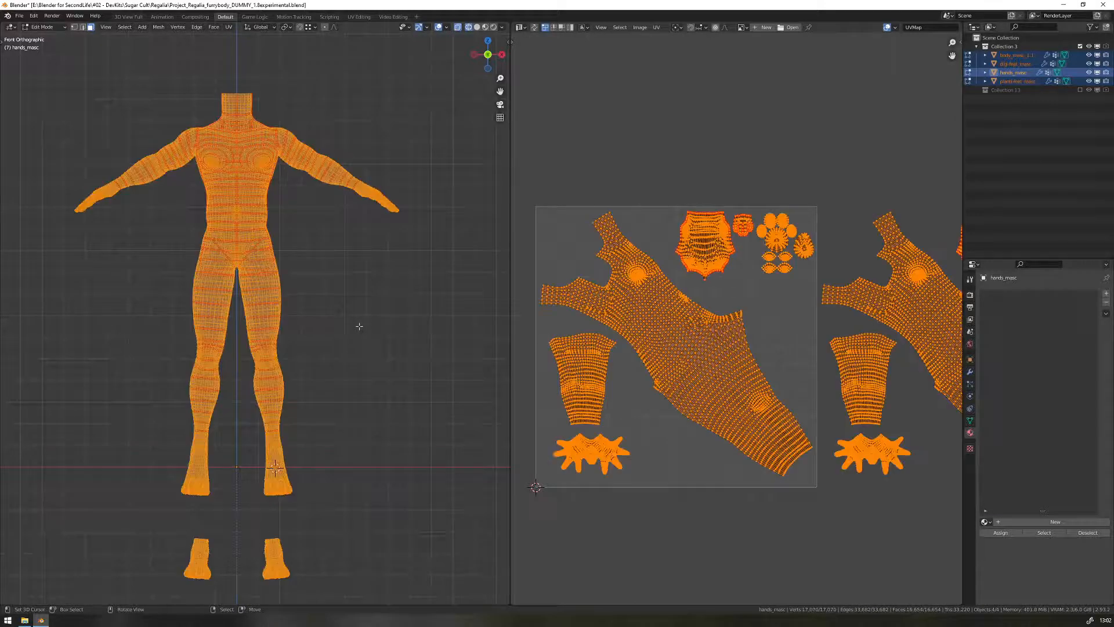
drag(510, 269, 371, 270)
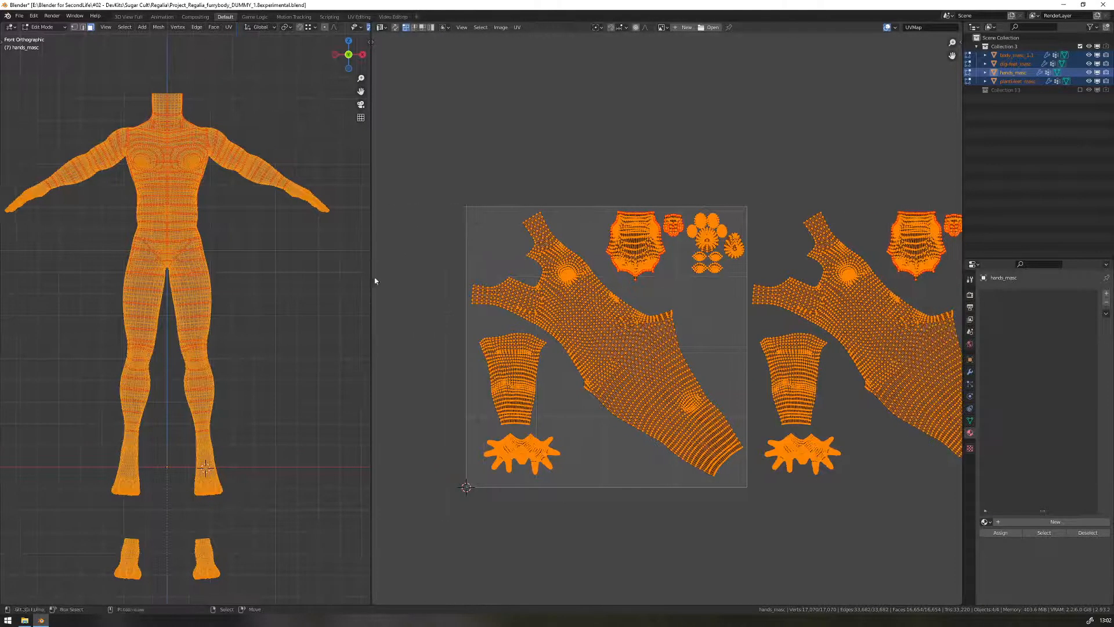
middle_drag(805, 313, 720, 307)
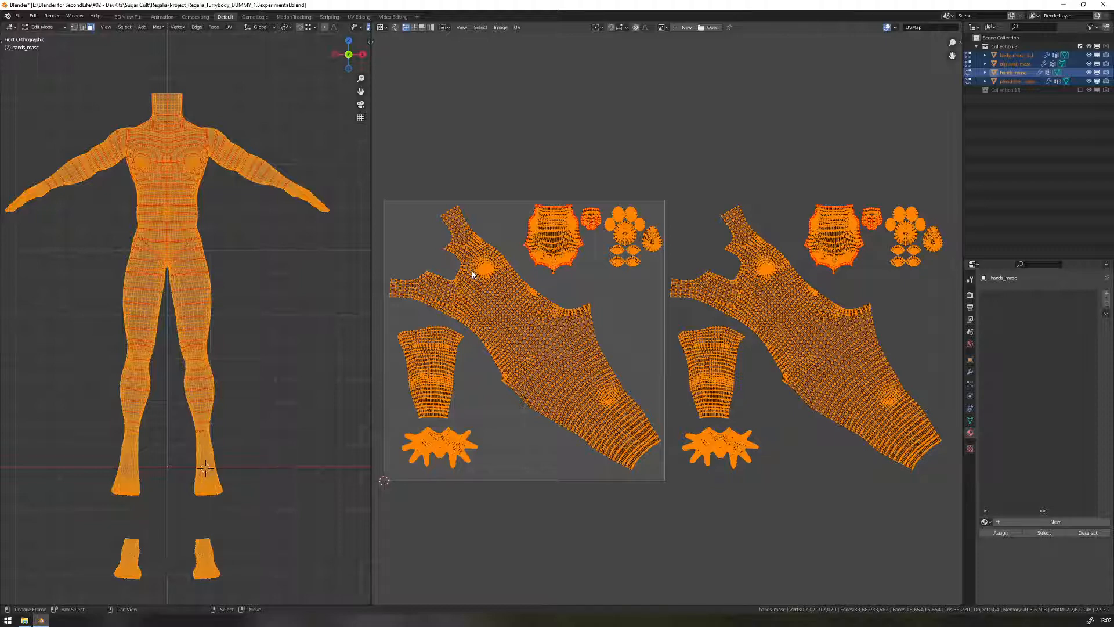
click(146, 196)
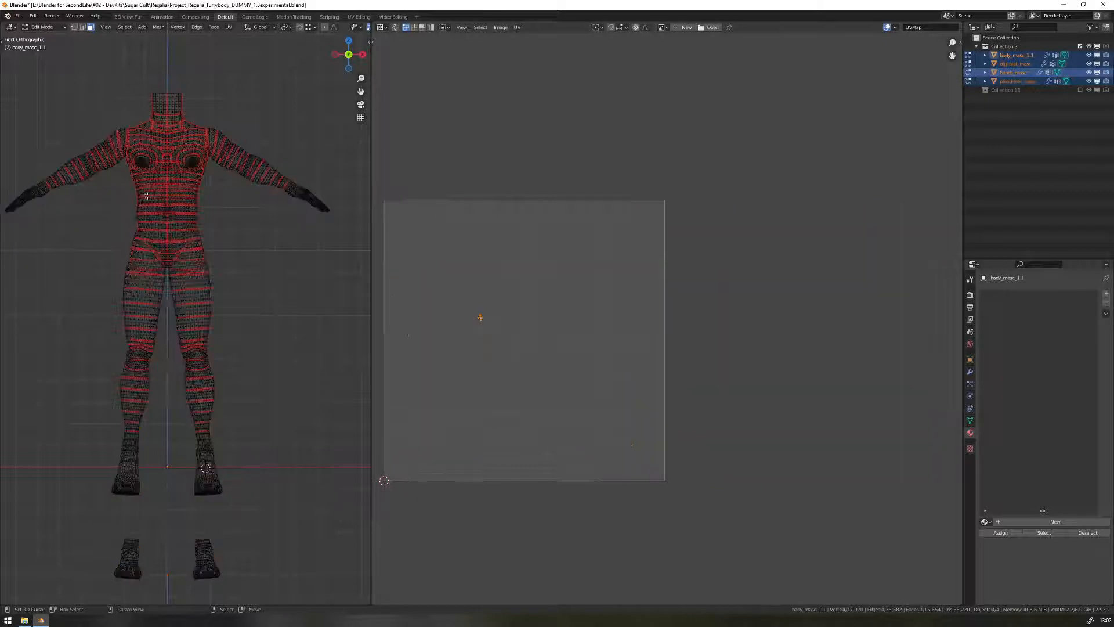
key(a)
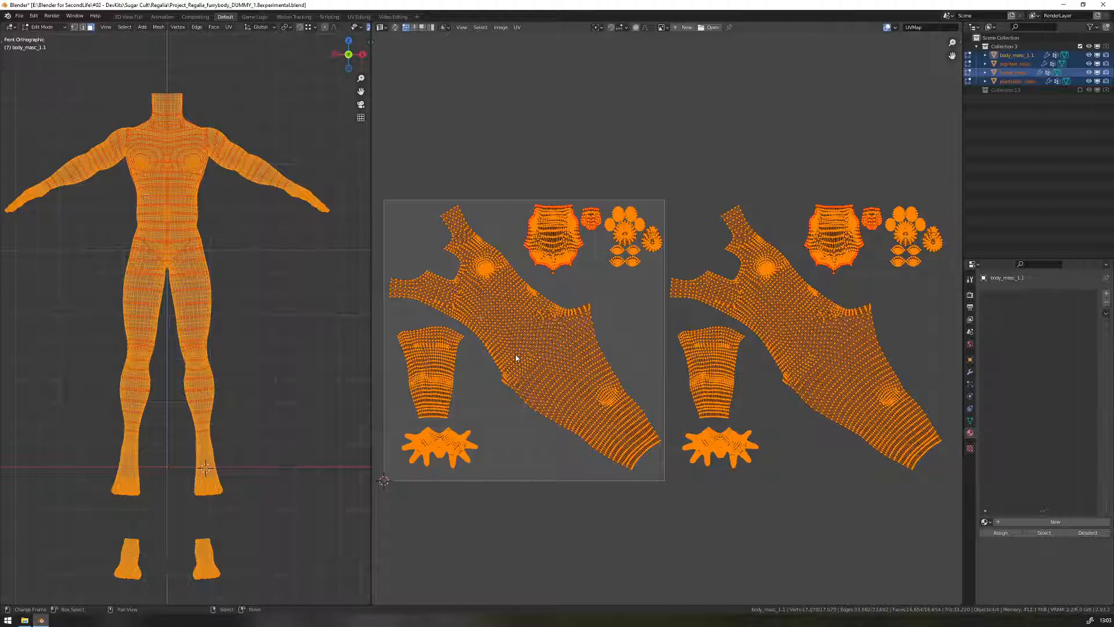
- Examine the foot UV islands up close and compare them with the upper and lower feet on the model
middle_drag(661, 316, 599, 358)
scroll(589, 347, up, 1)
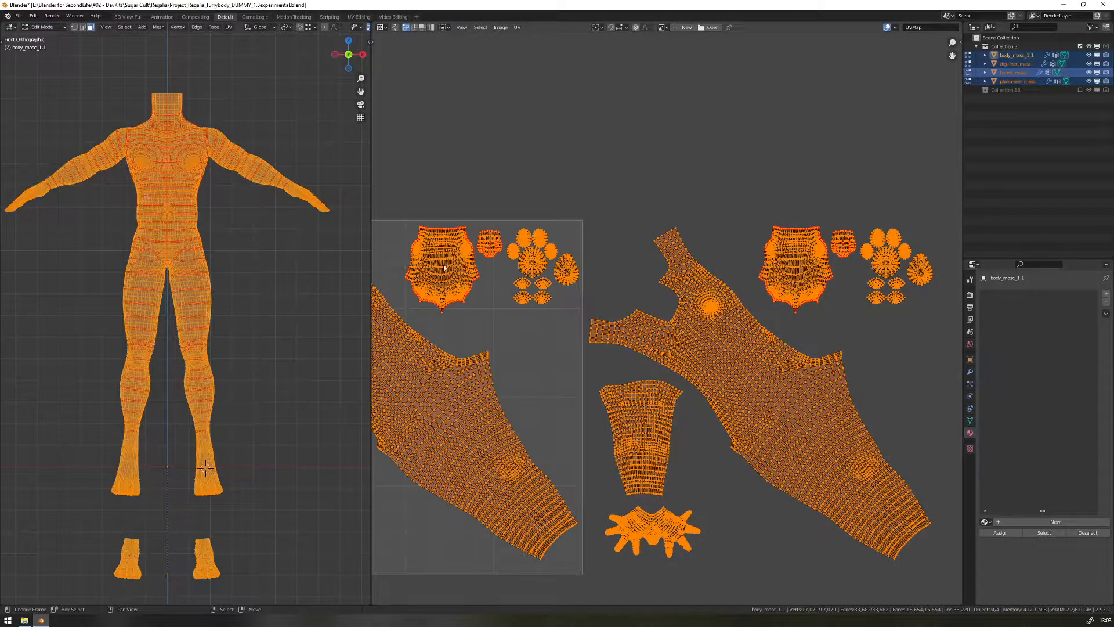
scroll(444, 267, up, 7)
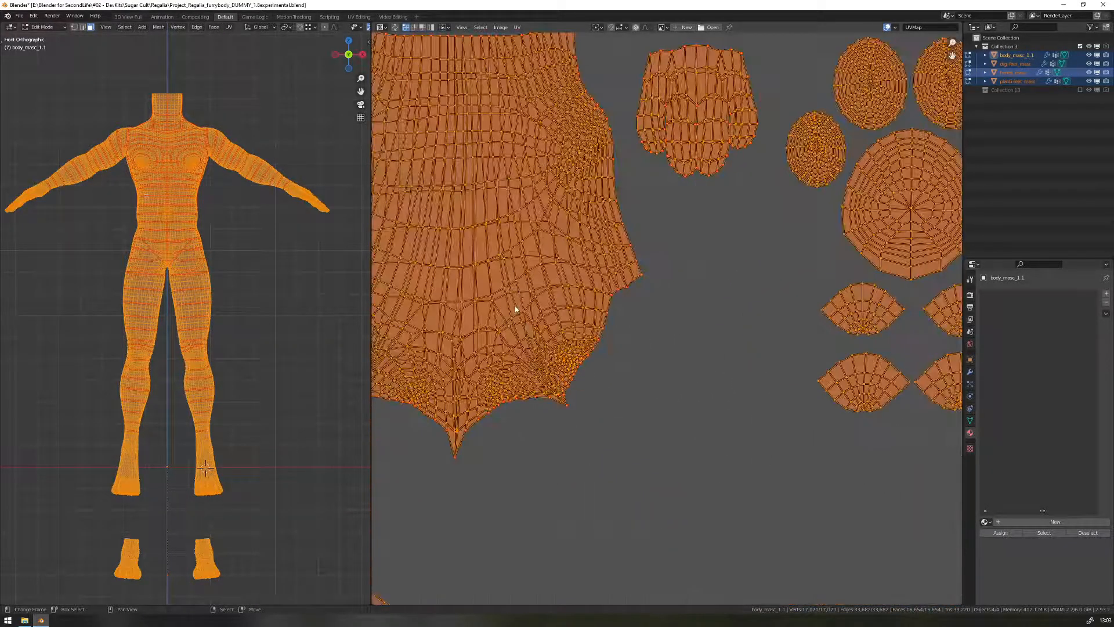
middle_drag(515, 310, 716, 352)
scroll(604, 341, up, 1)
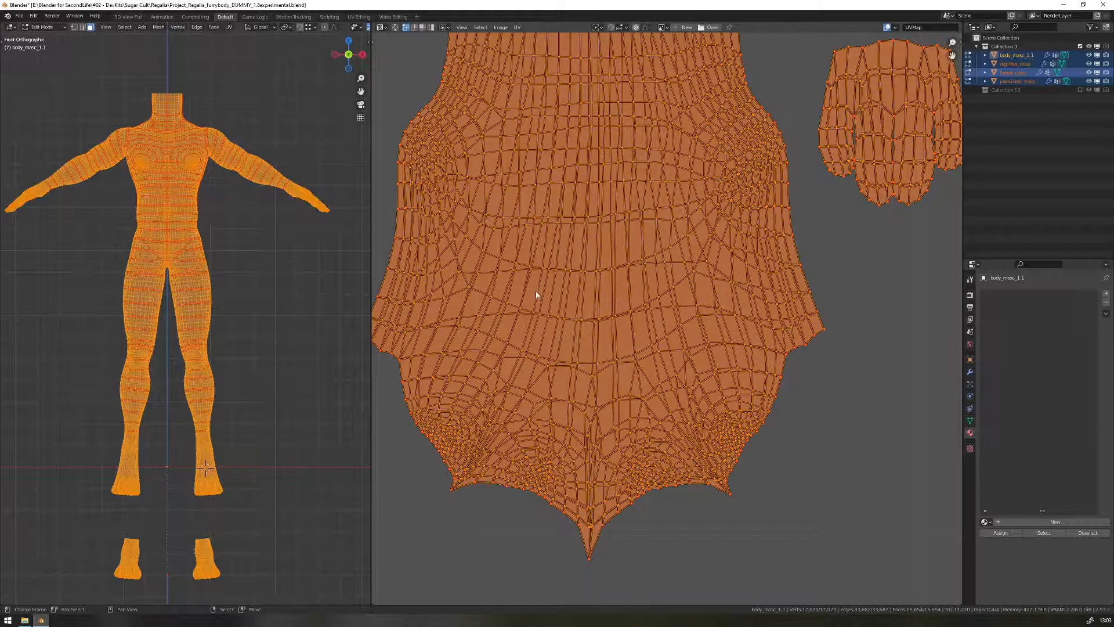
scroll(537, 291, down, 1)
shift+middle_drag(256, 472, 251, 250)
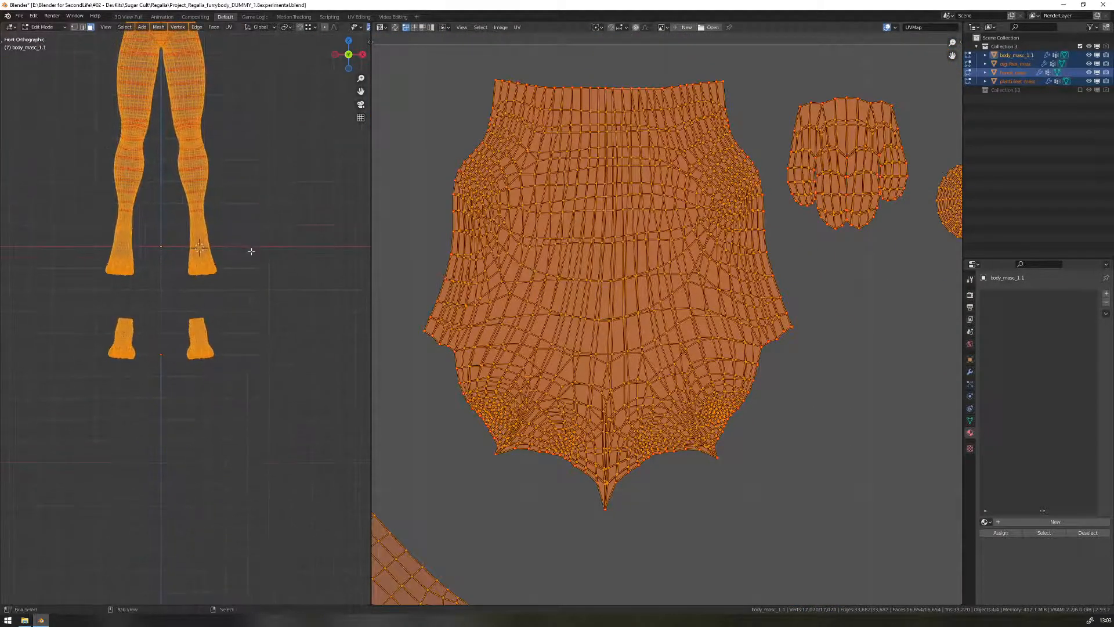
scroll(211, 418, up, 5)
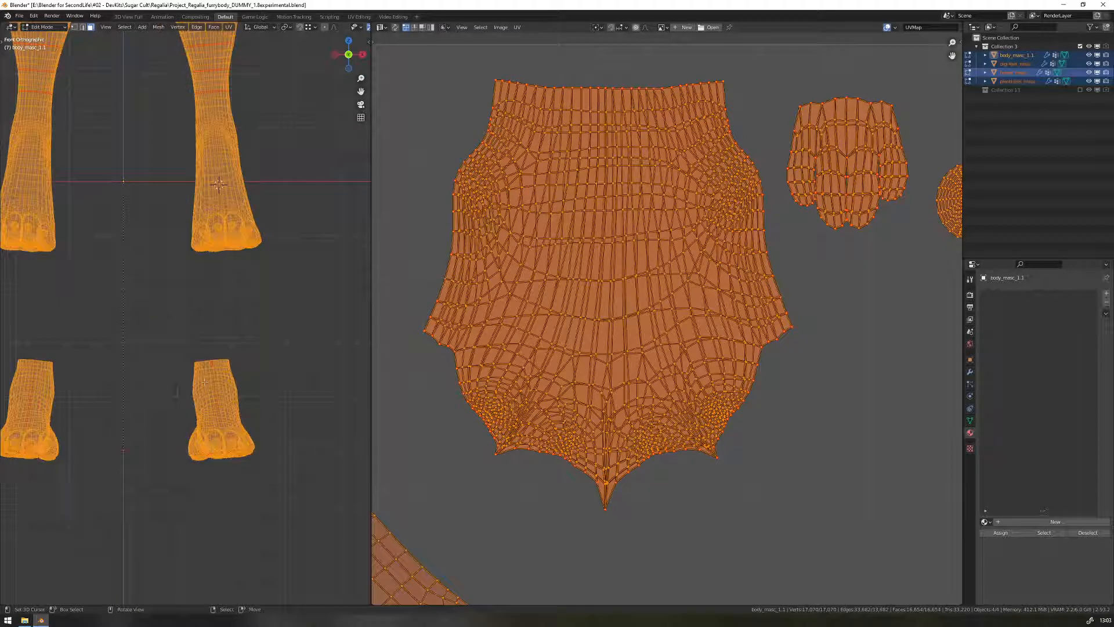
mouse_move(257, 371)
middle_down()
mouse_move(307, 375)
mouse_move(258, 372)
middle_up()
scroll(262, 350, down, 5)
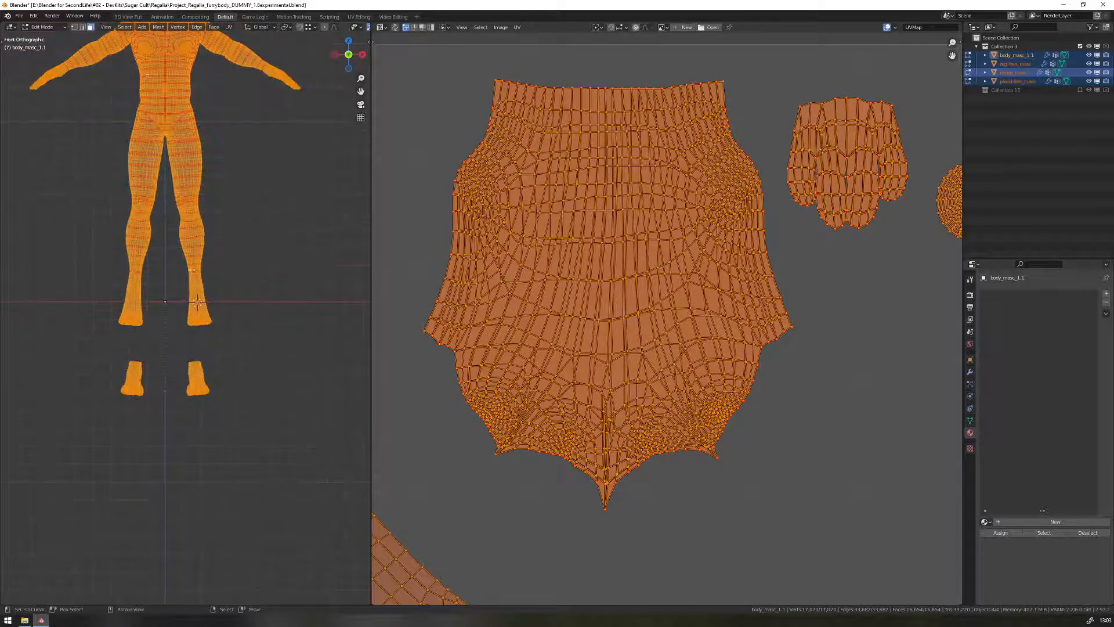
shift+middle_drag(268, 348, 270, 378)
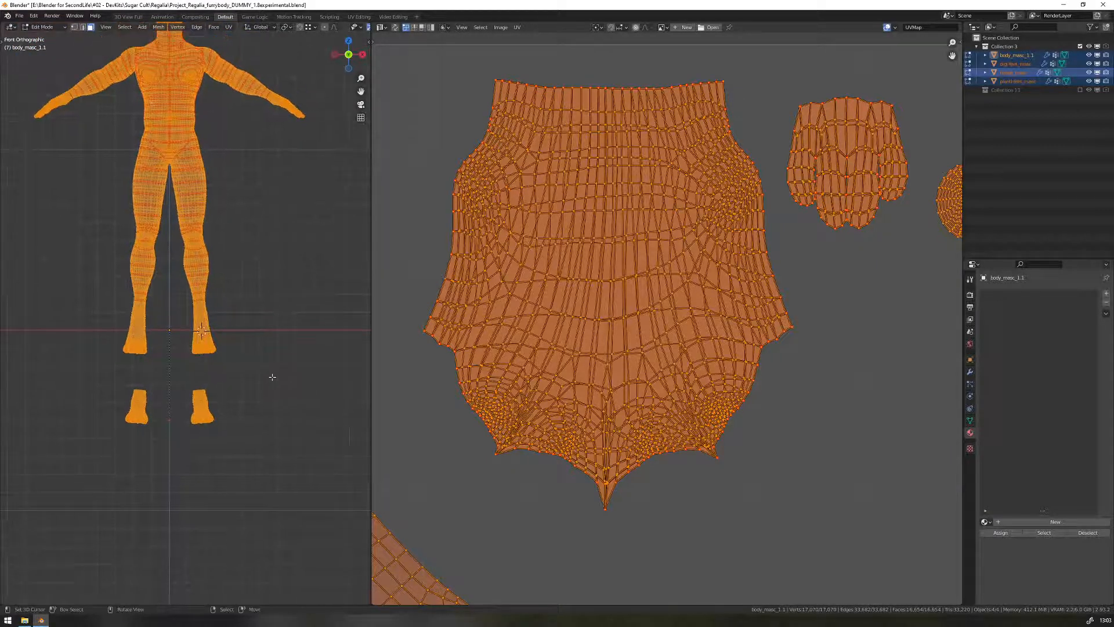
- Deselect both detached lower feet and inspect the foot UV islands that remain for the rest of the model
drag(181, 382, 225, 430)
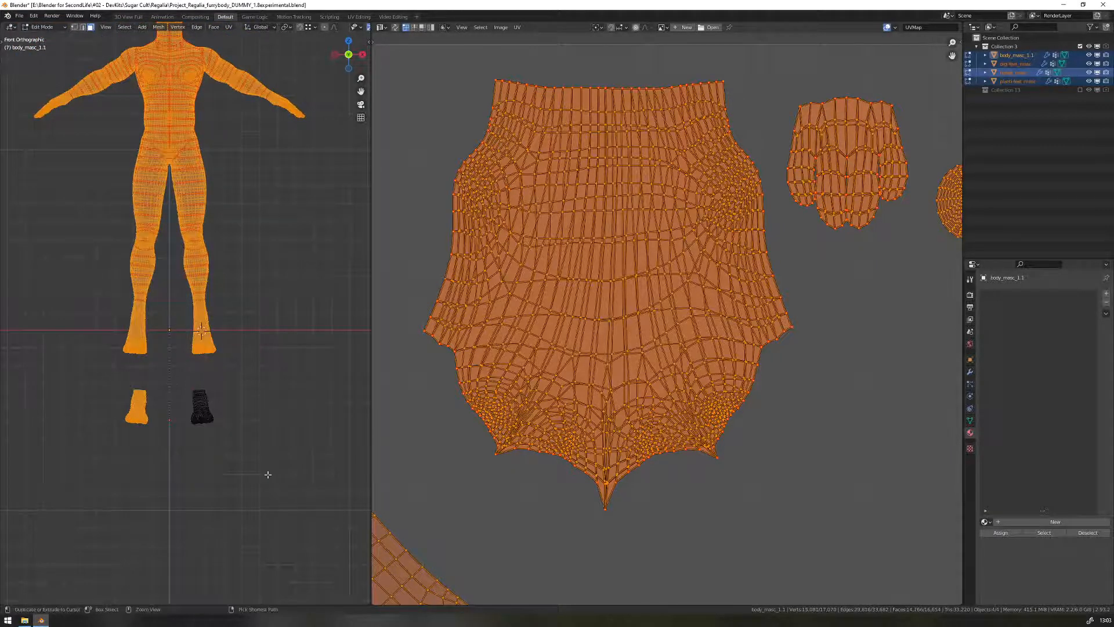
ctrl+drag(82, 368, 170, 468)
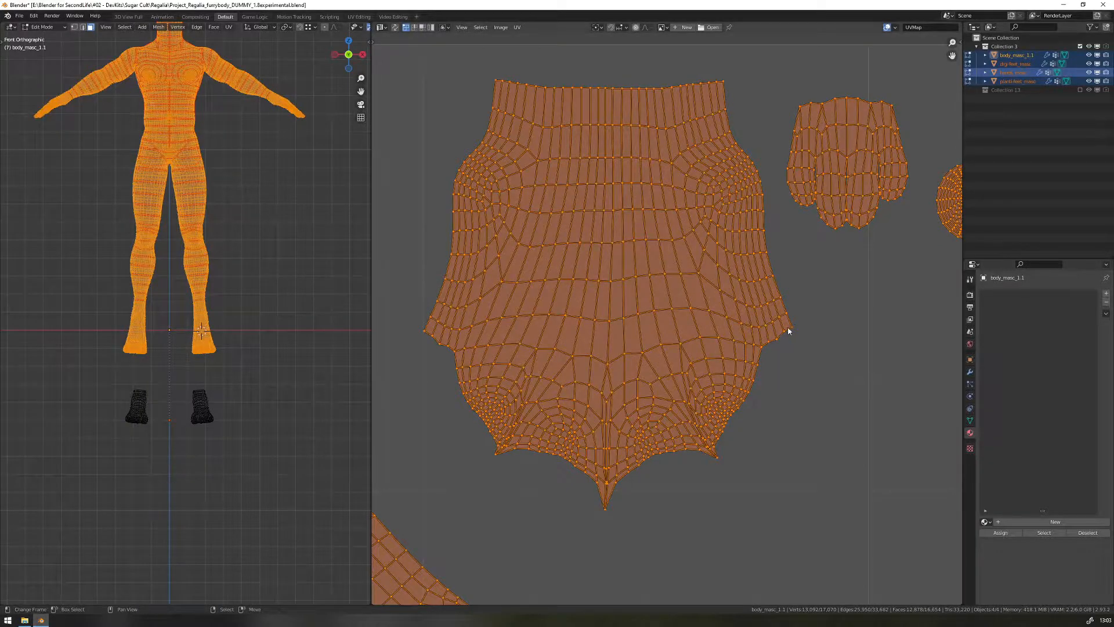
scroll(800, 331, down, 5)
middle_drag(710, 296, 719, 291)
mouse_move(308, 338)
middle_down()
mouse_move(214, 342)
mouse_move(291, 341)
middle_up()
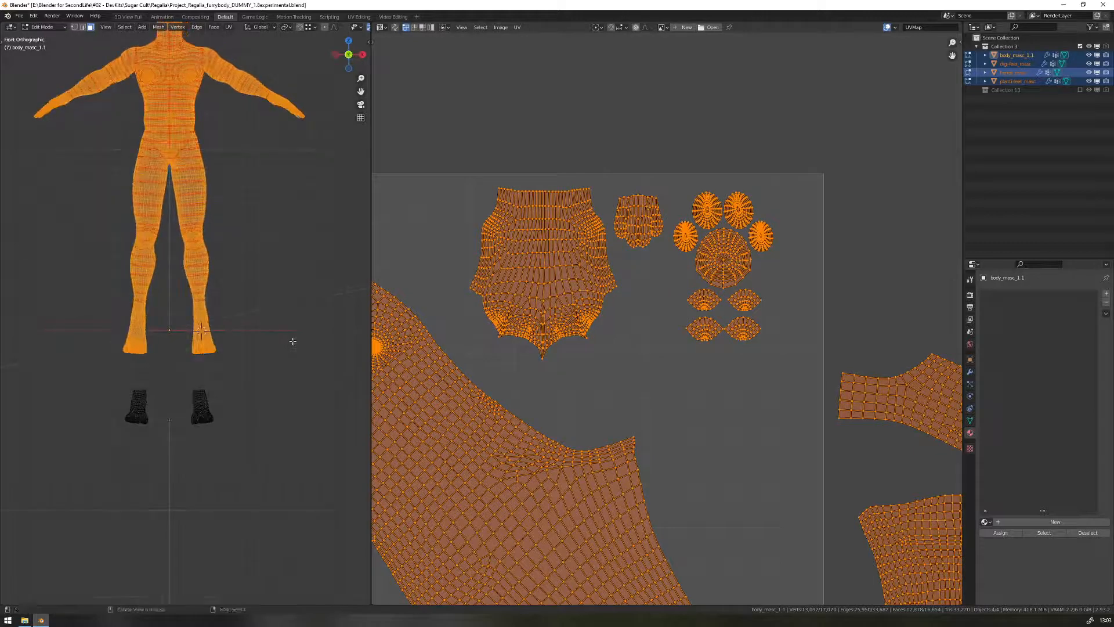
scroll(291, 371, up, 2)
alt+middle_drag(294, 425, 288, 423)
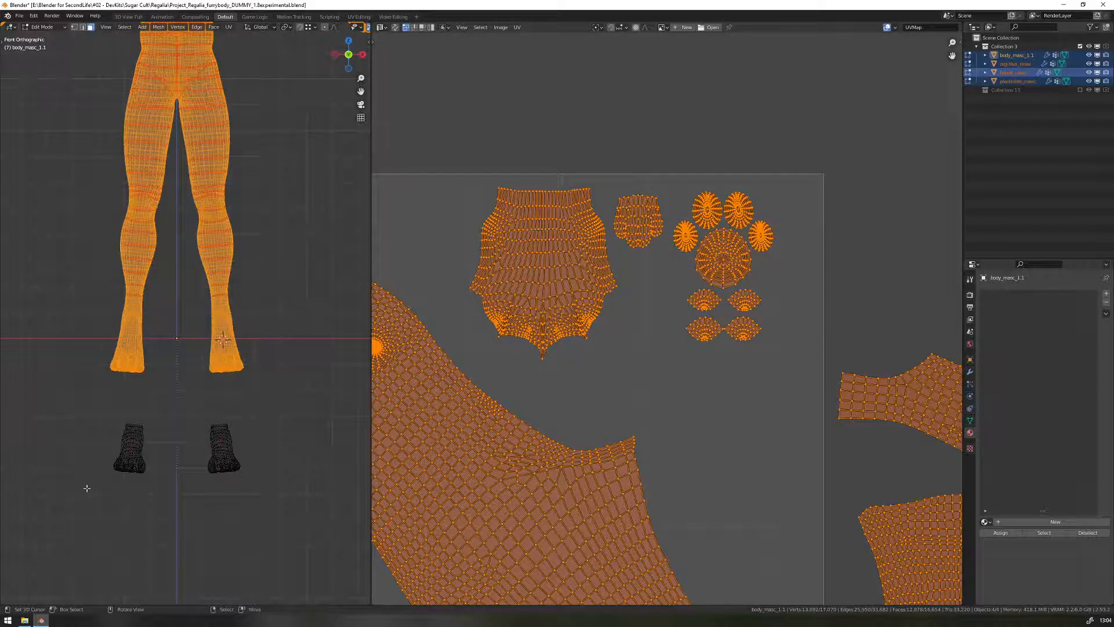
- Return to Object Mode and select the detached lower feet, the attached feet and the body meshes together
key(Tab)
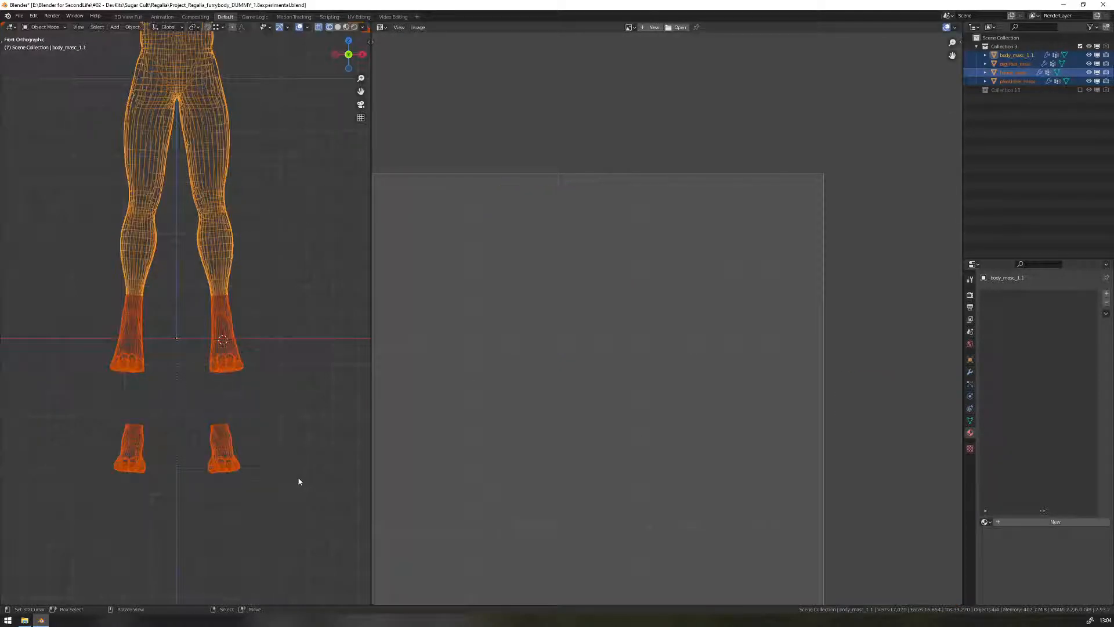
click(234, 459)
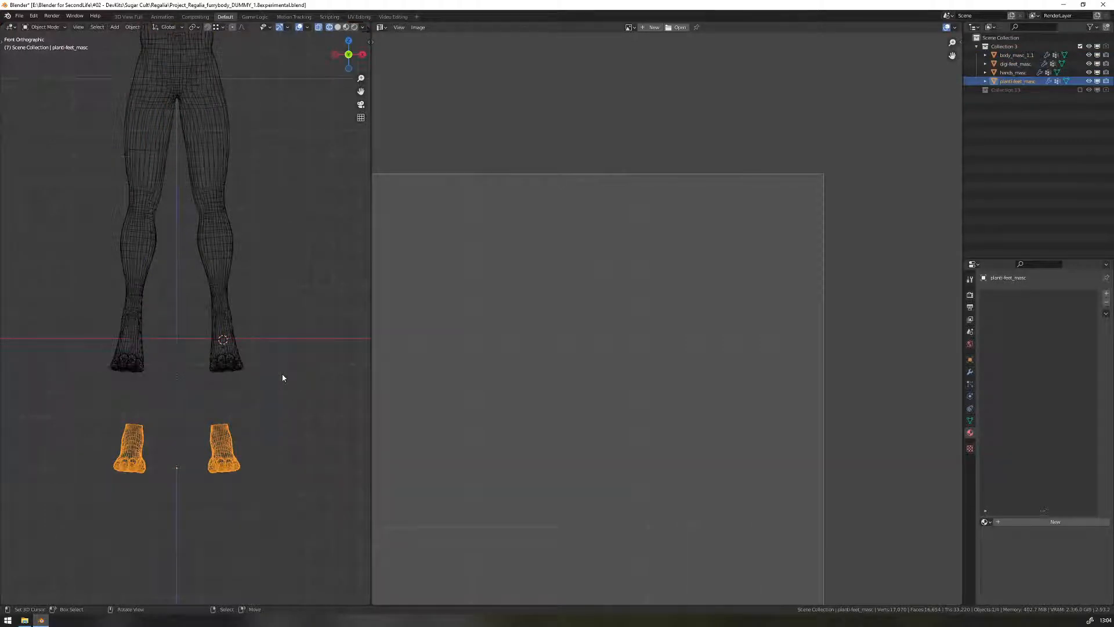
shift+middle_drag(276, 351, 301, 392)
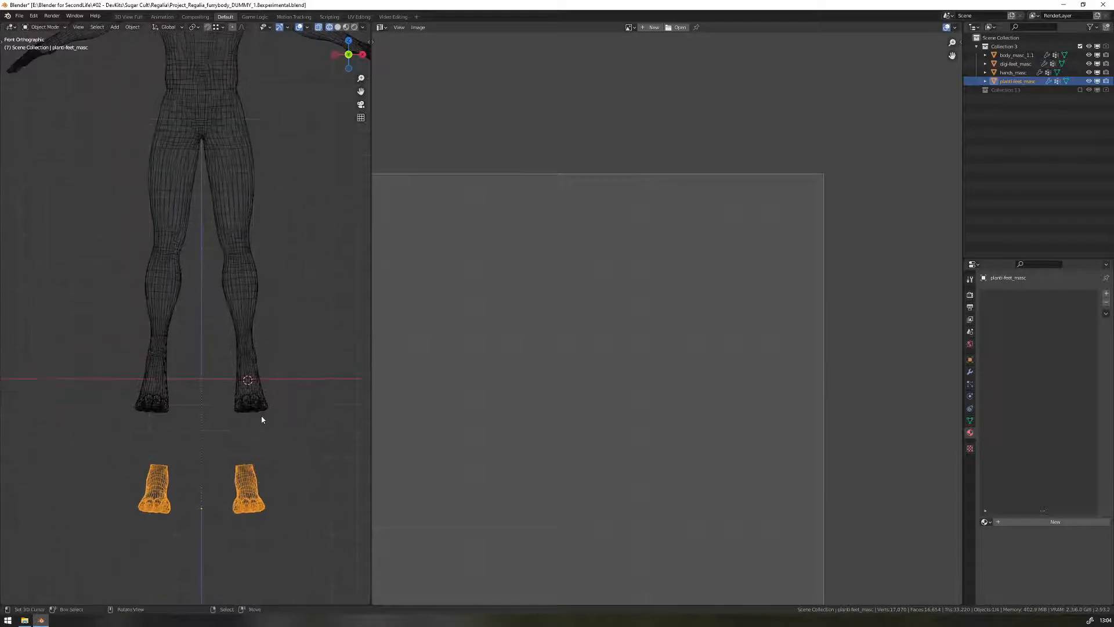
right_click(253, 402)
right_click(264, 501)
shift+right_click(250, 384)
shift+right_click(246, 302)
scroll(267, 343, down, 3)
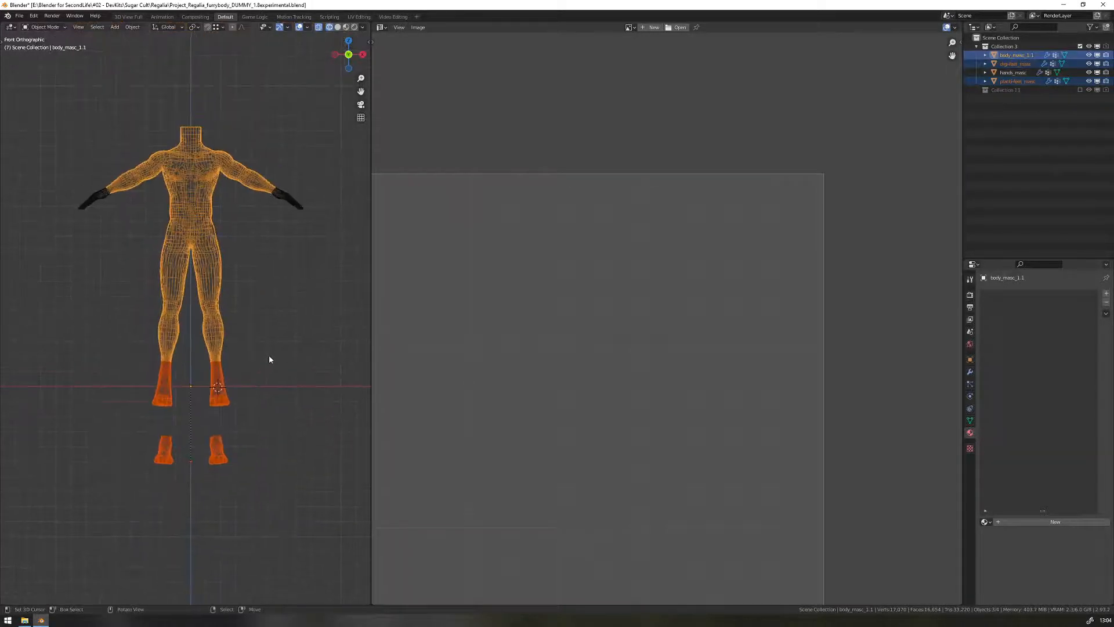
- Select all the body, hand and feet meshes and widen the 3D viewport to show the whole figure
key(a)
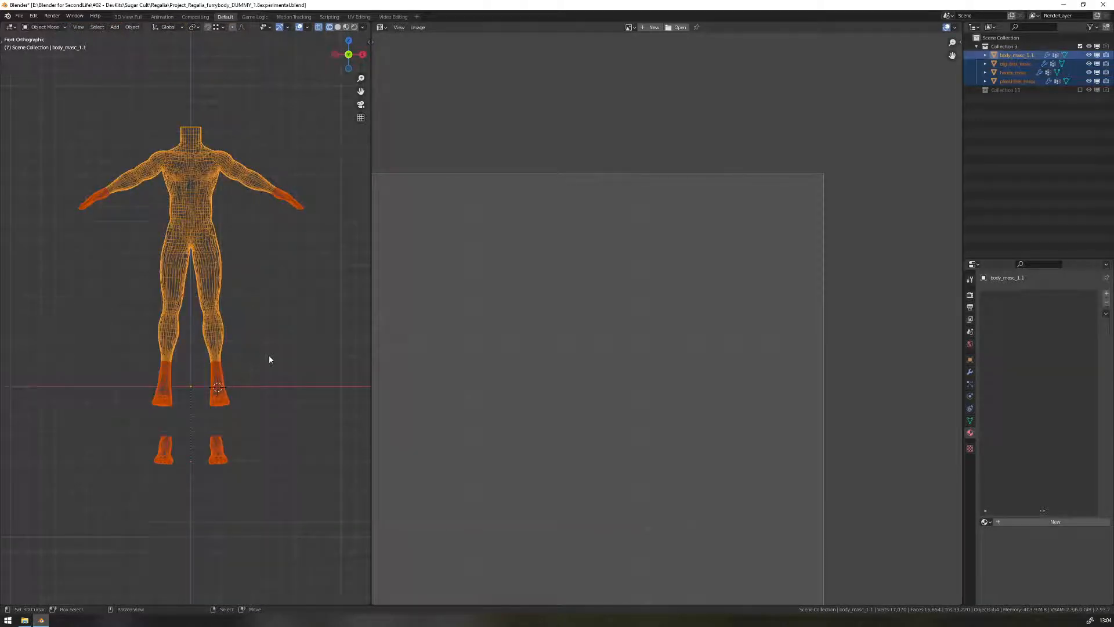
key(a)
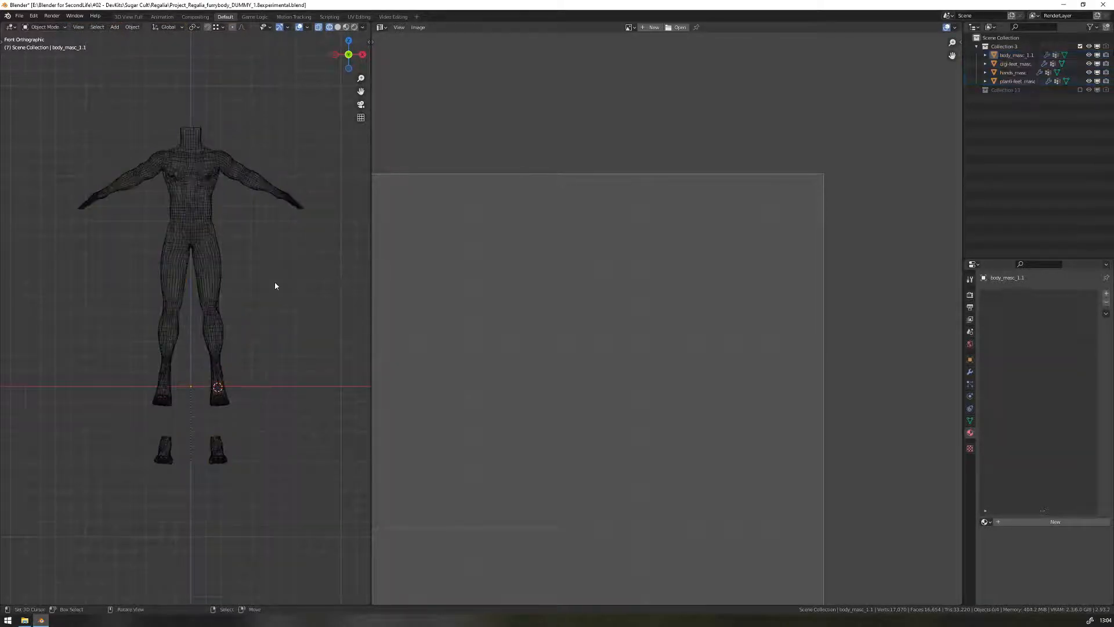
key(a)
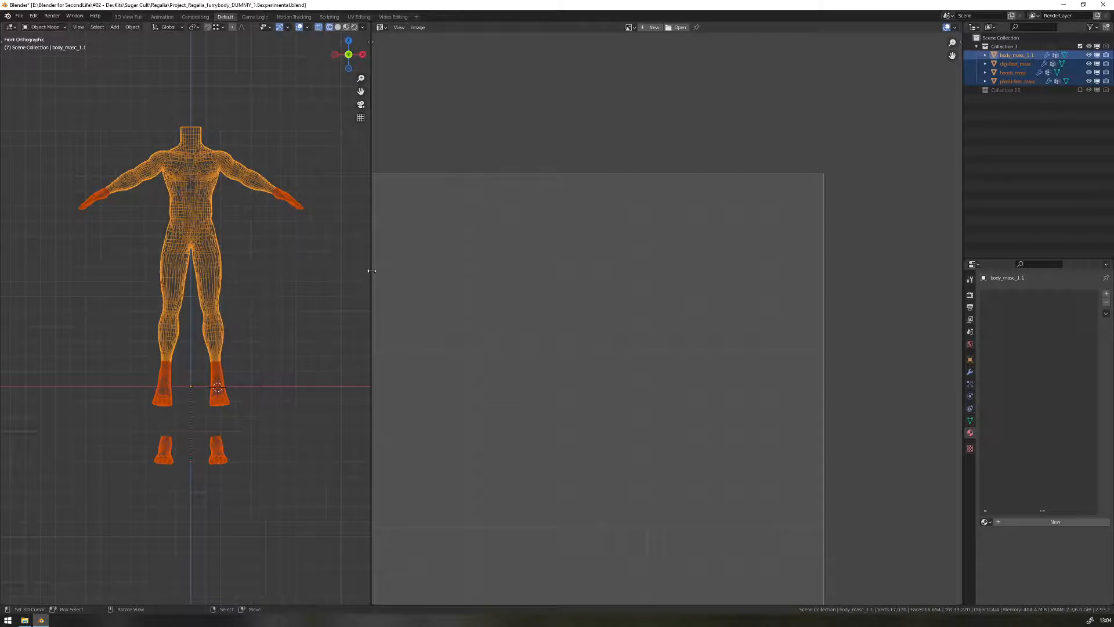
drag(371, 271, 717, 271)
middle_drag(554, 273, 520, 270)
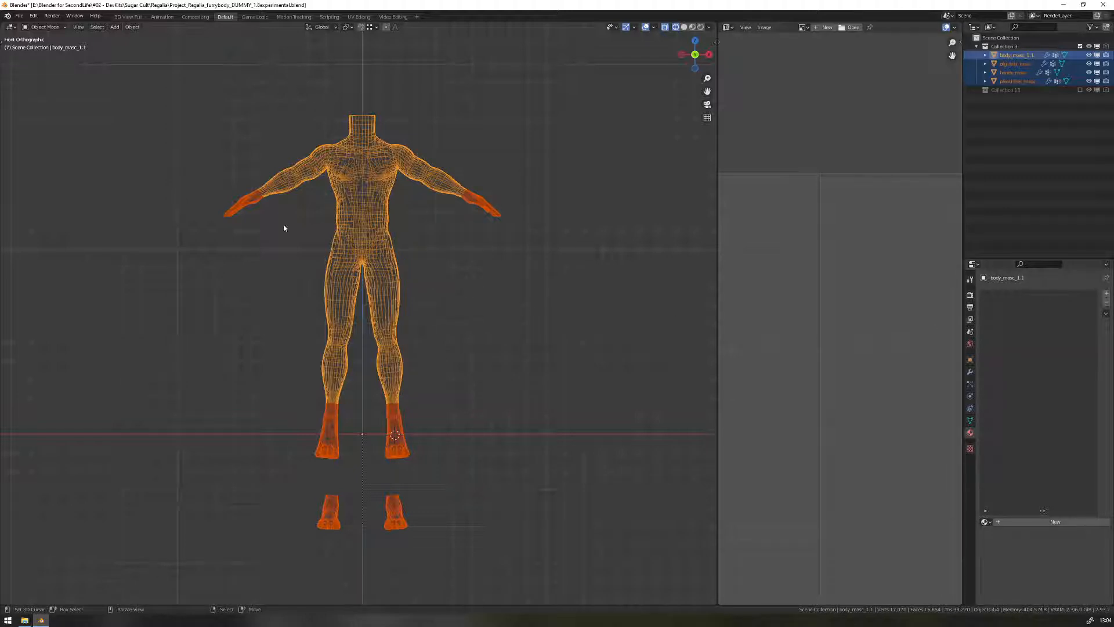
- Start an FBX export and limit it to the selected objects
click(19, 16)
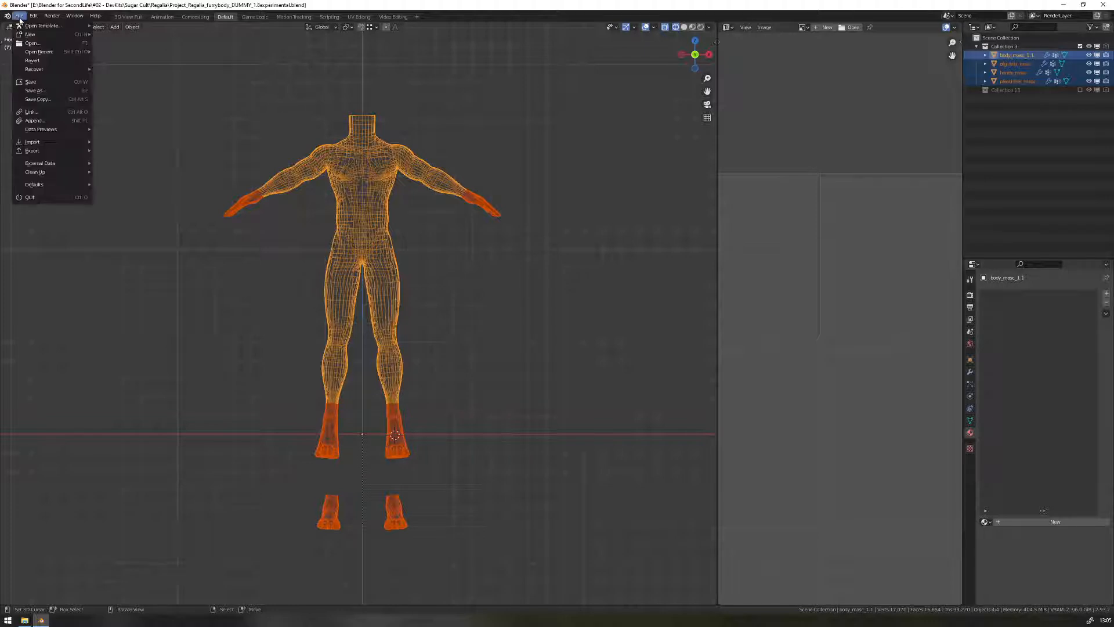
mouse_move(53, 151)
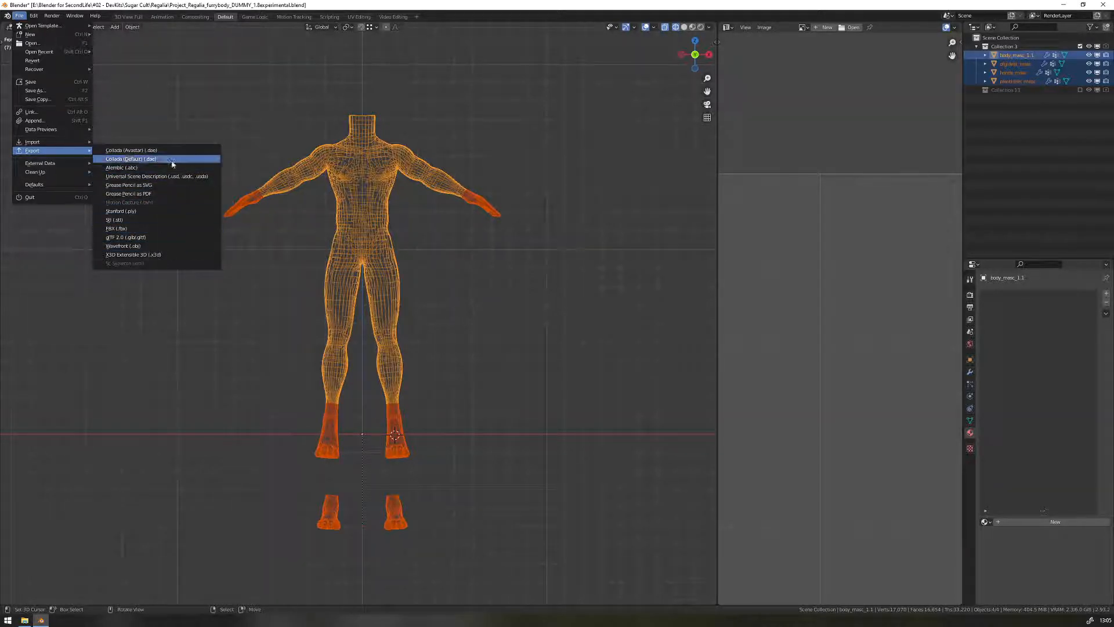
click(146, 232)
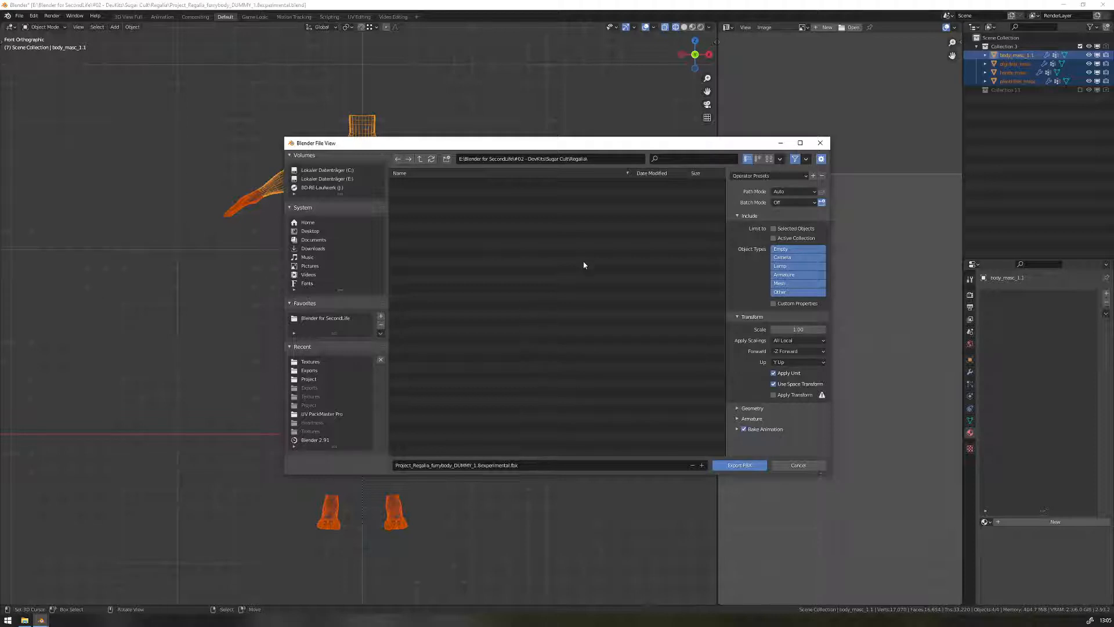
click(791, 231)
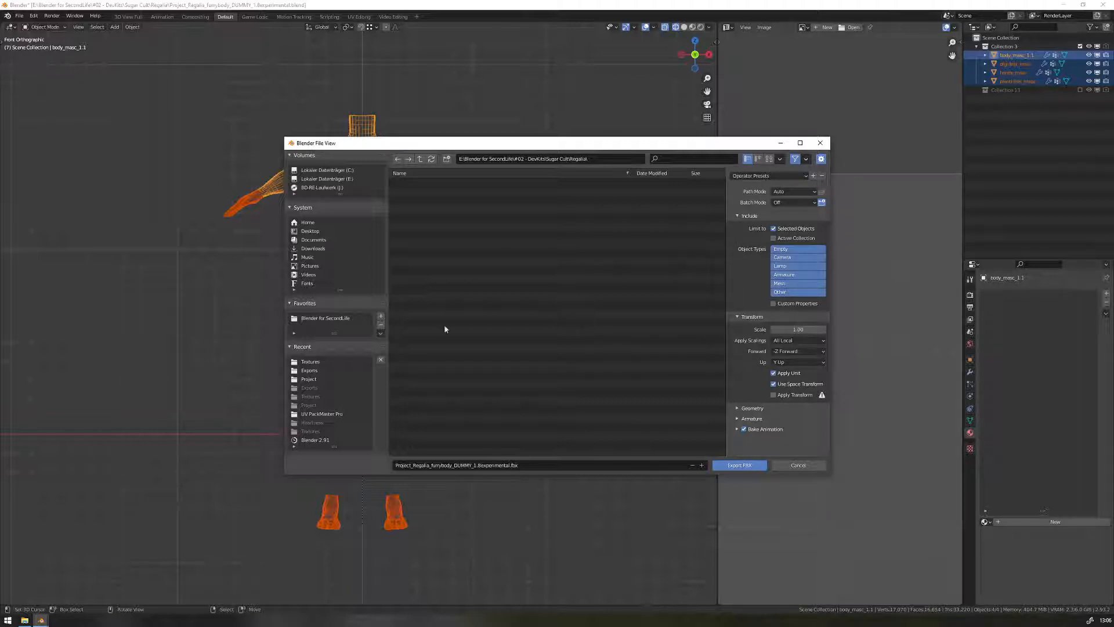
- Name the export file "Regalia masculine for SP" and export the FBX
click(540, 465)
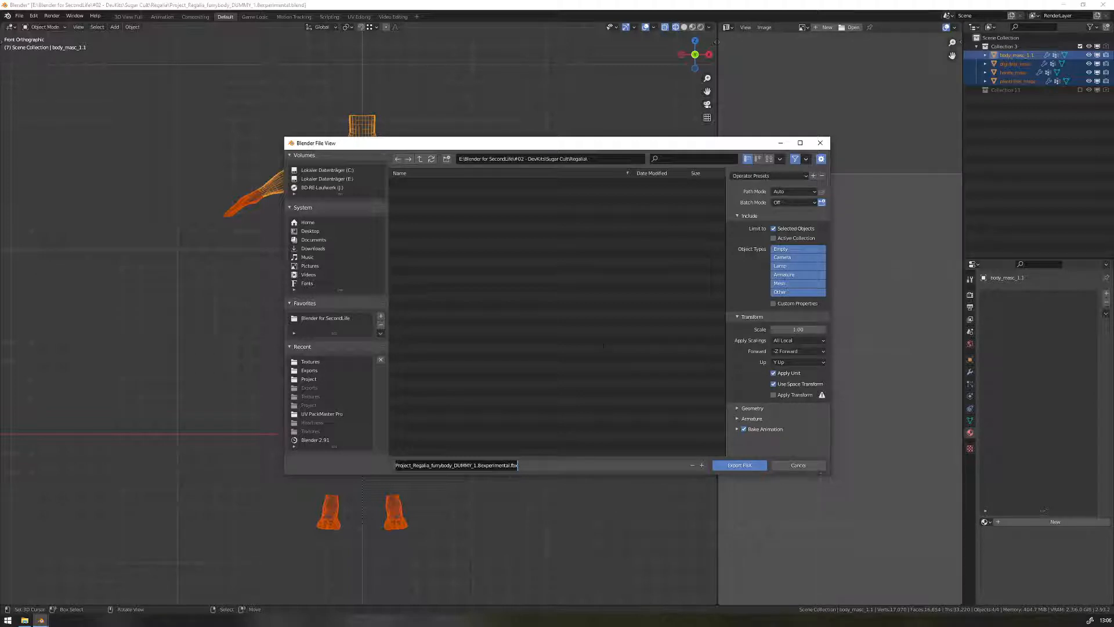
text(Regalia ma)
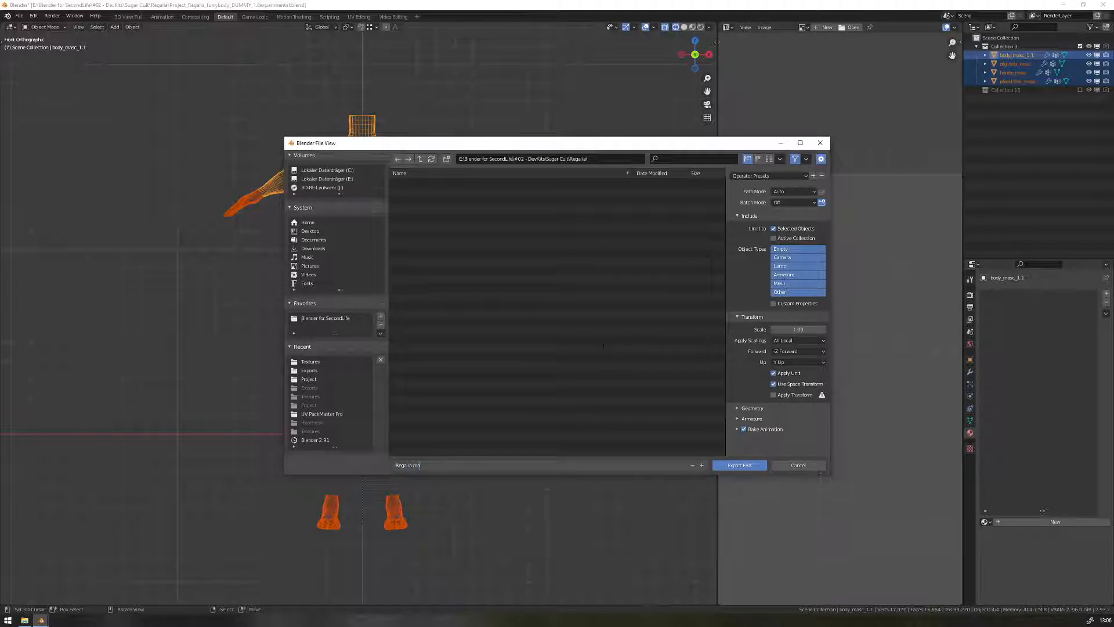
text(sculine for SP)
key(Return)
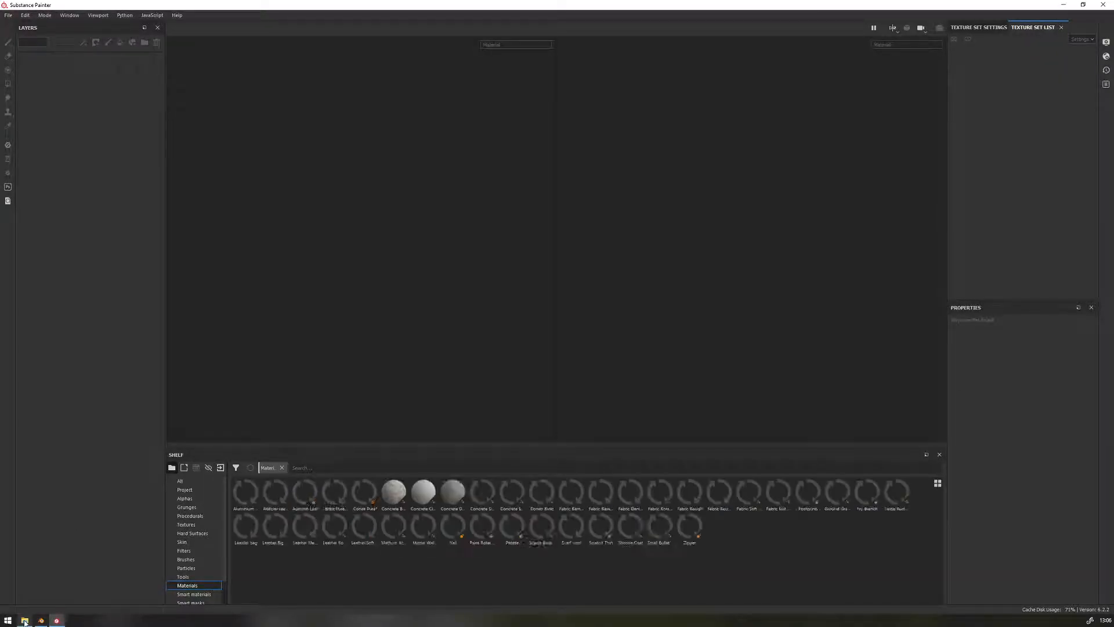
- In Substance Painter, shrink the shelf and start a new project from the Regalia masculine for SP FBX in the Regalia folder
mouse_move(25, 621)
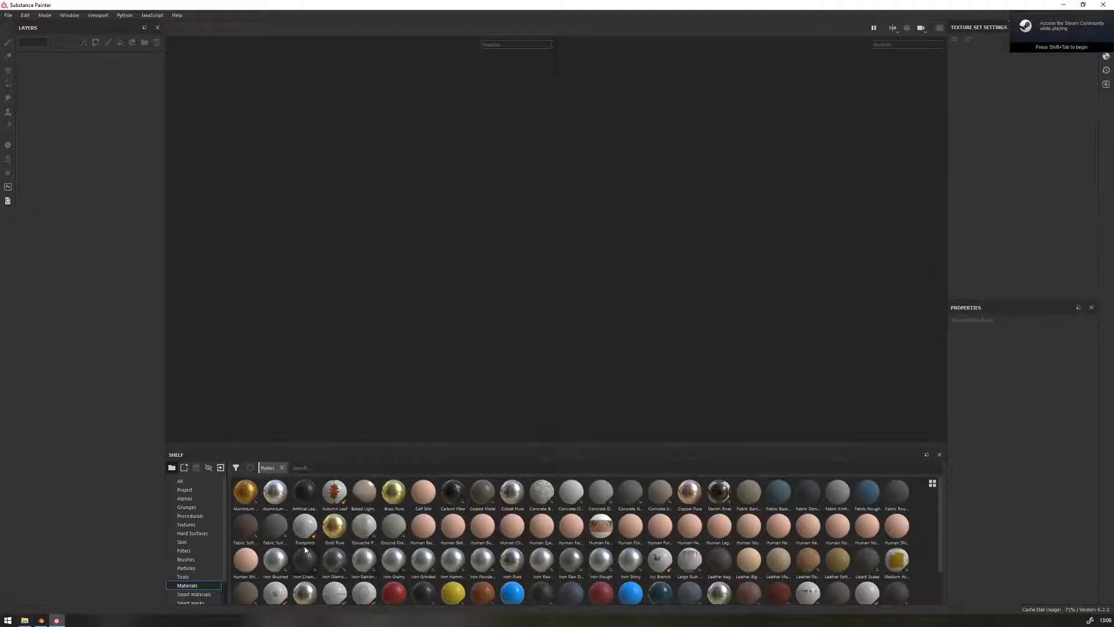
mouse_move(539, 446)
mouse_down()
mouse_move(528, 313)
mouse_move(533, 467)
mouse_up()
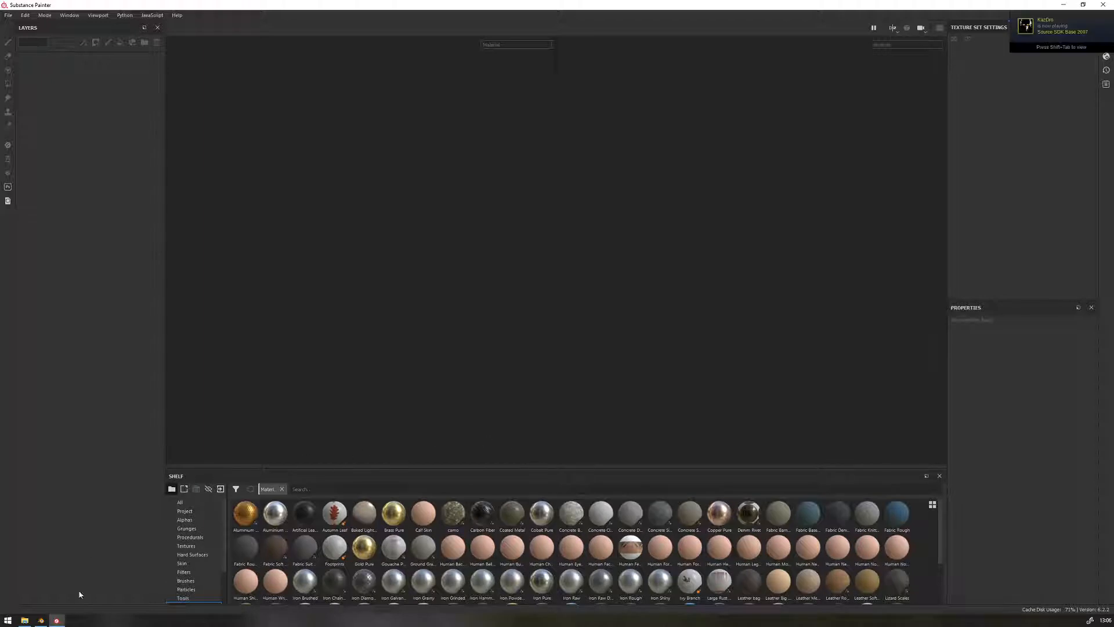
click(25, 620)
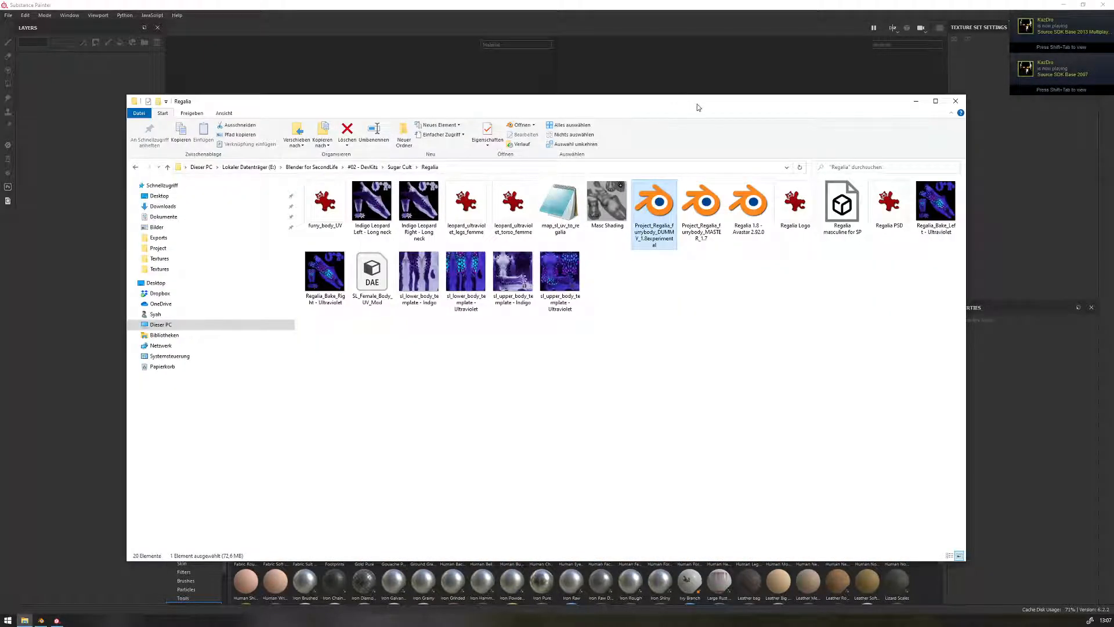
drag(697, 105, 1, 111)
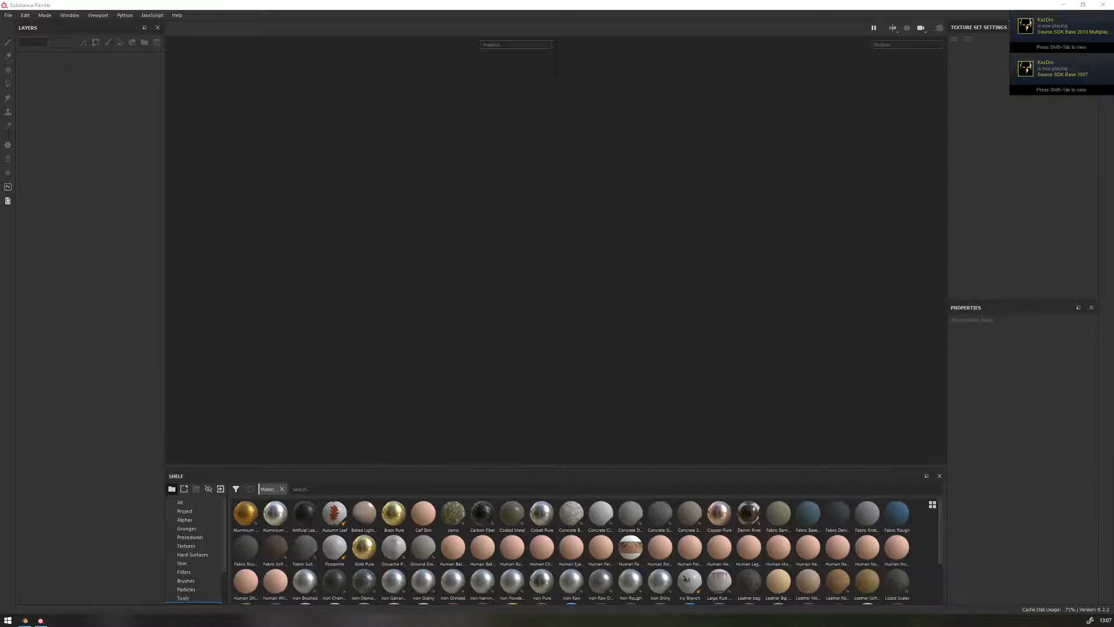
drag(0, 273, 394, 271)
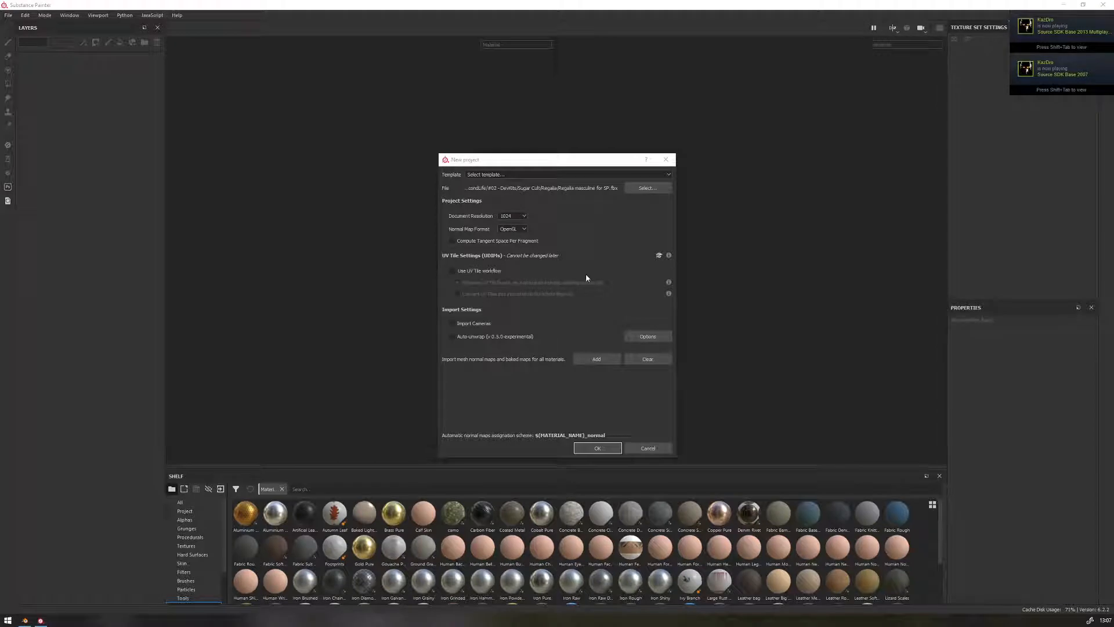
- Enable the UV Tile workflow with the tile layout preserved per material and create the project at 1024 resolution
click(452, 271)
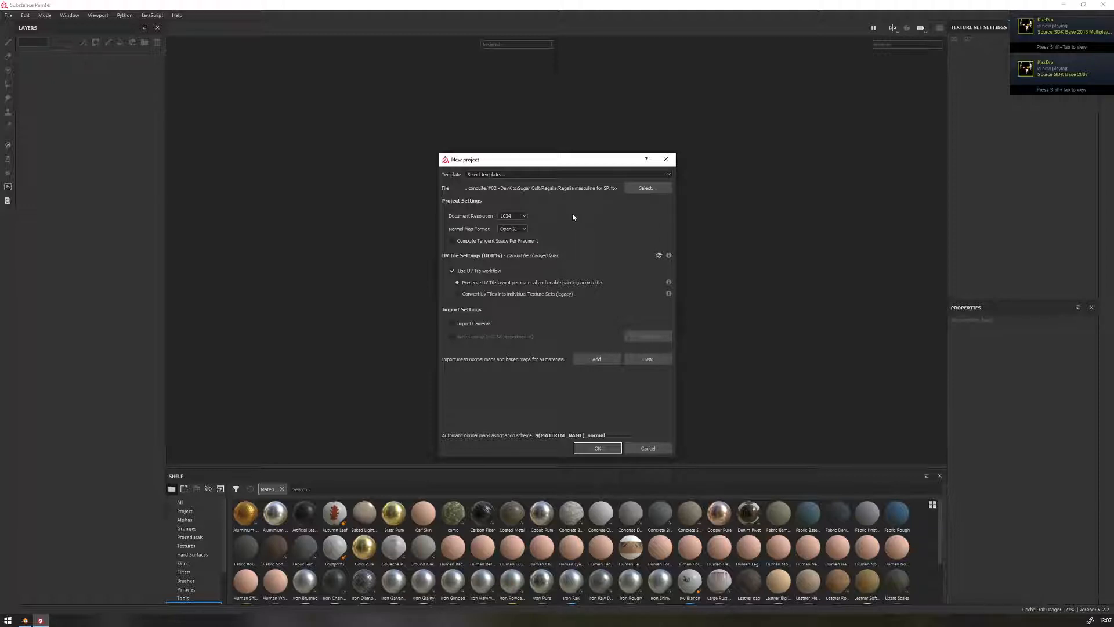
click(522, 217)
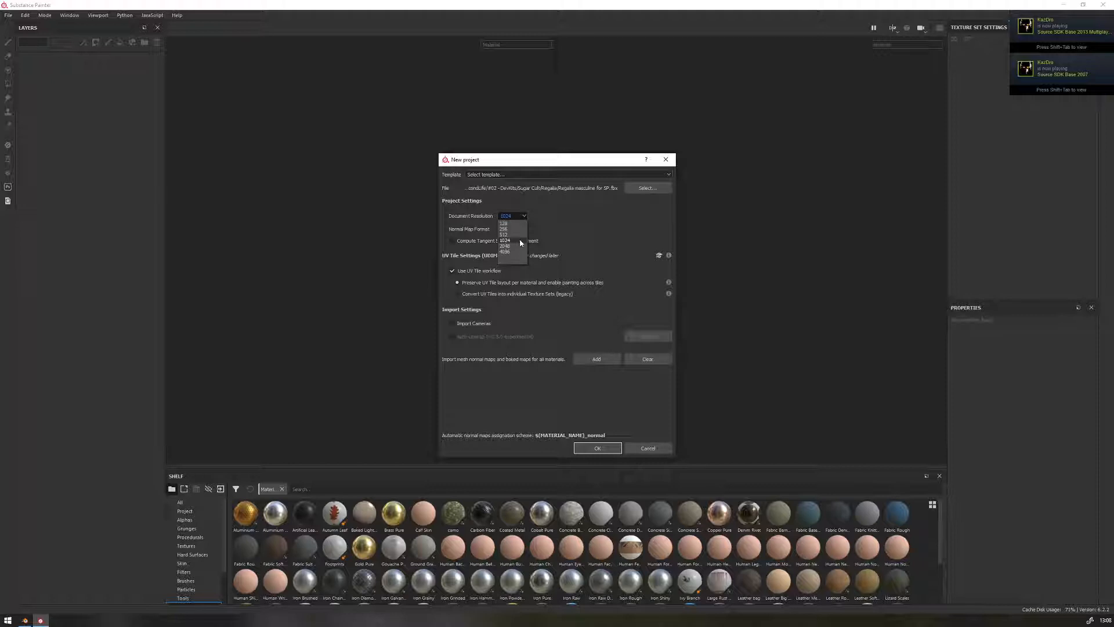
click(597, 220)
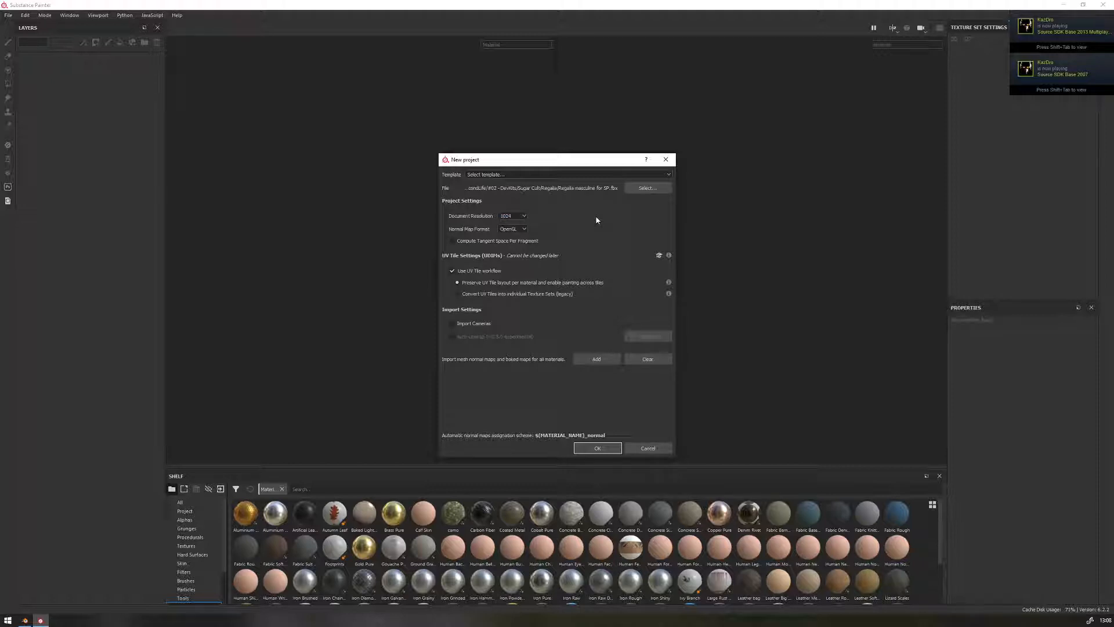
click(517, 230)
click(600, 448)
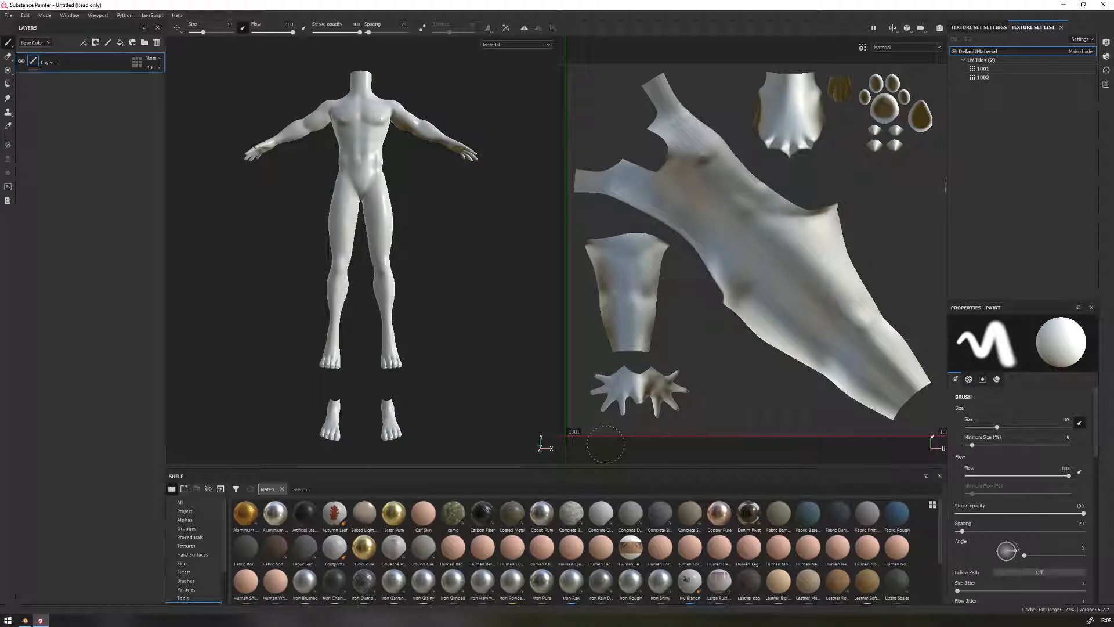
- Delete the default paint layer and apply the Gold Pure material to the whole body as a fill layer
scroll(762, 300, down, 3)
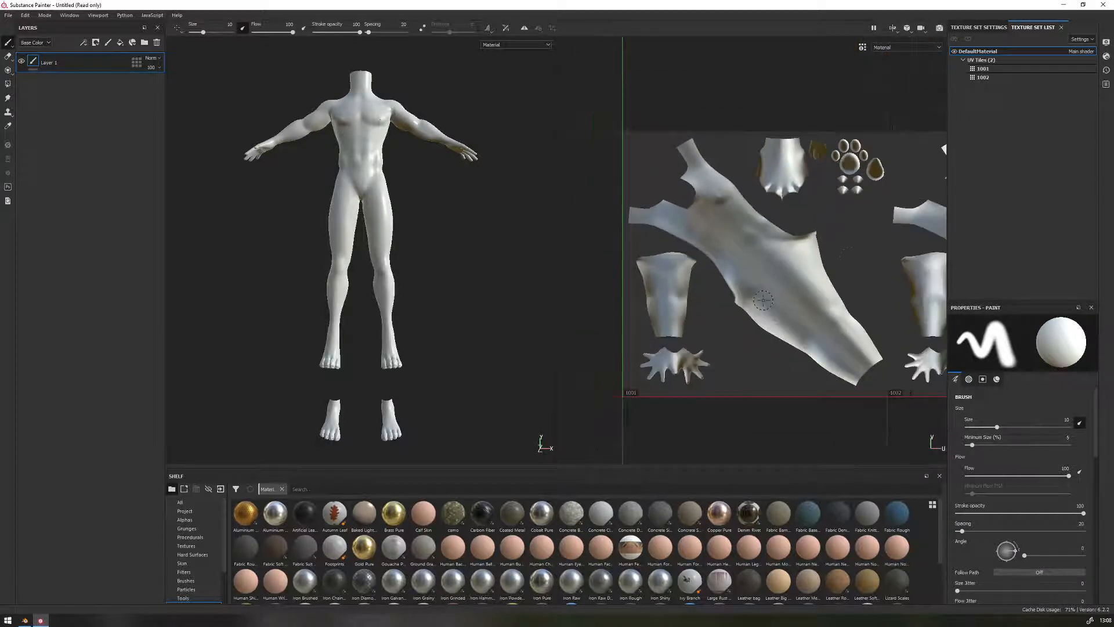
alt+middle_drag(849, 253, 761, 263)
scroll(791, 250, down, 3)
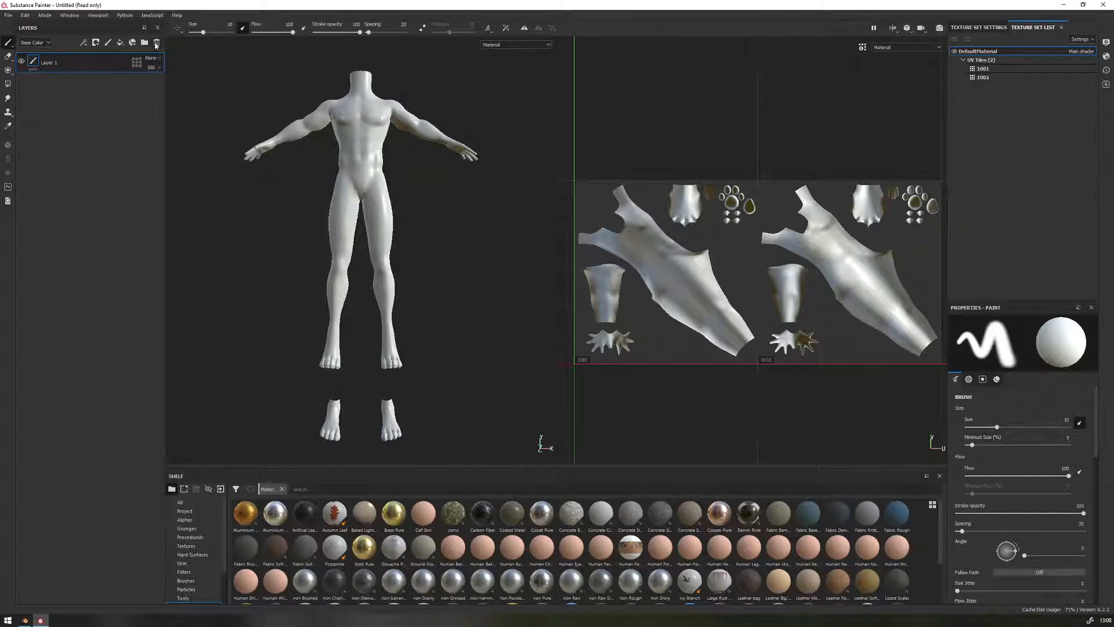
key(ctrl+g)
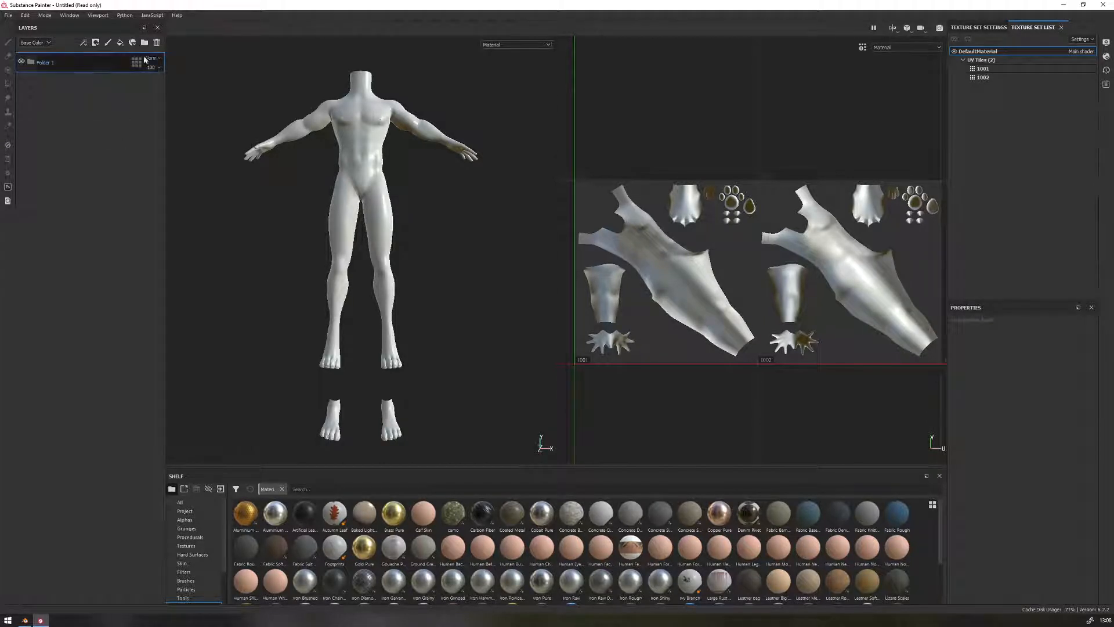
click(156, 42)
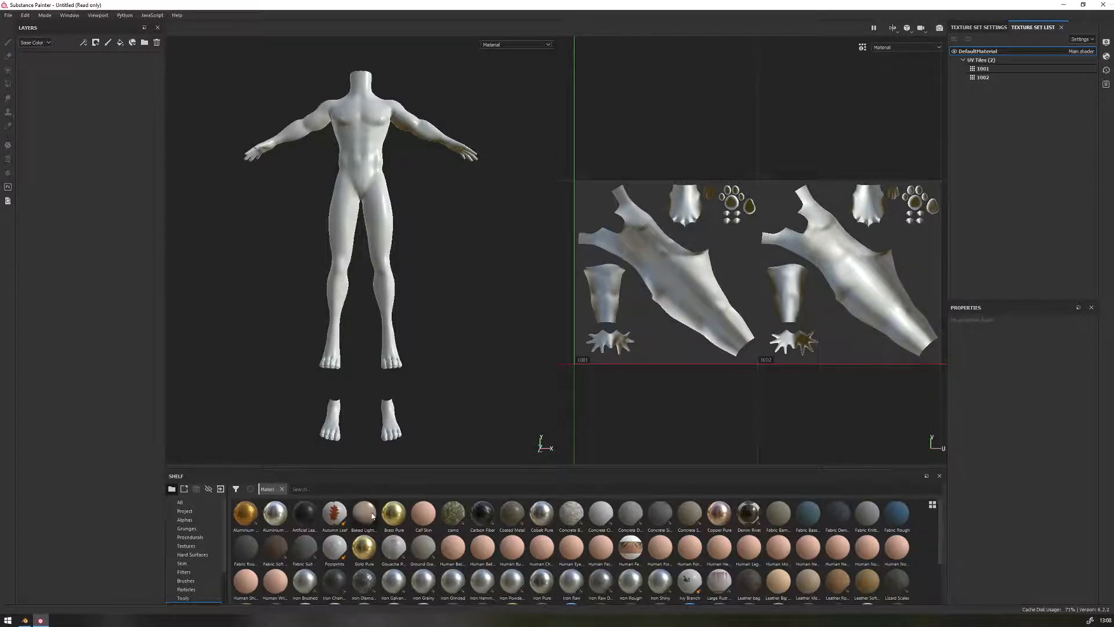
drag(363, 548, 80, 269)
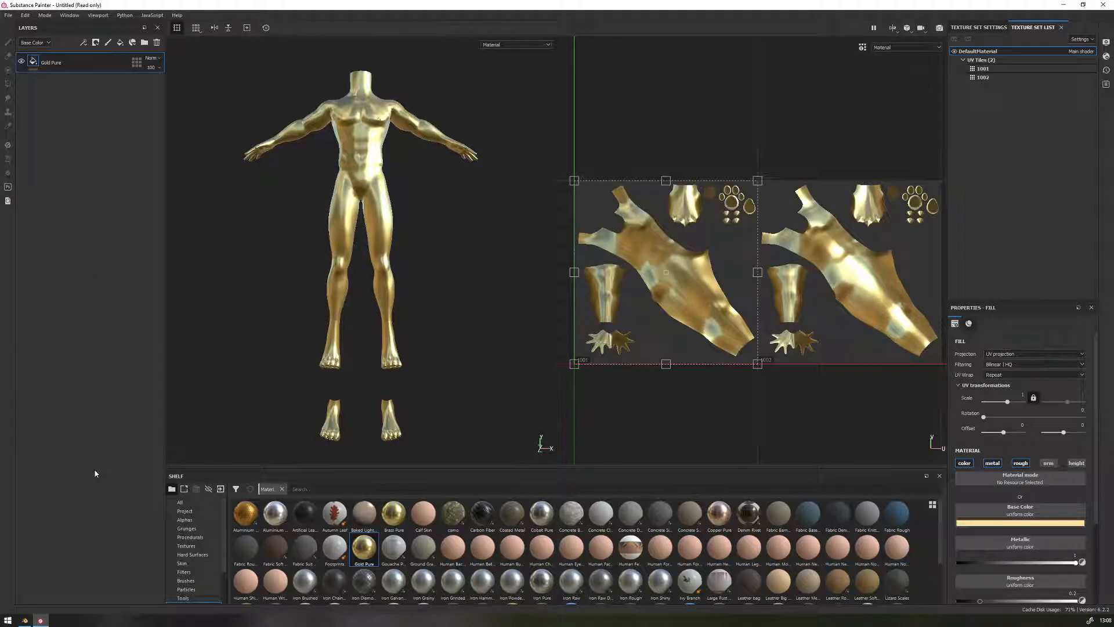
- Add a second Gold Pure fill layer above the first and give it a mask
alt+drag(509, 278, 408, 231)
drag(363, 547, 60, 56)
drag(362, 546, 58, 61)
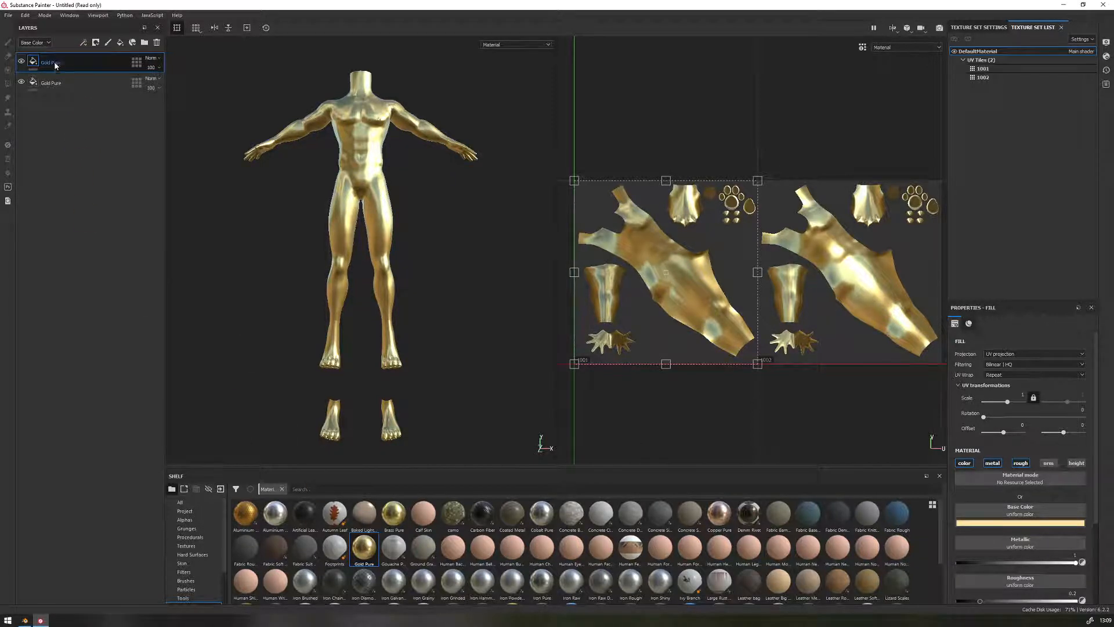
right_click(55, 66)
click(106, 72)
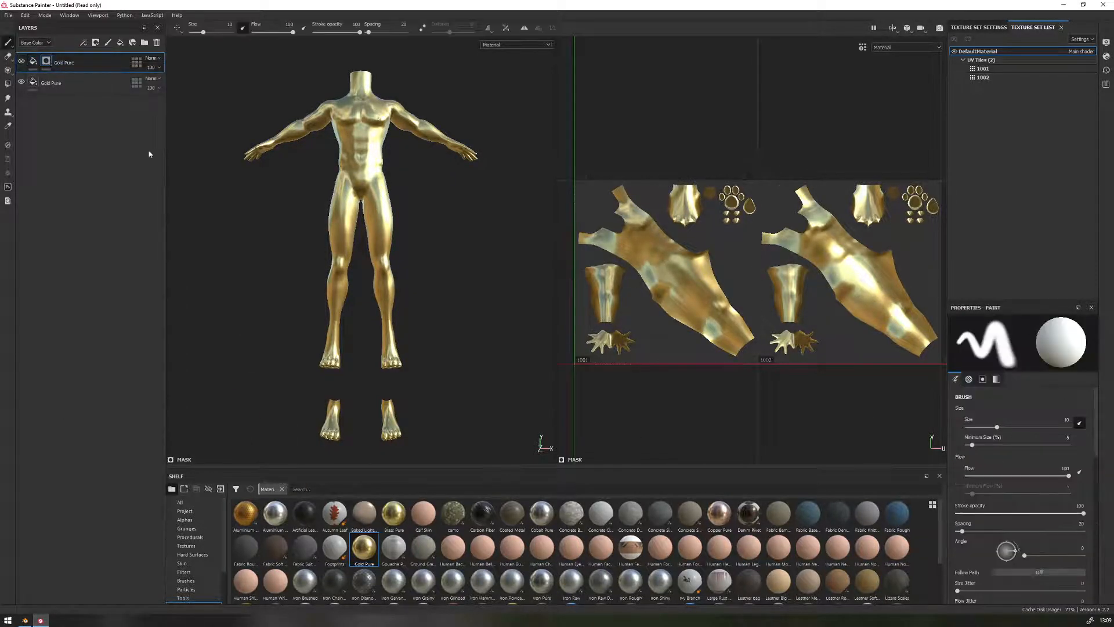
- Enable the height channel on the upper Gold Pure layer and lower its height to about -0.41
right_click(47, 61)
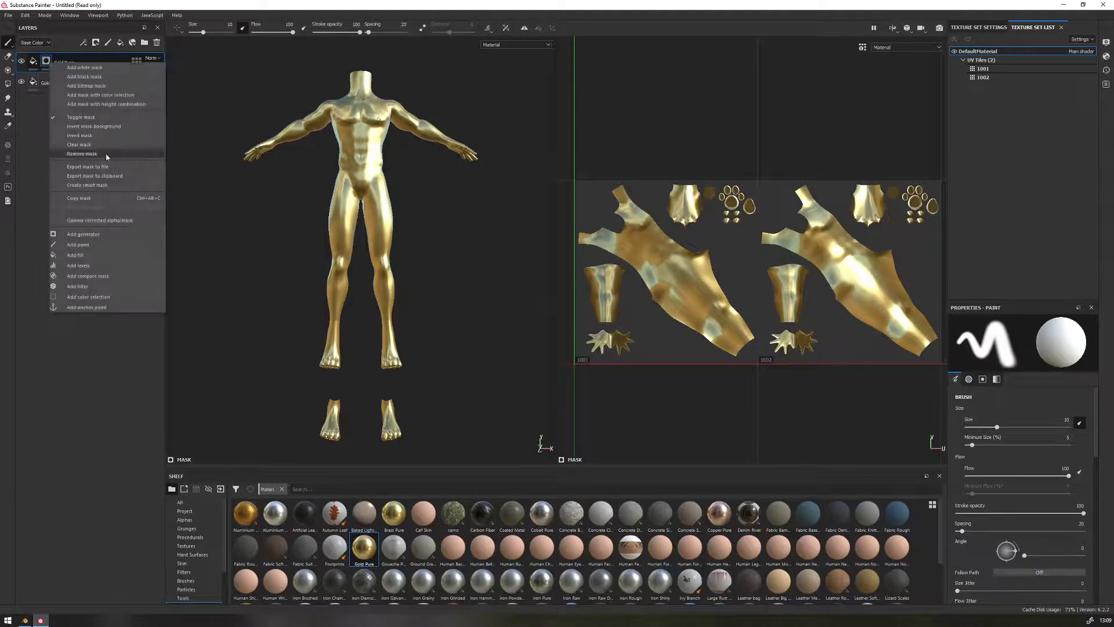
click(34, 63)
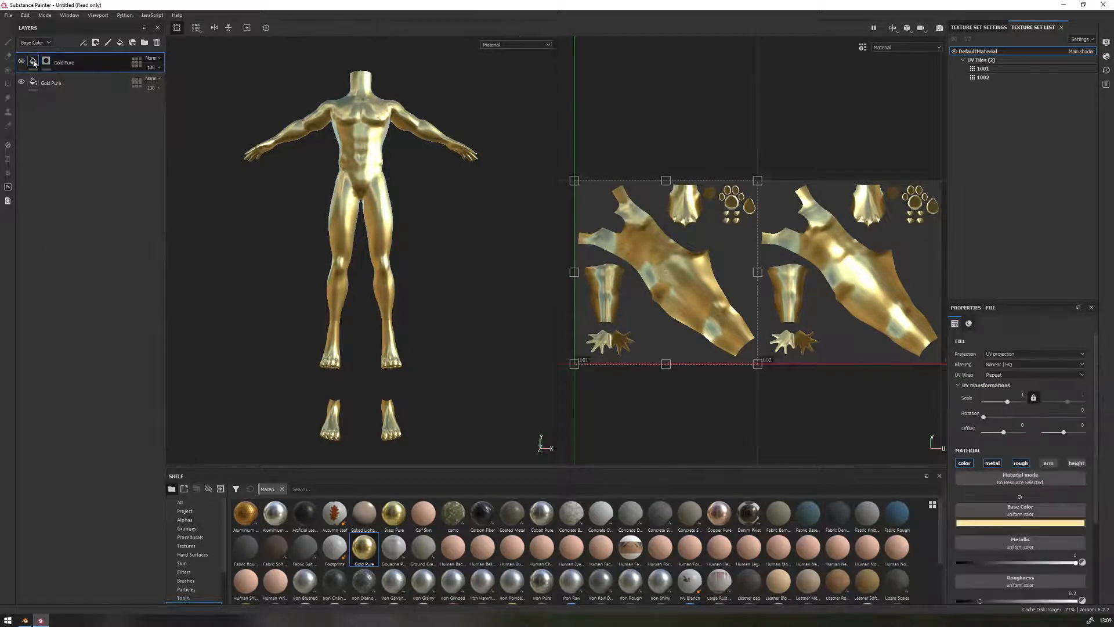
scroll(1027, 497, down, 3)
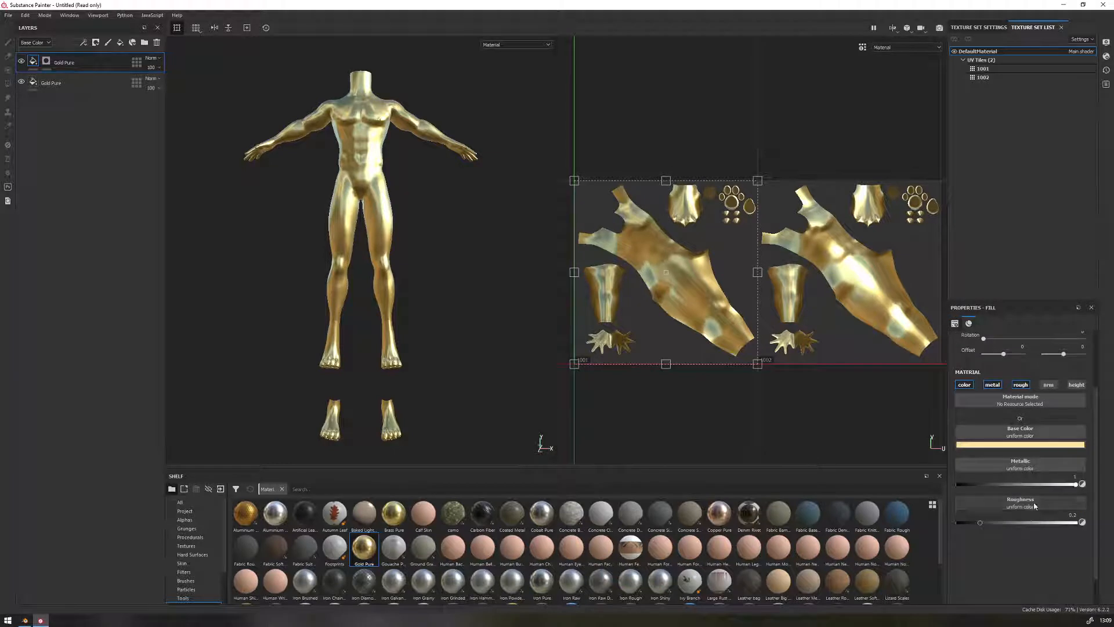
click(1077, 385)
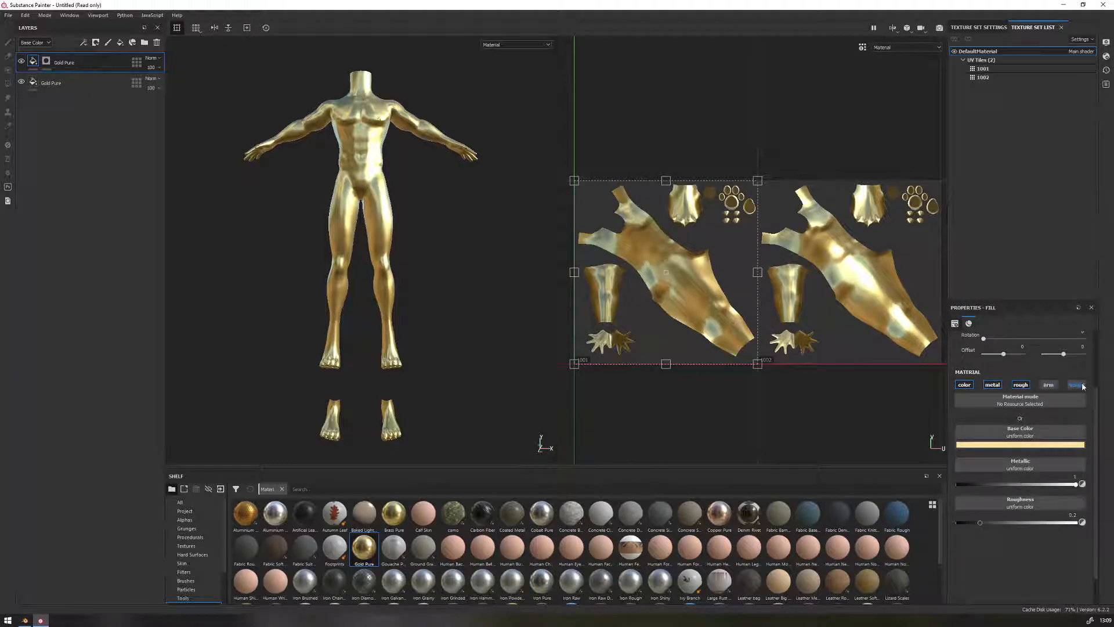
drag(1019, 562, 981, 561)
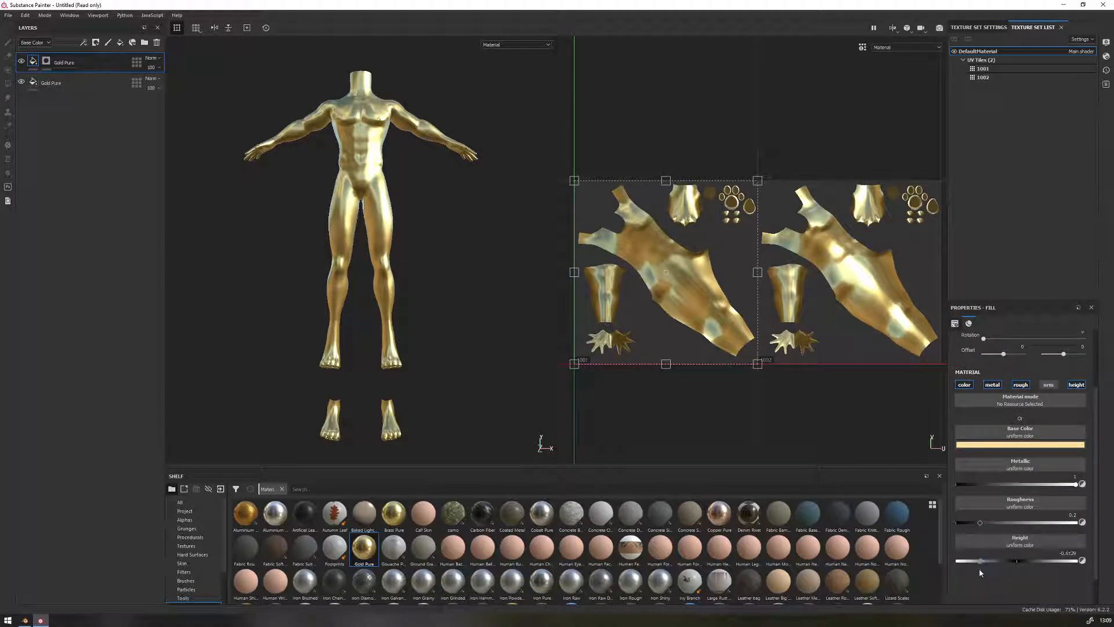
- Add a fill effect to the upper Gold Pure layer's mask
click(46, 61)
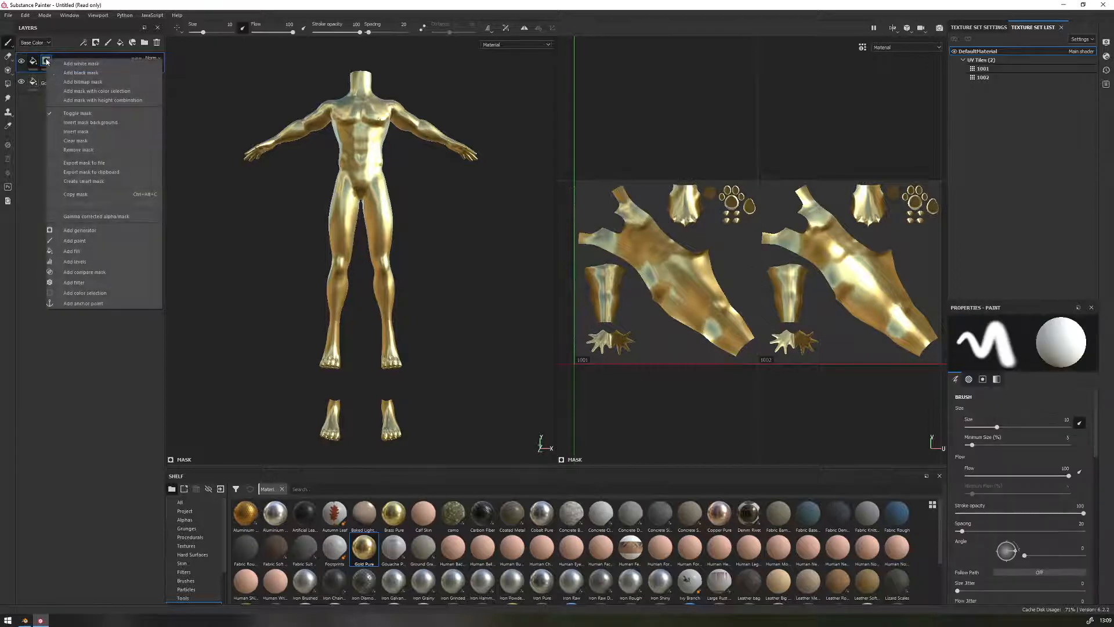
right_click(46, 61)
click(90, 253)
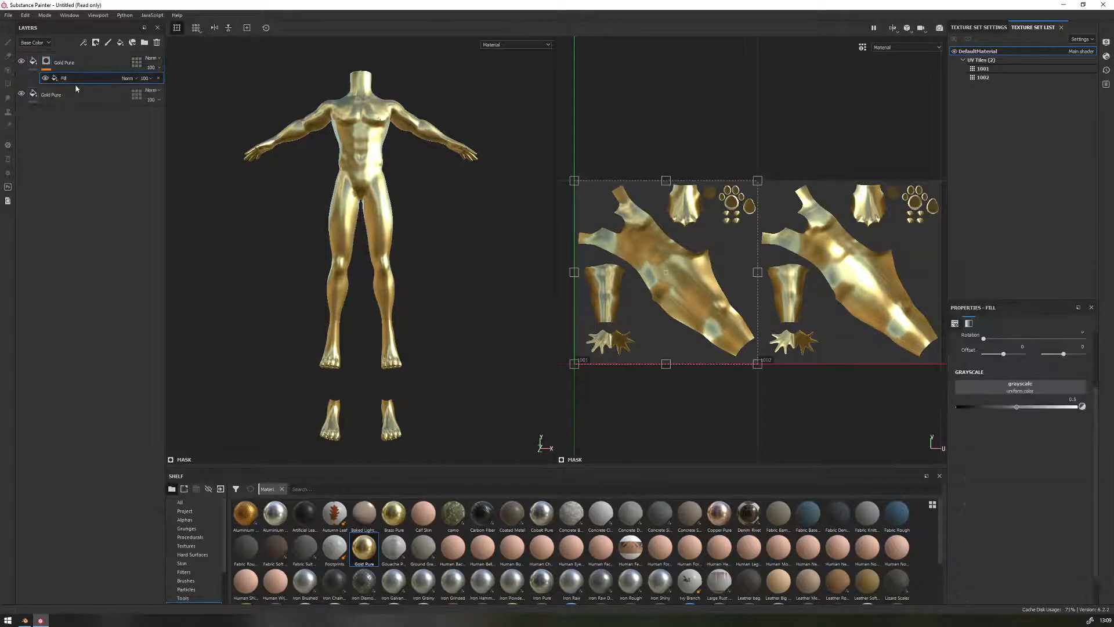
- Try the Gaussian Noise texture as the mask fill's grayscale source and clear it again
click(1034, 385)
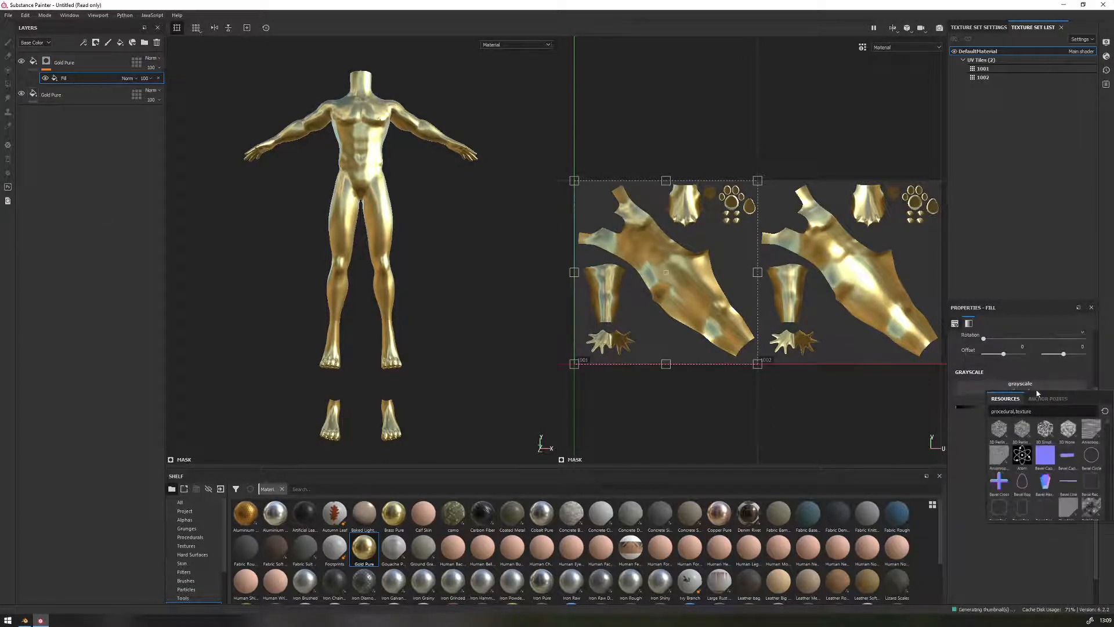
text(s)
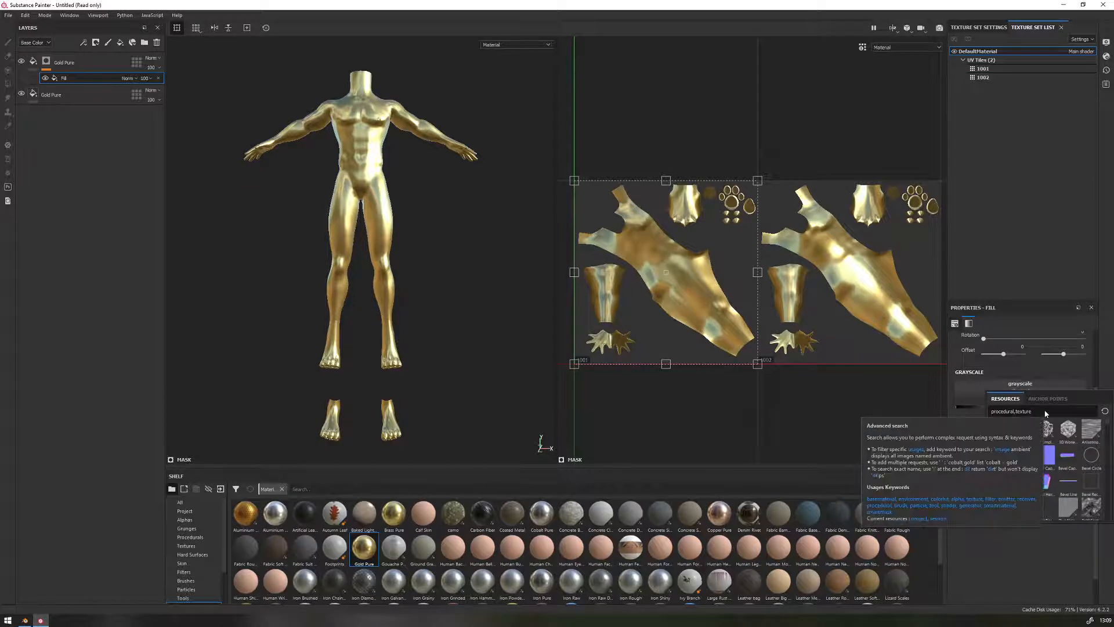
scroll(1056, 437, down, 2)
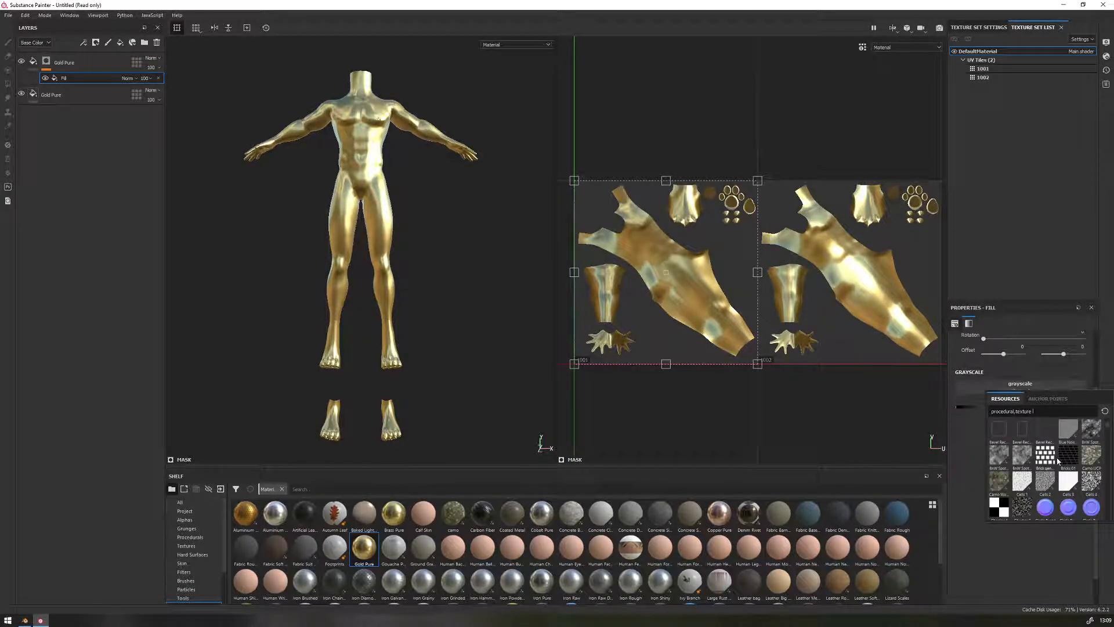
mouse_move(1046, 462)
scroll(1056, 464, down, 3)
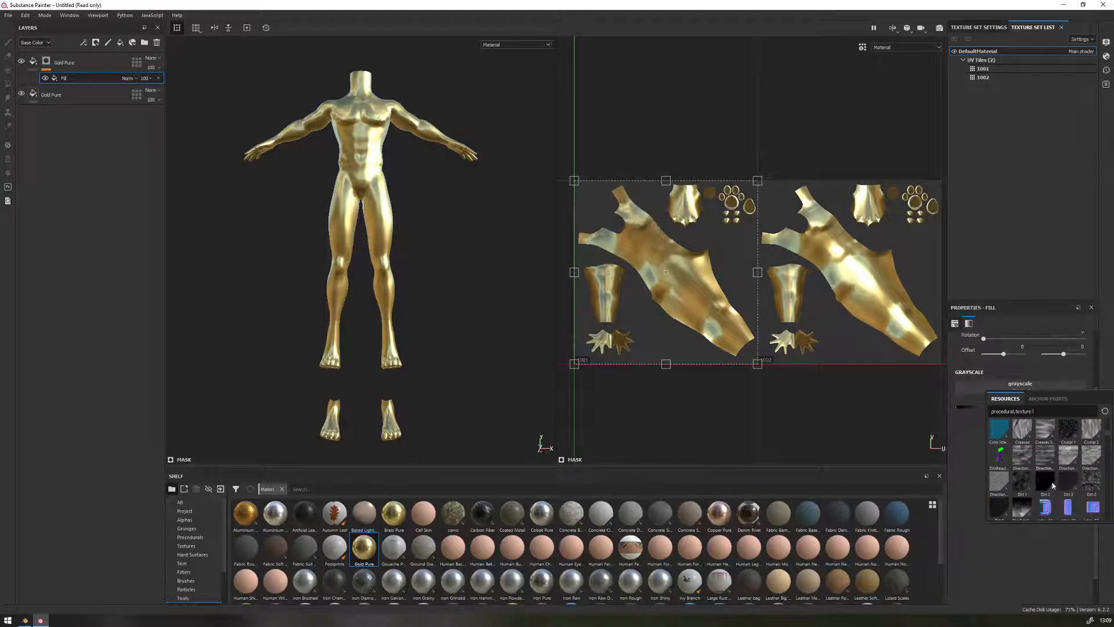
scroll(1053, 475, down, 5)
scroll(1046, 472, down, 5)
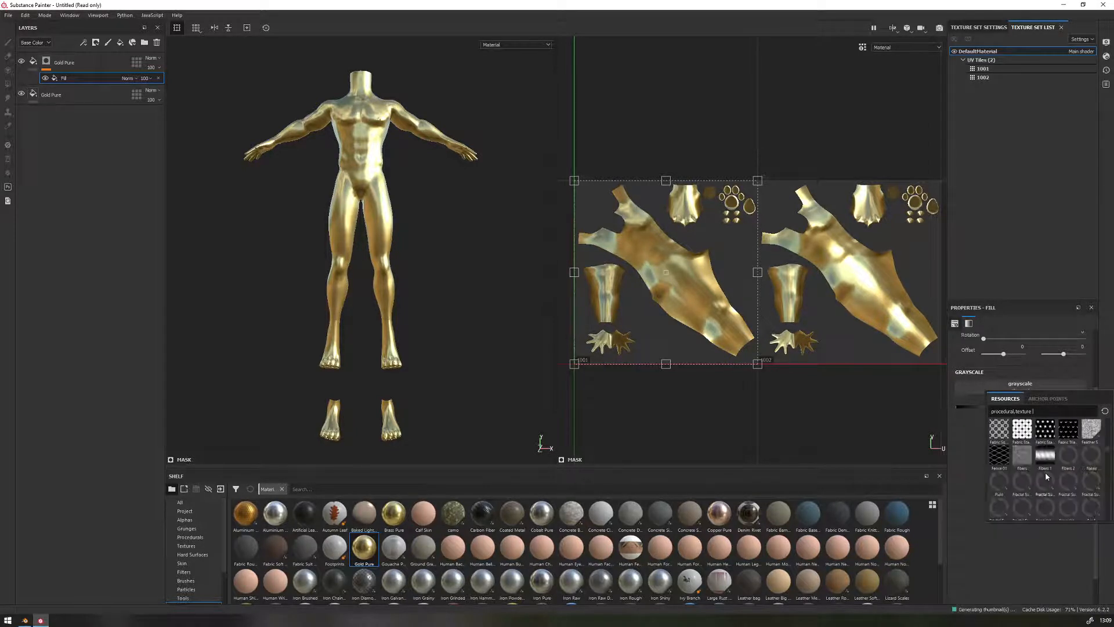
click(1049, 456)
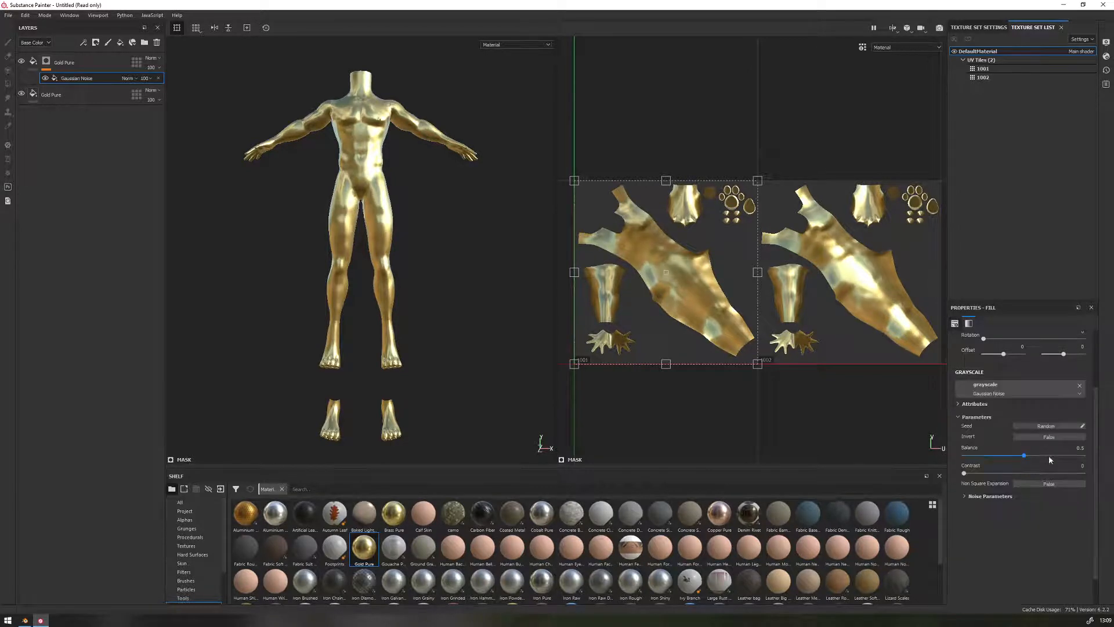
click(1080, 386)
- Assign the Grunge Splashes Dusty texture as the mask fill's grayscale source
click(1026, 386)
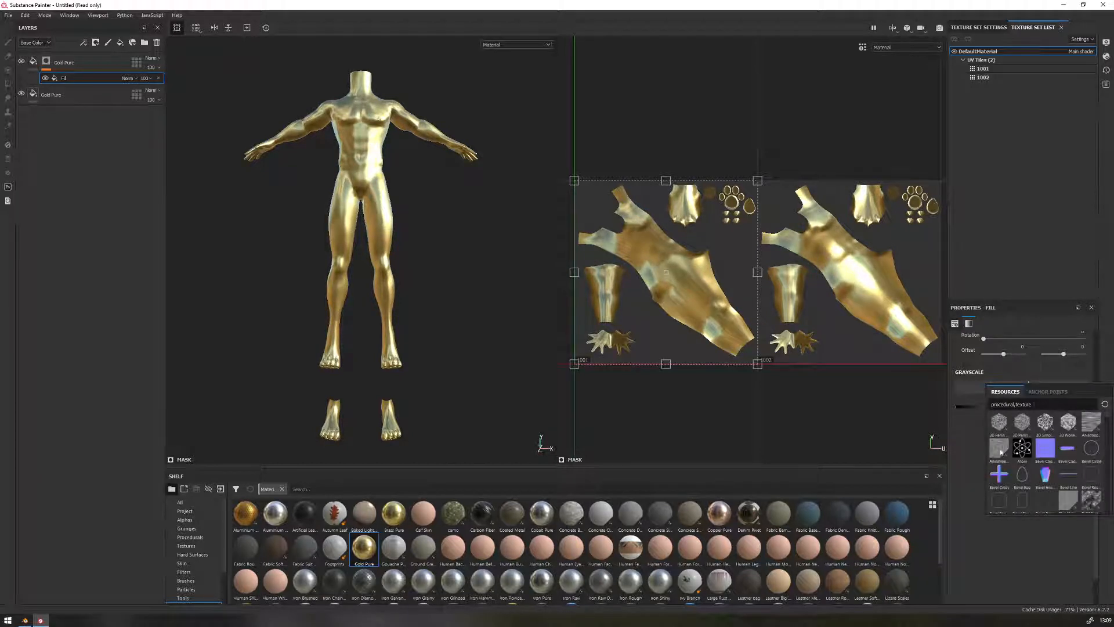
scroll(1065, 461, down, 5)
scroll(1065, 462, down, 5)
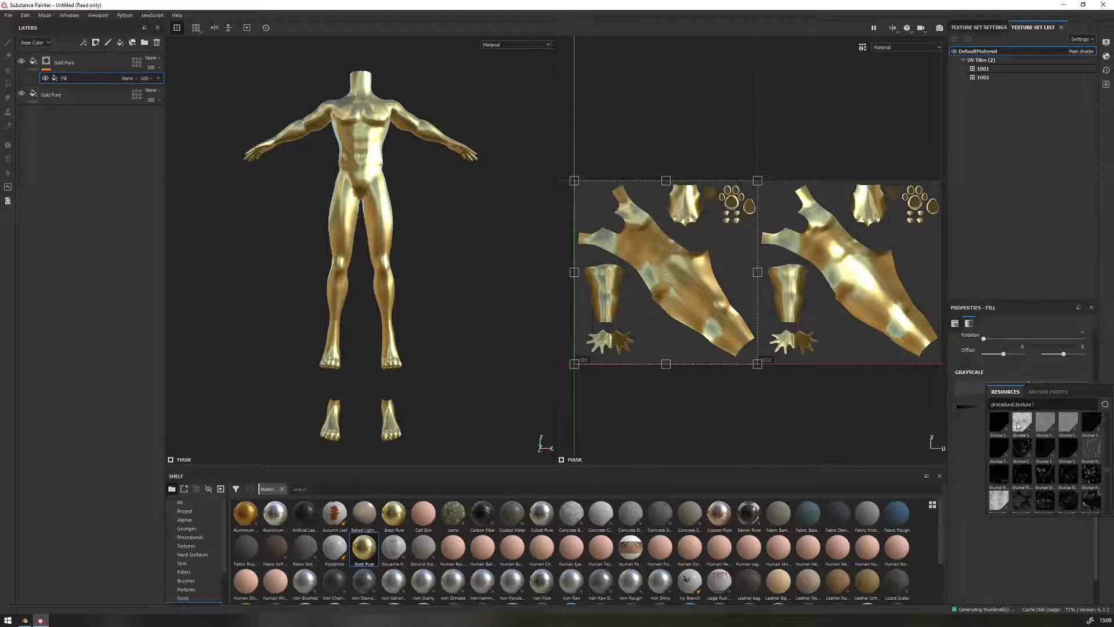
mouse_move(1017, 425)
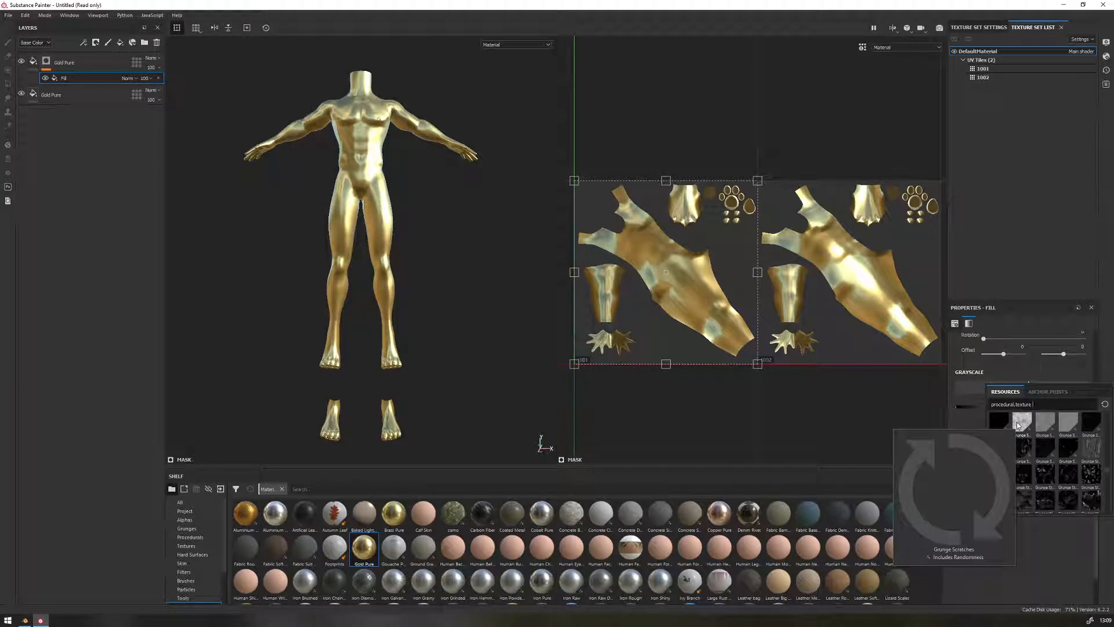
click(1025, 450)
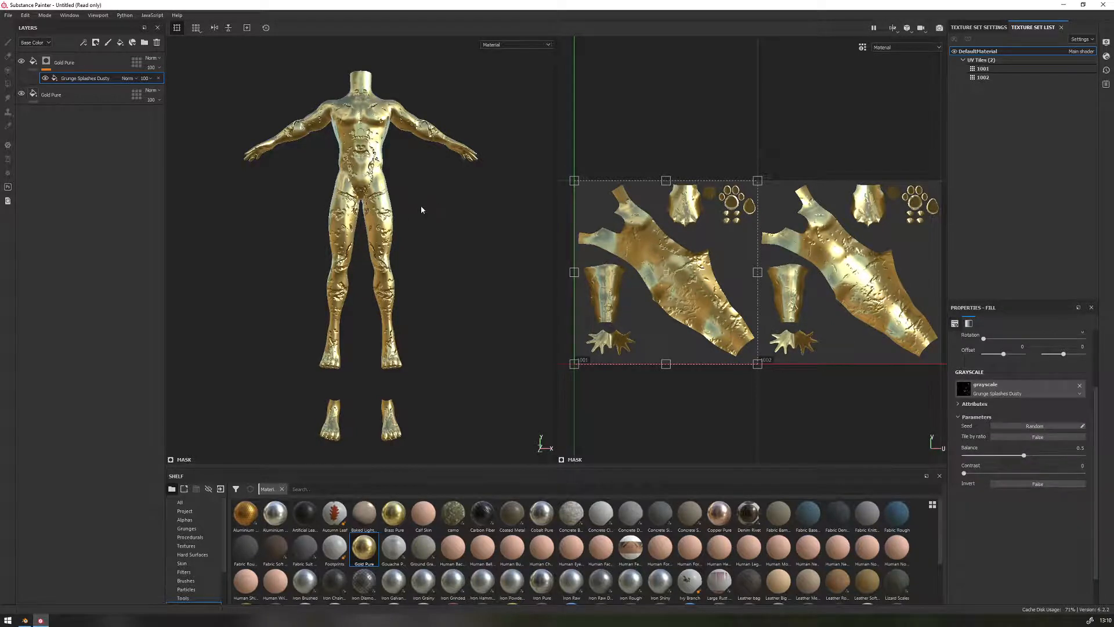
- Inspect the grunge pattern on the torso and set the mask fill's projection to Tri-planar projection
scroll(421, 210, up, 5)
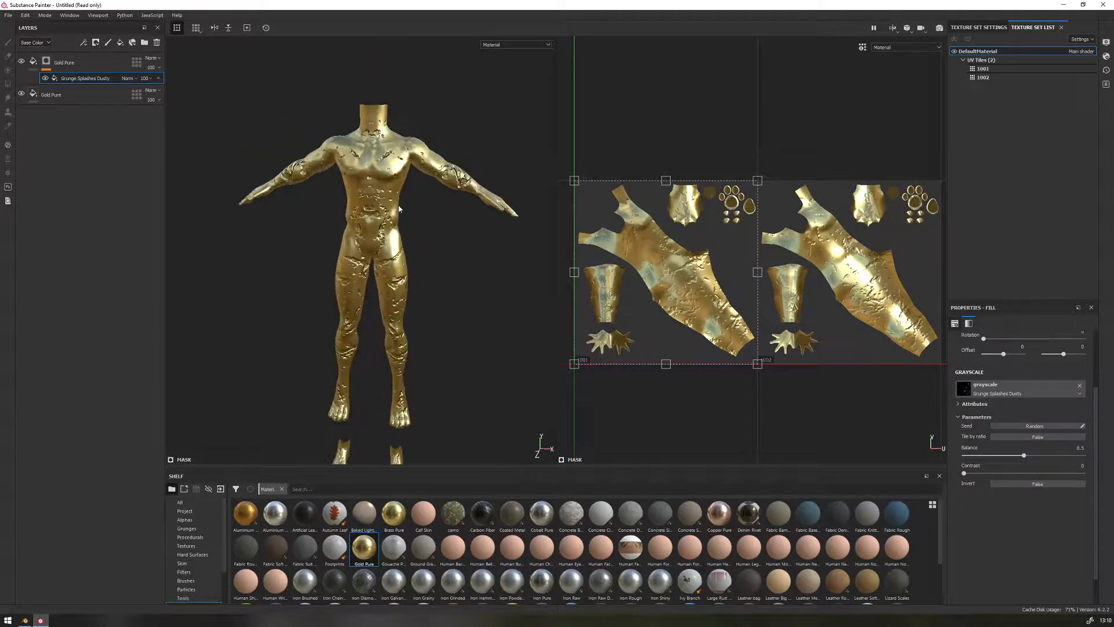
scroll(399, 208, up, 8)
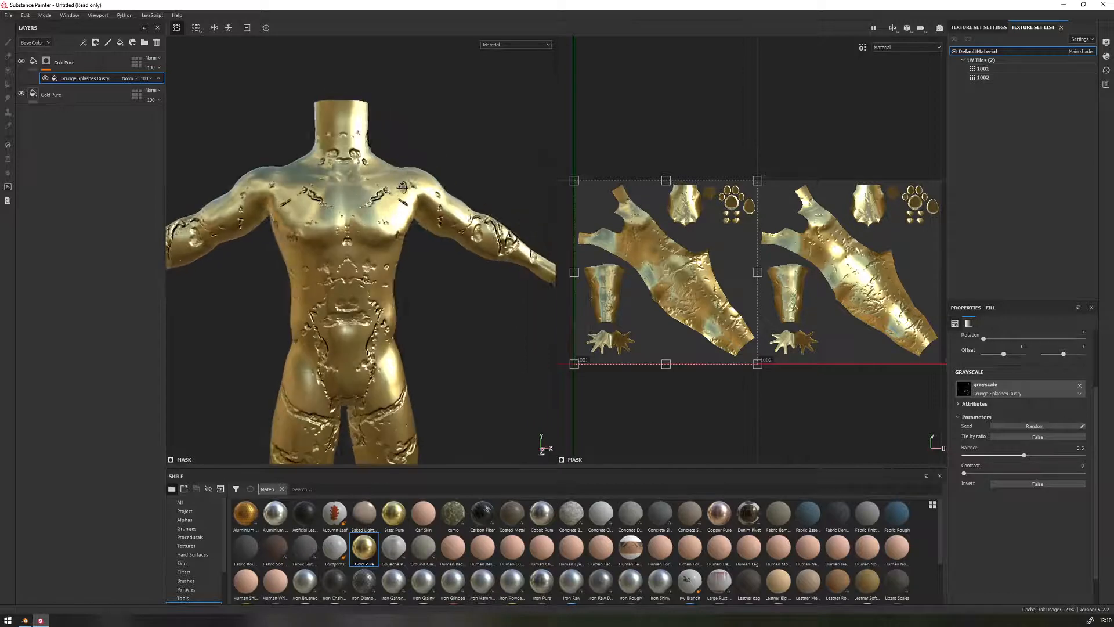
scroll(1021, 406, up, 3)
click(1009, 354)
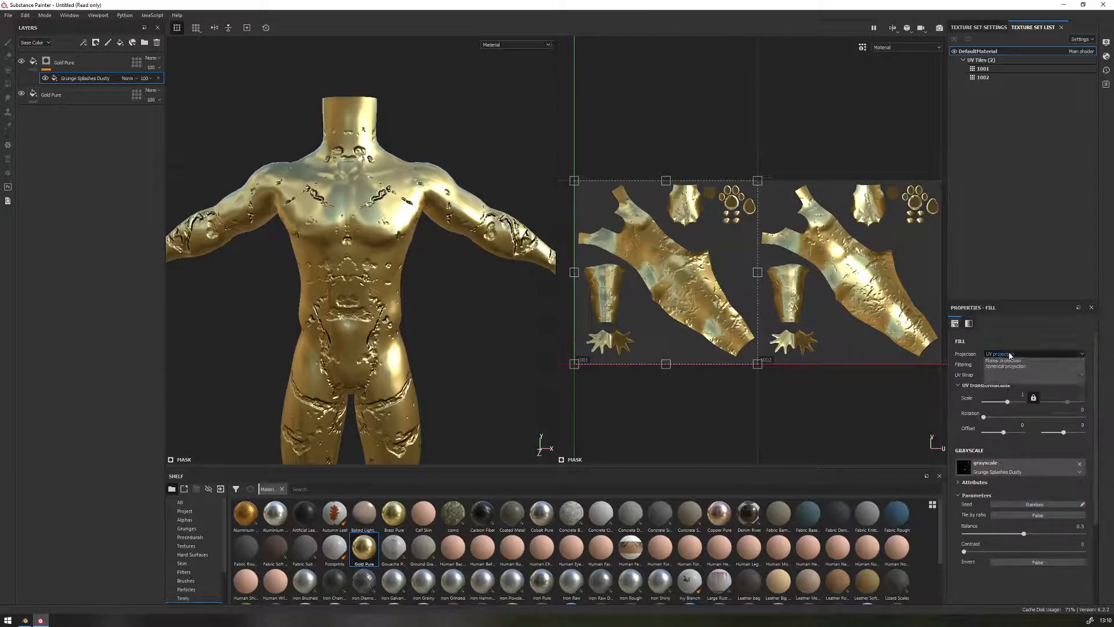
click(1009, 373)
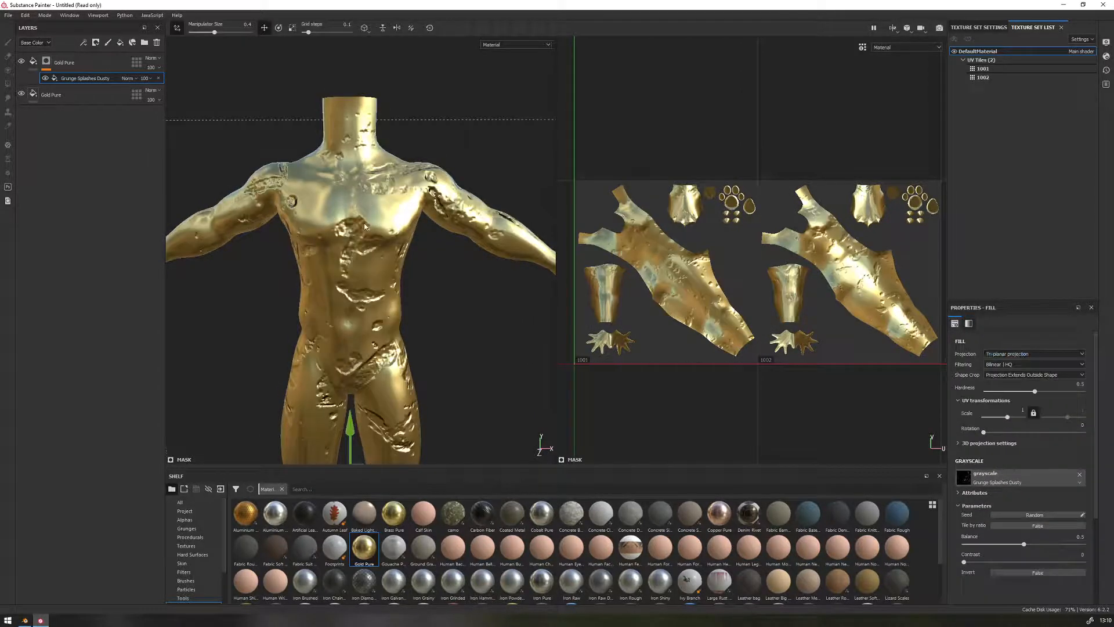
alt+drag(364, 226, 377, 253)
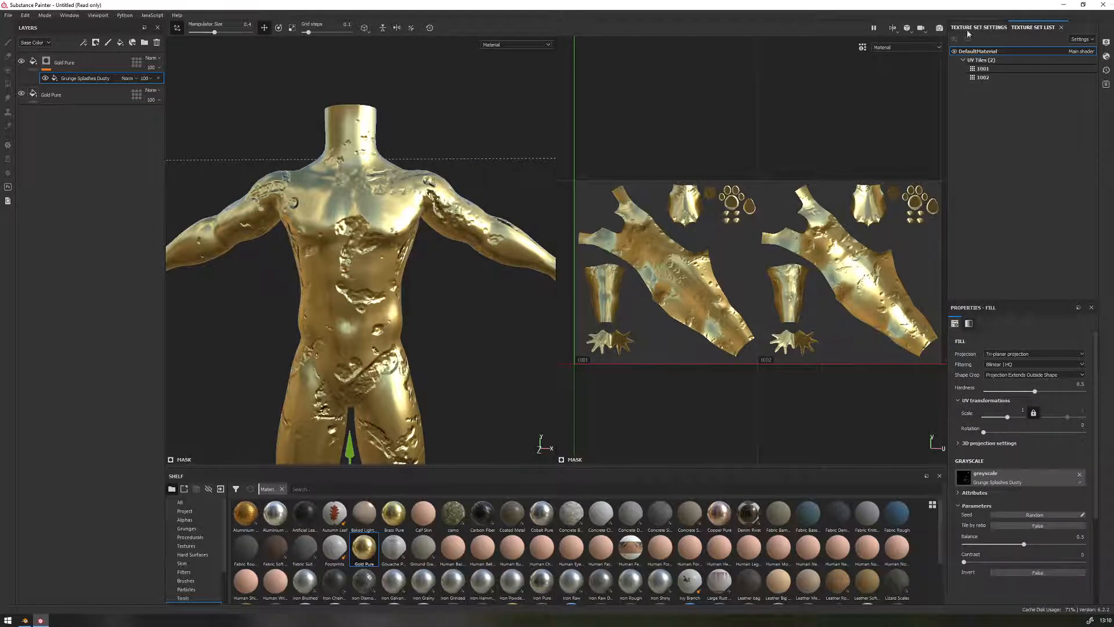
- Look at the size option in the texture set settings of DefaultMaterial
click(979, 28)
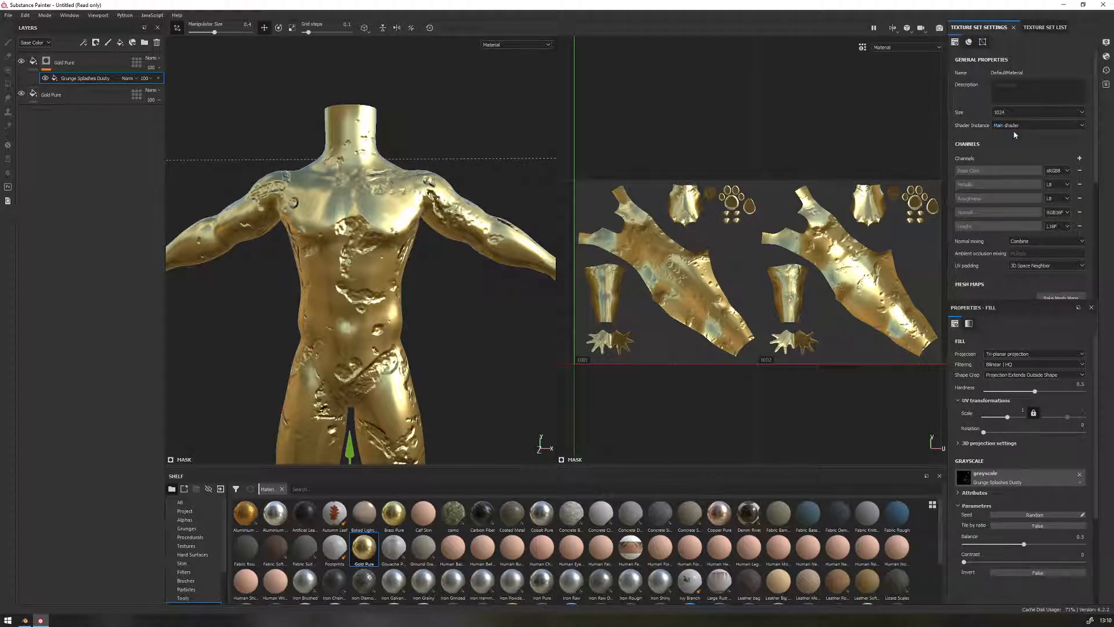
click(1034, 110)
alt+drag(366, 300, 391, 298)
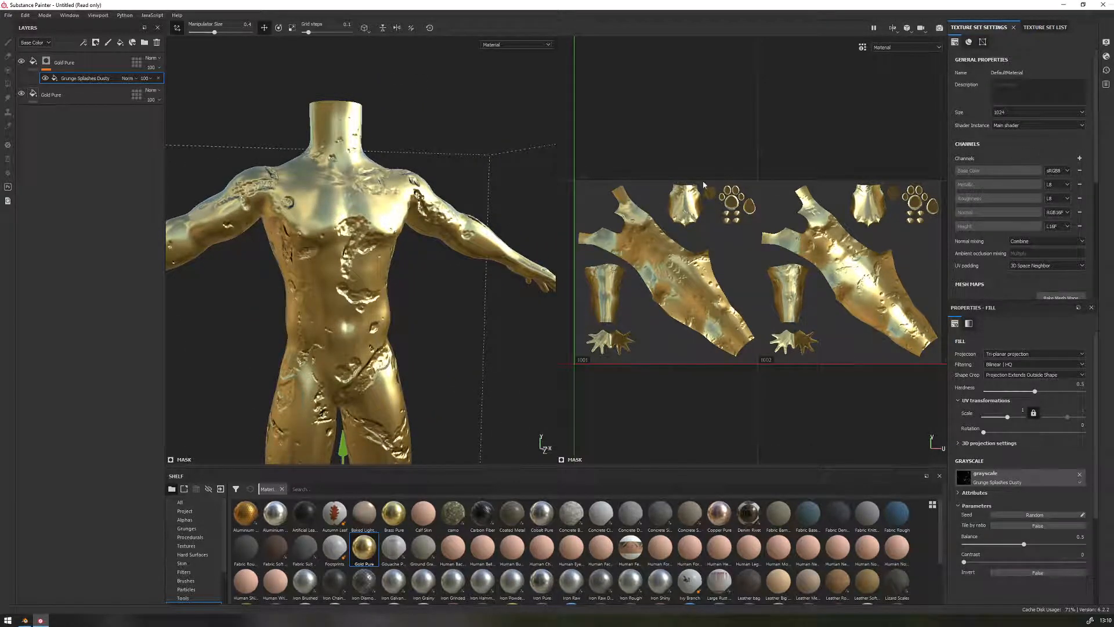
- Switch the main shader from pbr-metal-rough to non-pbr-spec-gloss in the shader settings
click(1106, 58)
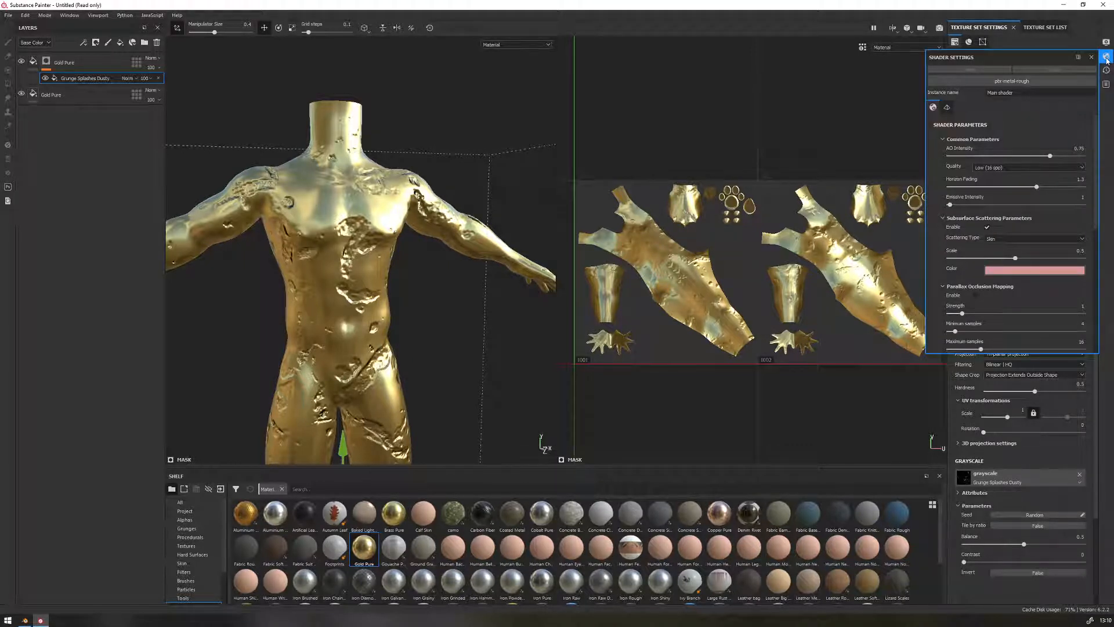
click(1106, 58)
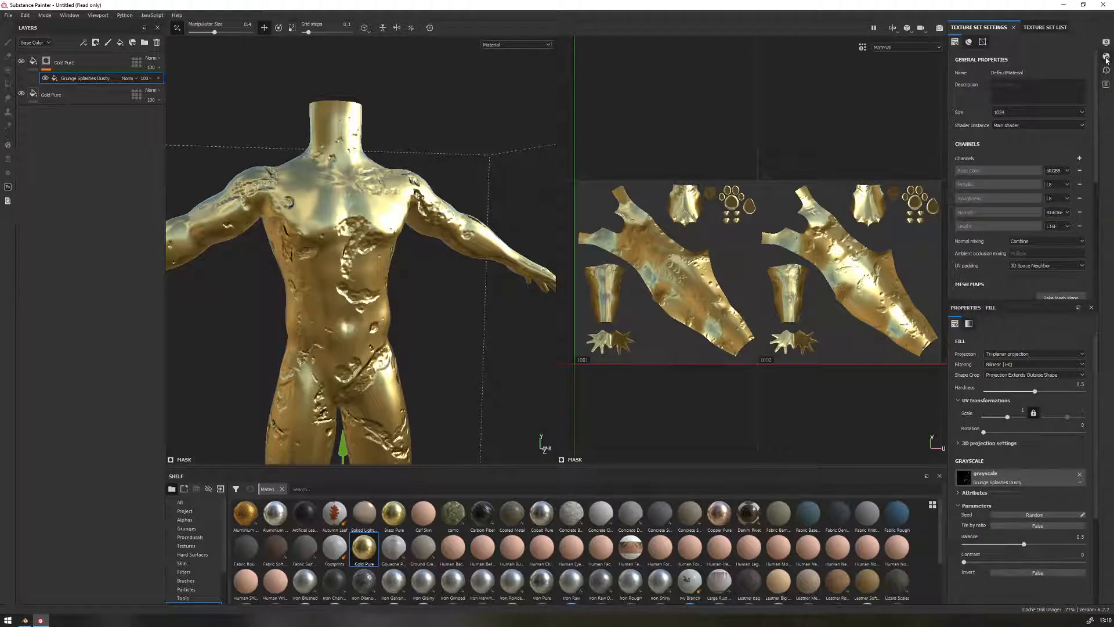
click(1106, 59)
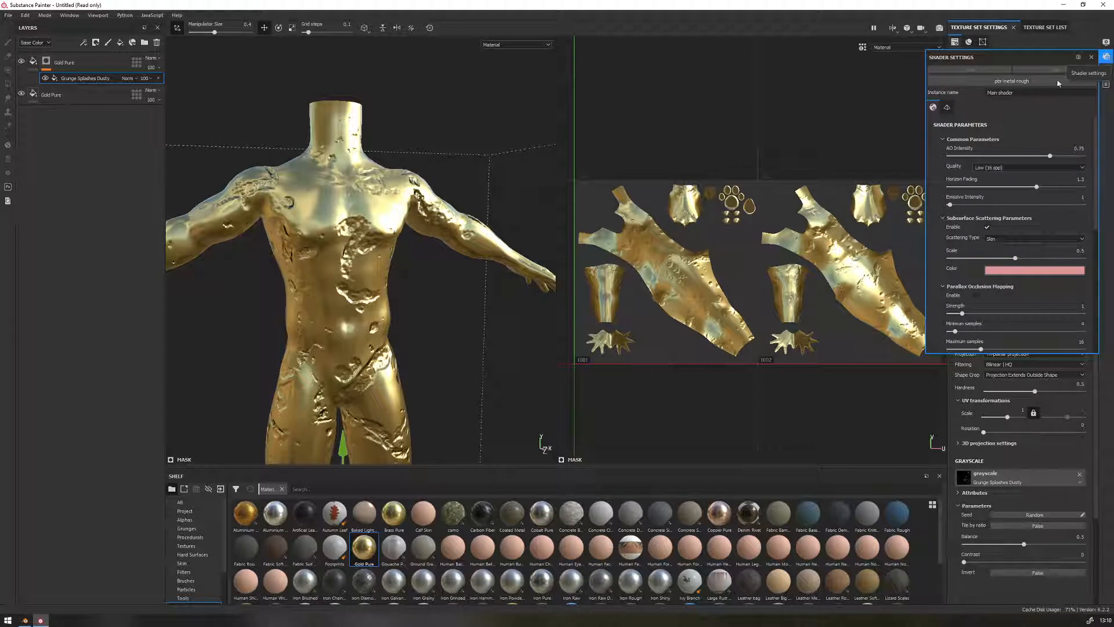
click(1037, 81)
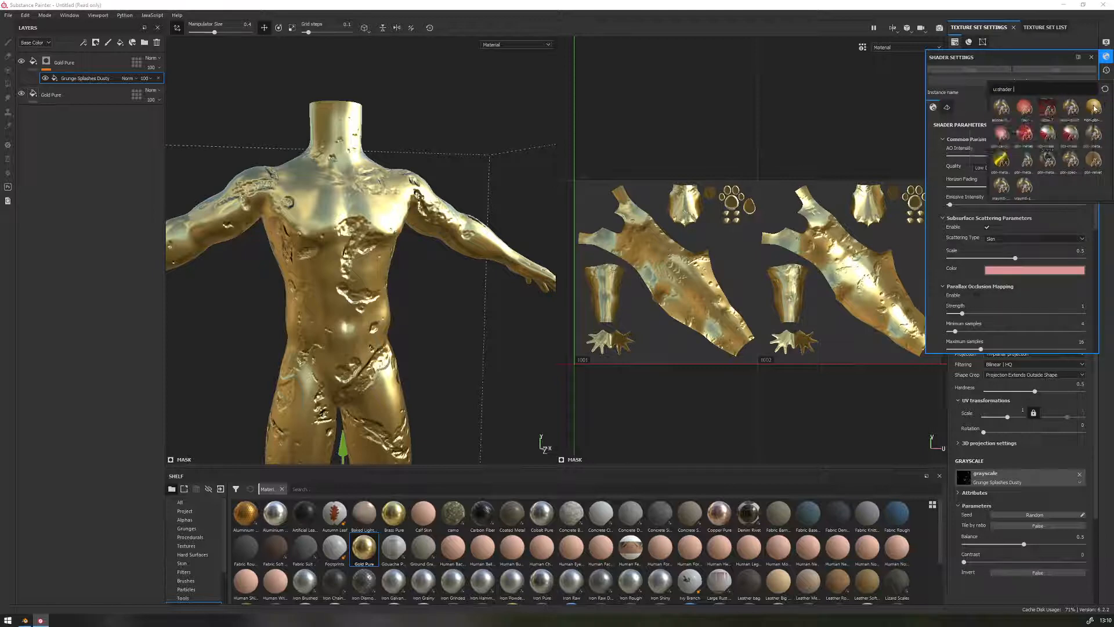
mouse_move(1094, 108)
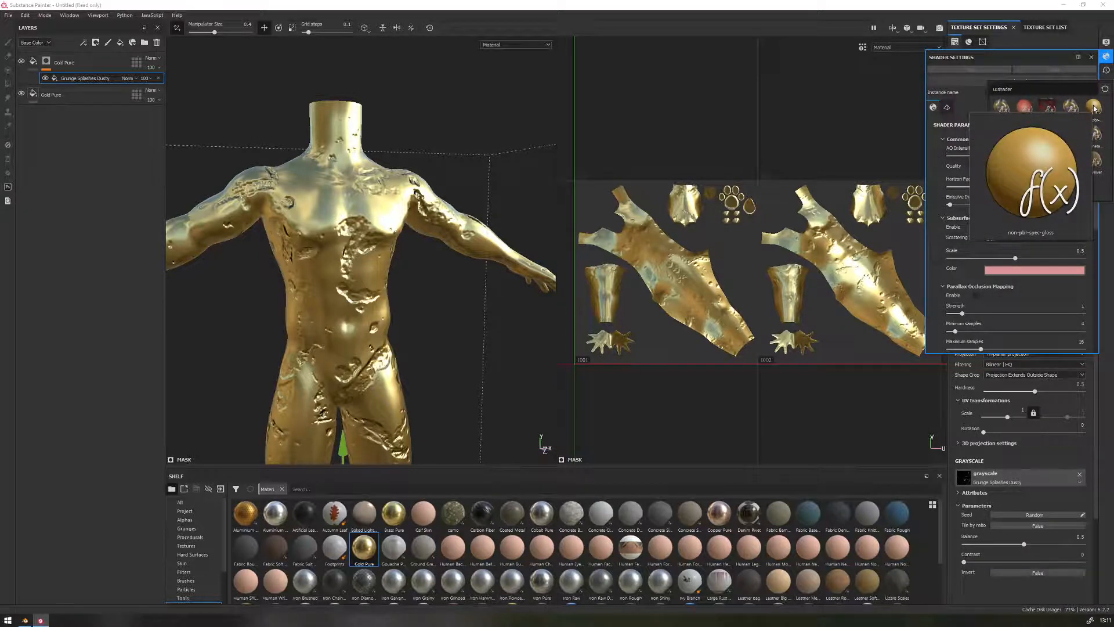
click(1095, 108)
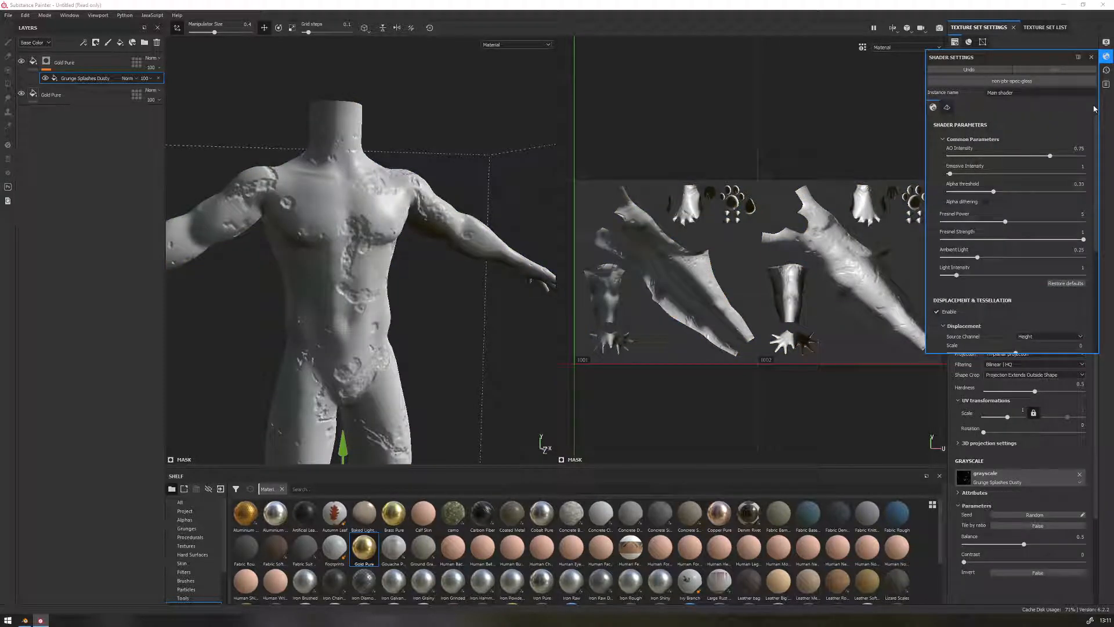
alt+drag(379, 231, 350, 235)
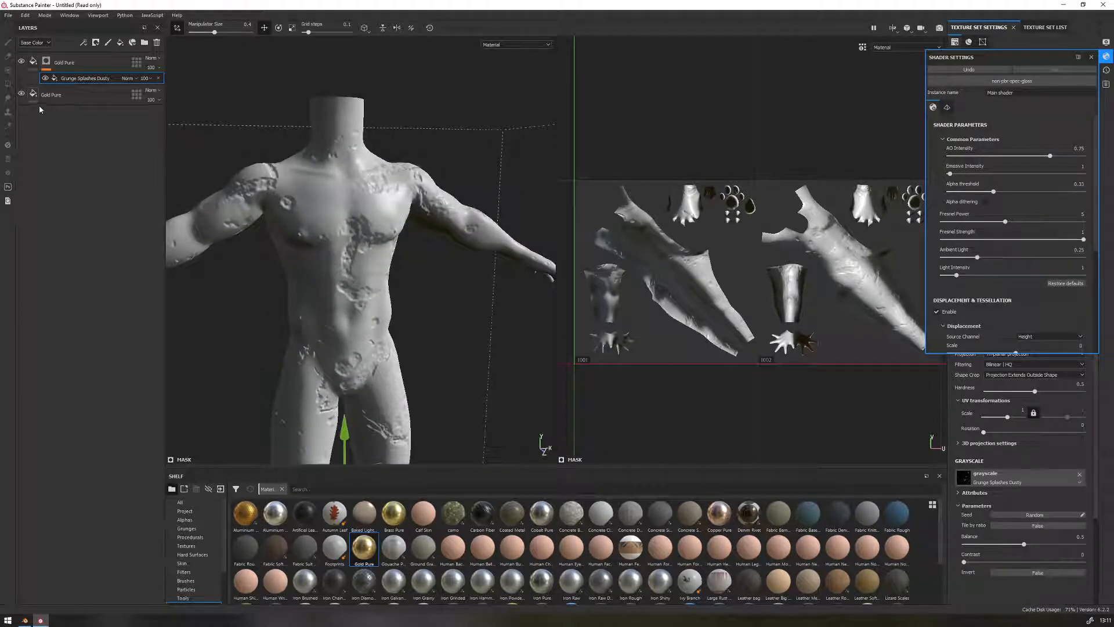
click(1106, 58)
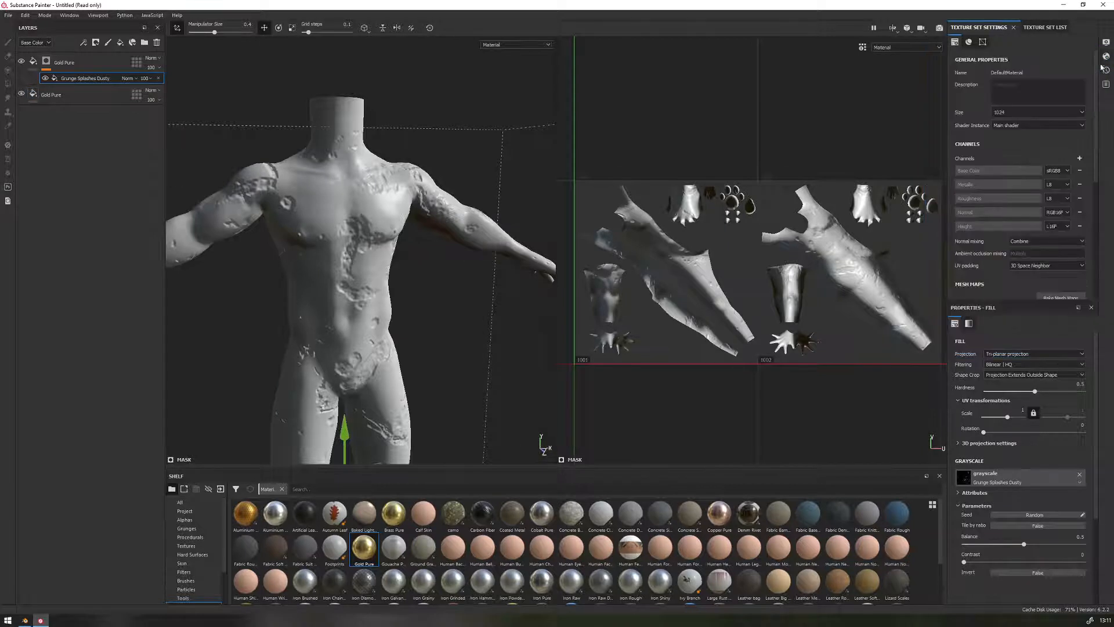
- Remove the Base Color, Metallic and Roughness channels from the texture set and add a Diffuse channel
click(1080, 171)
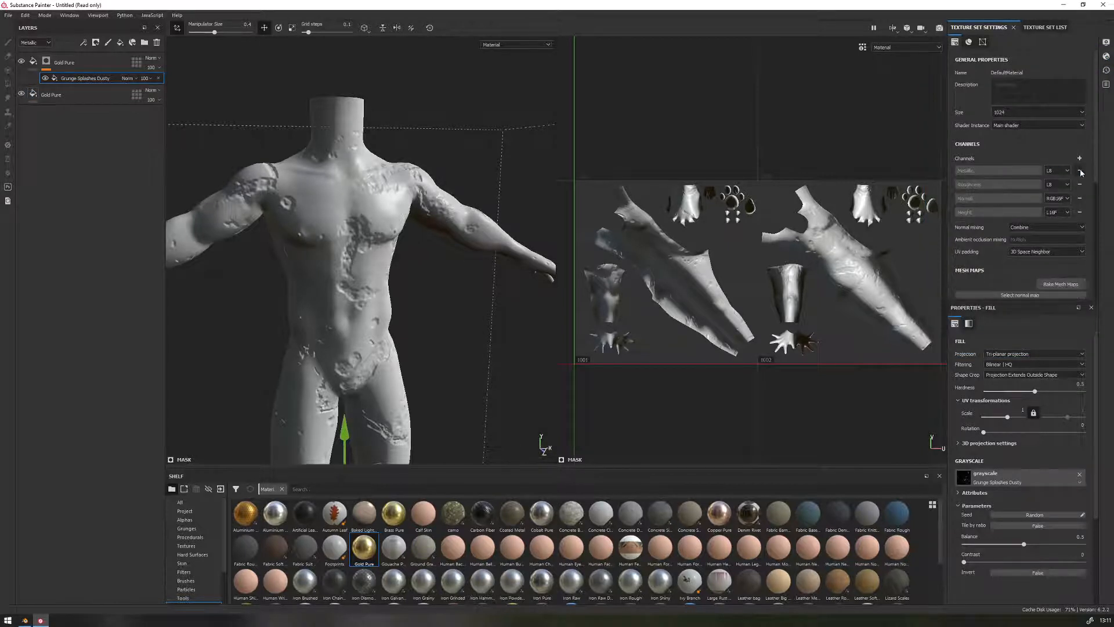
click(1080, 170)
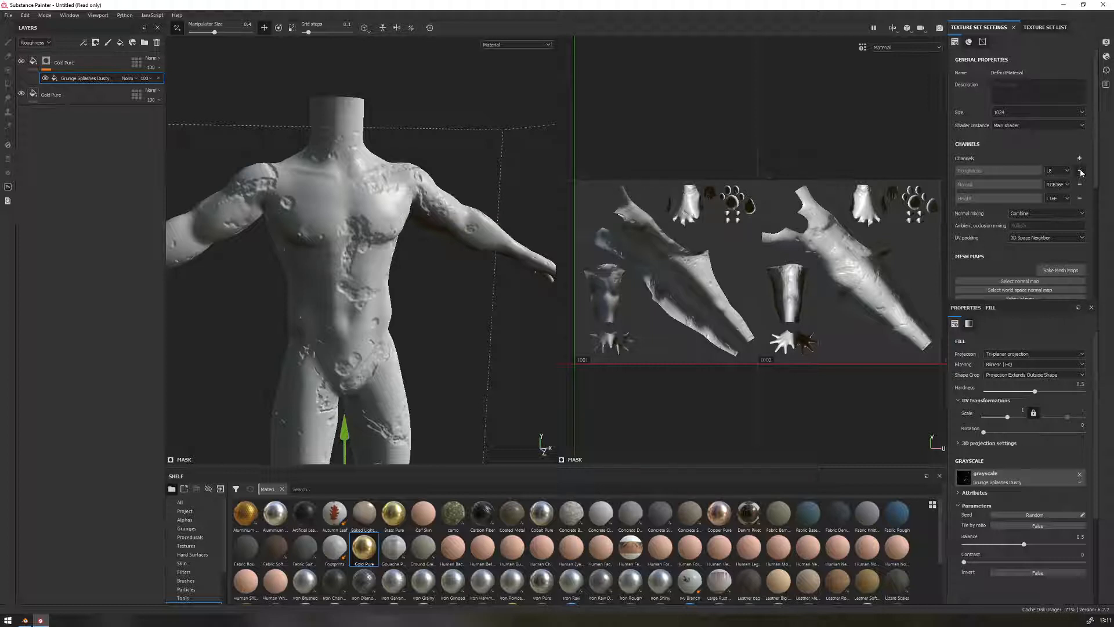
click(1080, 171)
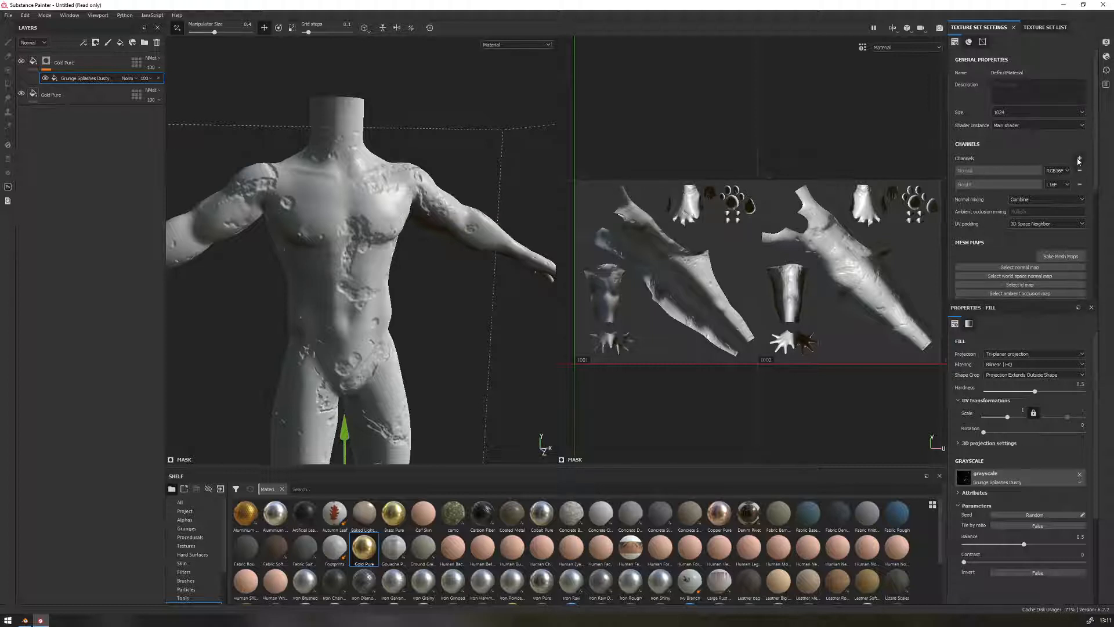
click(1079, 158)
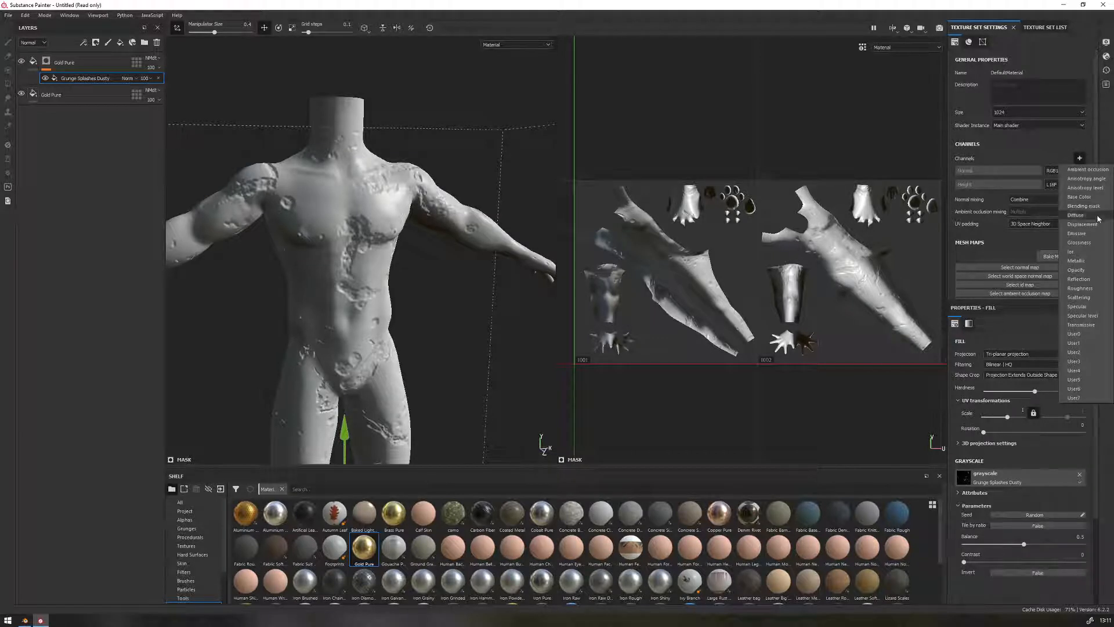
click(1053, 158)
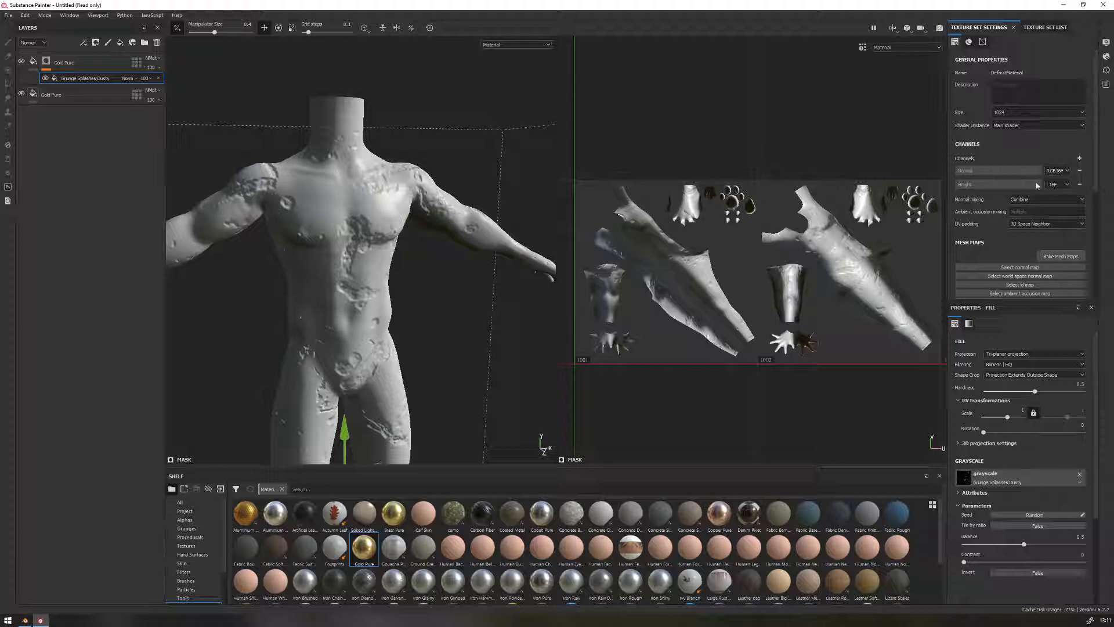
click(1078, 159)
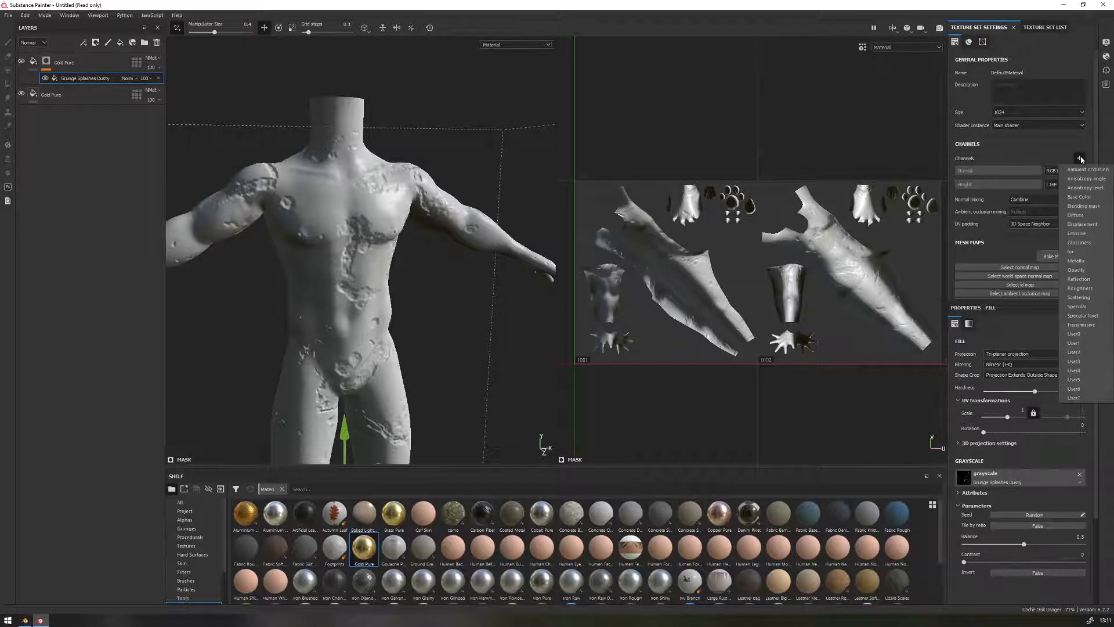
click(1078, 216)
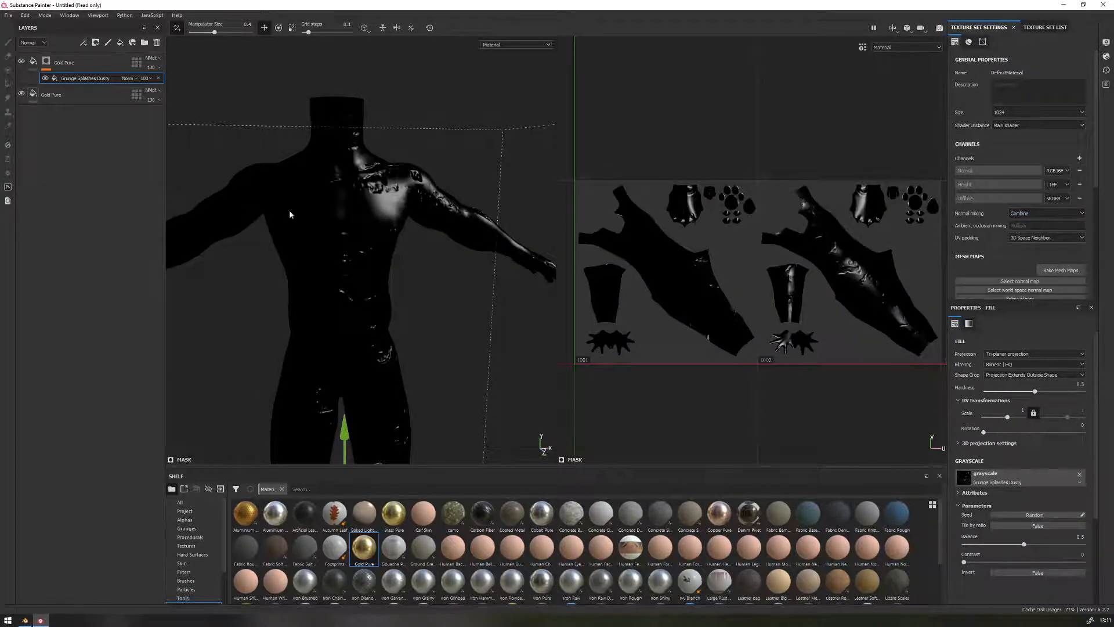
- Set the diffuse colour of the unmasked Gold Pure base layer to a light pinkish red
click(33, 92)
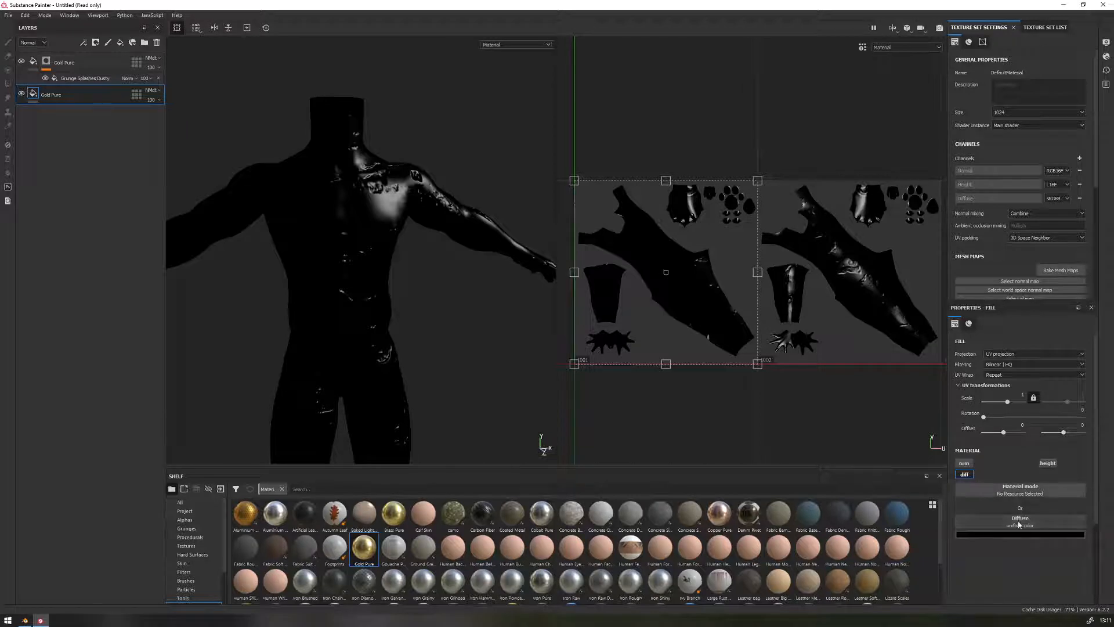
scroll(1011, 460, down, 3)
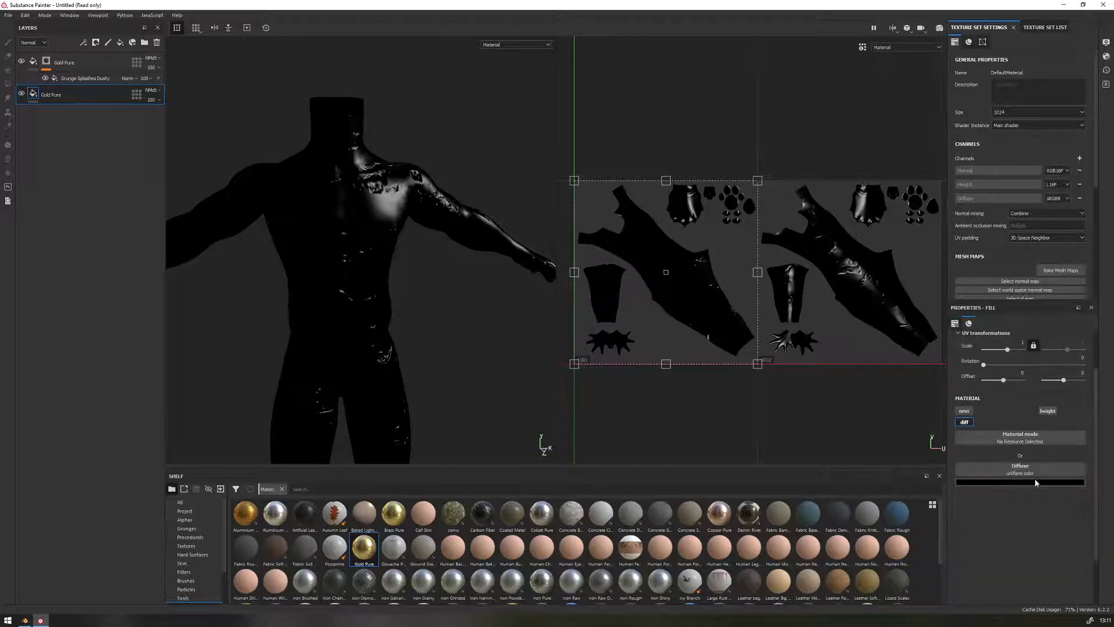
click(1034, 482)
click(1097, 523)
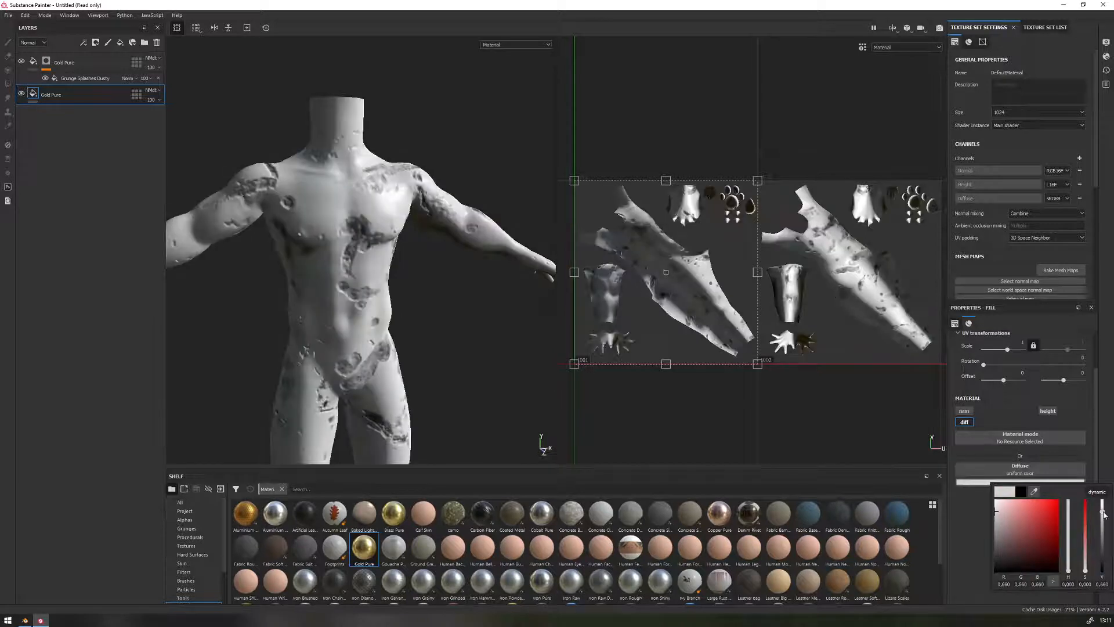
drag(1085, 504, 1087, 543)
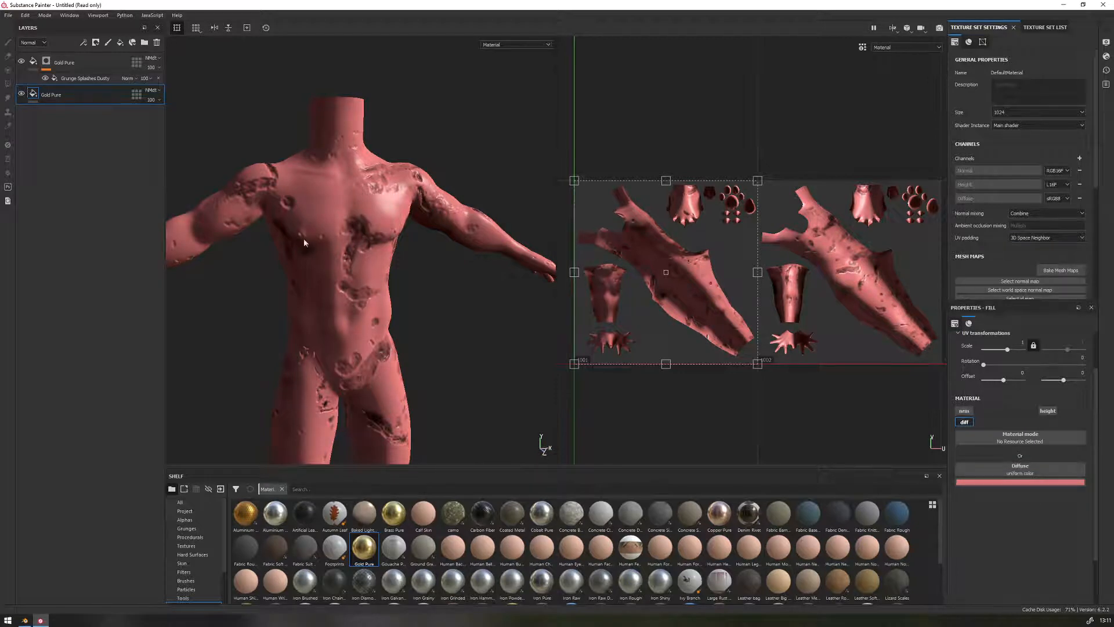
- Add a Specular channel to the texture set
click(1079, 158)
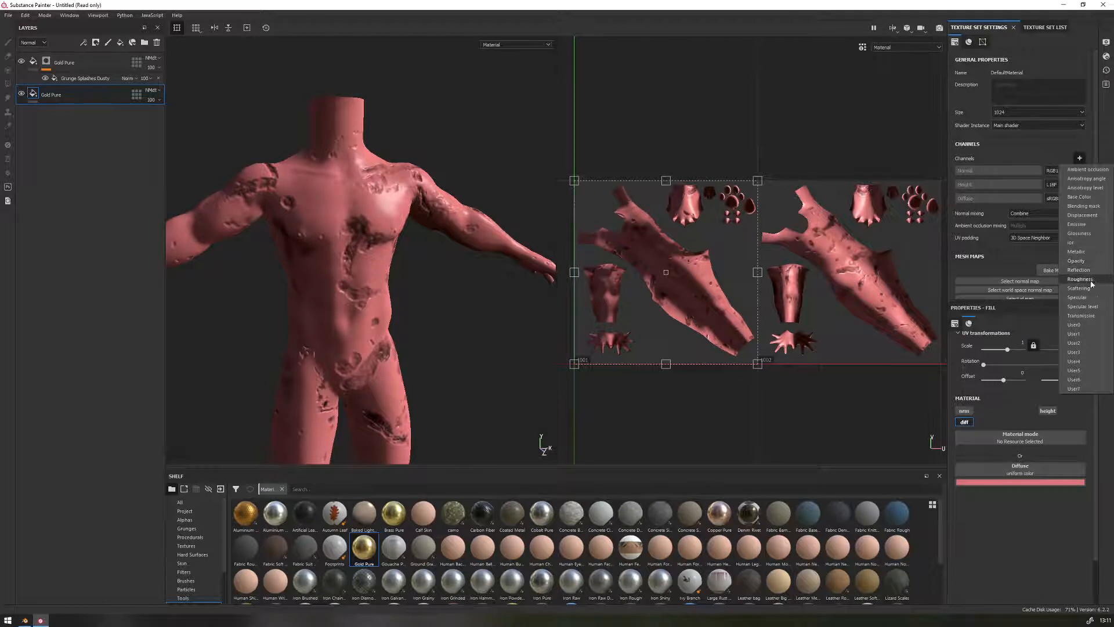
click(1090, 299)
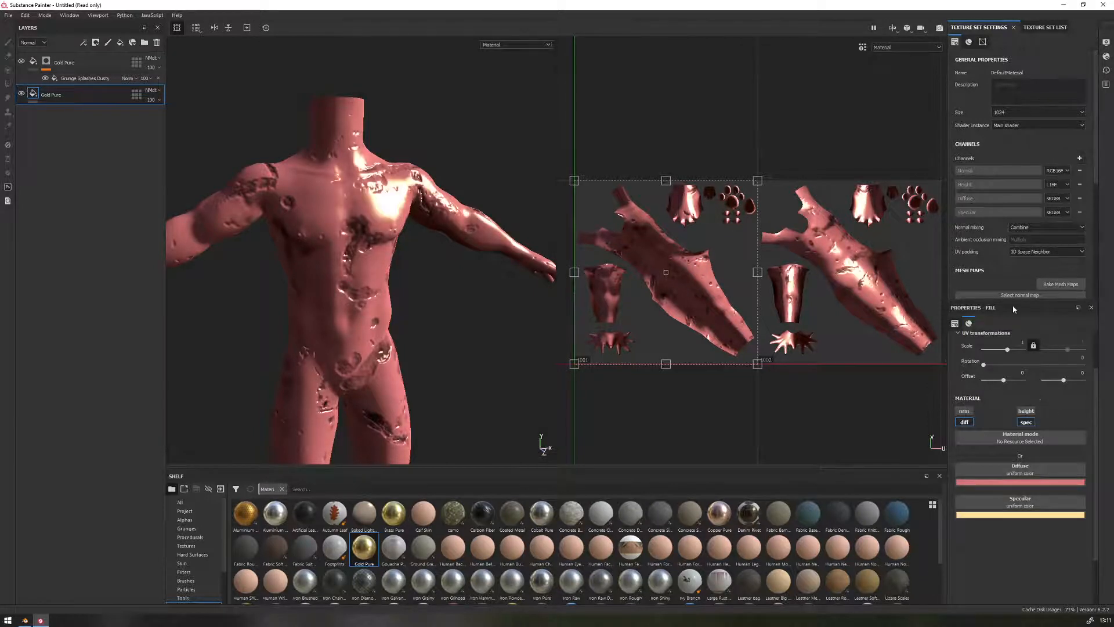
click(1033, 514)
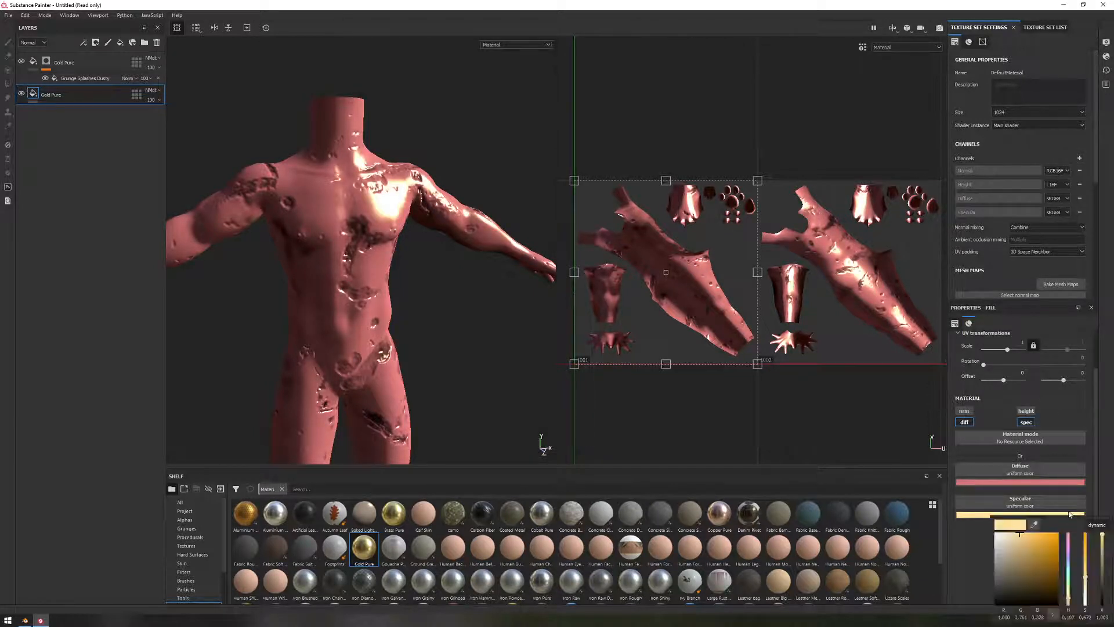
click(1036, 525)
click(1046, 481)
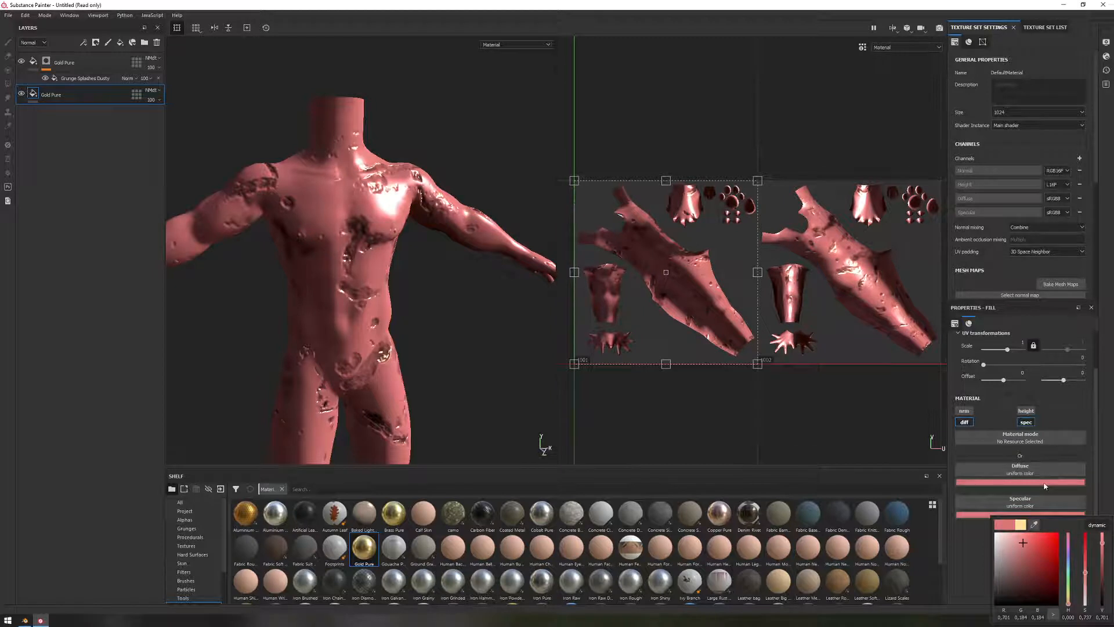
click(1022, 524)
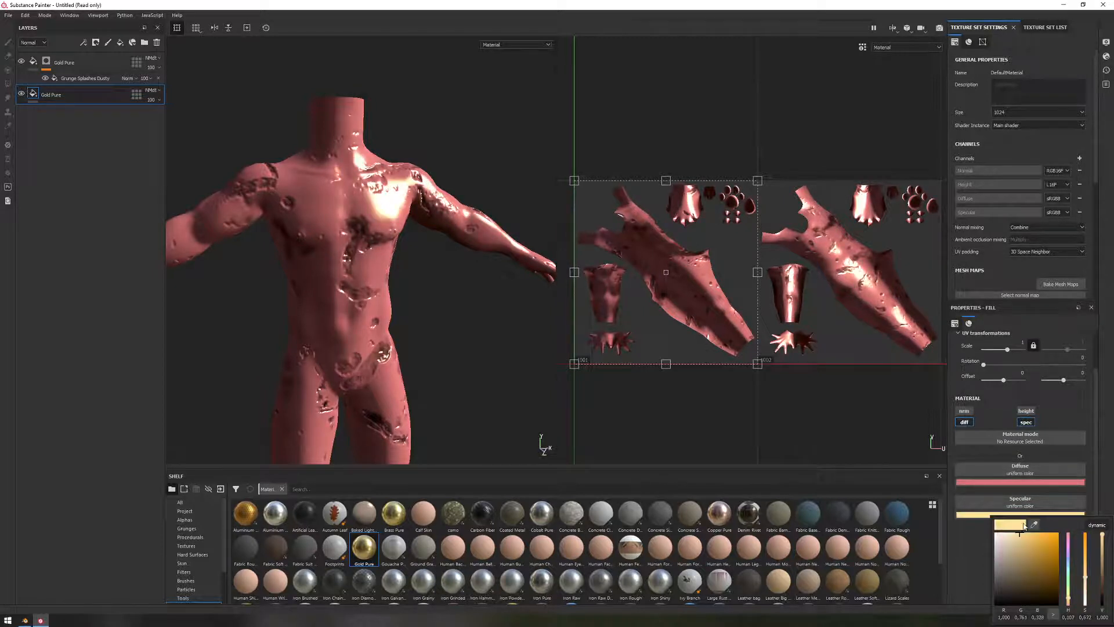
- Set the base layer's diffuse colour to the pale gold sampled from its specular colour
click(1046, 482)
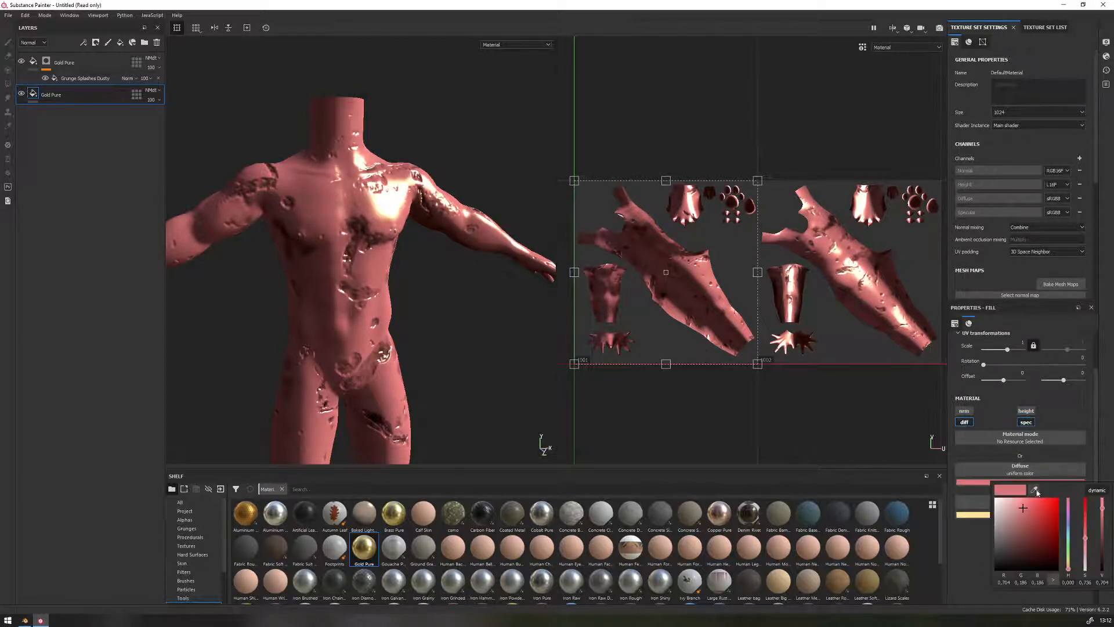
click(1037, 492)
click(973, 515)
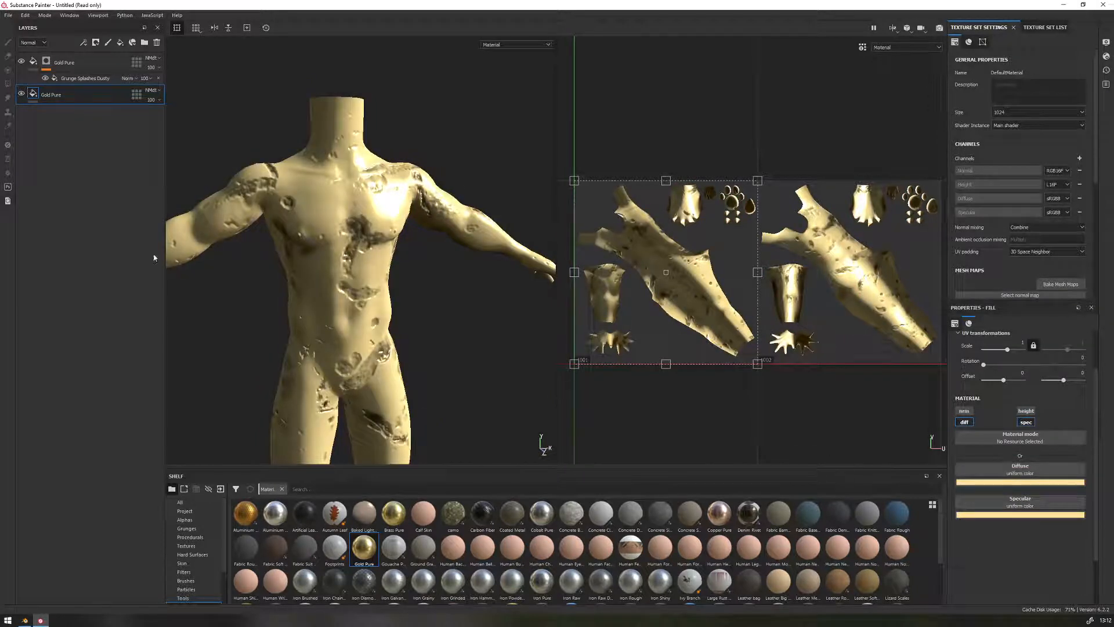
- Set the masked Gold Pure layer's diffuse colour to the pale gold sampled from its specular colour
click(33, 62)
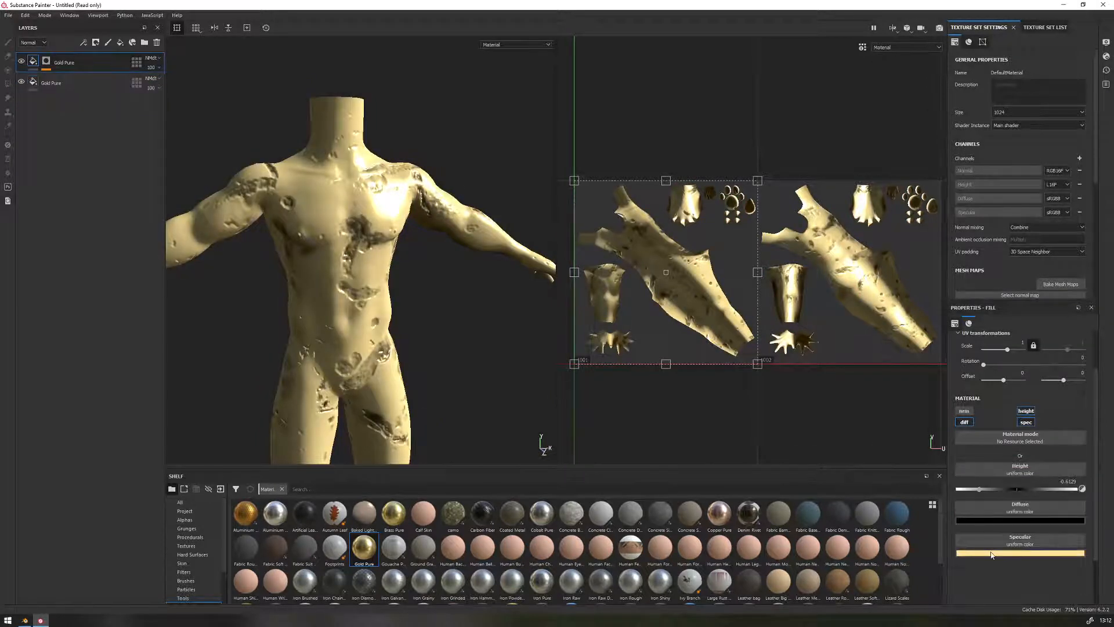
click(1010, 556)
click(1033, 519)
click(1035, 418)
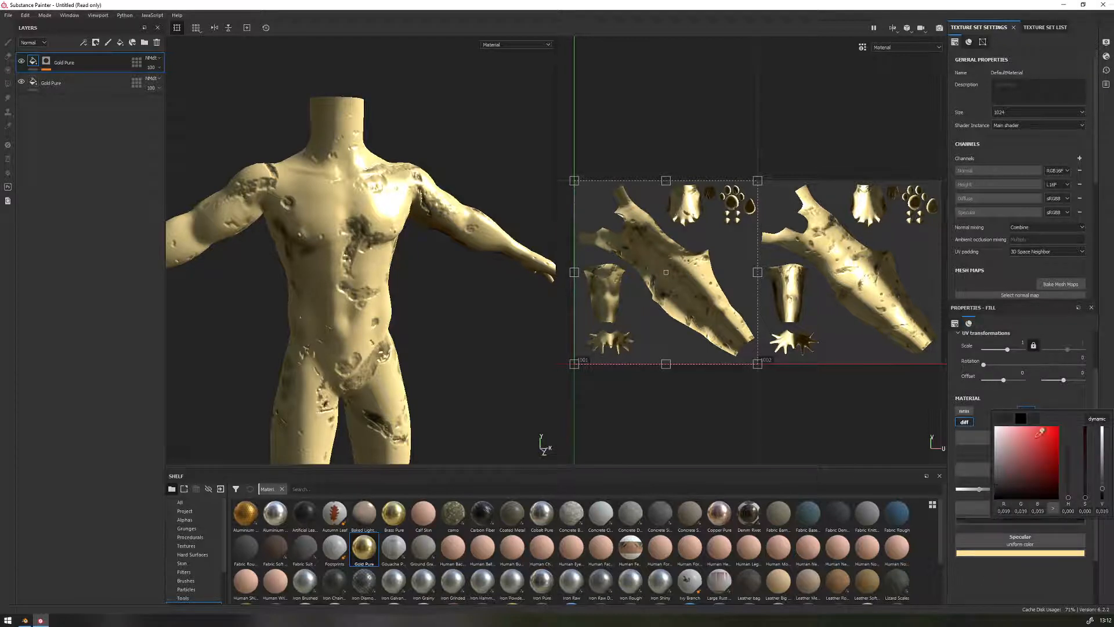
click(1008, 555)
- Add a paint layer above the gold layers and brush white patches over the abdomen and thighs
alt+drag(400, 244, 372, 349)
alt+middle_drag(373, 349, 409, 244)
alt+drag(409, 243, 378, 243)
alt+middle_drag(378, 244, 402, 210)
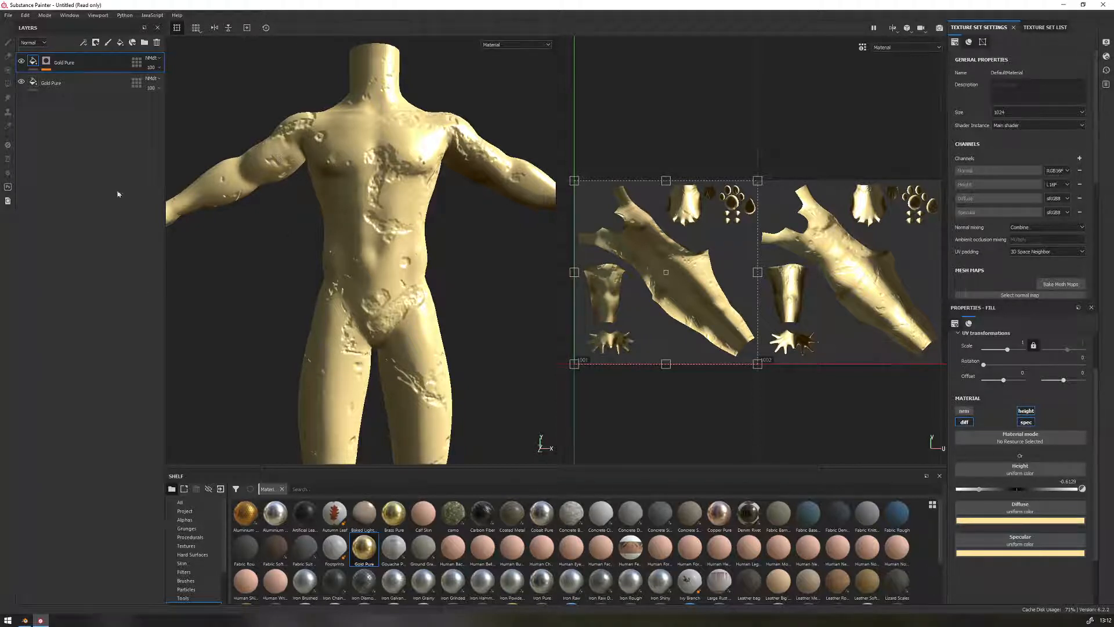
click(108, 42)
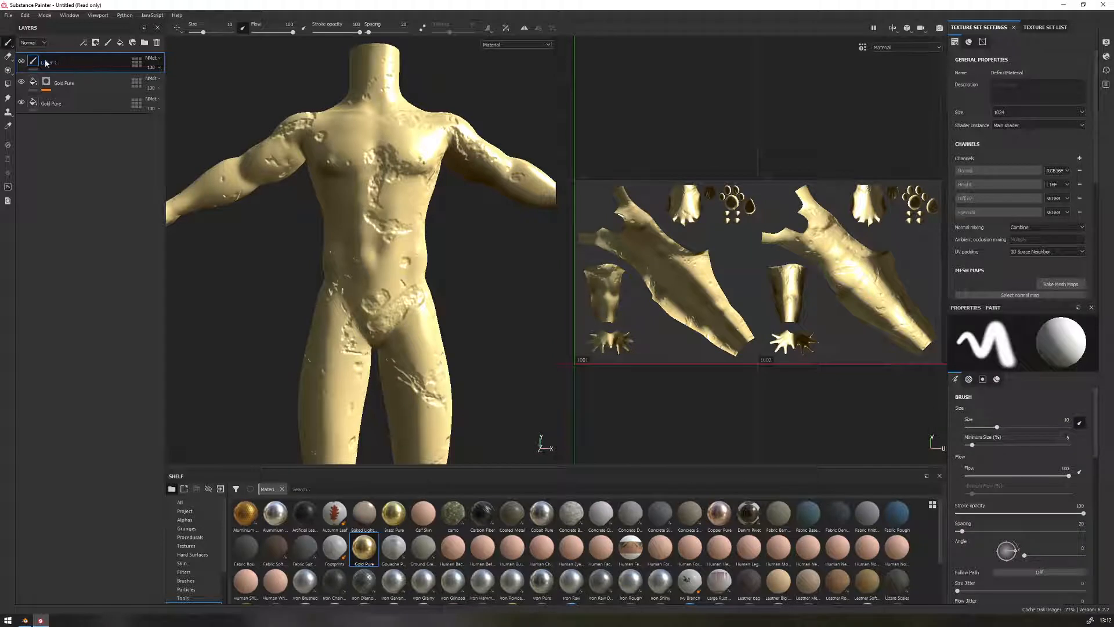
mouse_move(351, 200)
mouse_down()
mouse_move(339, 261)
mouse_move(400, 198)
mouse_move(435, 354)
mouse_move(345, 360)
mouse_move(325, 394)
mouse_up()
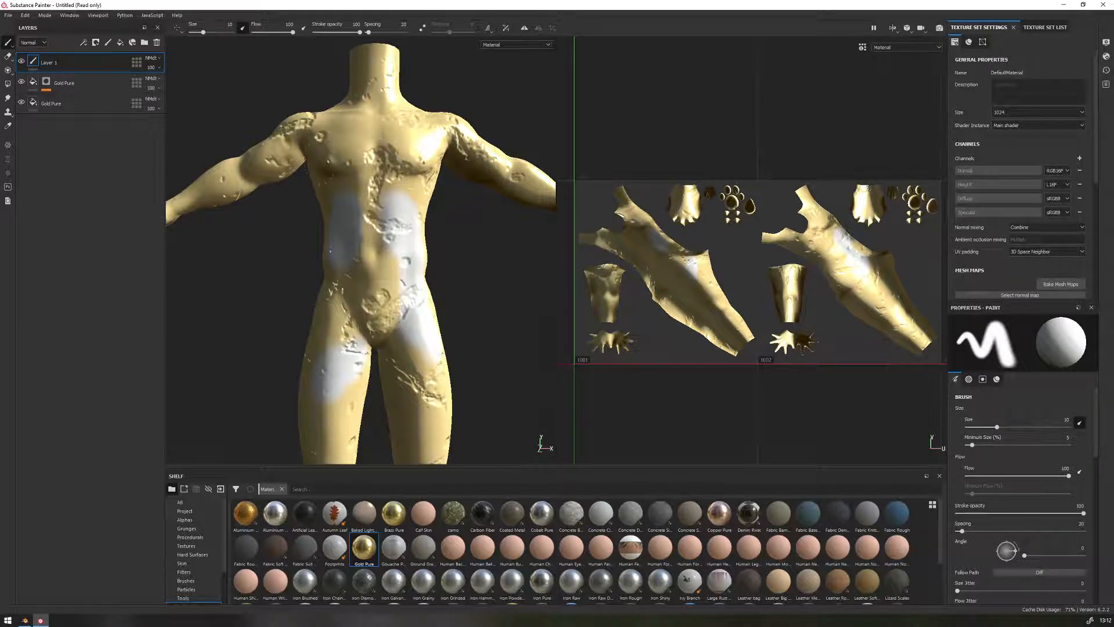
- Turn on symmetry and paint mirrored white strokes on the chest and down both legs
click(524, 27)
mouse_move(419, 131)
mouse_down()
mouse_move(420, 192)
mouse_move(412, 156)
mouse_move(406, 170)
mouse_up()
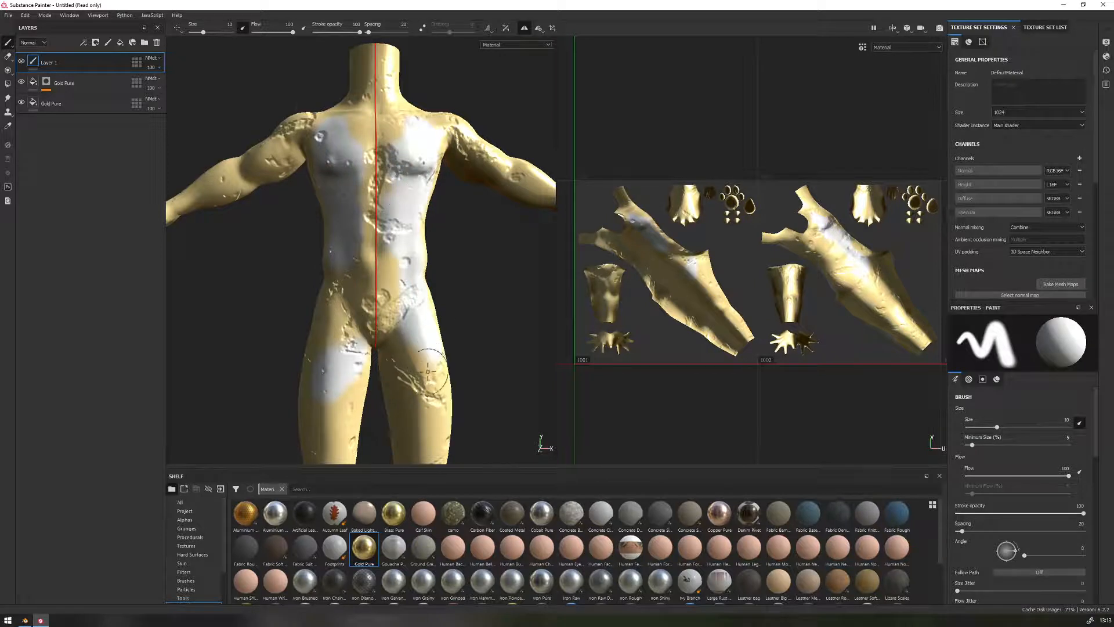
alt+middle_drag(431, 376, 412, 155)
drag(412, 166, 422, 385)
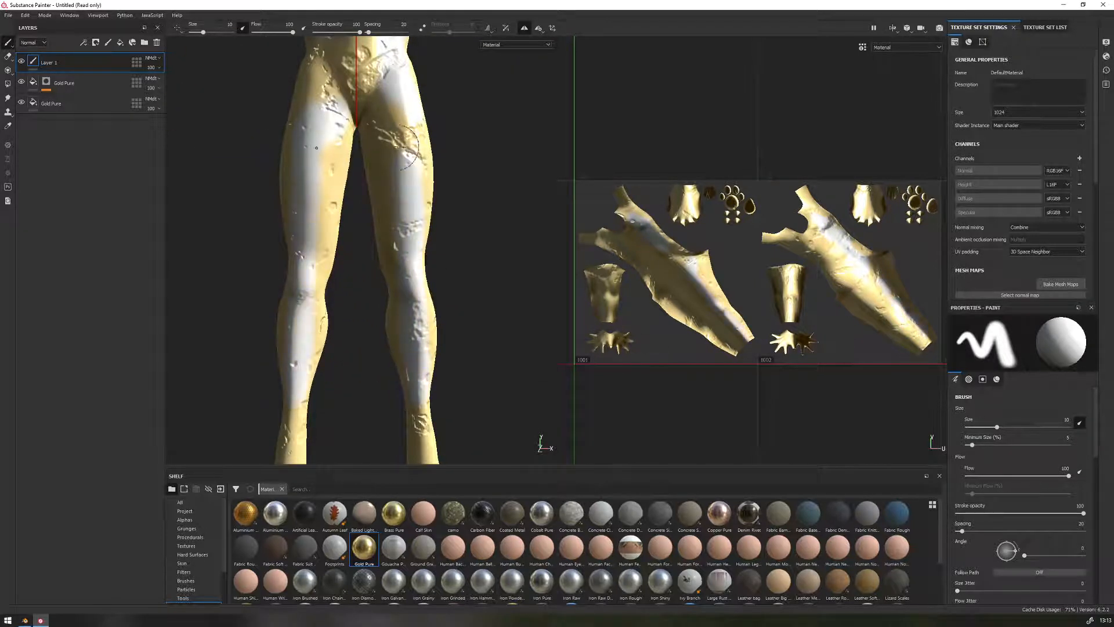
alt+middle_drag(409, 110, 400, 251)
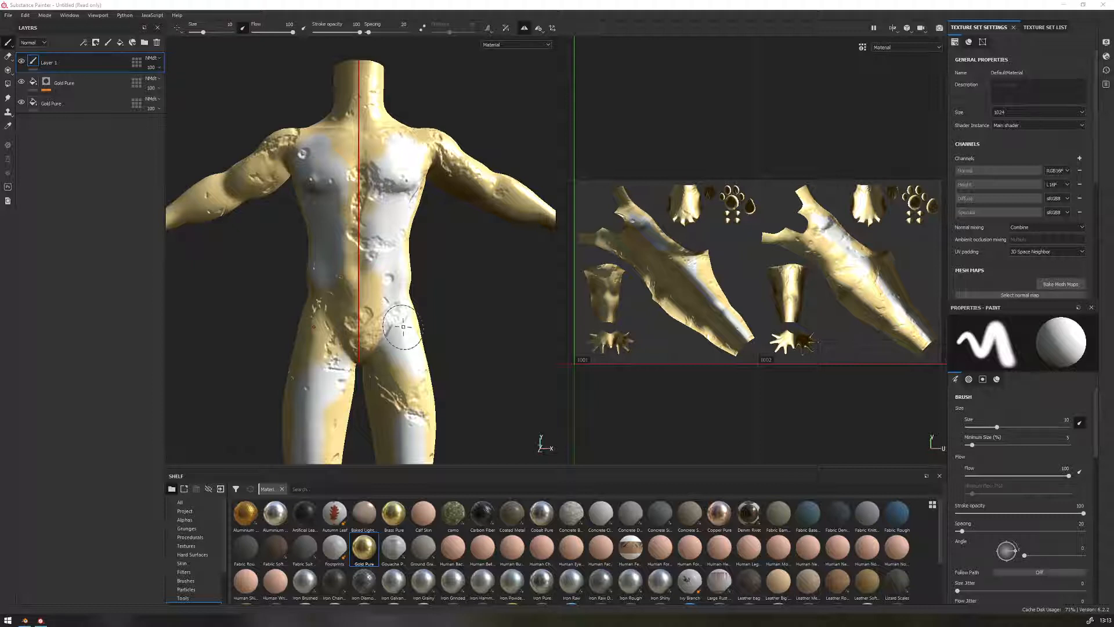
- Switch to Blender, restore the body's material slots from the undo history, and display the meshes in solid shading
click(25, 620)
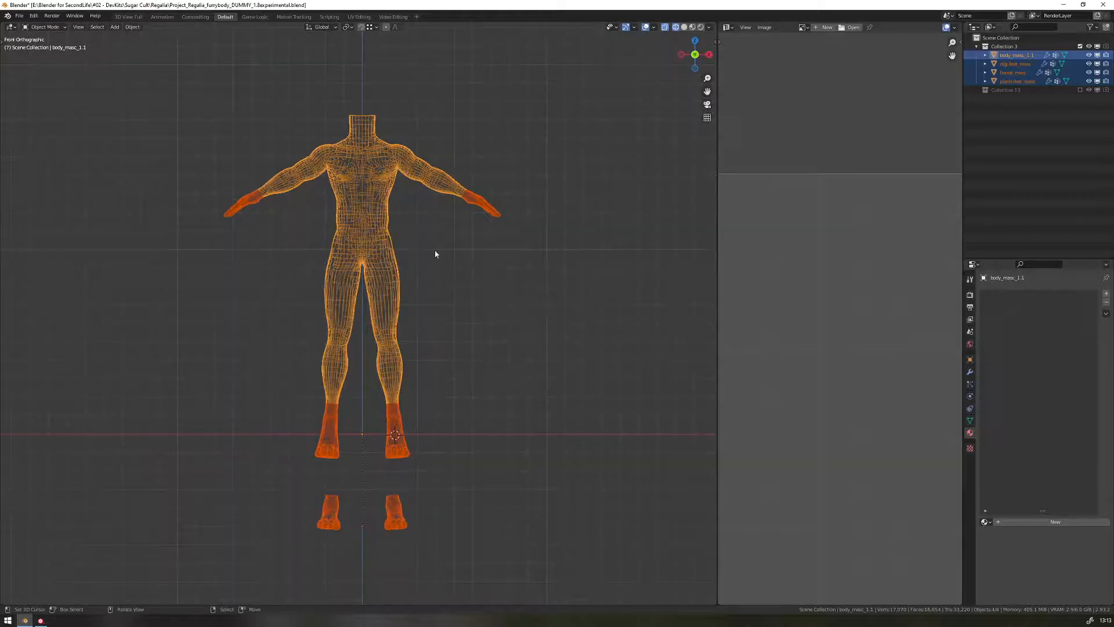
key(ctrl+alt+z)
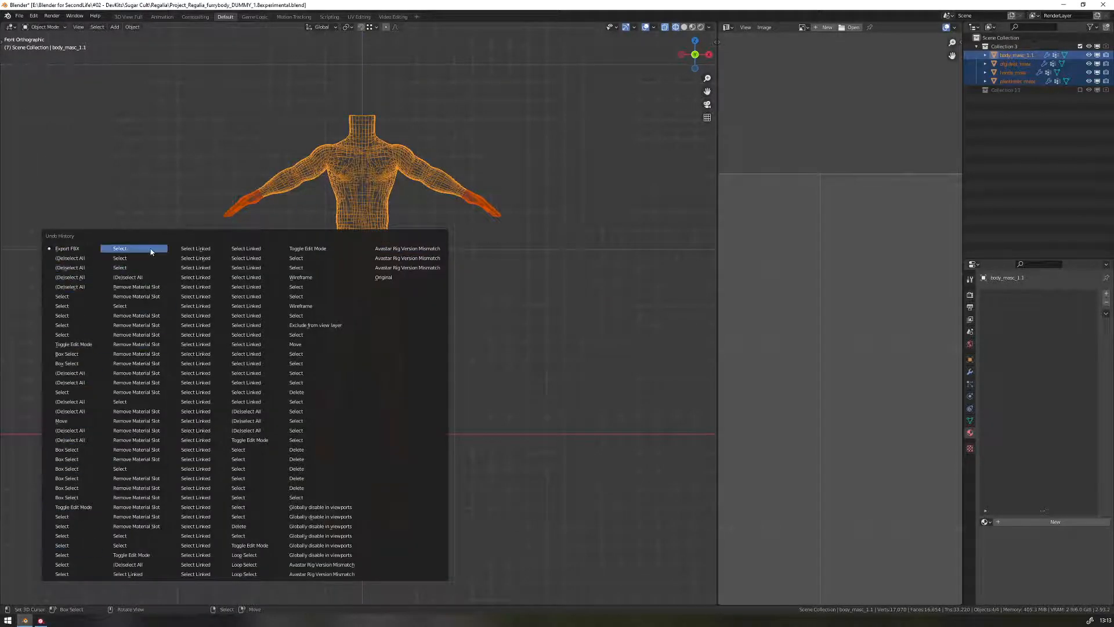
click(139, 537)
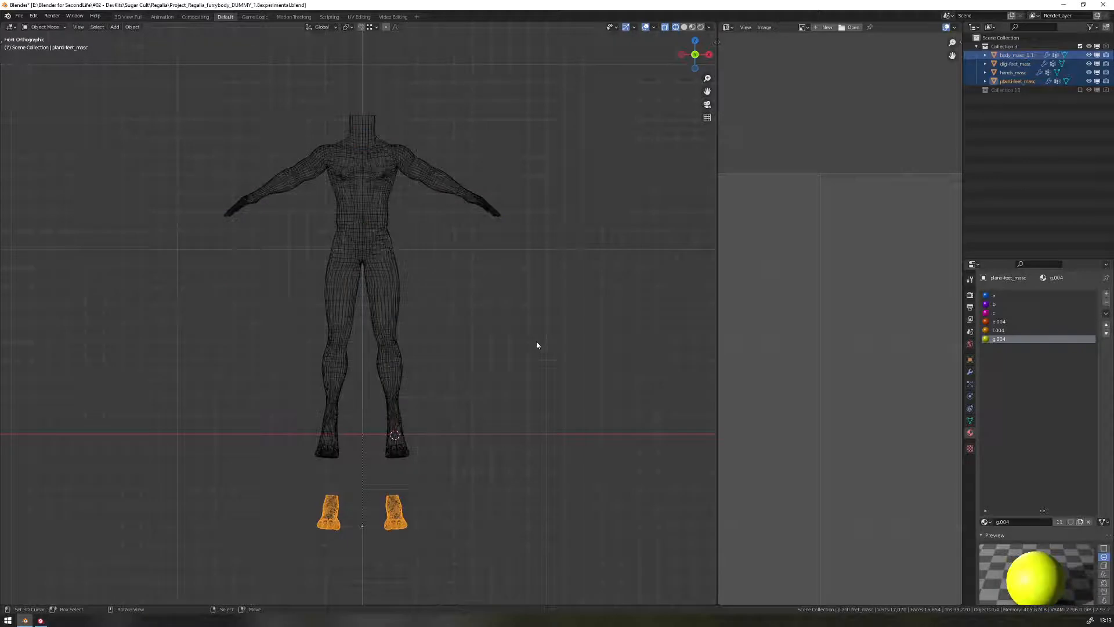
click(391, 307)
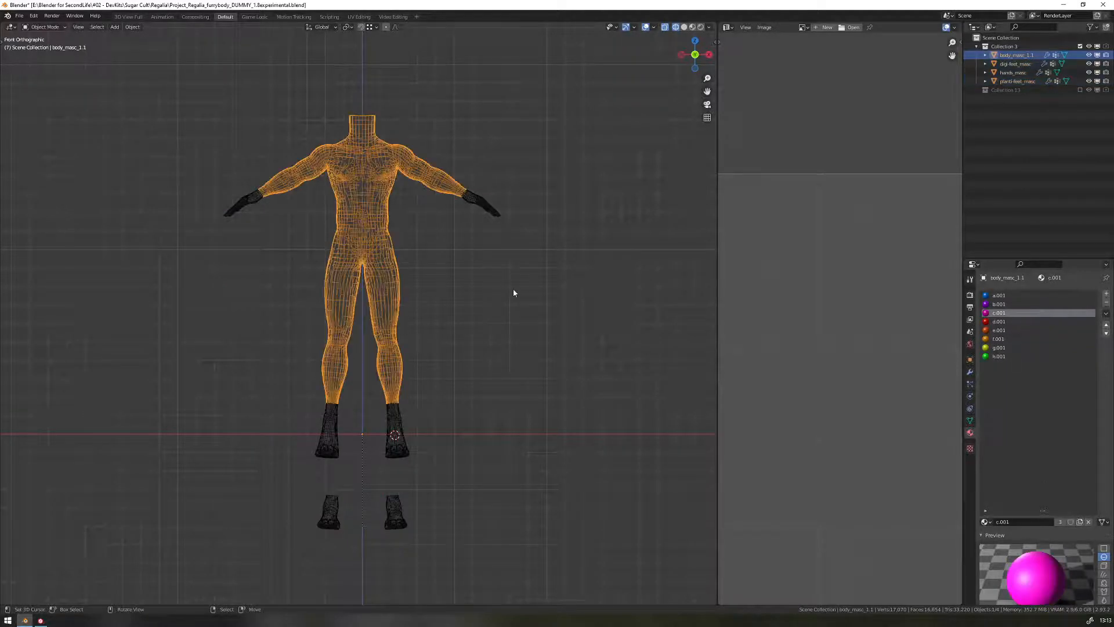
key(shift+z)
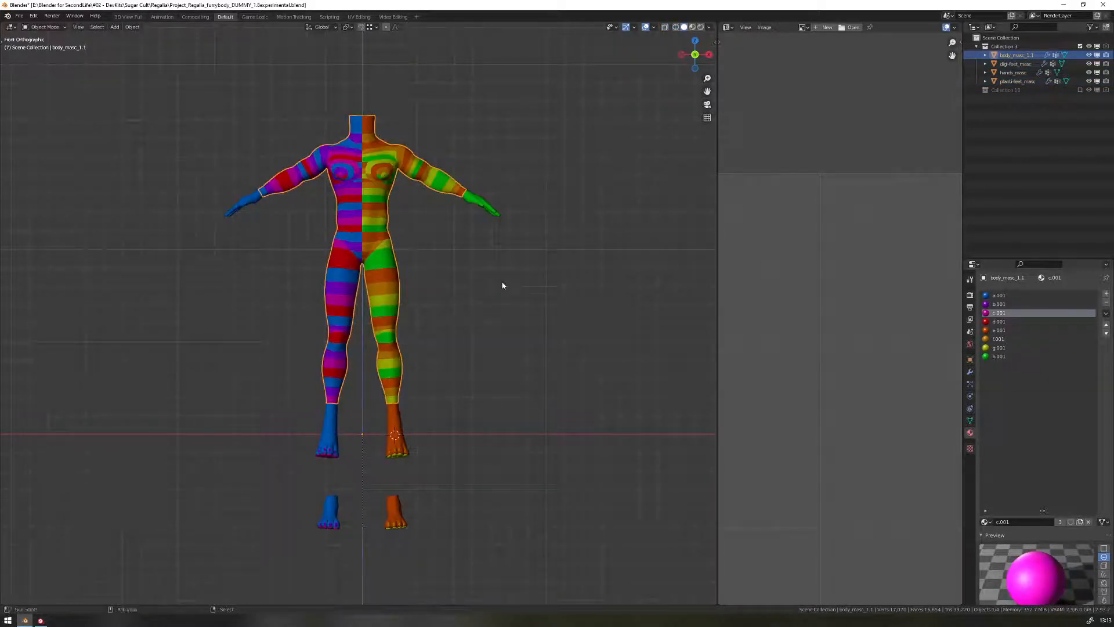
shift+middle_drag(503, 284, 495, 281)
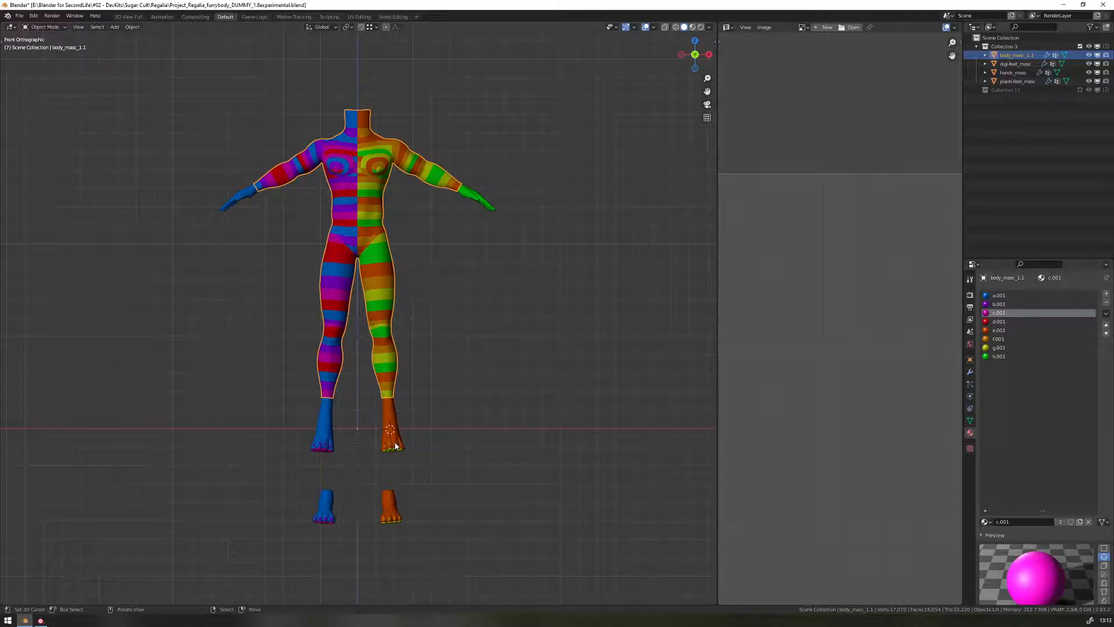
shift+middle_drag(482, 373, 472, 380)
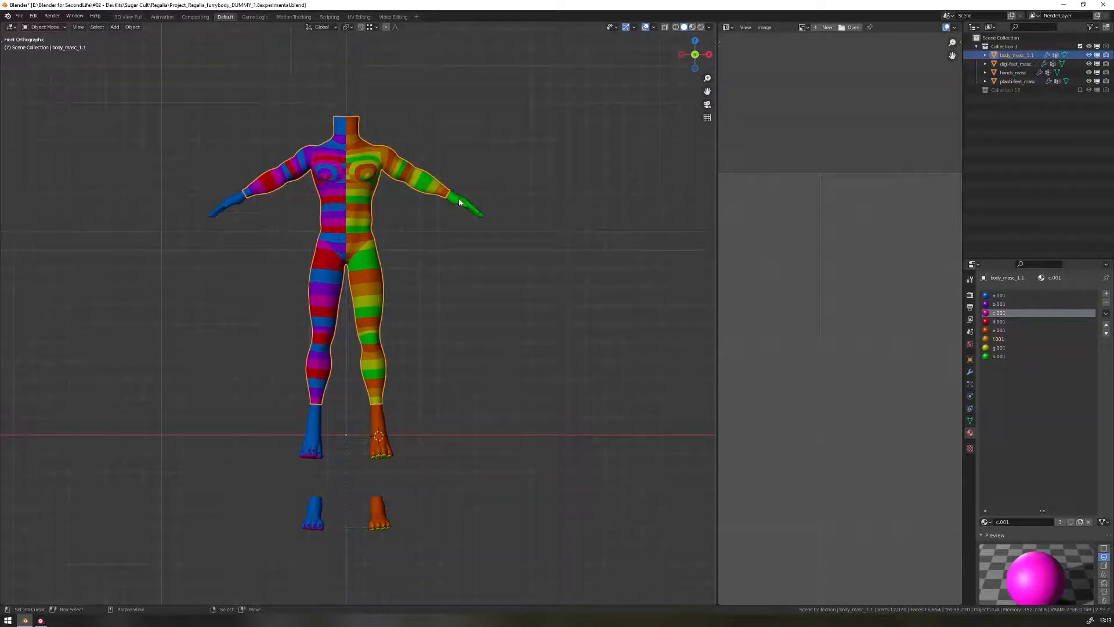
- Widen the UV editor and select the hands and both feet meshes together with the body, making the body the active object
shift+click(459, 202)
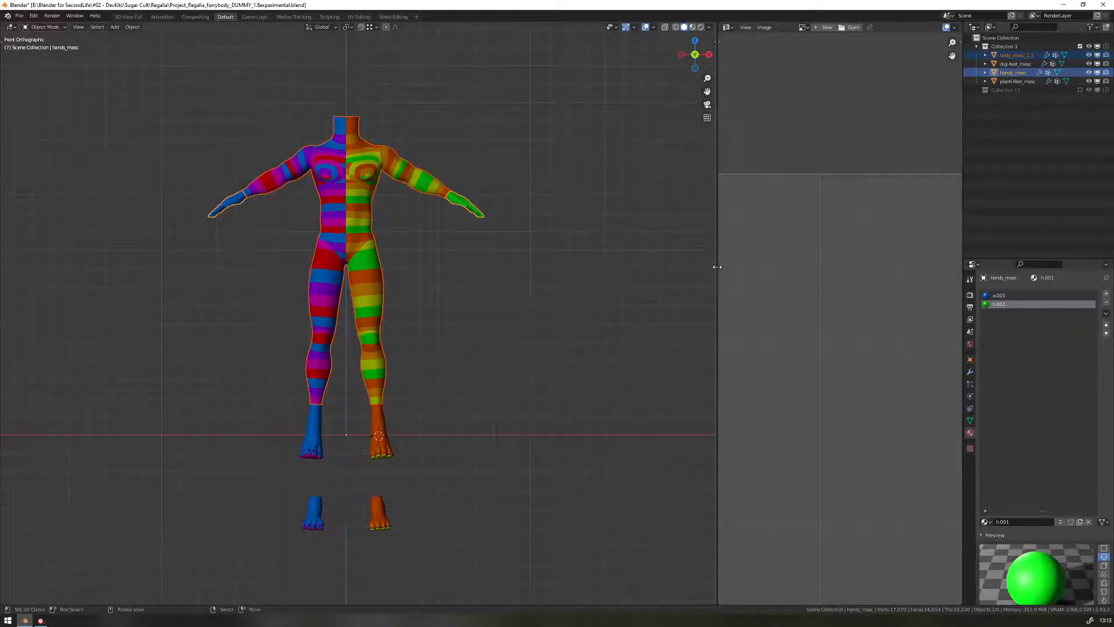
drag(717, 266, 574, 270)
scroll(716, 300, down, 3)
middle_drag(680, 387, 759, 307)
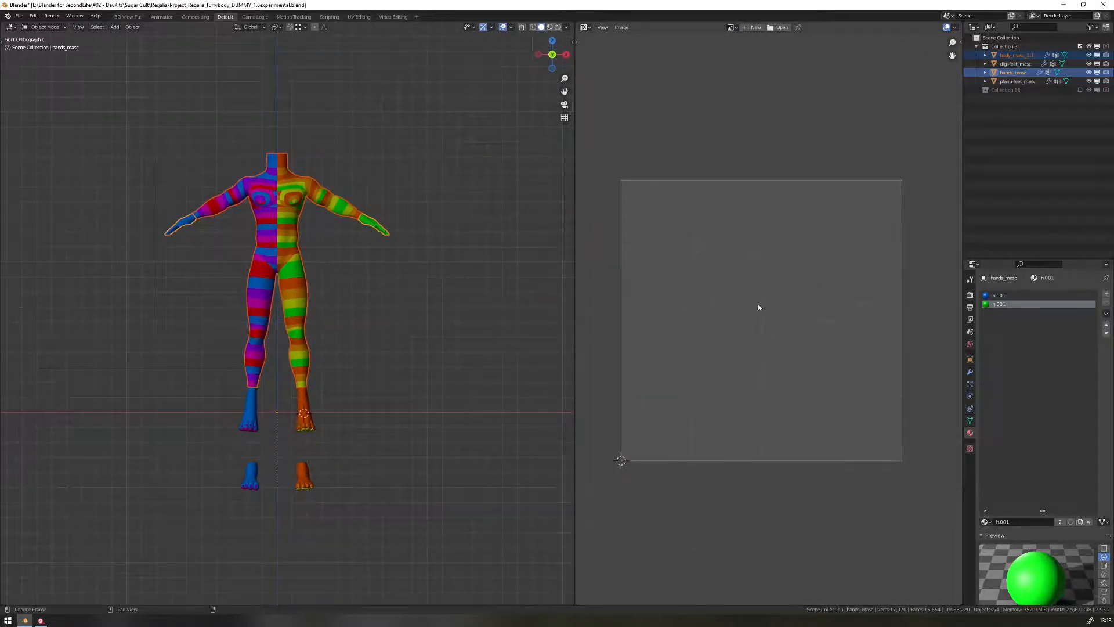
shift+click(306, 423)
shift+click(313, 486)
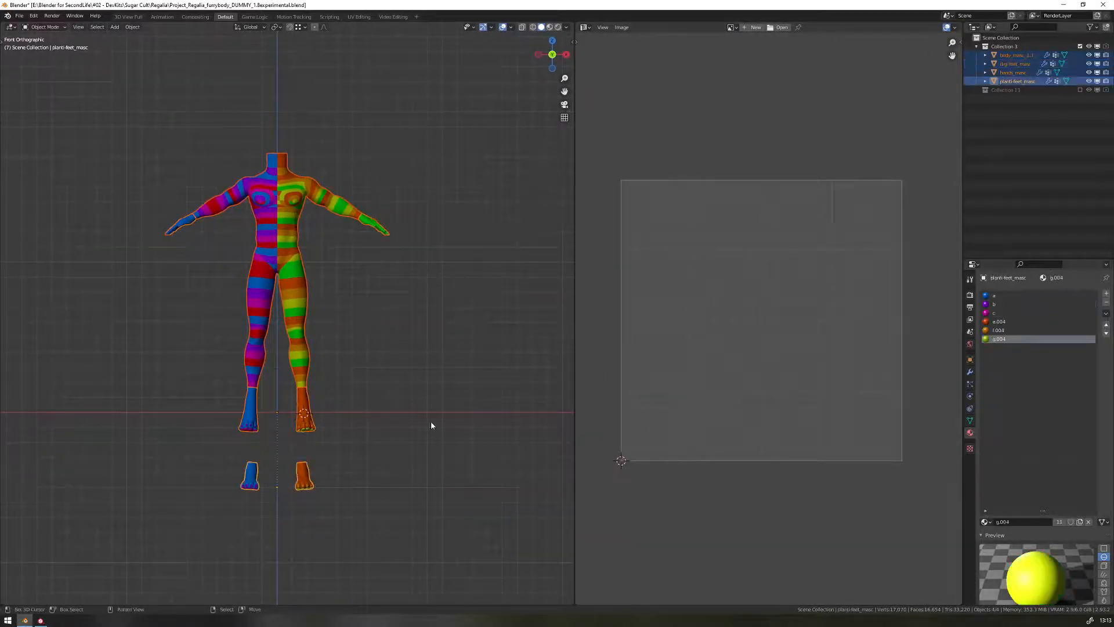
shift+middle_drag(431, 423, 442, 447)
shift+right_click(305, 307)
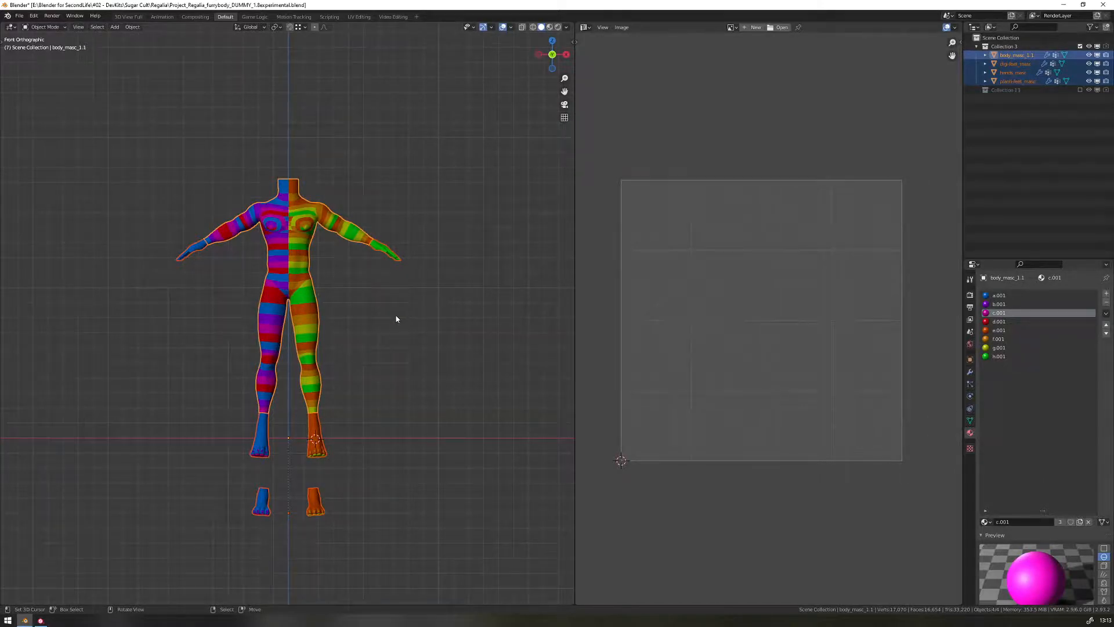
- Export the selected meshes to the Regalia folder as an OBJ file named "mas Reg OBJ"
key(ctrl+e)
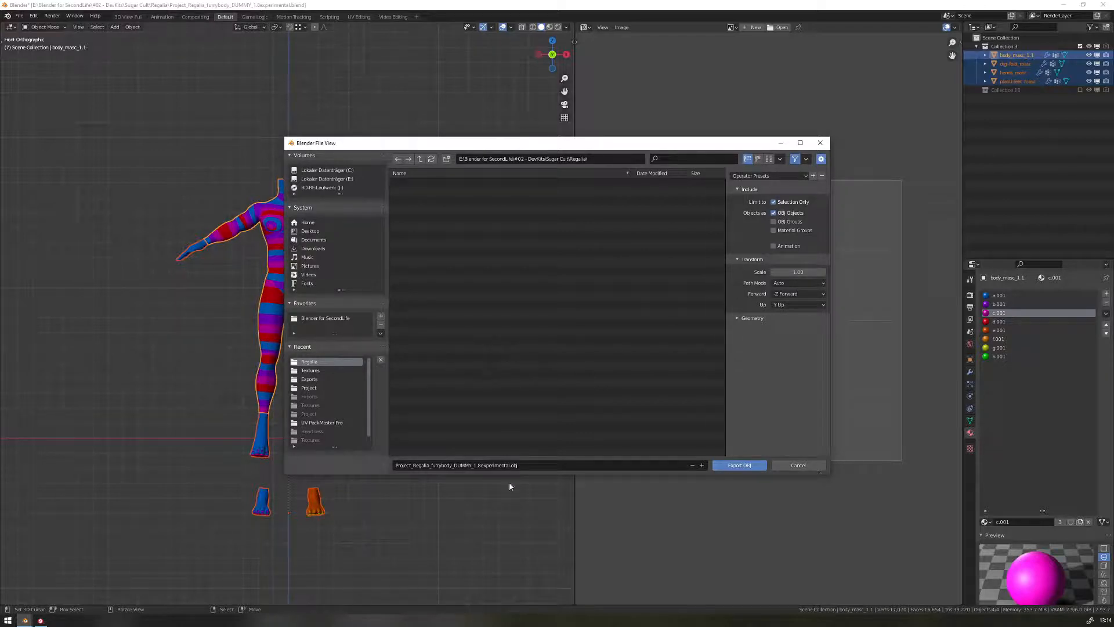
click(540, 462)
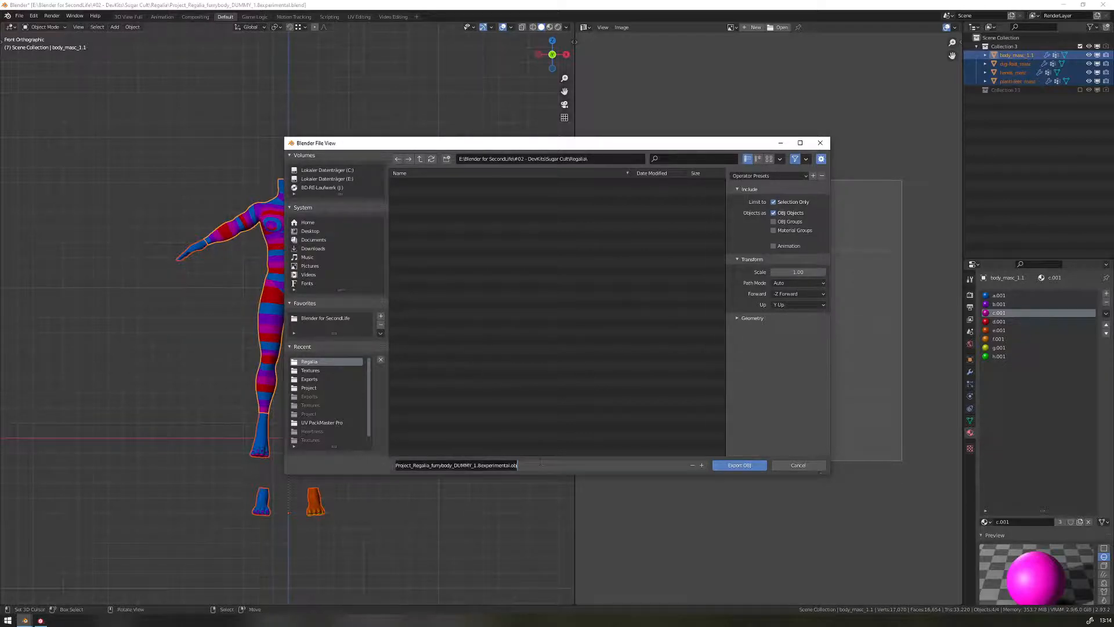
text(mas Reg)
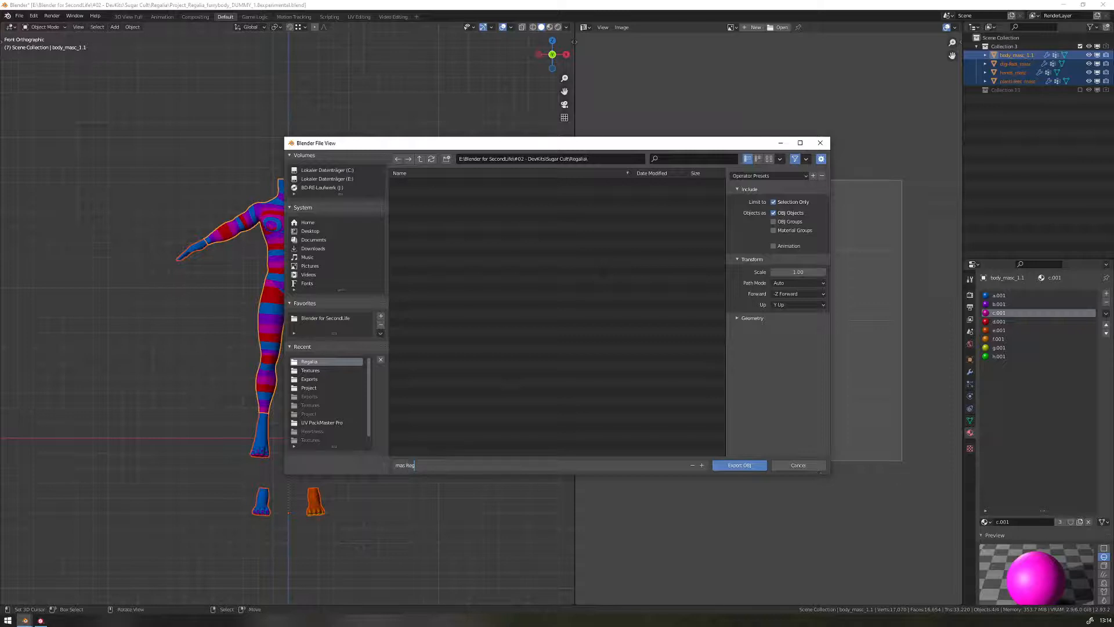
text( OBJ)
key(Return)
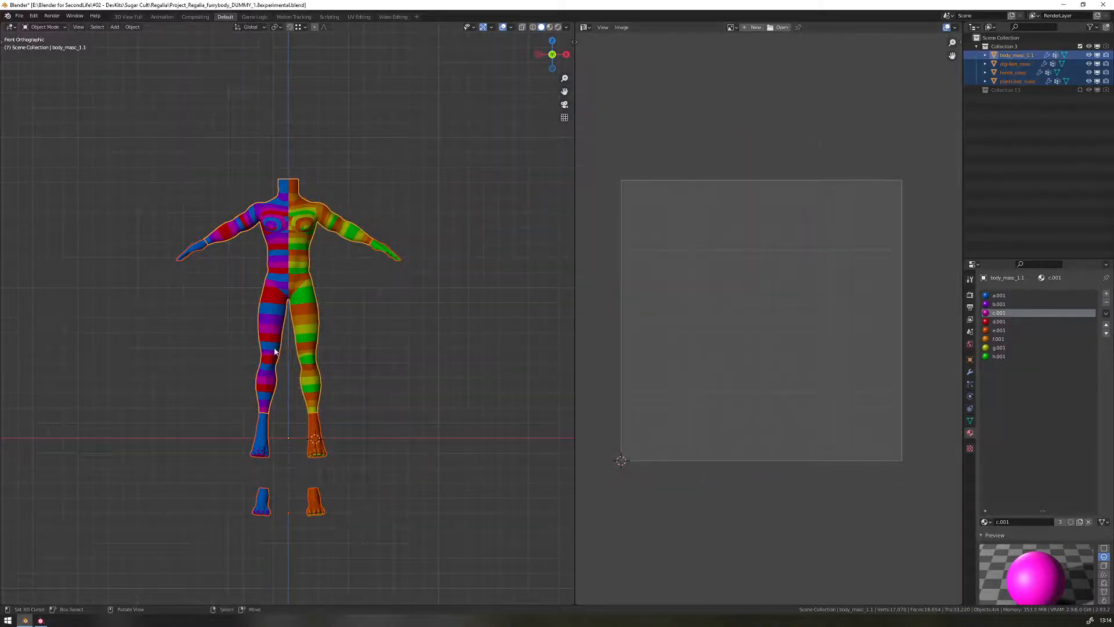
- Switch to Substance Painter and try to replace the current project's mesh with the exported mas Reg OBJ file
click(40, 620)
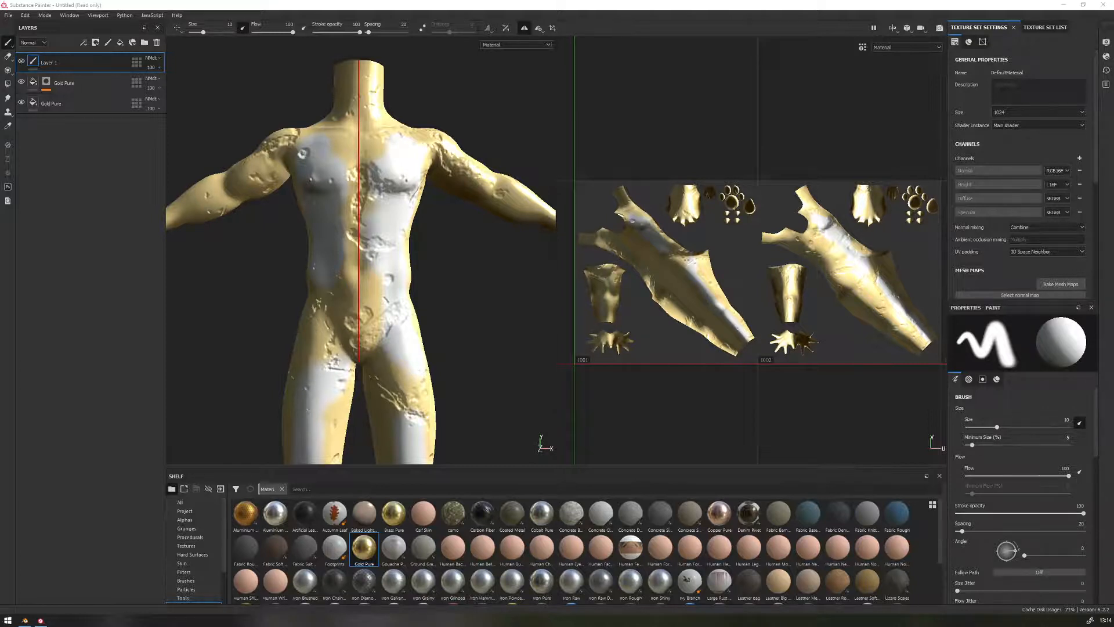
drag(369, 396, 325, 223)
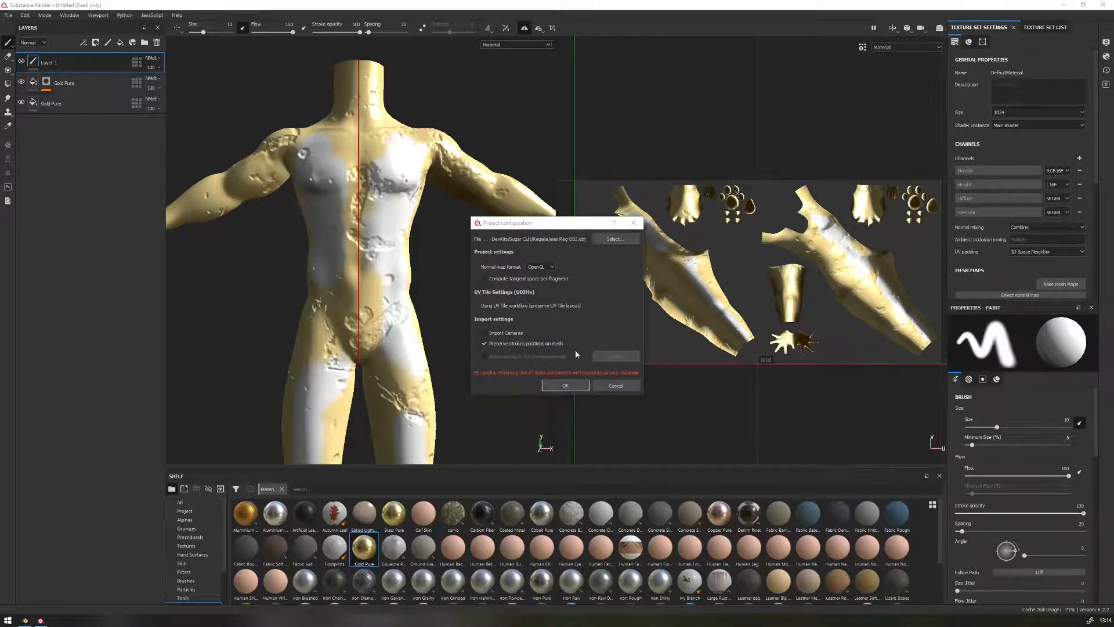
click(571, 385)
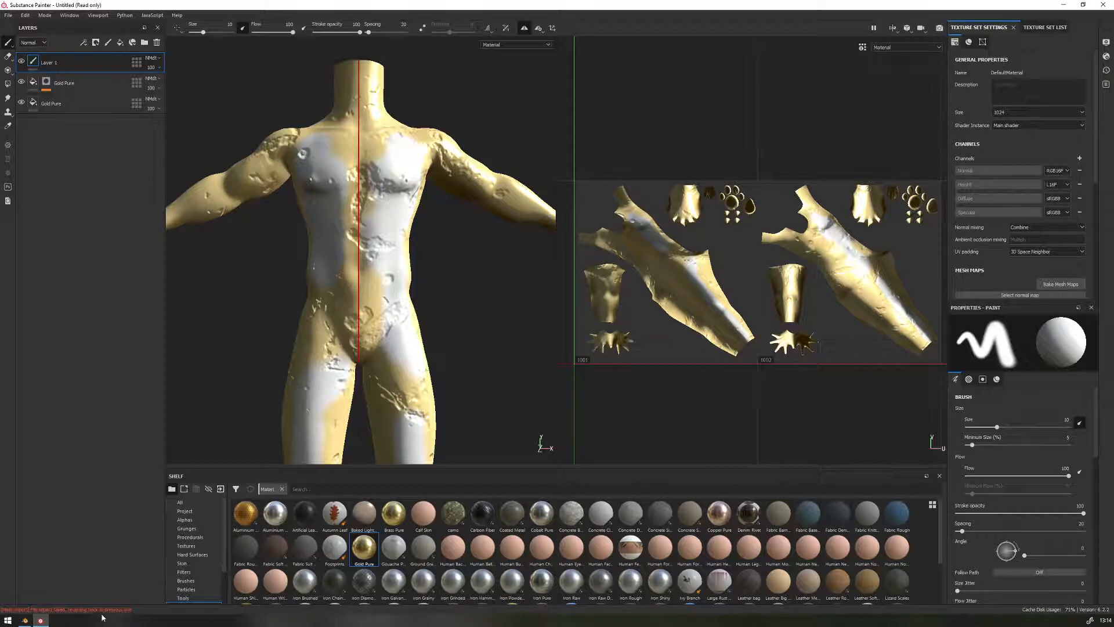
- Create a new UV tile project from mas Reg OBJ in #02 - DevKits/Sugar Cult/Regalia, discarding the current project's changes
click(8, 15)
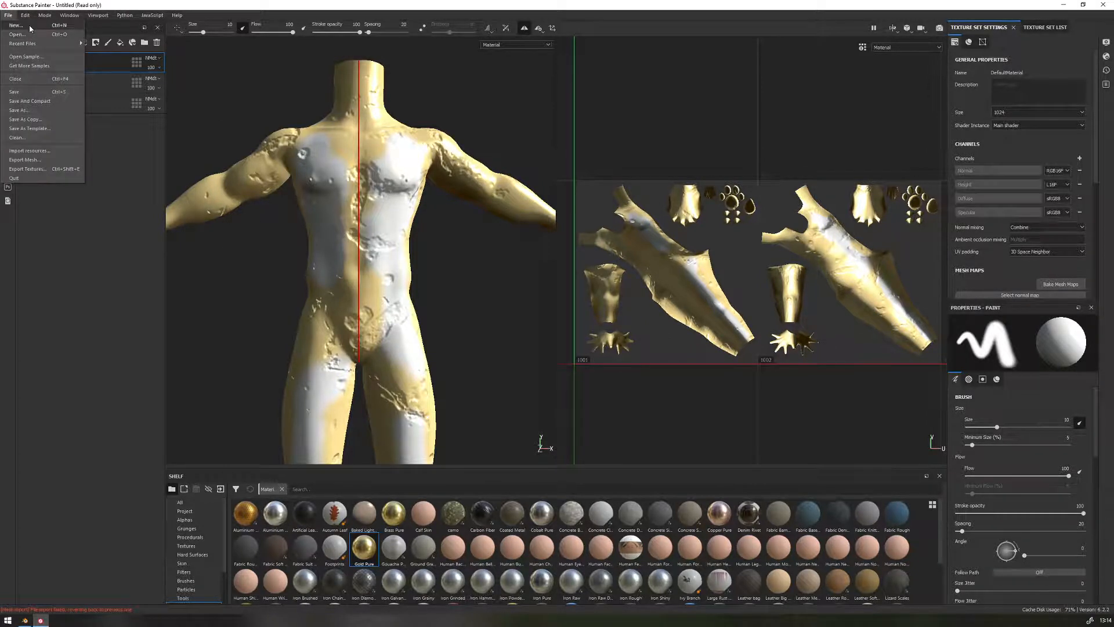
click(18, 25)
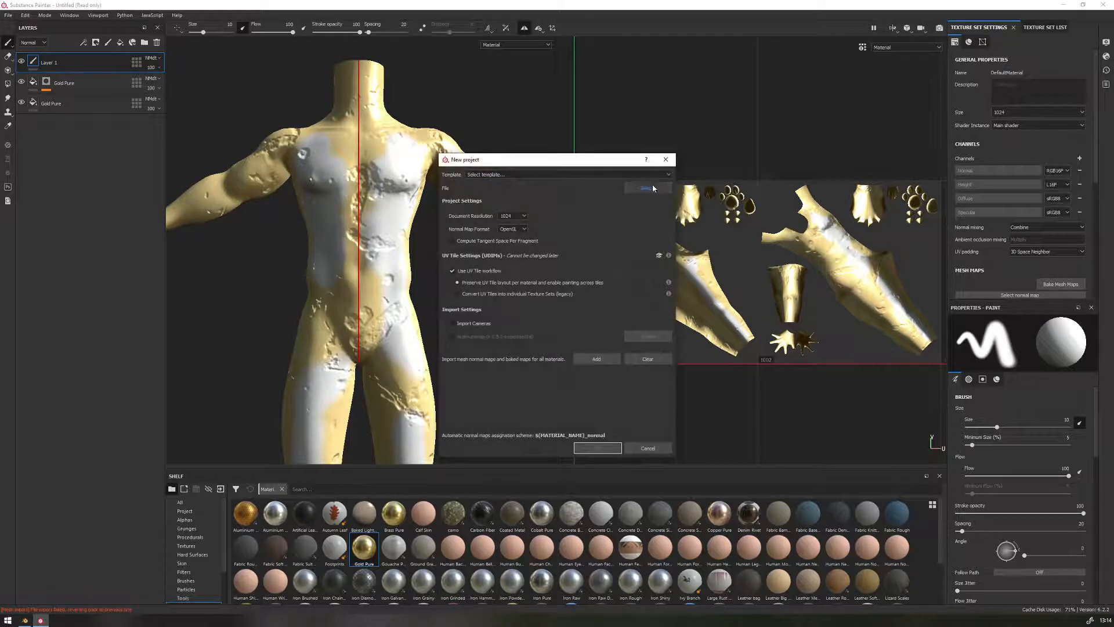
click(648, 188)
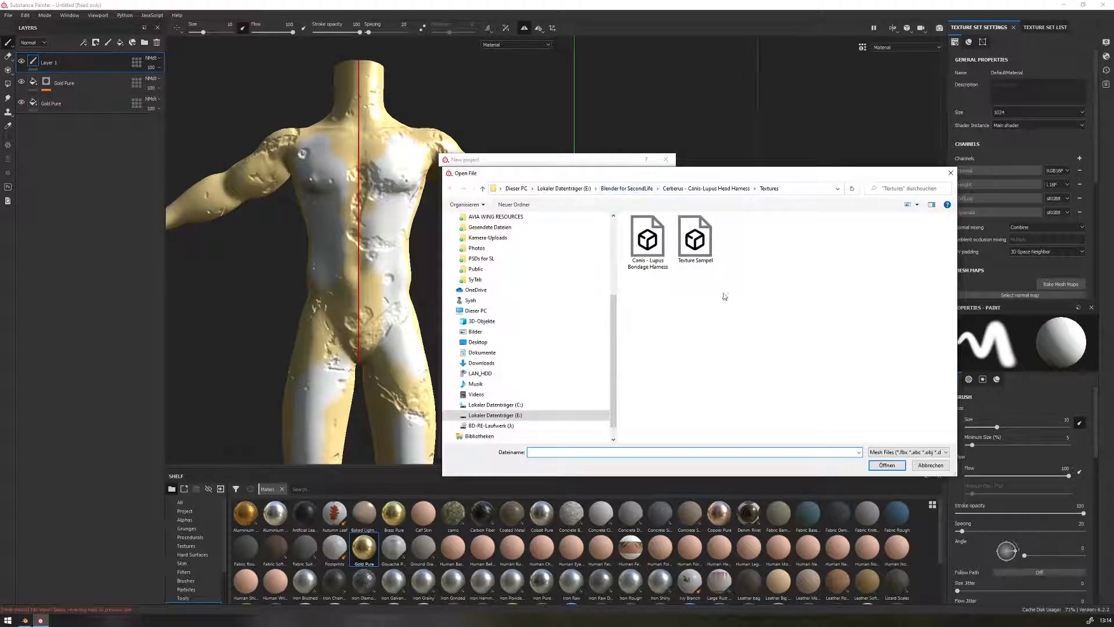
click(627, 188)
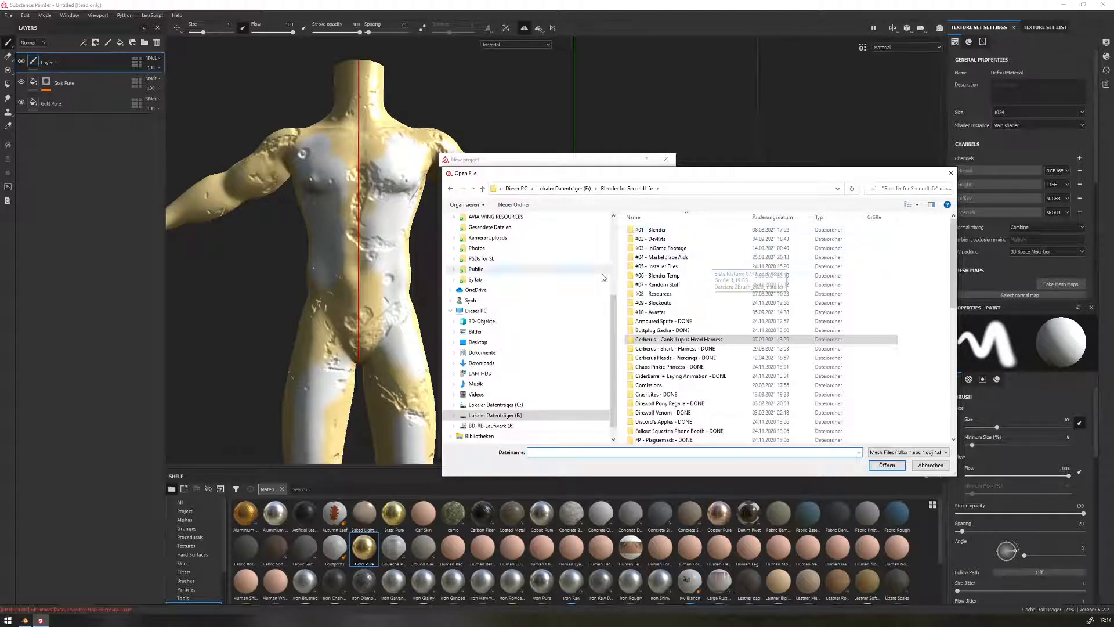
drag(813, 174, 282, 161)
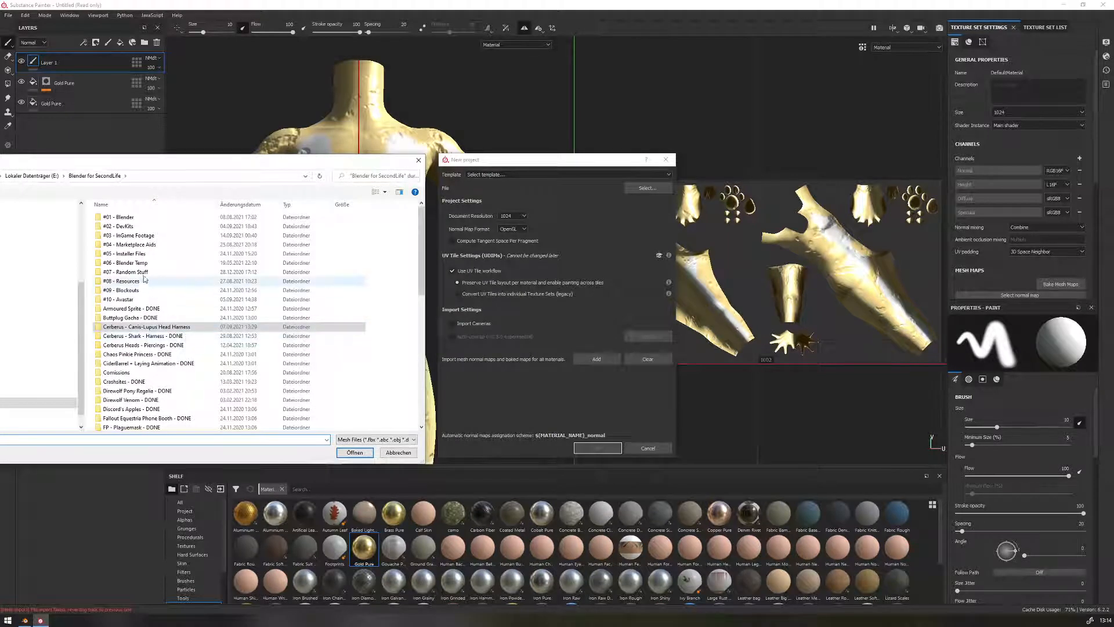
double_click(124, 226)
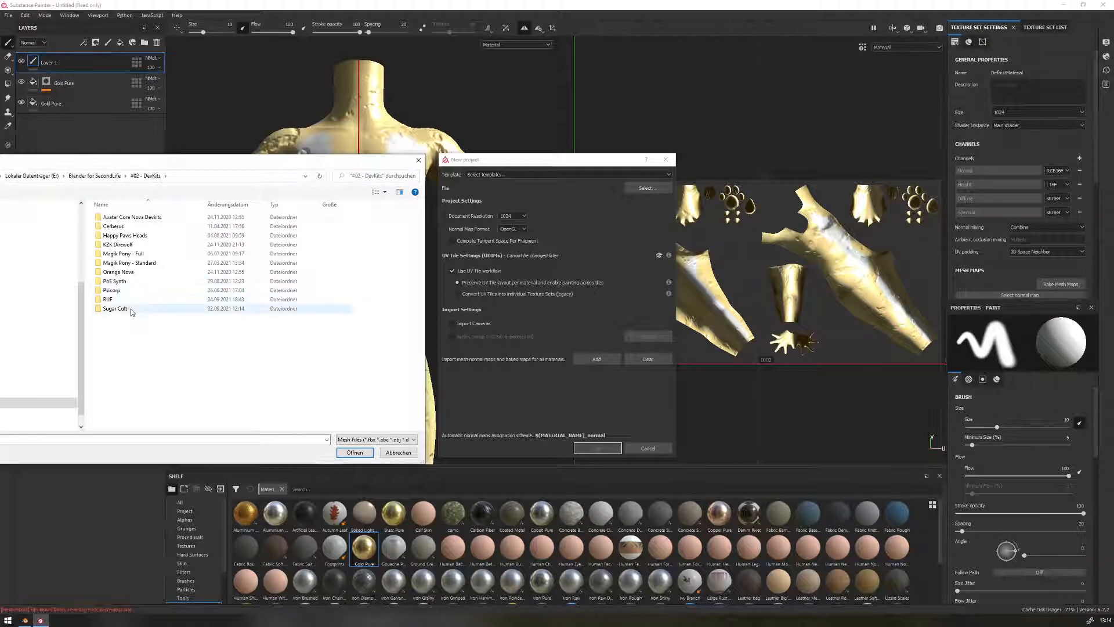
double_click(131, 308)
double_click(128, 238)
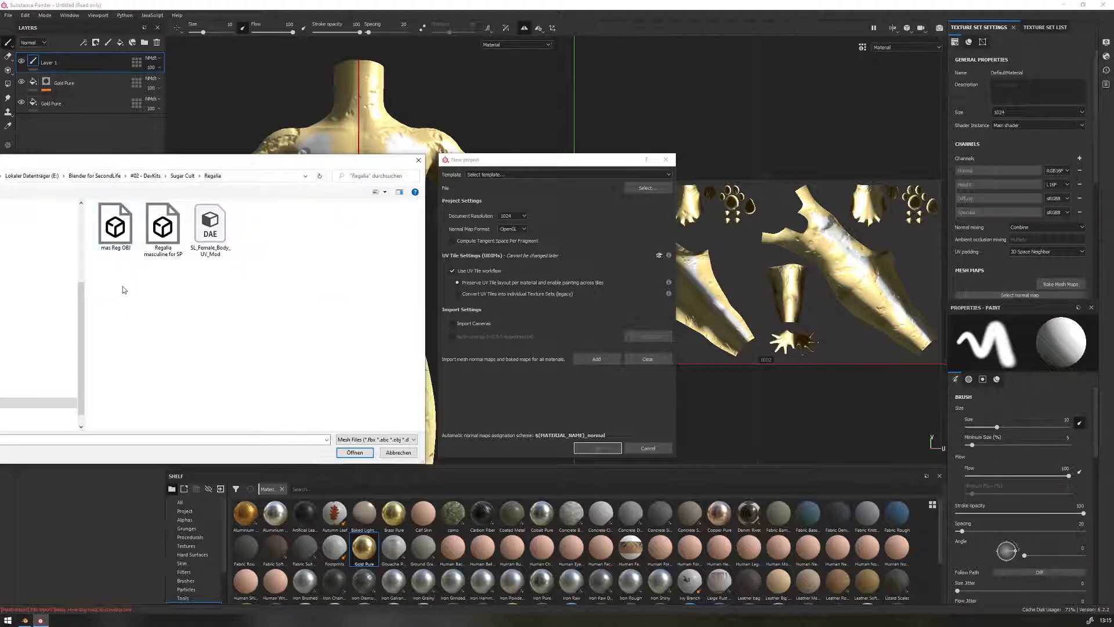
double_click(114, 232)
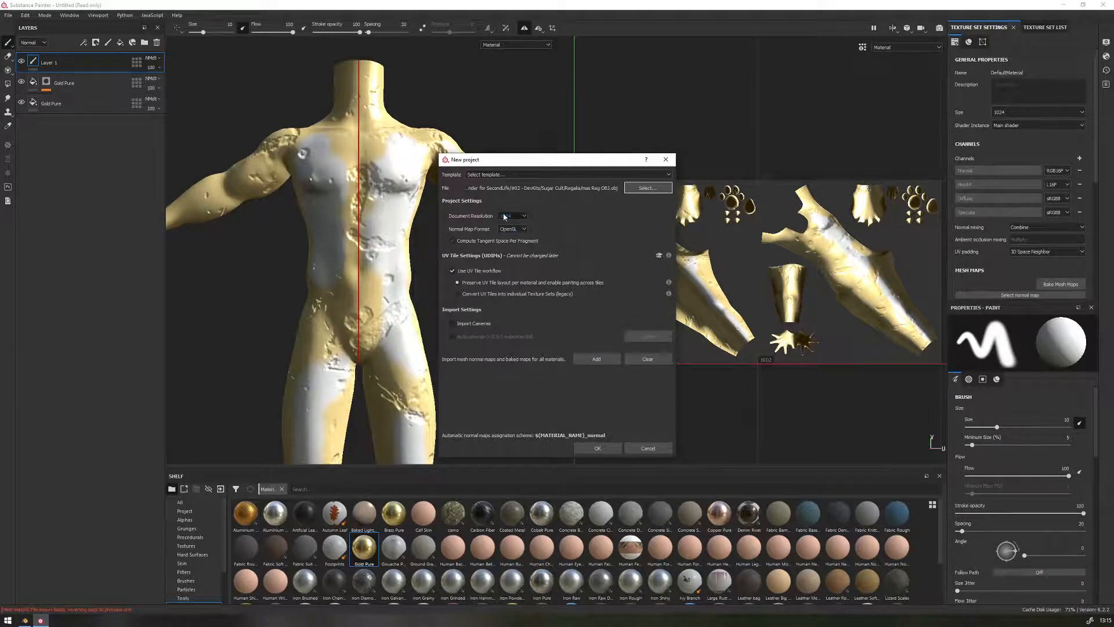
click(598, 448)
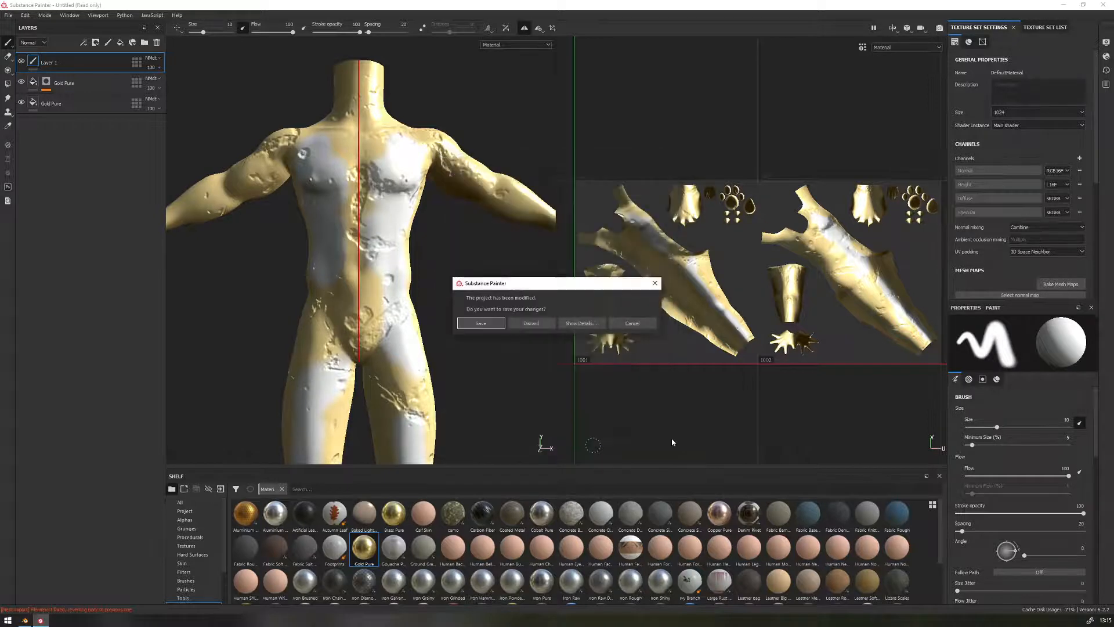
click(537, 322)
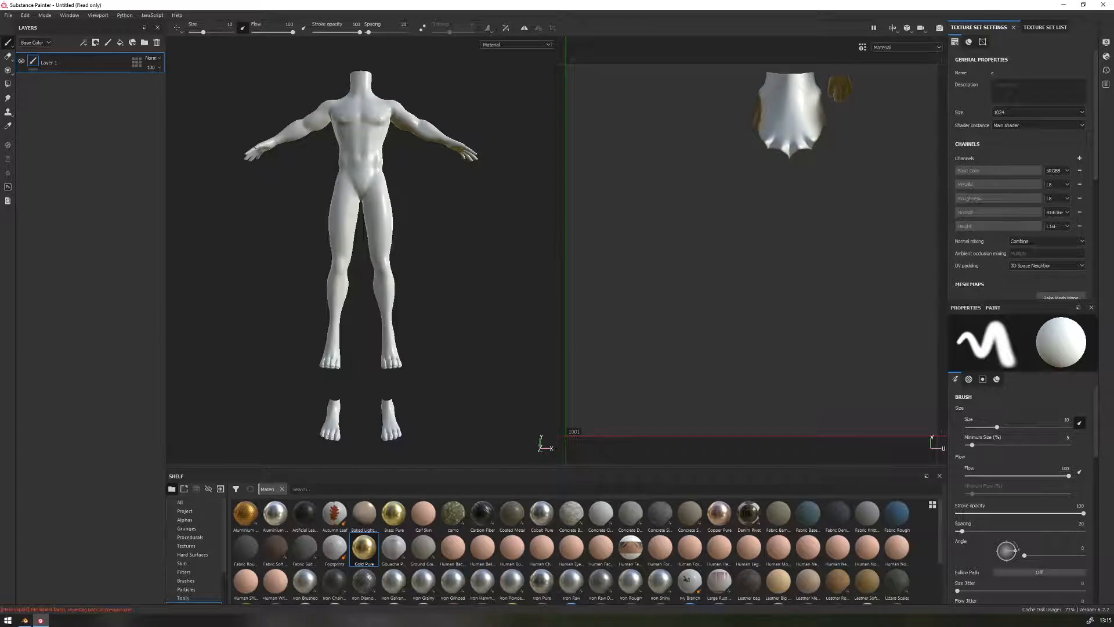
- Enlarge the texture set list and examine the UV layouts of texture sets a.001, b, b.001, c and c.001
click(1041, 27)
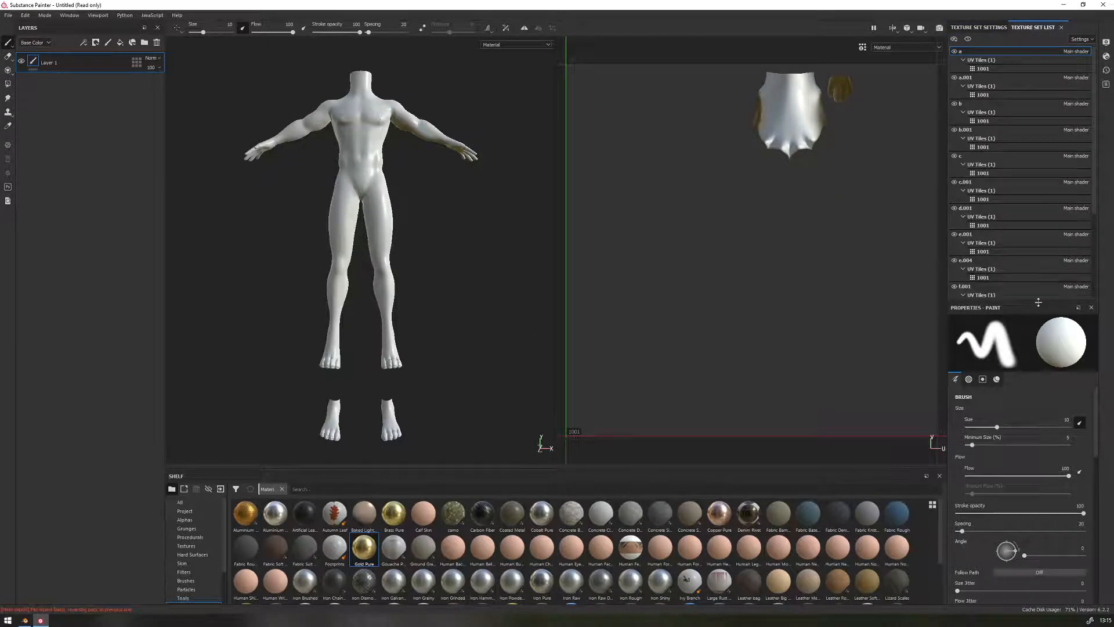
drag(1039, 302, 1040, 450)
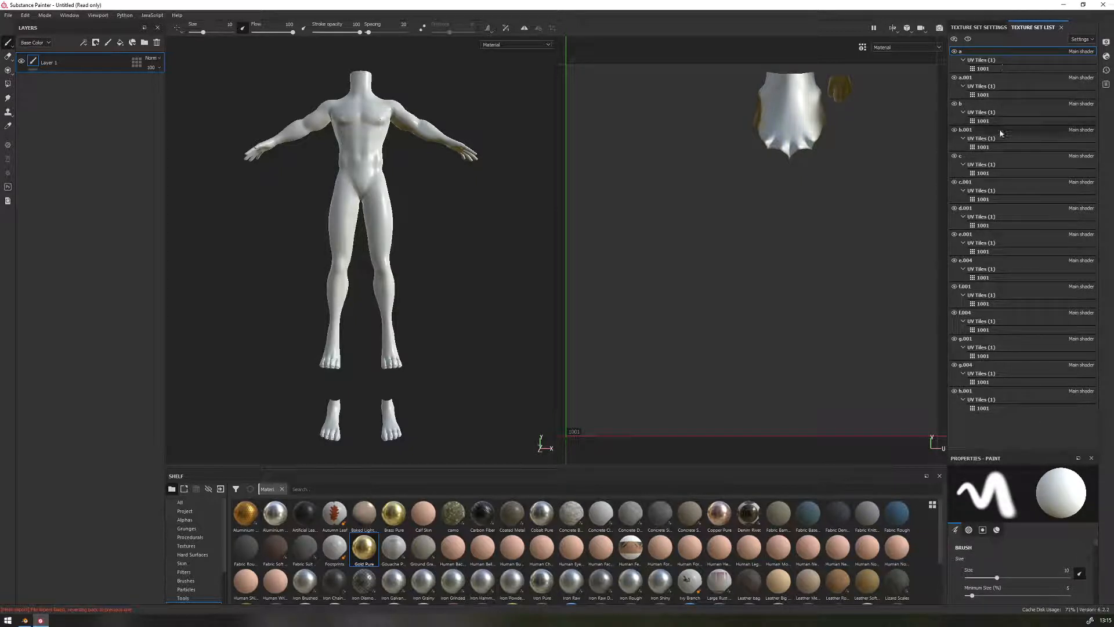
scroll(816, 255, down, 3)
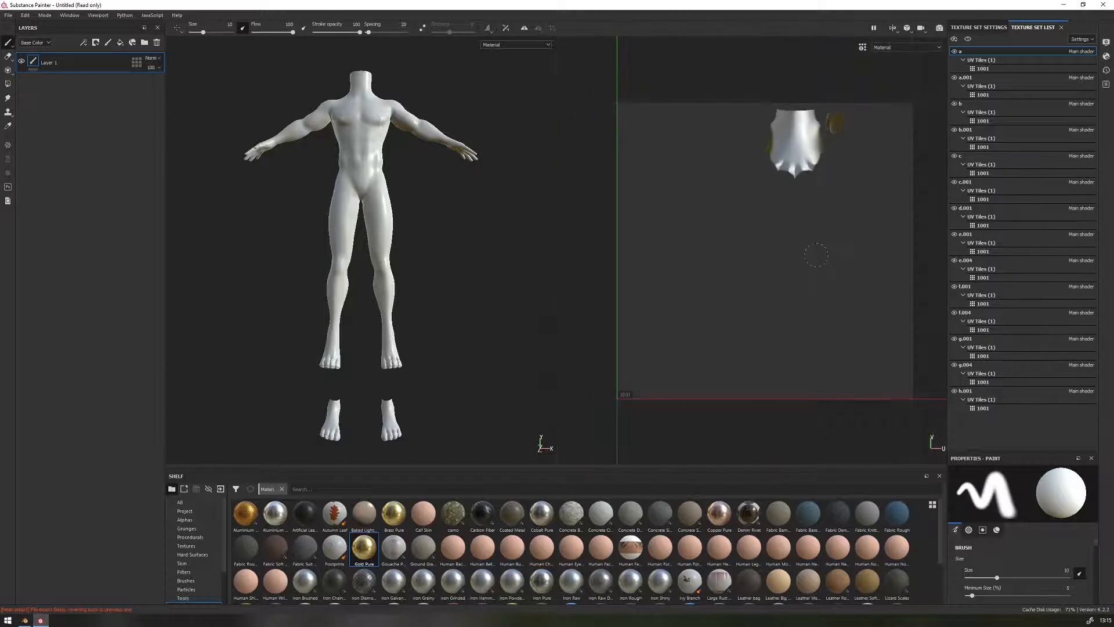
click(996, 78)
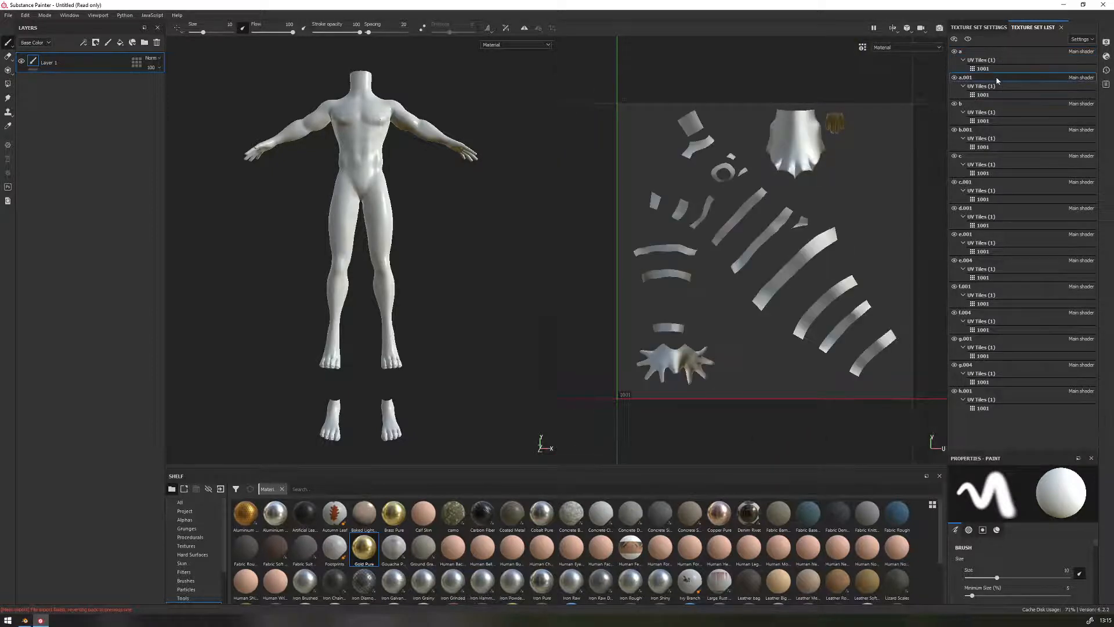
click(997, 104)
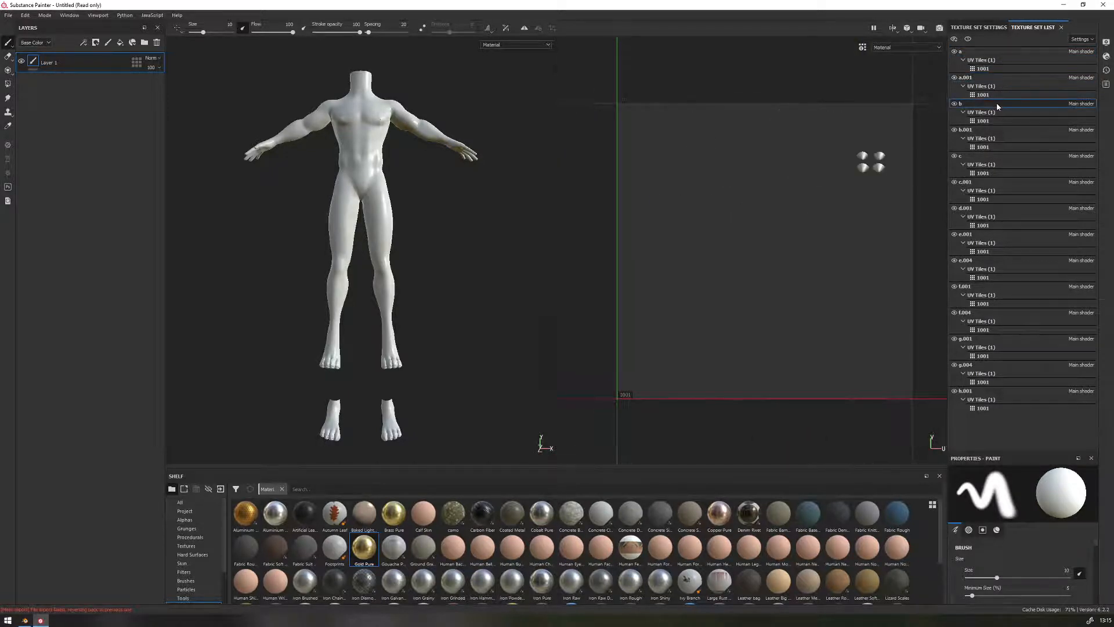
click(996, 128)
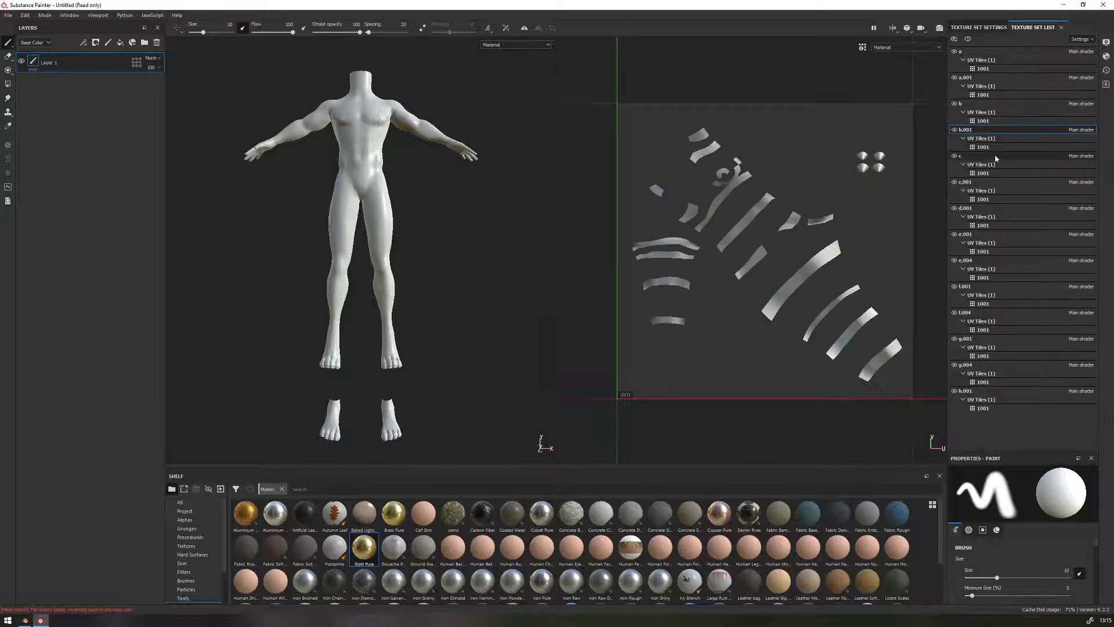
click(996, 156)
click(997, 183)
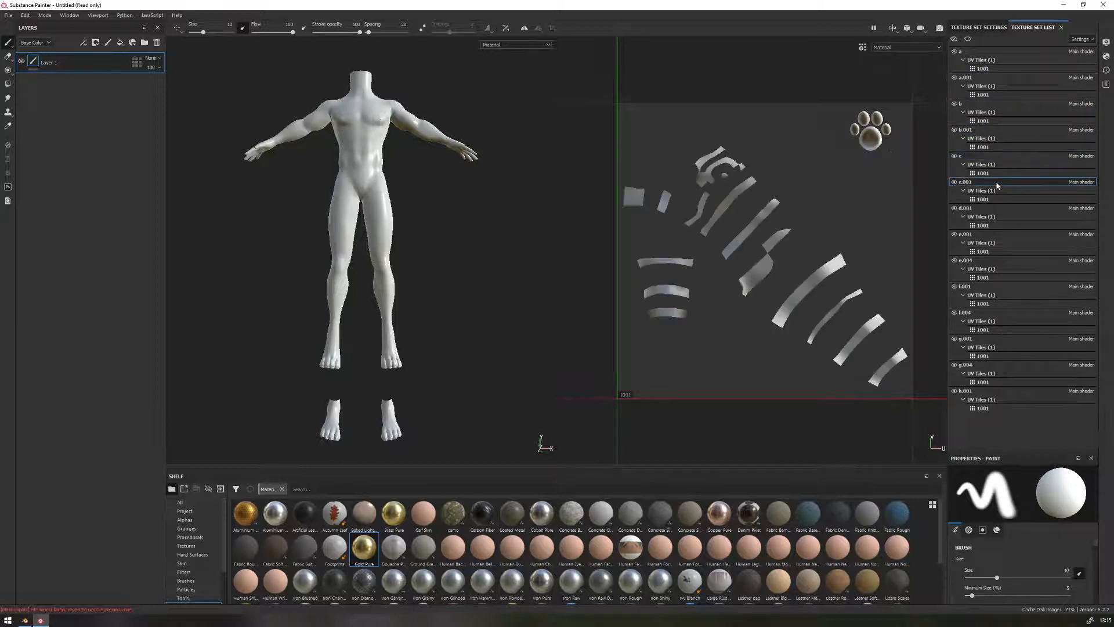
- Examine the UV layouts of texture sets d.001 through h.001 one by one, including the .004 sets, and return to set a
click(1002, 208)
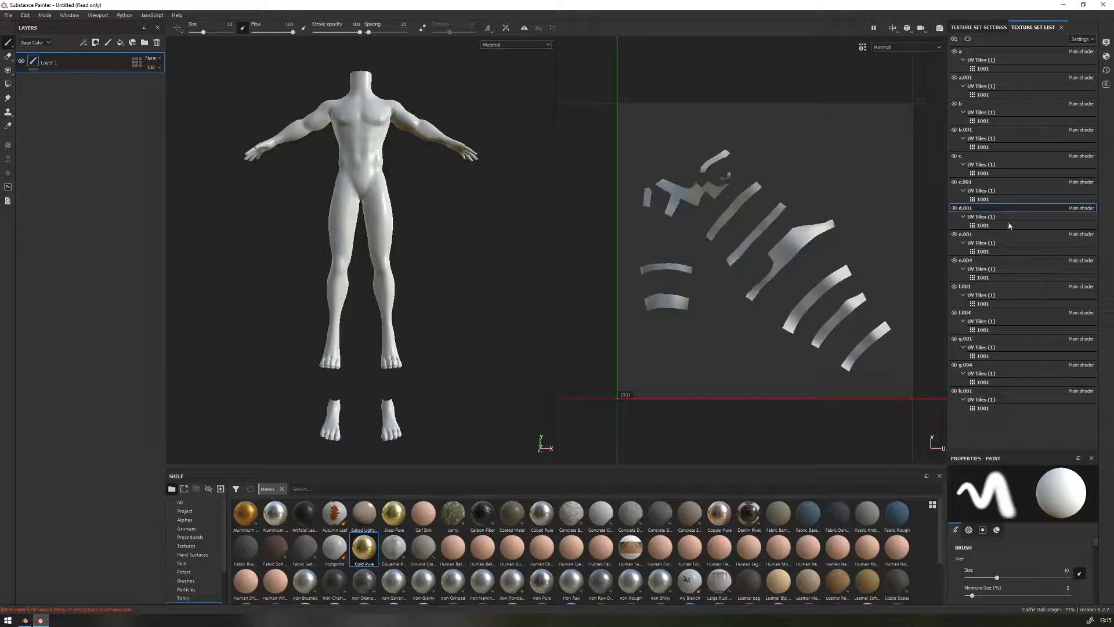
click(1009, 235)
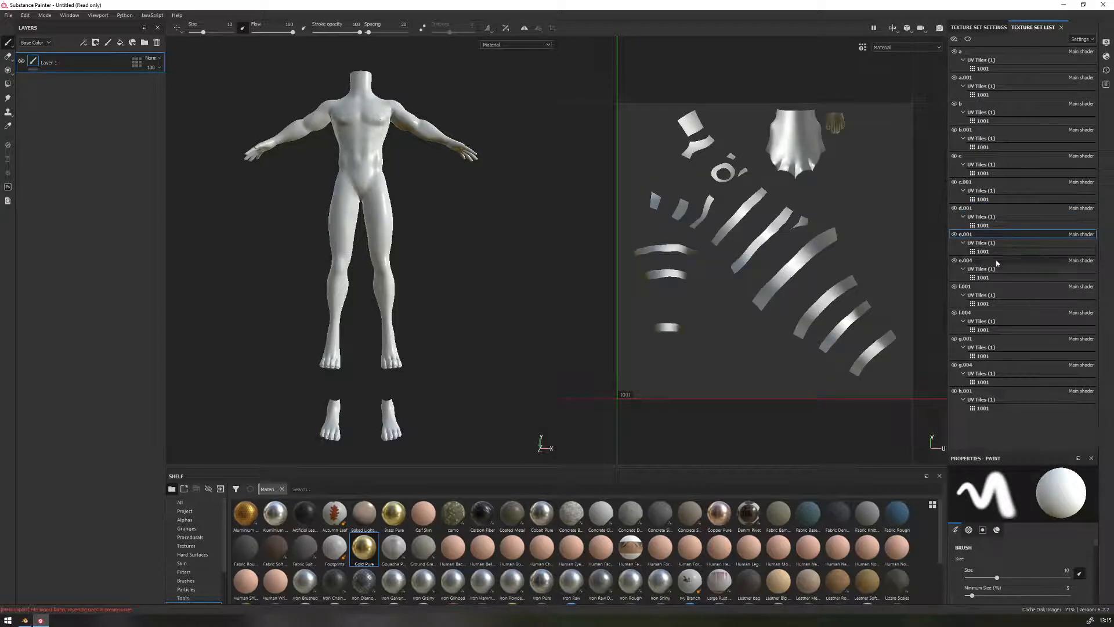
click(997, 261)
click(1003, 287)
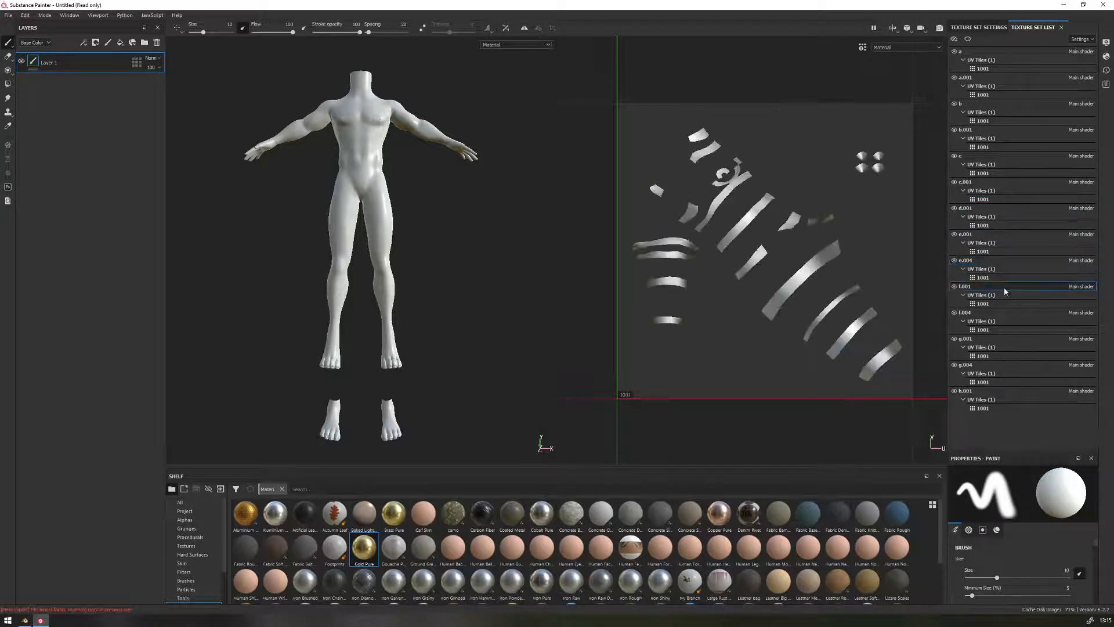
click(1005, 310)
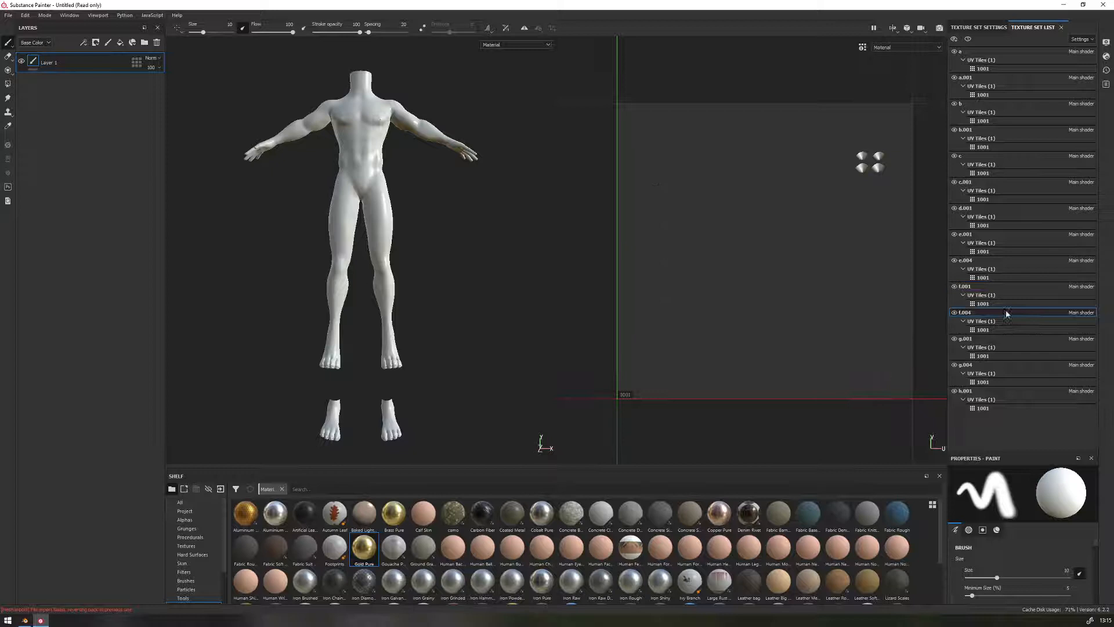
click(1004, 341)
click(1002, 364)
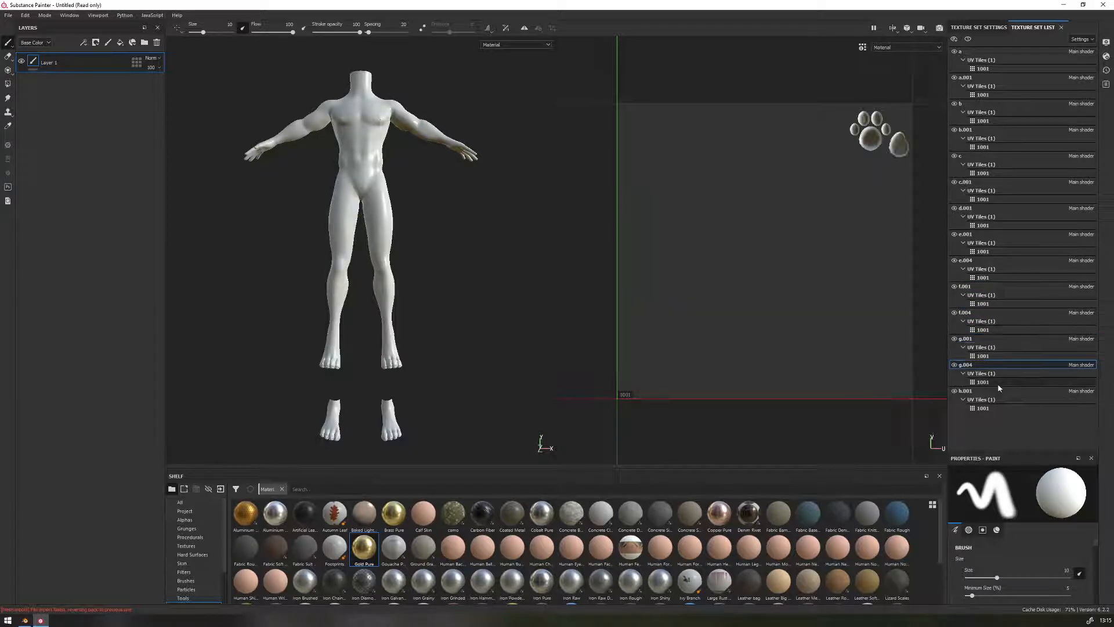
click(997, 392)
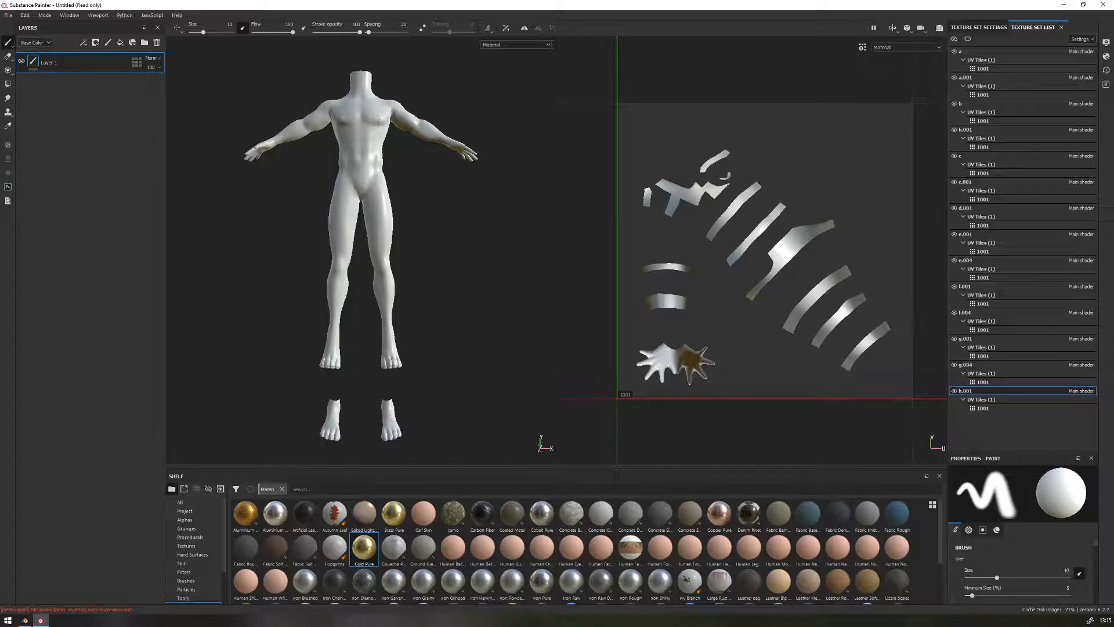
alt+middle_drag(840, 196, 816, 208)
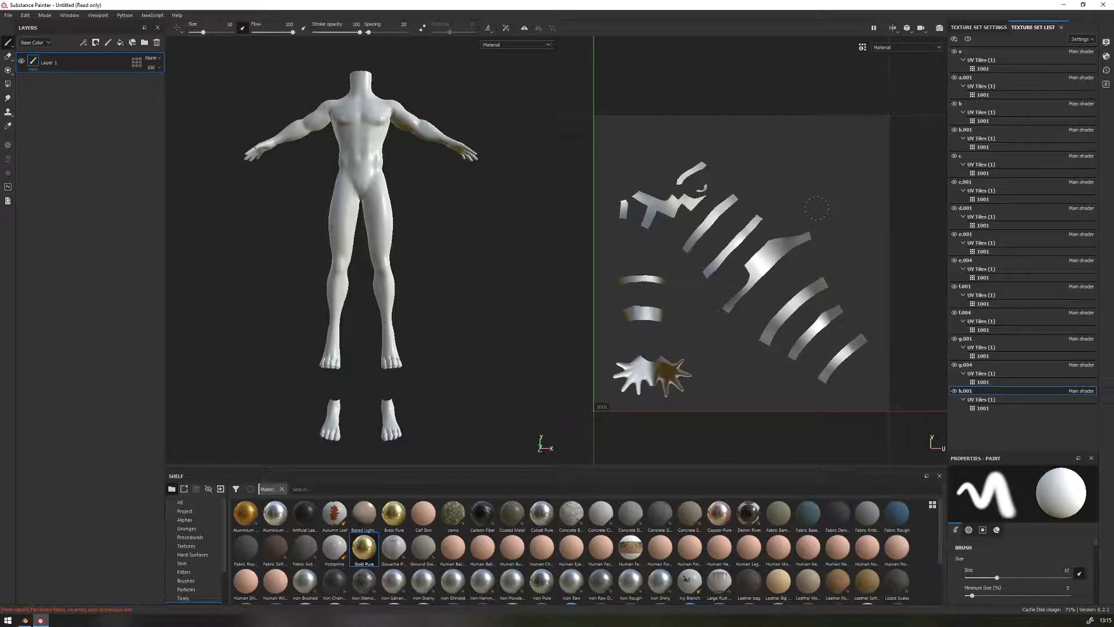
alt+middle_drag(813, 212, 820, 201)
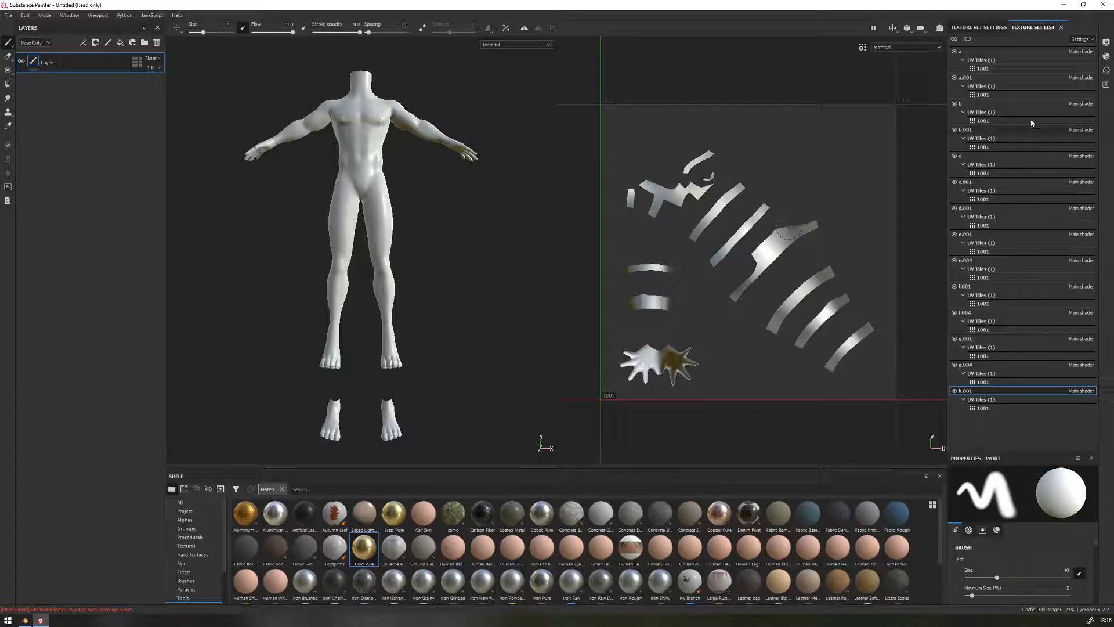
click(964, 51)
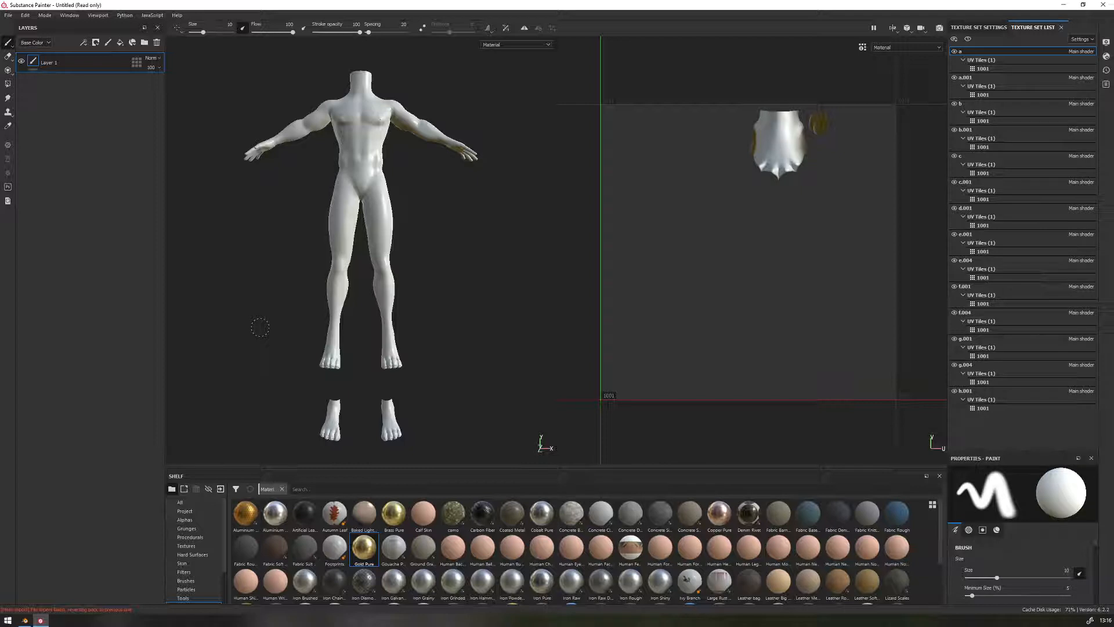
- Open the SecondLife Non PBR template in the texture export settings and assign Normal OpenGL to the Normal map's RGB channels
key(ctrl+shift+e)
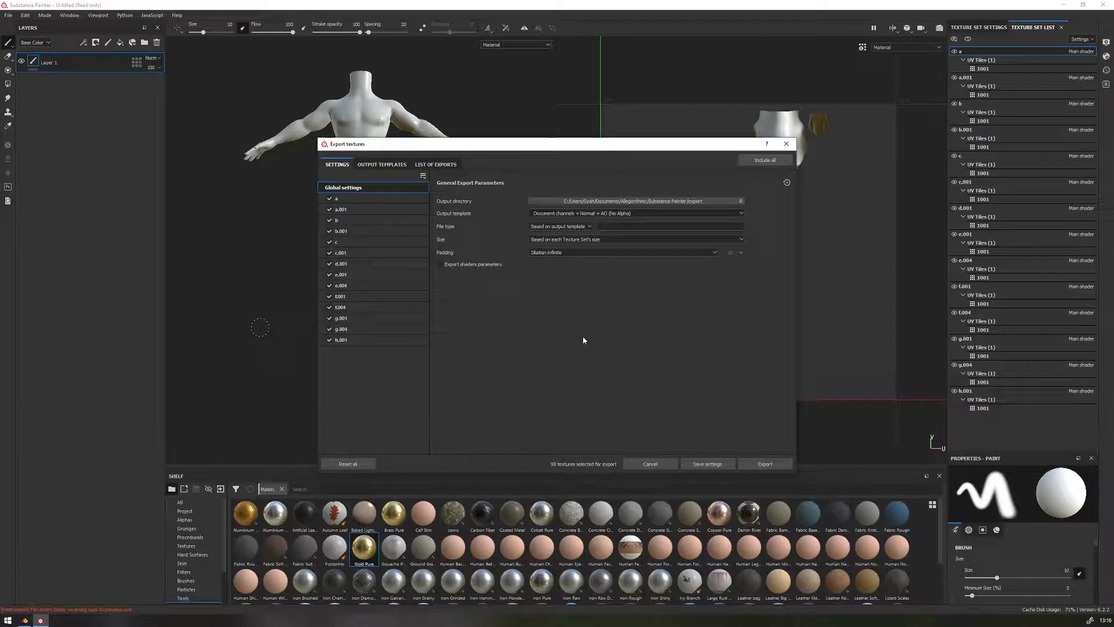
click(383, 165)
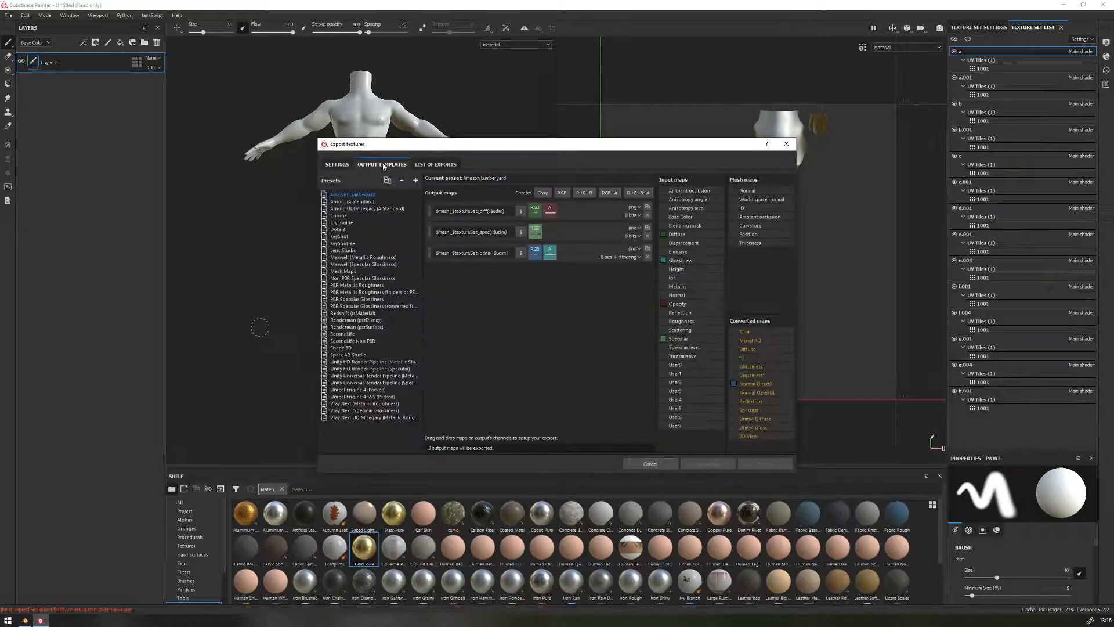
click(363, 341)
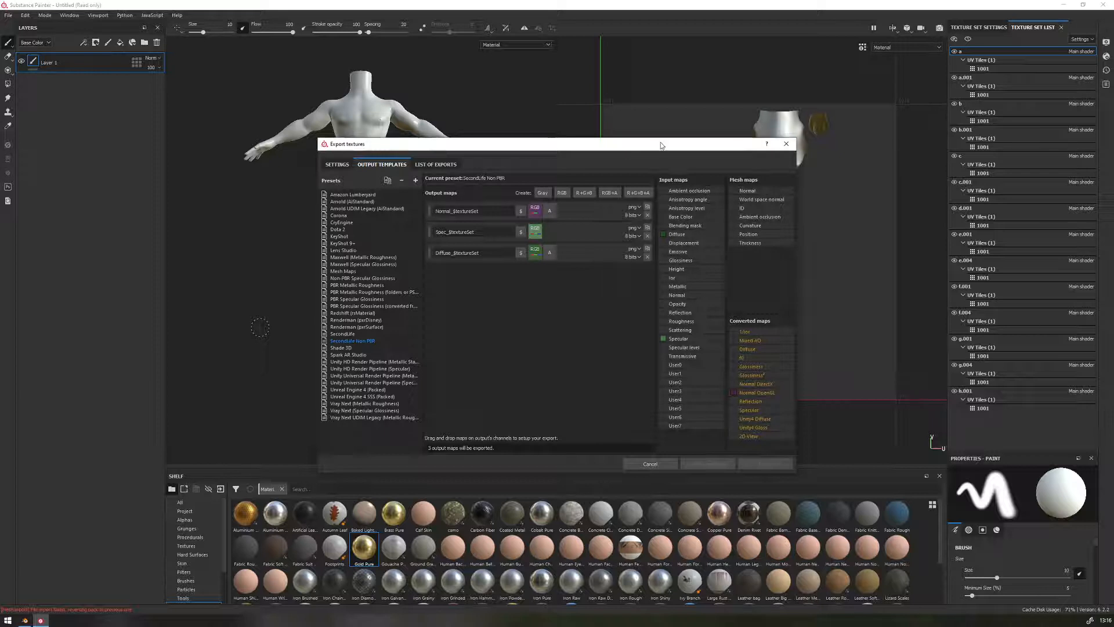
drag(737, 144, 704, 108)
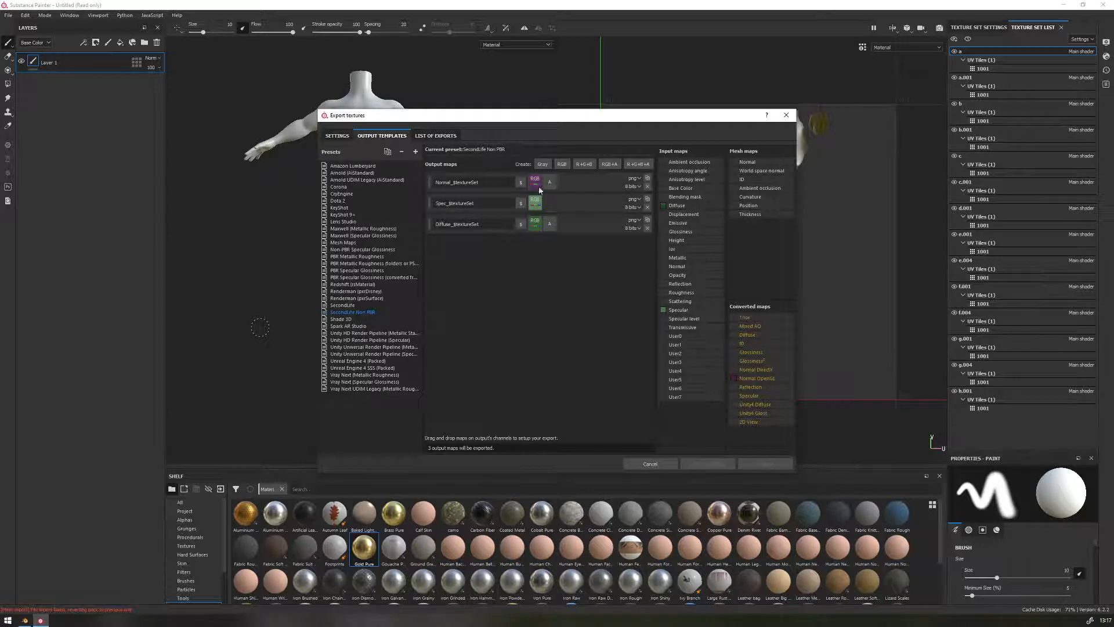
drag(760, 378, 538, 187)
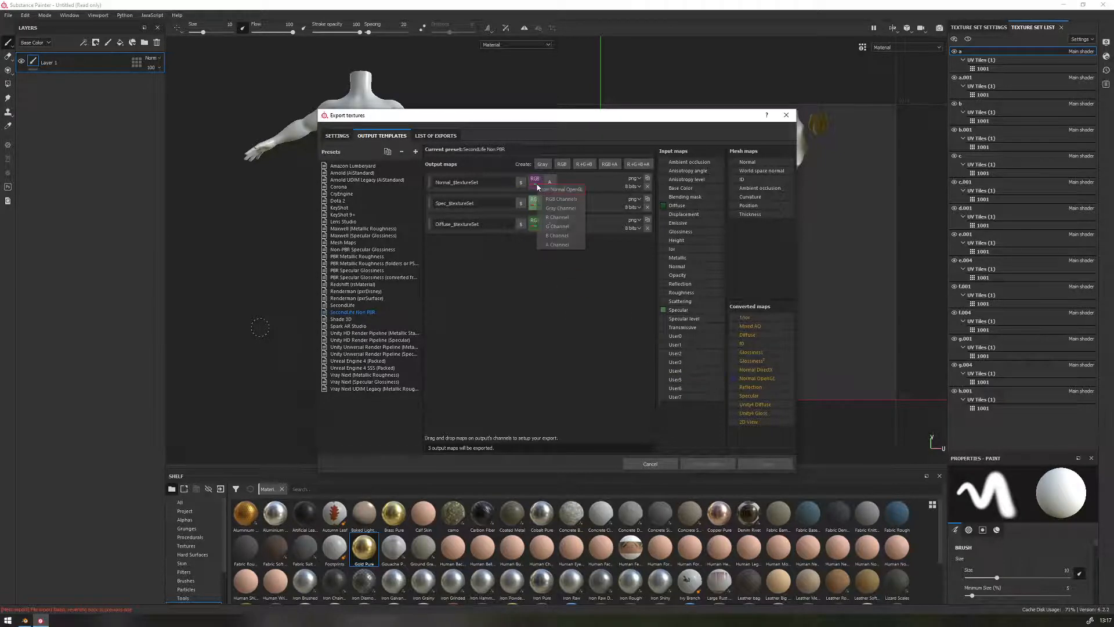
click(574, 201)
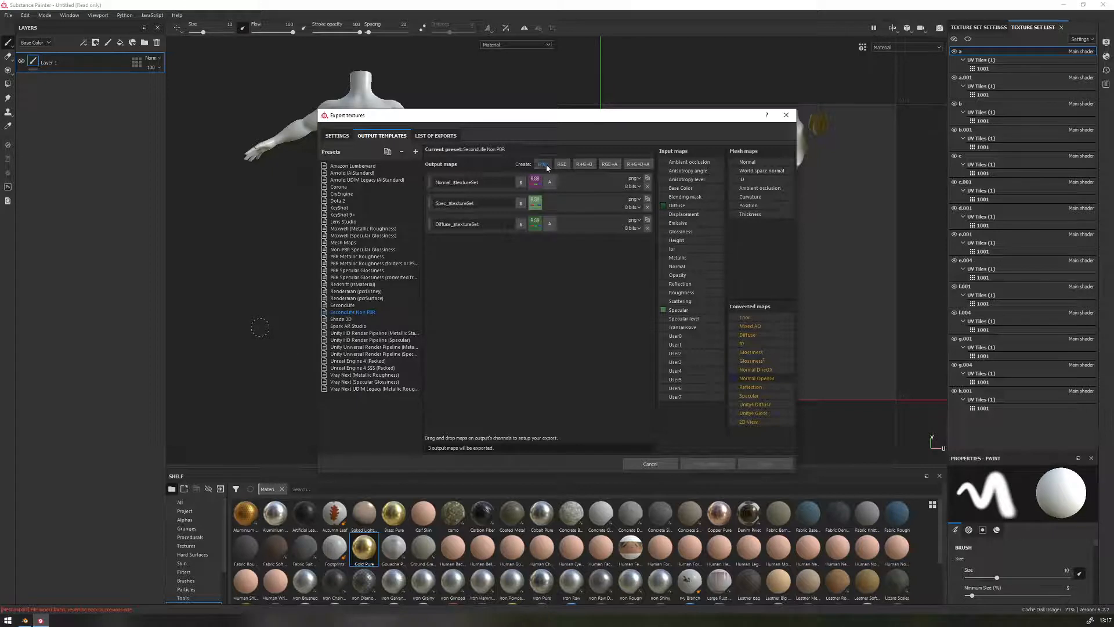
- Add a trial RGB+A output map with Specular in RGB and Opacity's gray channel in alpha, and delete that map
click(609, 166)
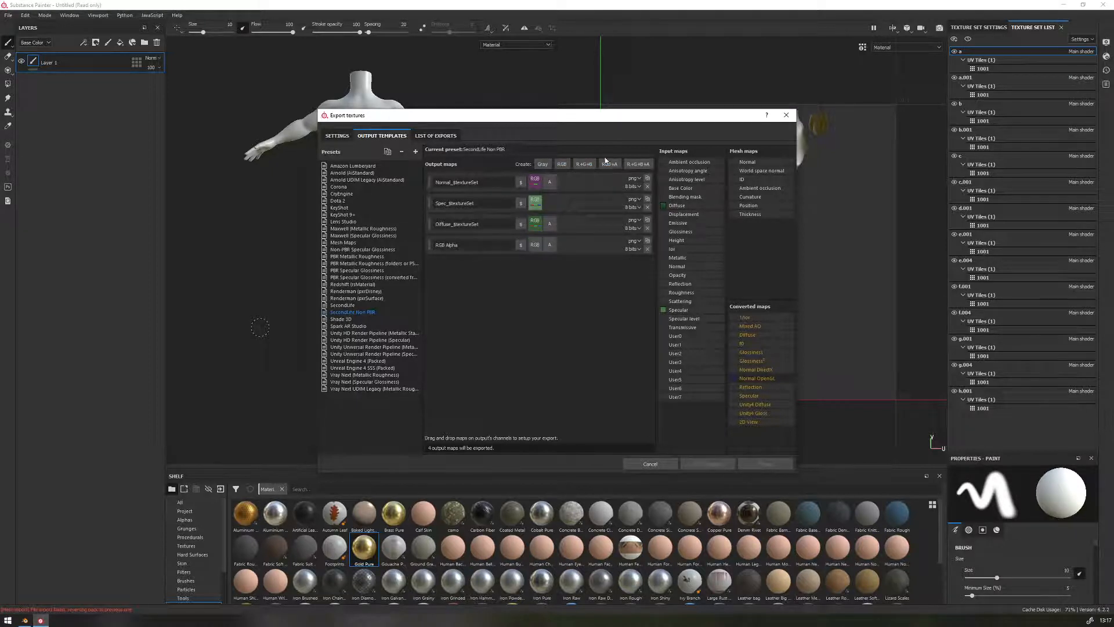
drag(678, 309, 534, 246)
click(556, 258)
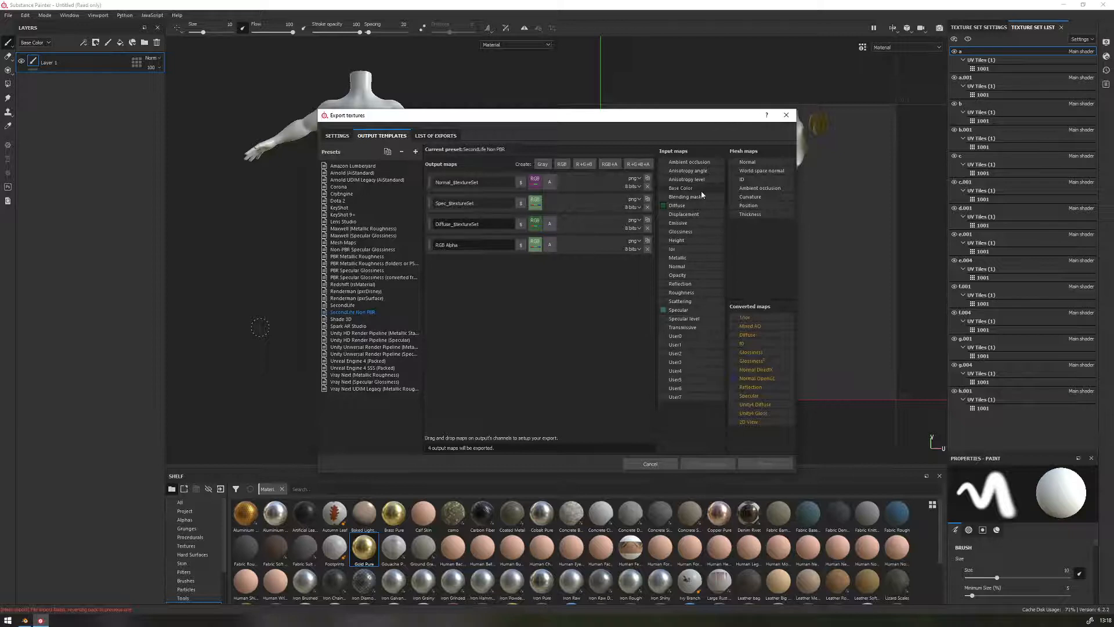
drag(689, 276, 552, 246)
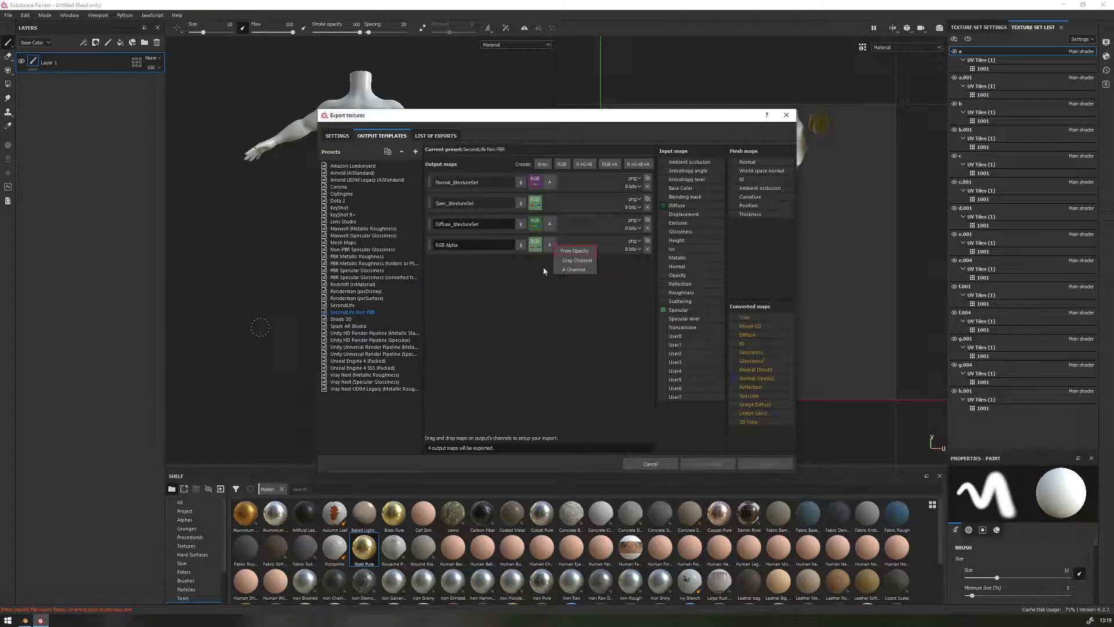
click(579, 261)
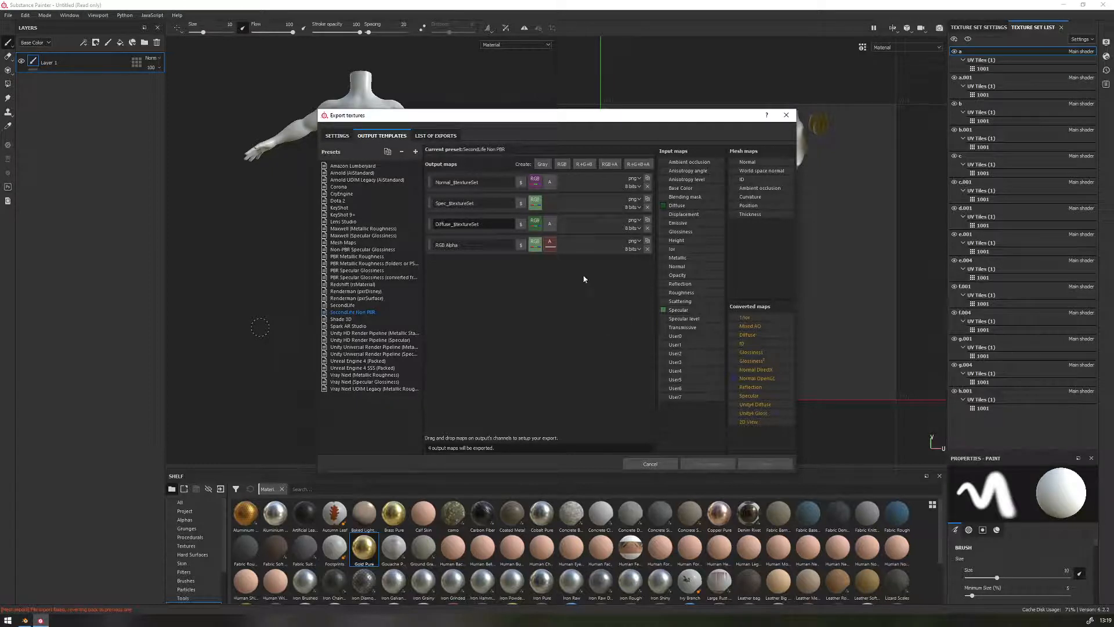
click(647, 249)
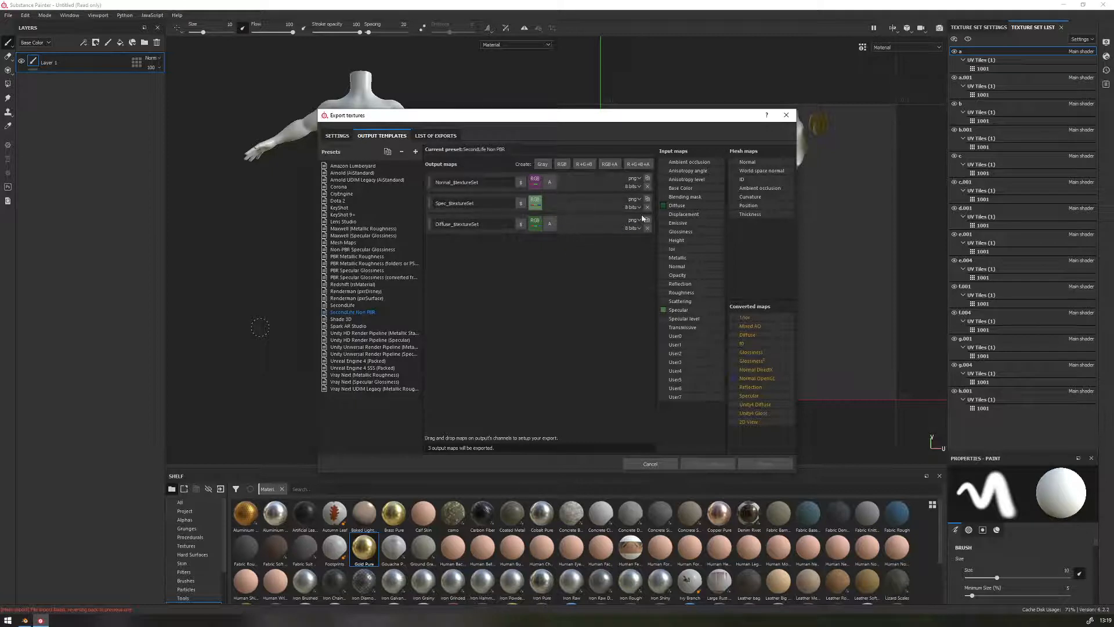
- Review the Normal output map's file format and bit depth options, choosing png at 8 bits, and close the texture export settings
click(638, 179)
click(639, 179)
click(634, 186)
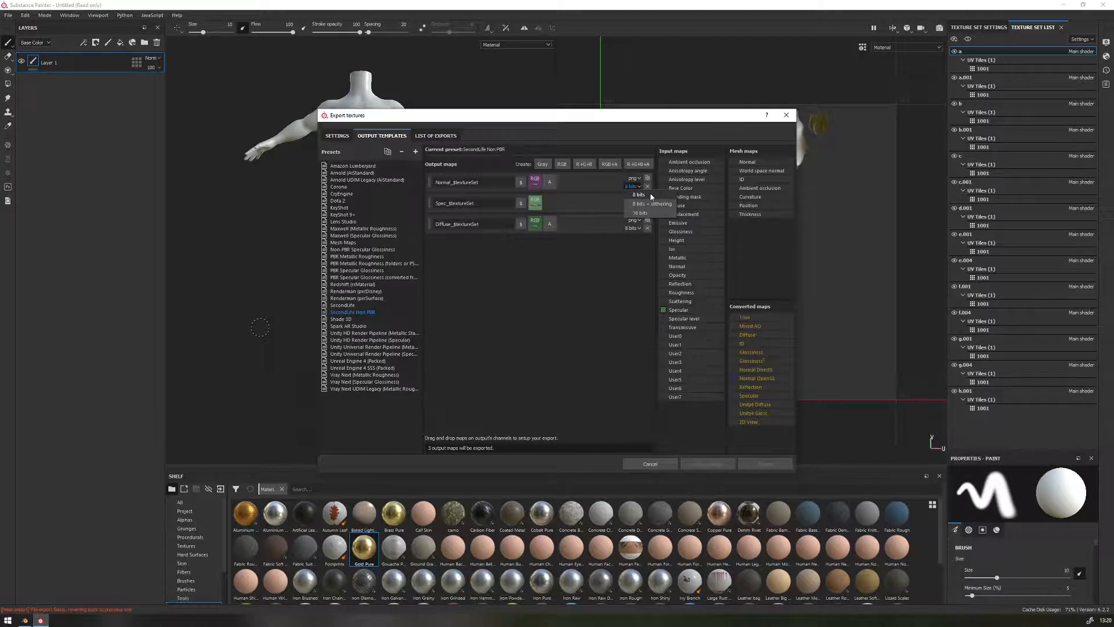
click(638, 194)
click(635, 179)
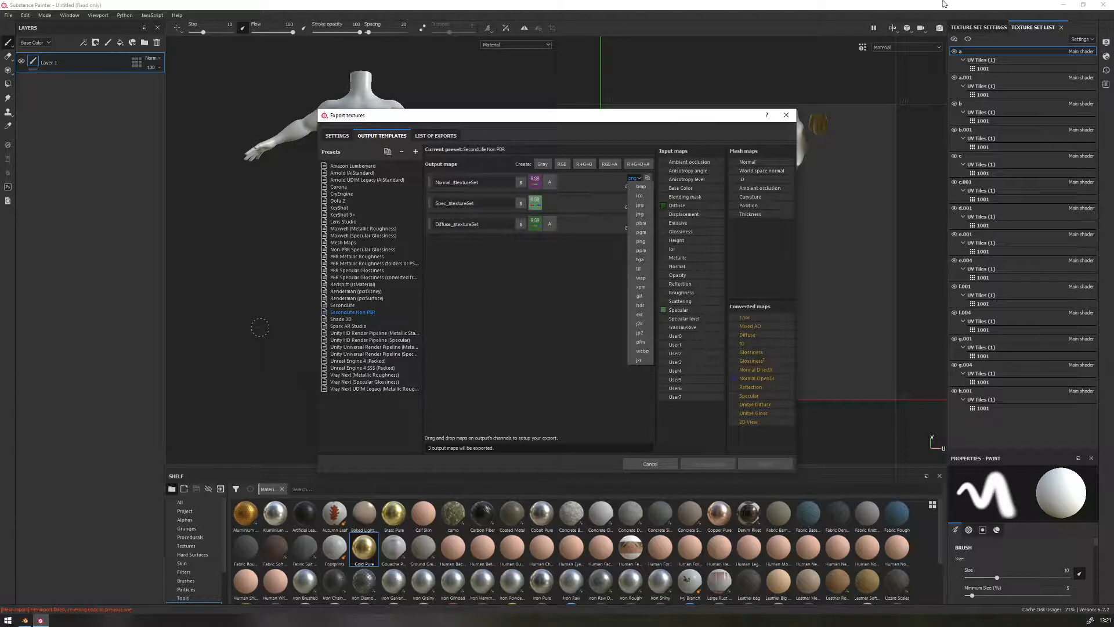
click(617, 272)
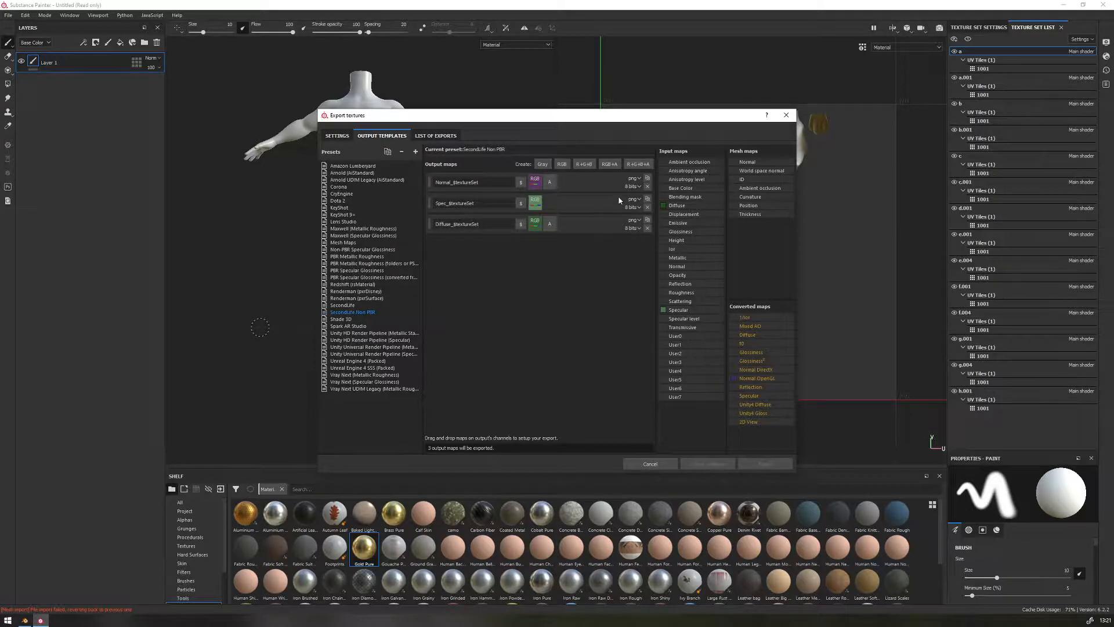
click(633, 179)
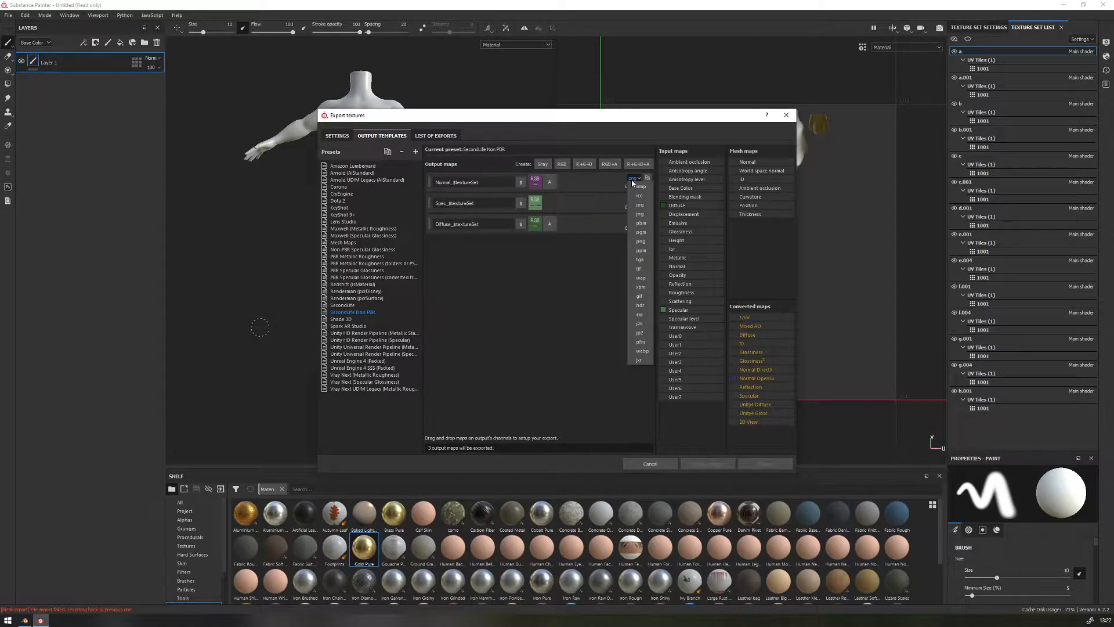
click(576, 271)
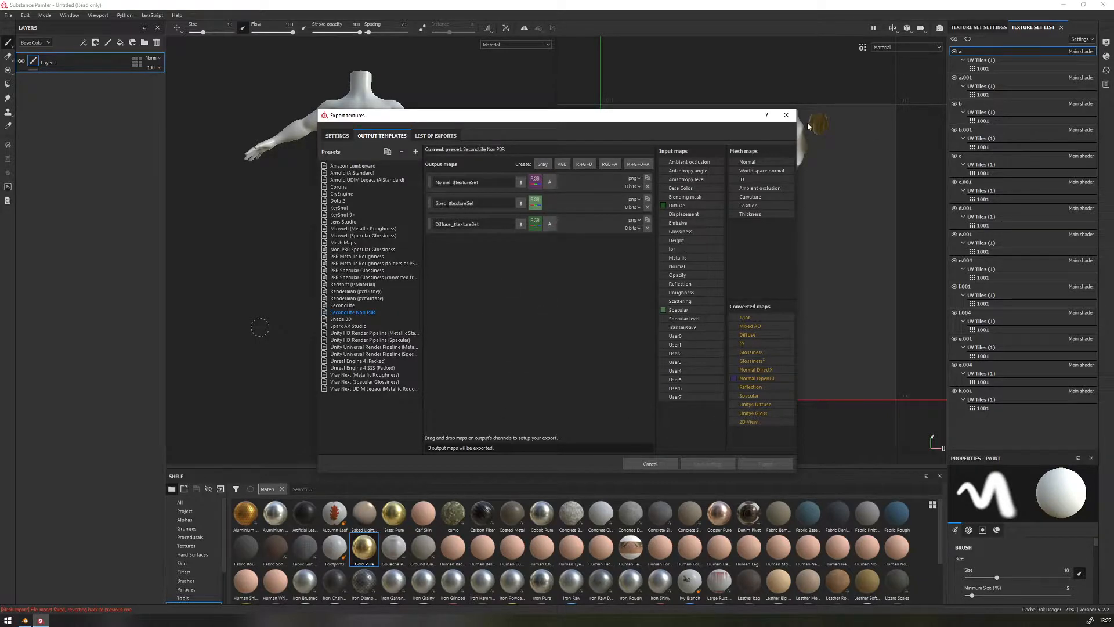
click(787, 116)
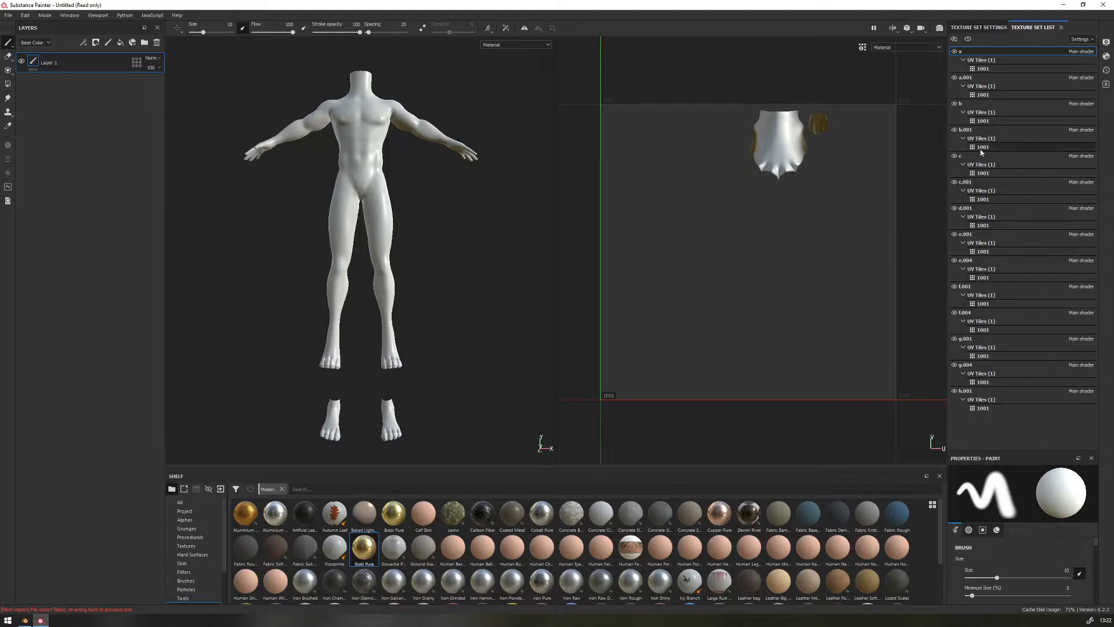
- Switch to Blender to view the body's coloured material zones, and return to Substance Painter
click(26, 621)
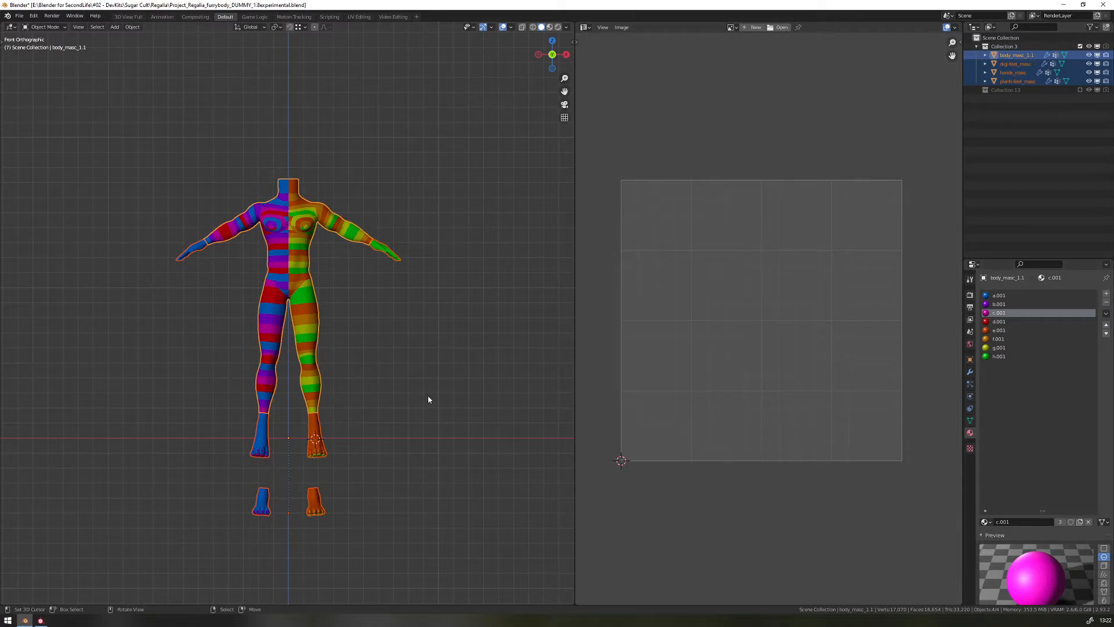
shift+middle_drag(390, 396, 485, 379)
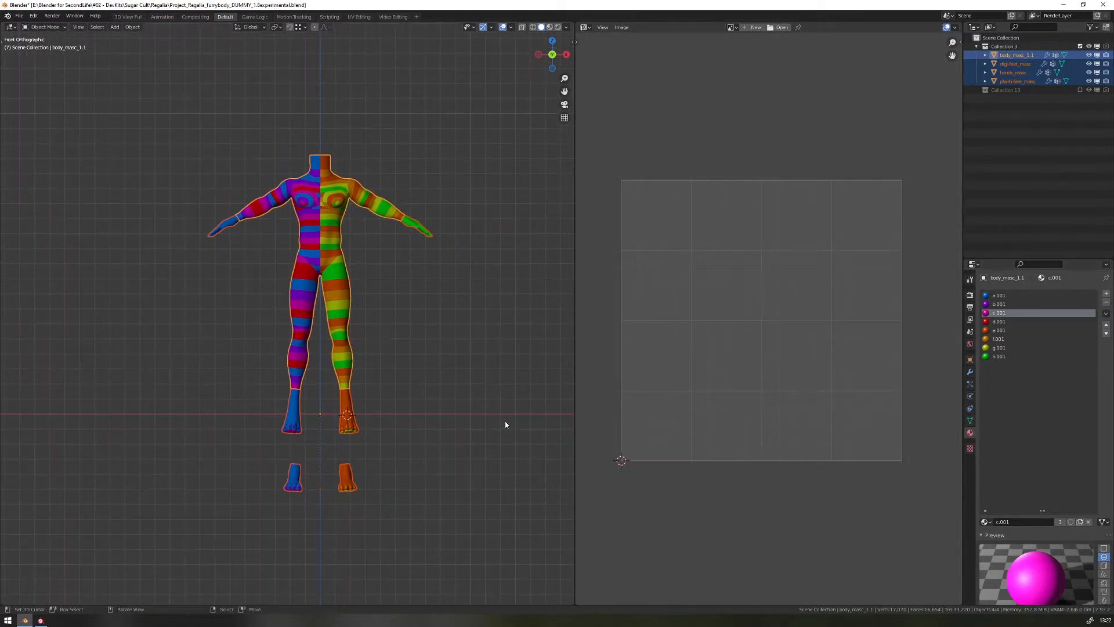
click(41, 620)
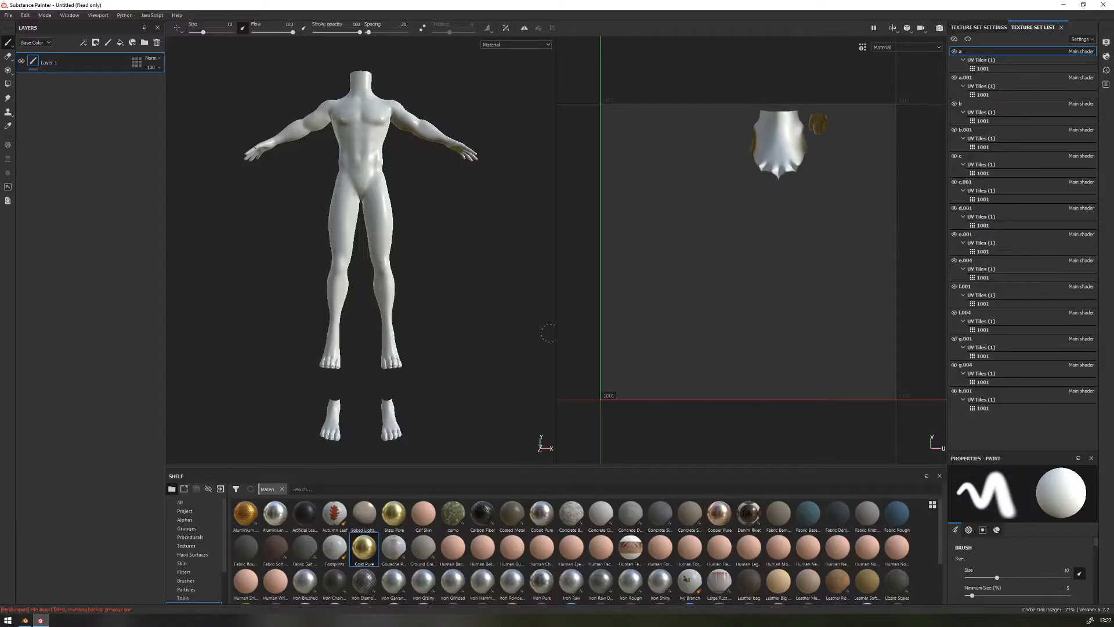